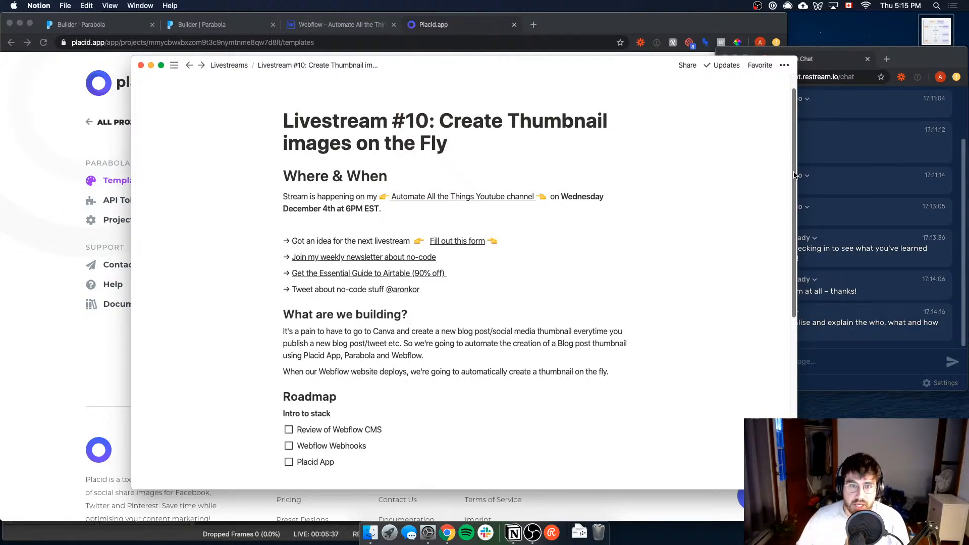
# Step: Switch to the Webflow designer, widen the browser window and look over the Sales CRM page
pyautogui.click(344, 24)
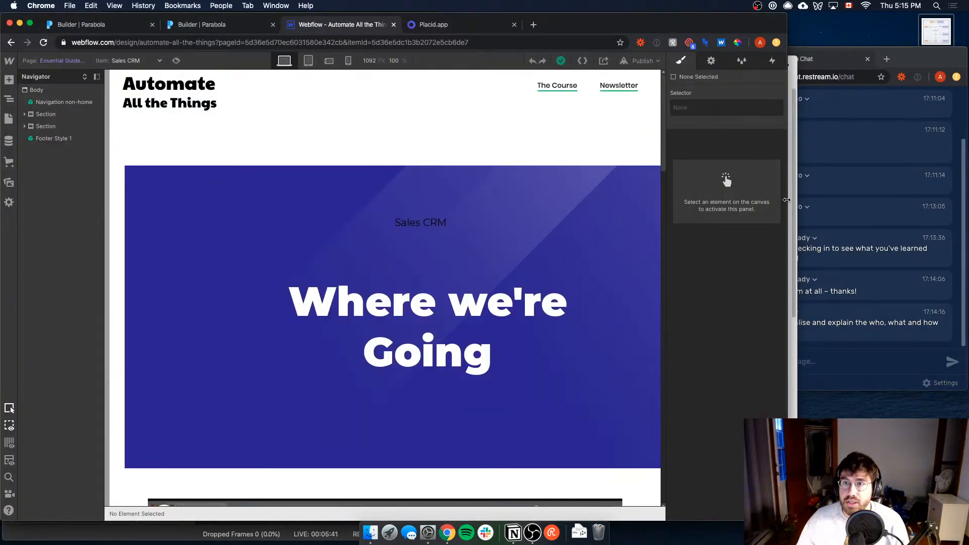
pyautogui.moveTo(786, 200); pyautogui.dragTo(903, 200)
pyautogui.scroll(-3, 708, 354)
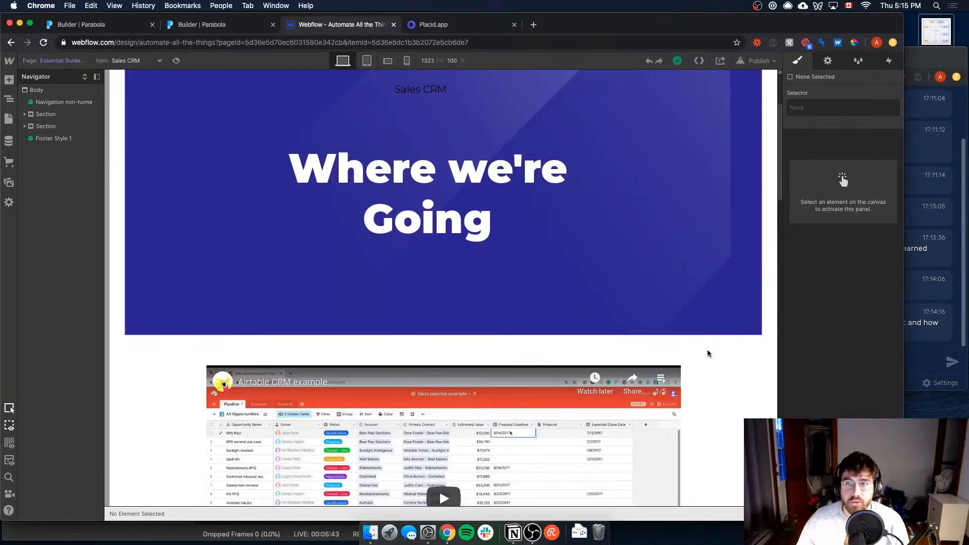
pyautogui.scroll(-3, 709, 353)
pyautogui.scroll(5, 535, 266)
pyautogui.scroll(2, 585, 240)
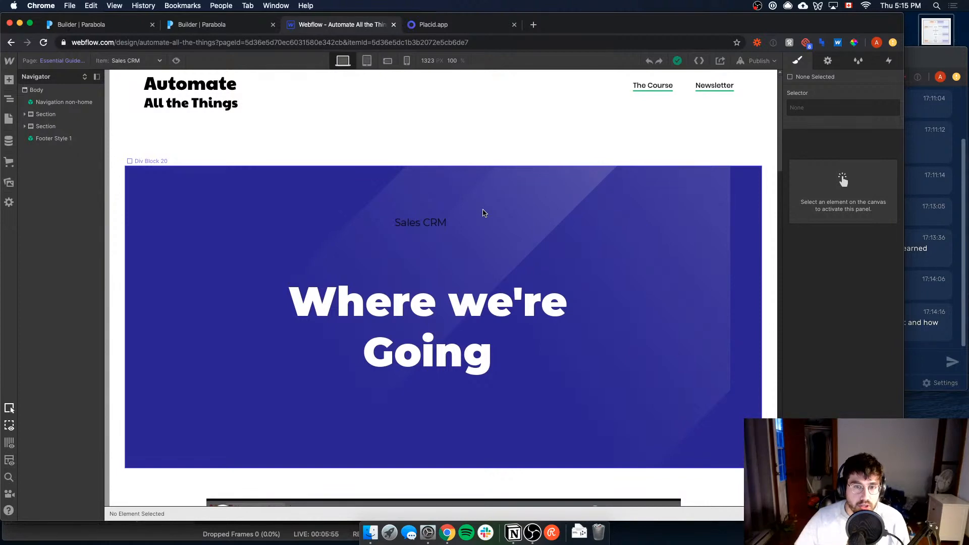
# Step: View the Webflow site's publish destinations without publishing, and select the blue thumbnail block on the page
pyautogui.click(759, 61)
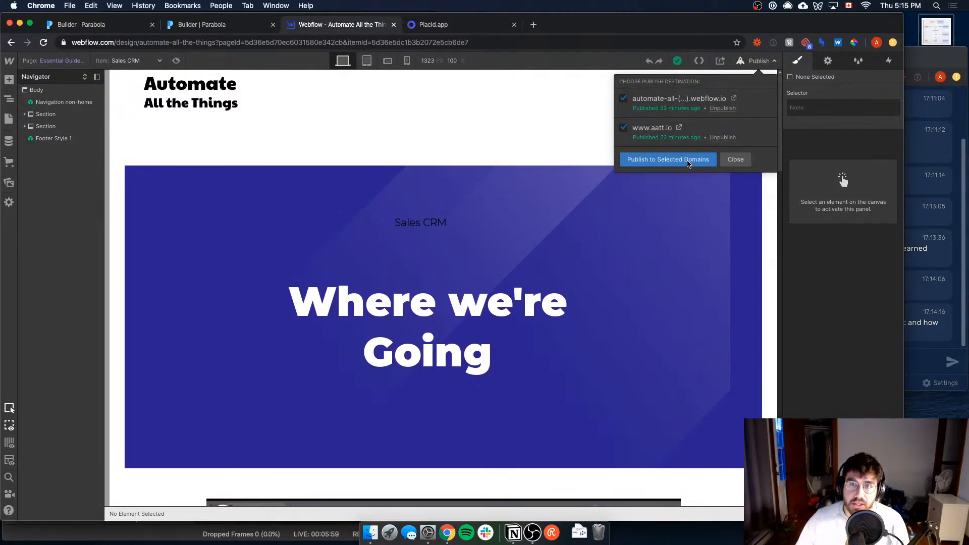
pyautogui.click(555, 255)
pyautogui.click(329, 215)
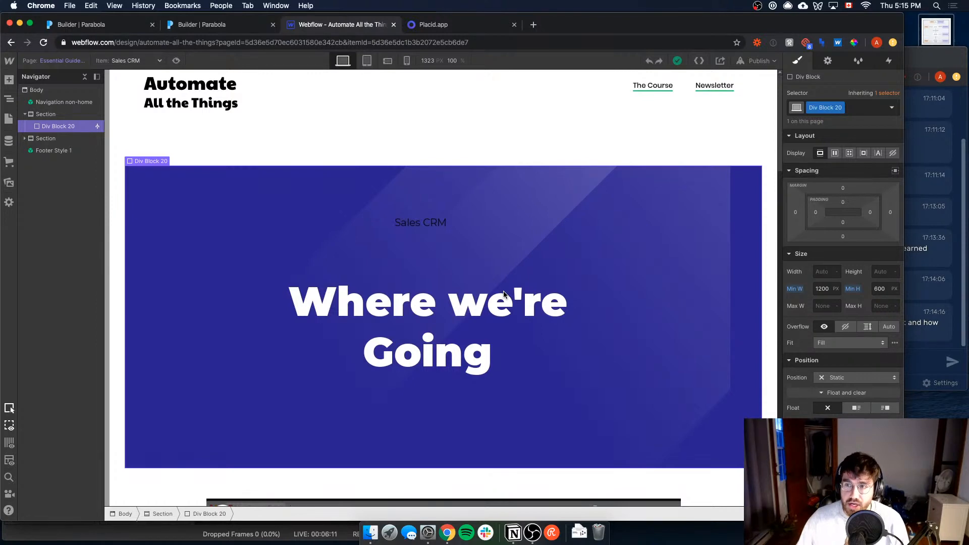
# Step: Switch to the Notion livestream page and delete the date and time after the YouTube channel link
pyautogui.click(513, 530)
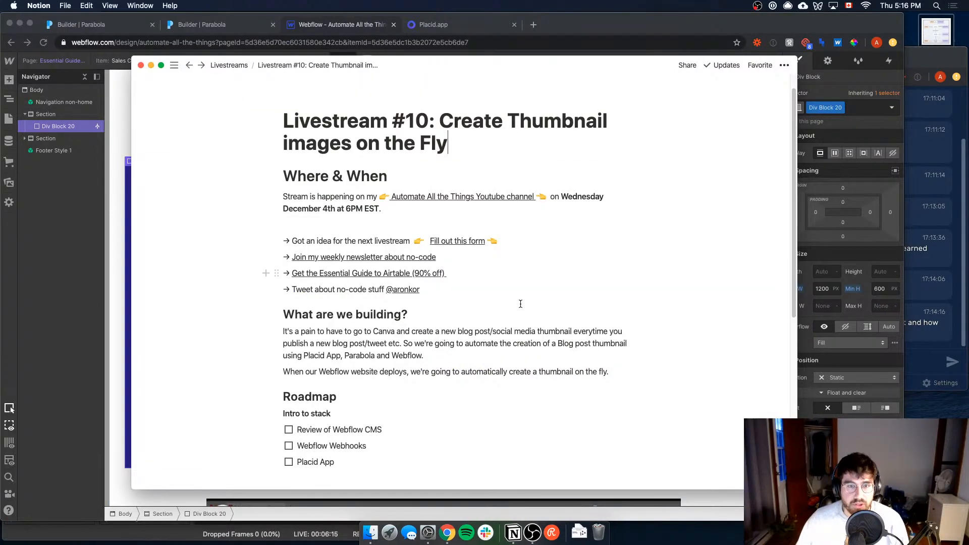
pyautogui.scroll(-4, 487, 317)
pyautogui.scroll(1, 515, 104)
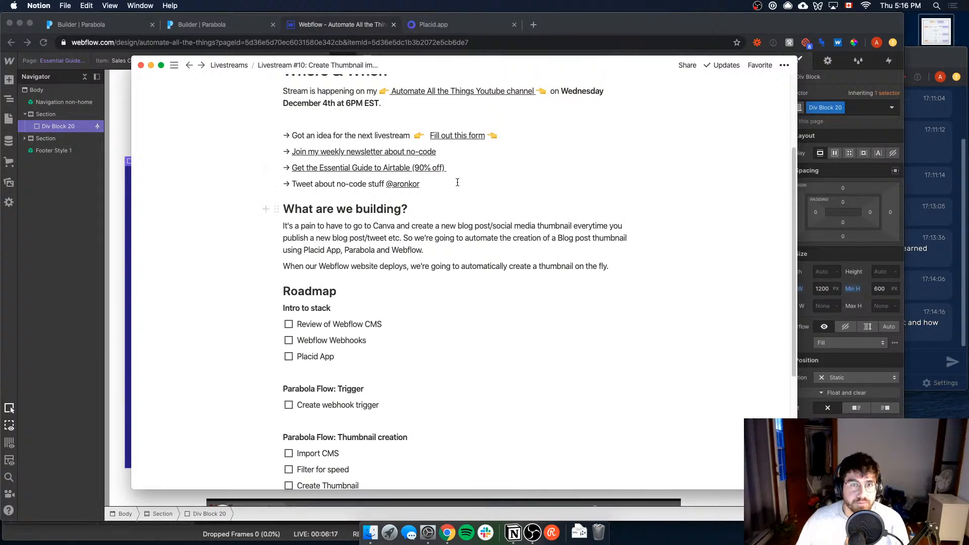
pyautogui.scroll(4, 515, 104)
pyautogui.moveTo(551, 197); pyautogui.dragTo(562, 204)
pyautogui.press('BackSpace')
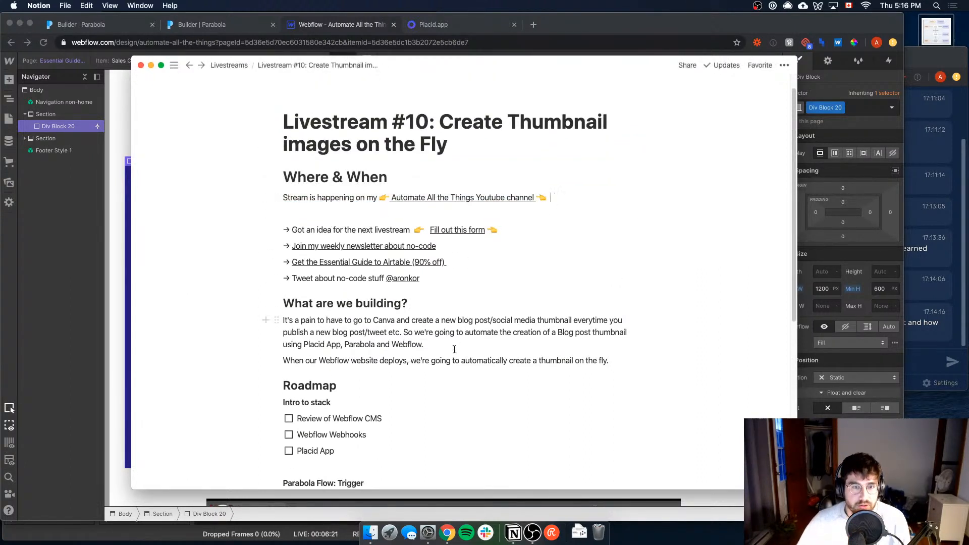
# Step: Read the project description and the whole Roadmap checklist, and check the live chat
pyautogui.scroll(-5, 456, 343)
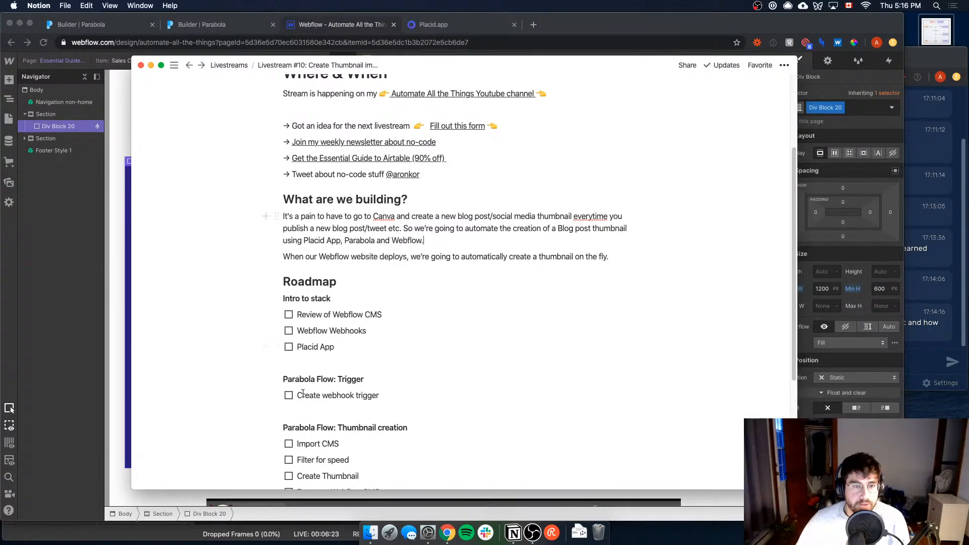
pyautogui.scroll(-2, 409, 314)
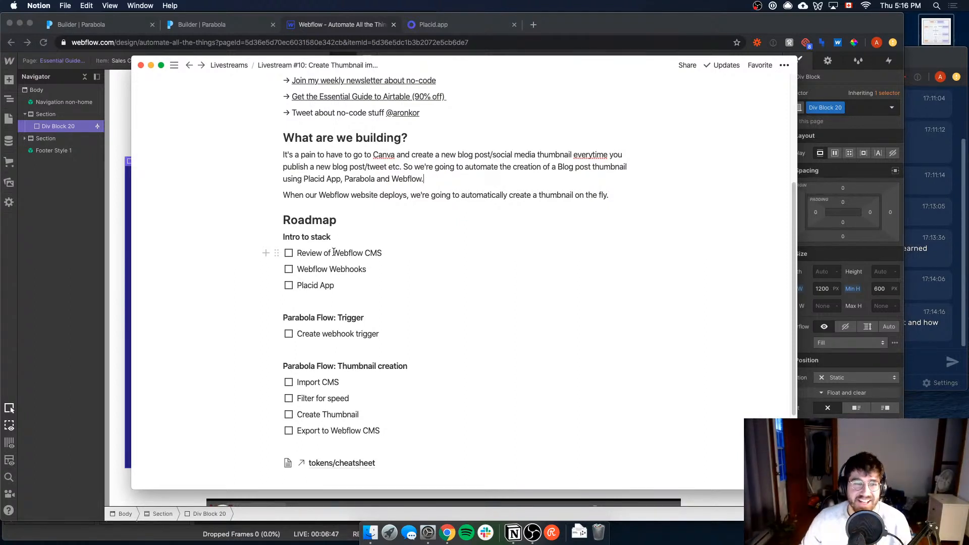
pyautogui.scroll(-1, 324, 242)
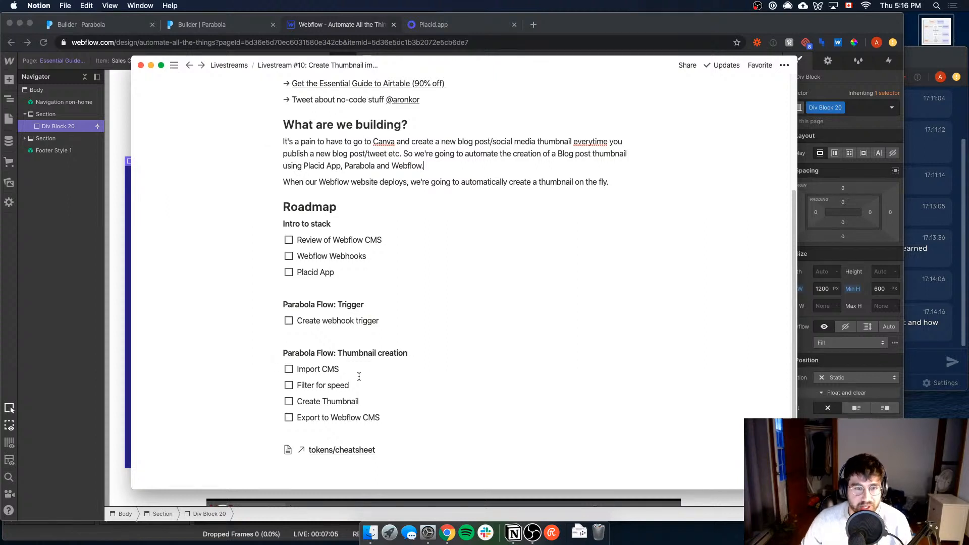
pyautogui.scroll(-1, 319, 387)
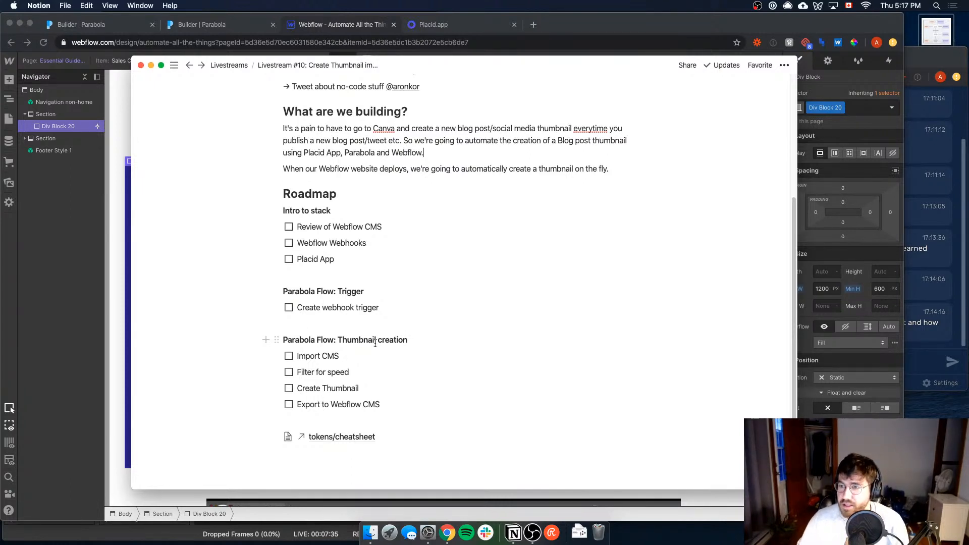
pyautogui.click(942, 291)
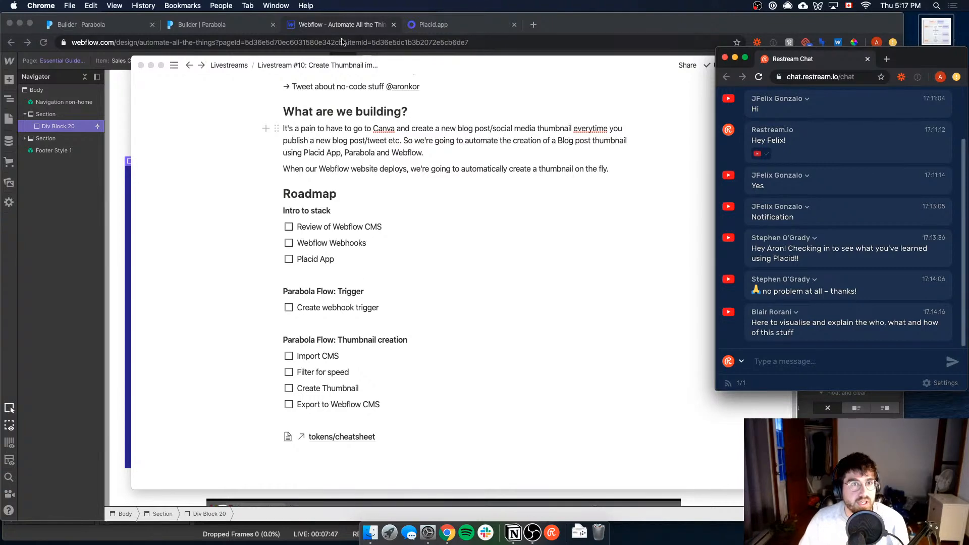
pyautogui.click(325, 228)
# Step: Return to Webflow and open the settings of the Essential Guide to Airtables CMS collection to review its fields
pyautogui.click(62, 275)
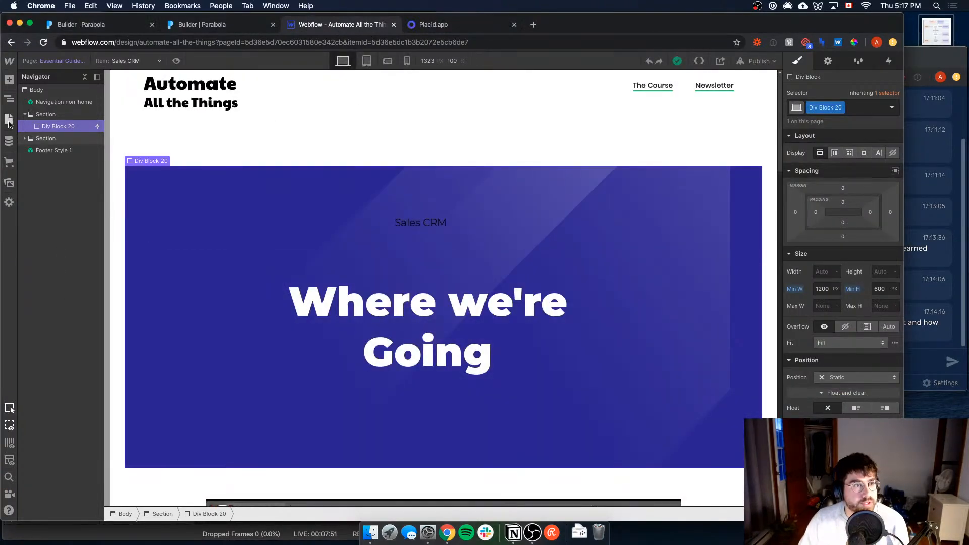
pyautogui.click(10, 141)
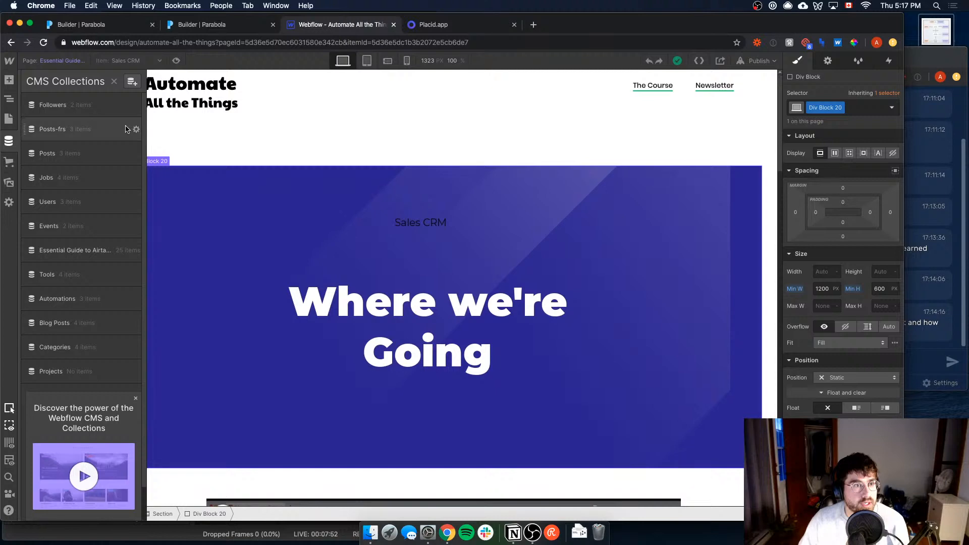
pyautogui.click(76, 249)
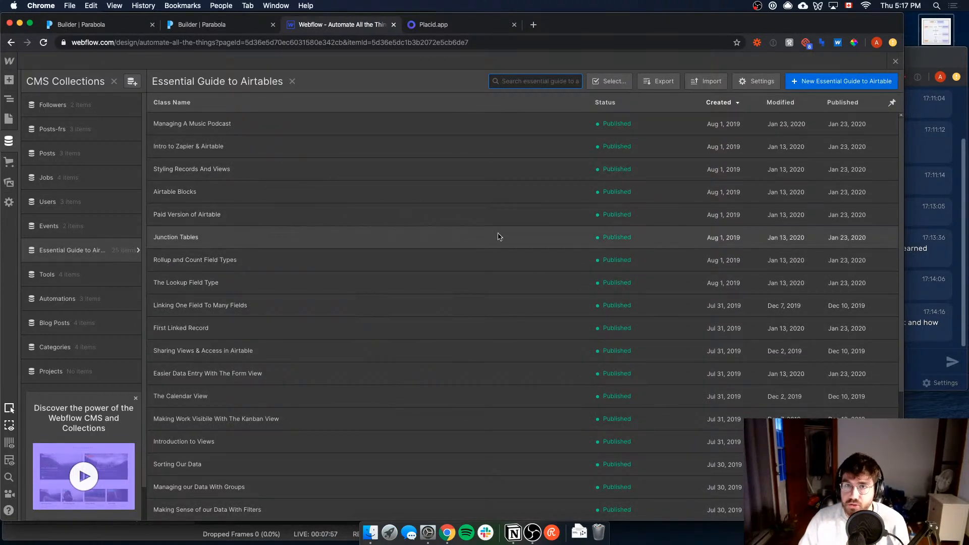
pyautogui.click(136, 250)
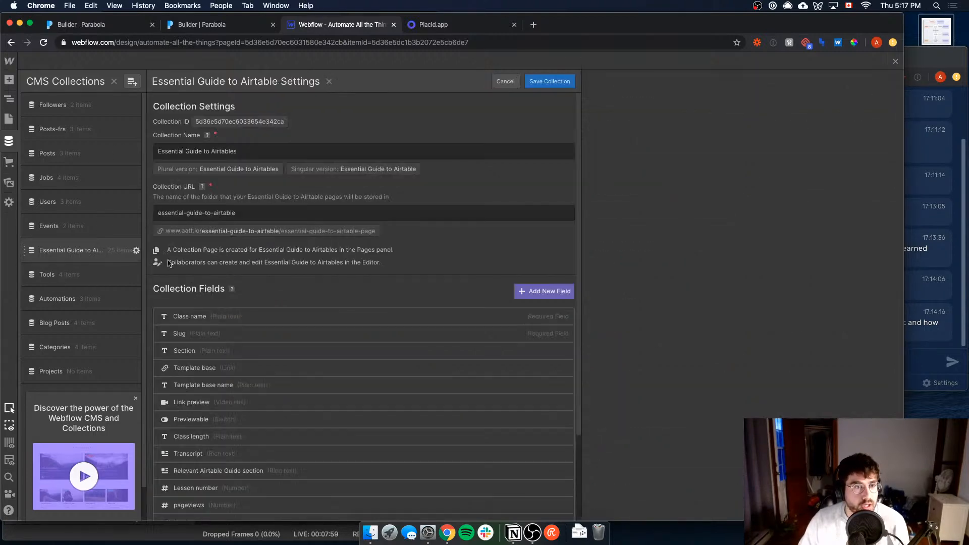
pyautogui.scroll(-1, 222, 284)
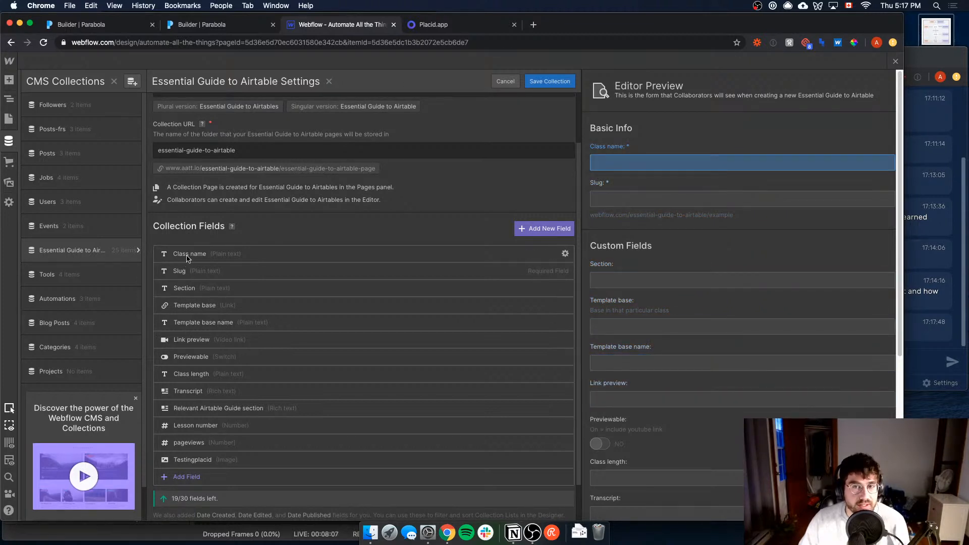
# Step: View the site's page list, return to the collection settings, and examine the fields down to Testingplacid, checking the live chat
pyautogui.click(8, 119)
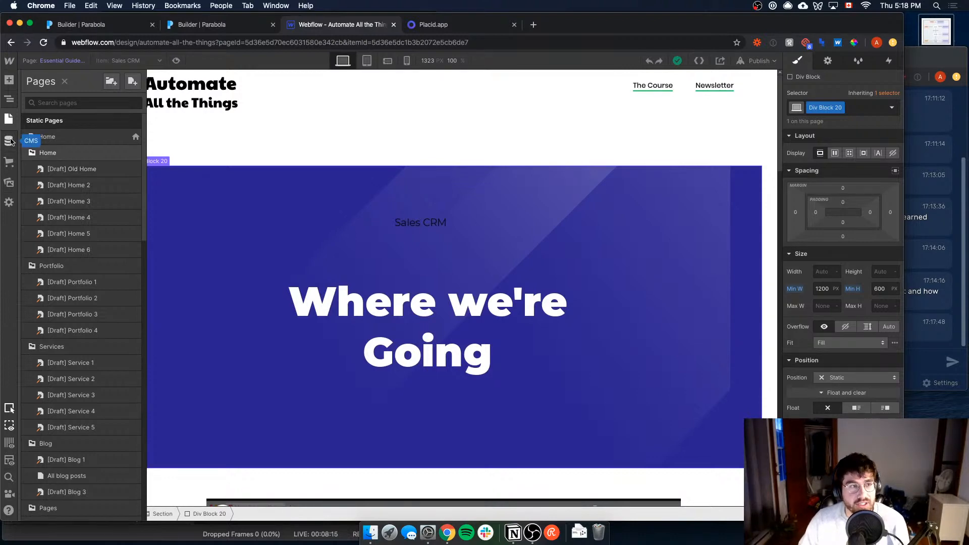
pyautogui.click(9, 140)
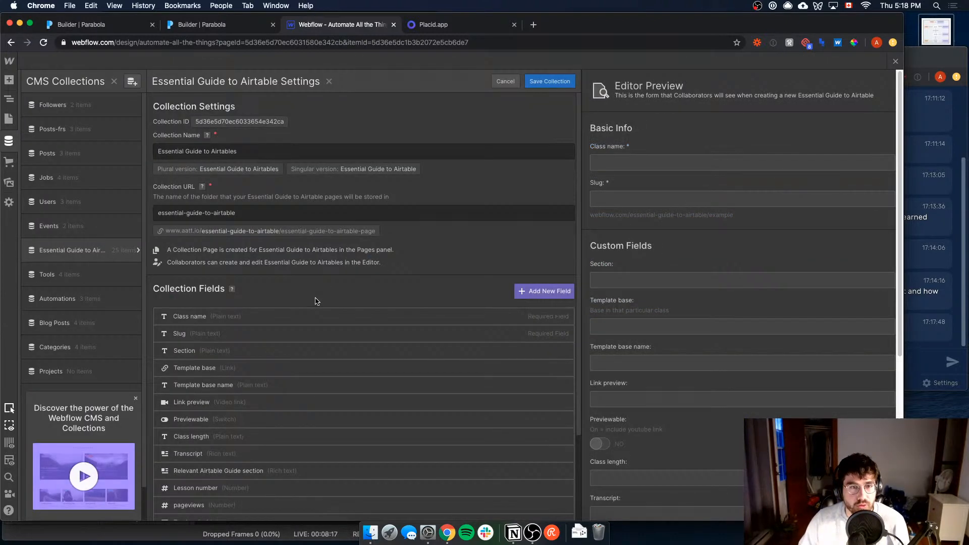
pyautogui.click(957, 323)
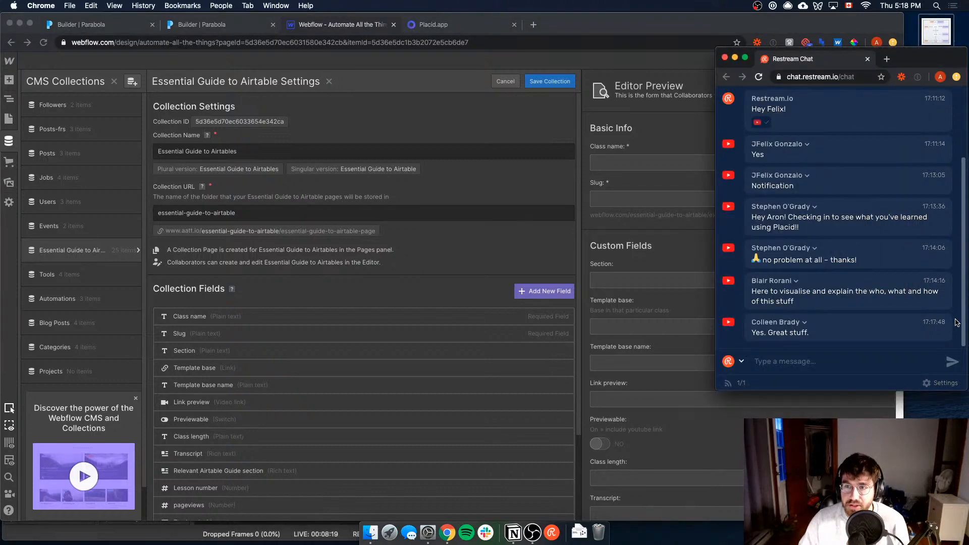
pyautogui.click(452, 252)
pyautogui.click(951, 303)
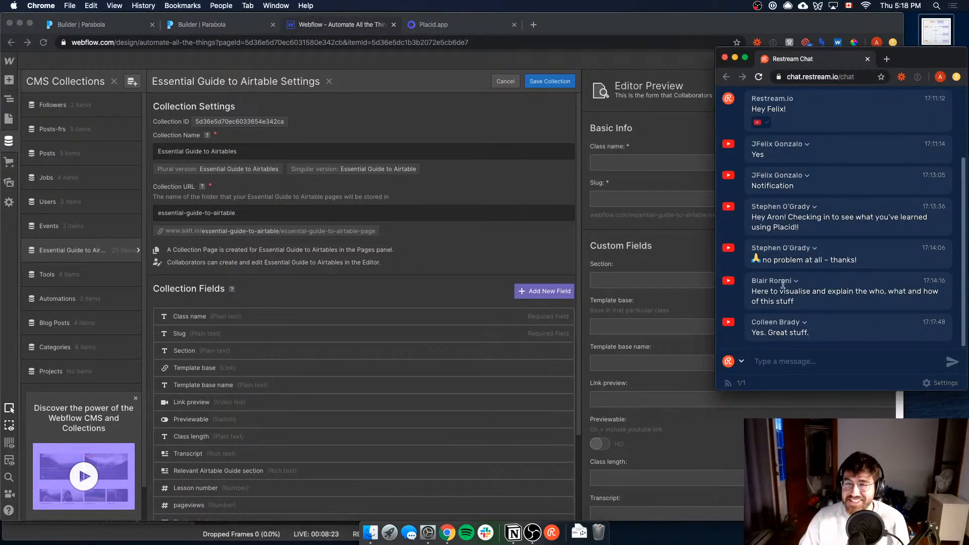
pyautogui.click(462, 256)
pyautogui.scroll(-3, 236, 313)
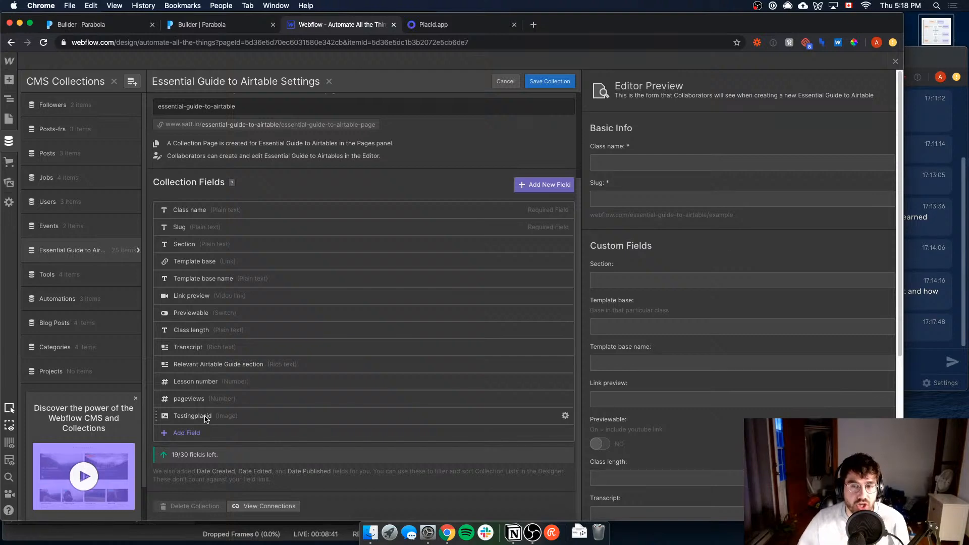
# Step: In the Notion roadmap, tick off Review of Webflow CMS and move Placid App above Webflow Webhooks
pyautogui.press('super+Tab')
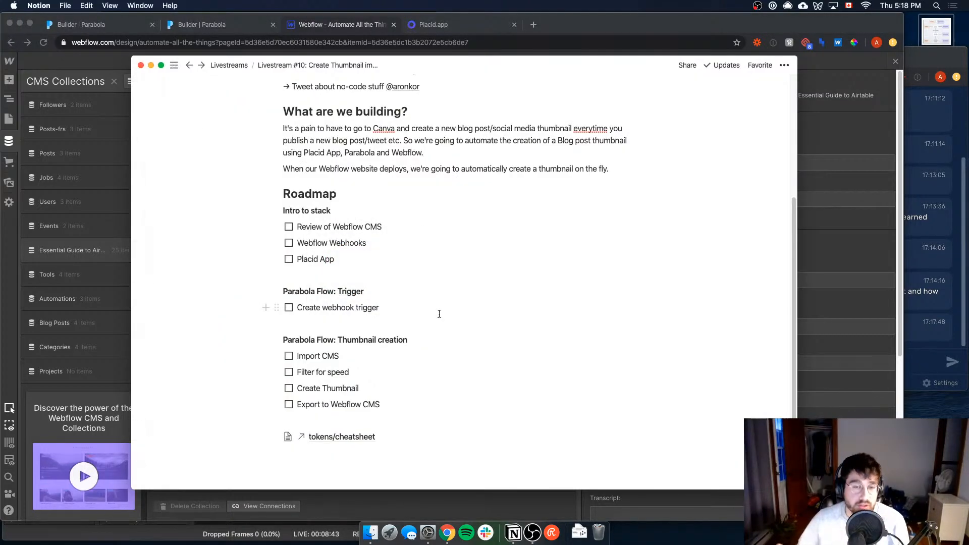
pyautogui.click(288, 227)
pyautogui.click(923, 325)
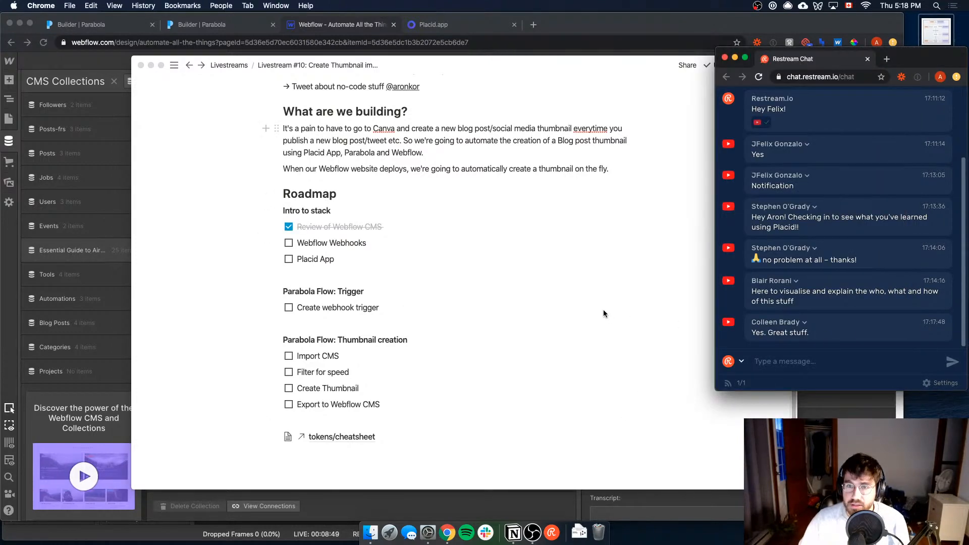
pyautogui.click(604, 314)
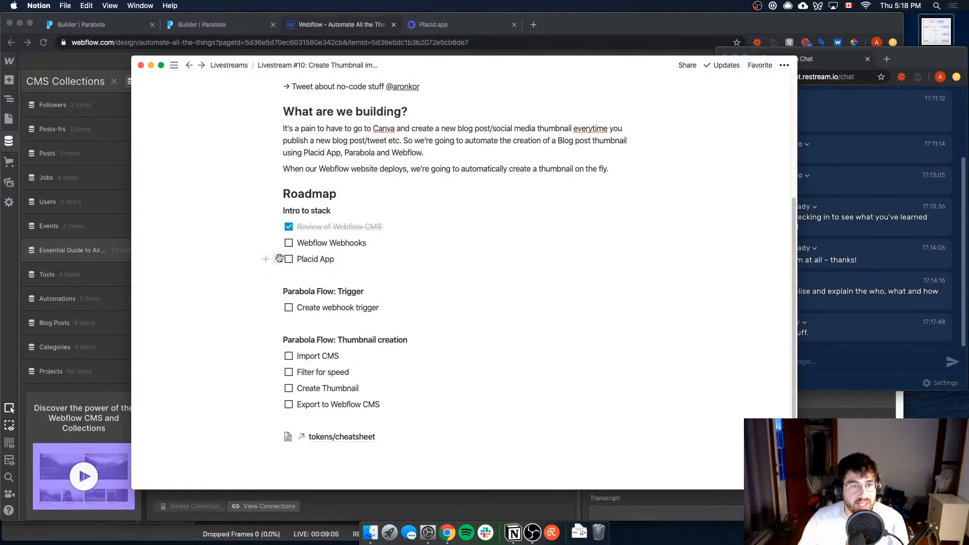
pyautogui.moveTo(276, 259); pyautogui.dragTo(277, 242)
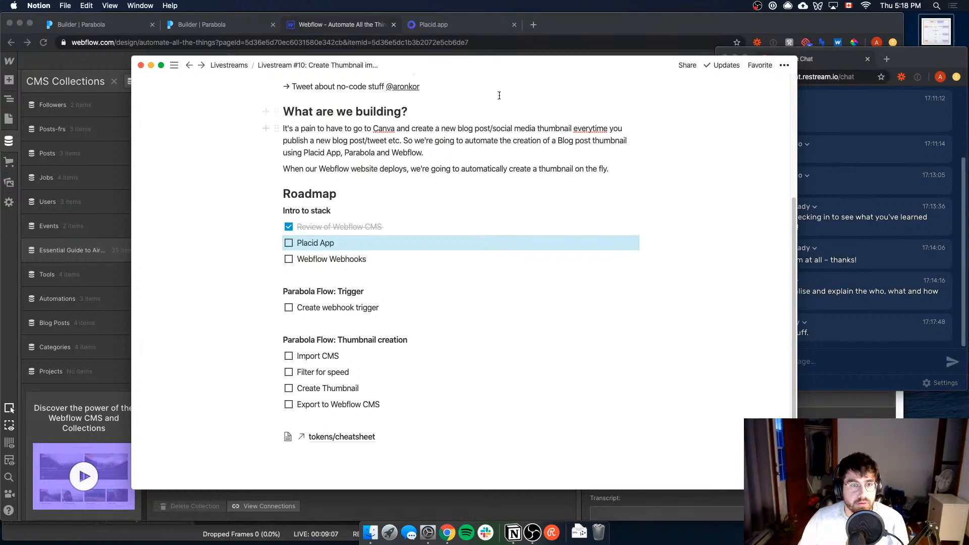
# Step: Switch to Placid, open the Plain & Shiny template for editing, and look over its canvas and layers
pyautogui.click(594, 24)
pyautogui.click(439, 26)
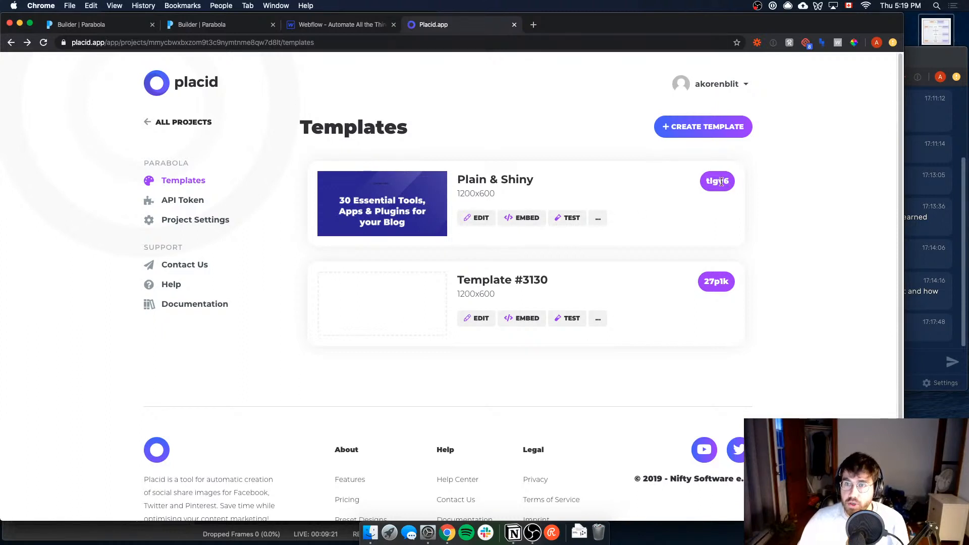
pyautogui.click(475, 218)
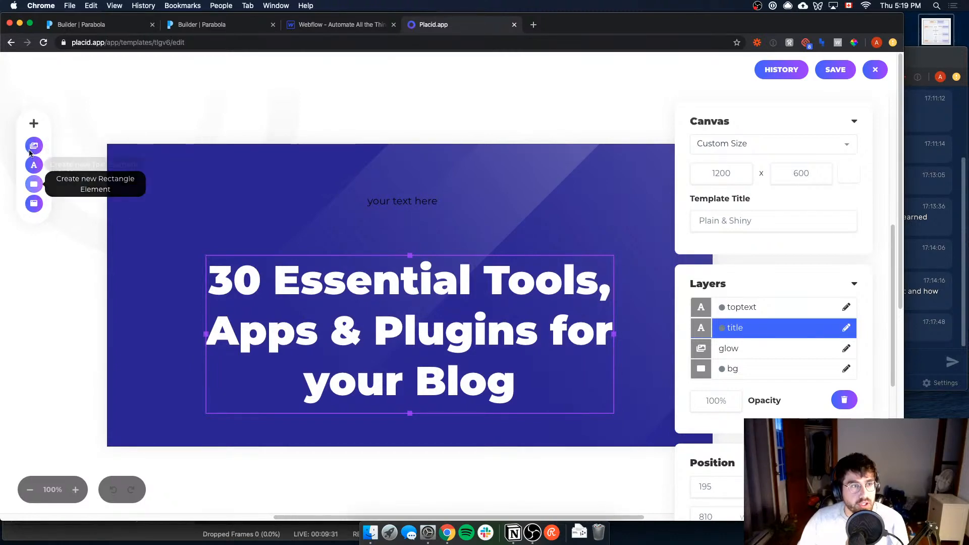
pyautogui.scroll(-1, 505, 222)
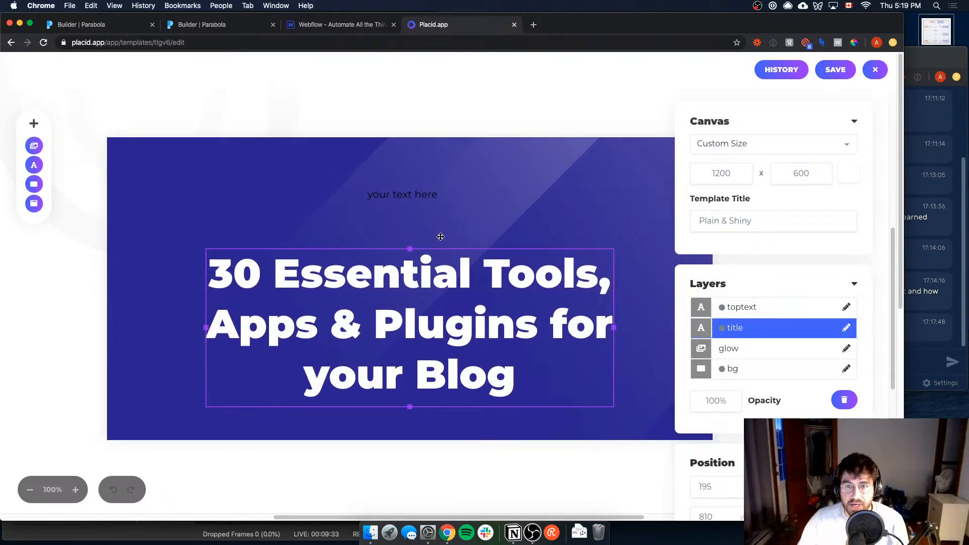
pyautogui.scroll(-3, 793, 348)
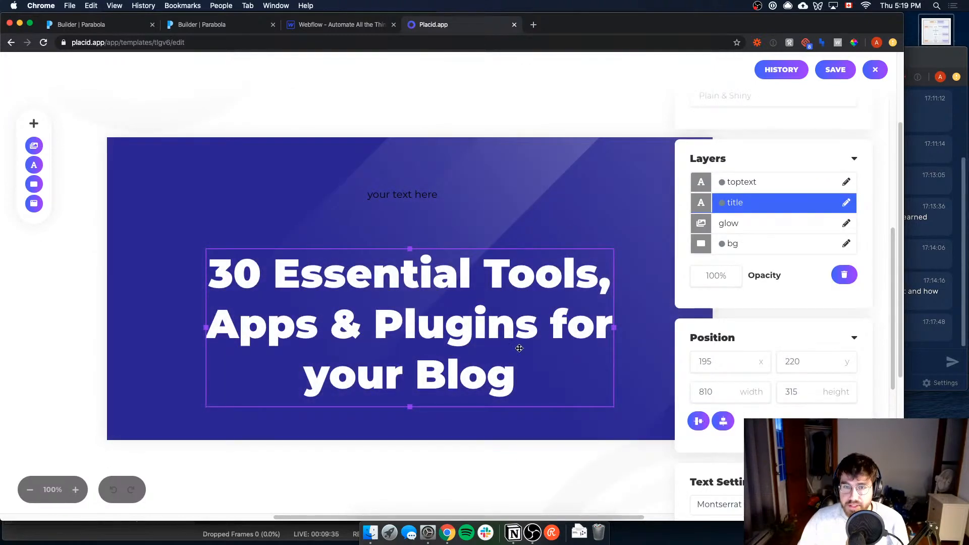
pyautogui.scroll(2, 519, 346)
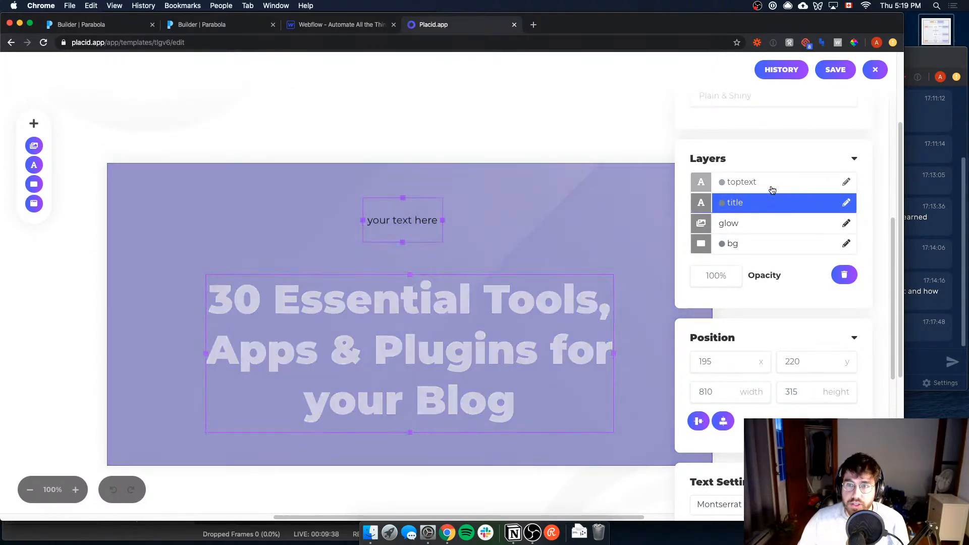
# Step: Select the toptext layer and open its layer name and dynamic element settings
pyautogui.click(772, 187)
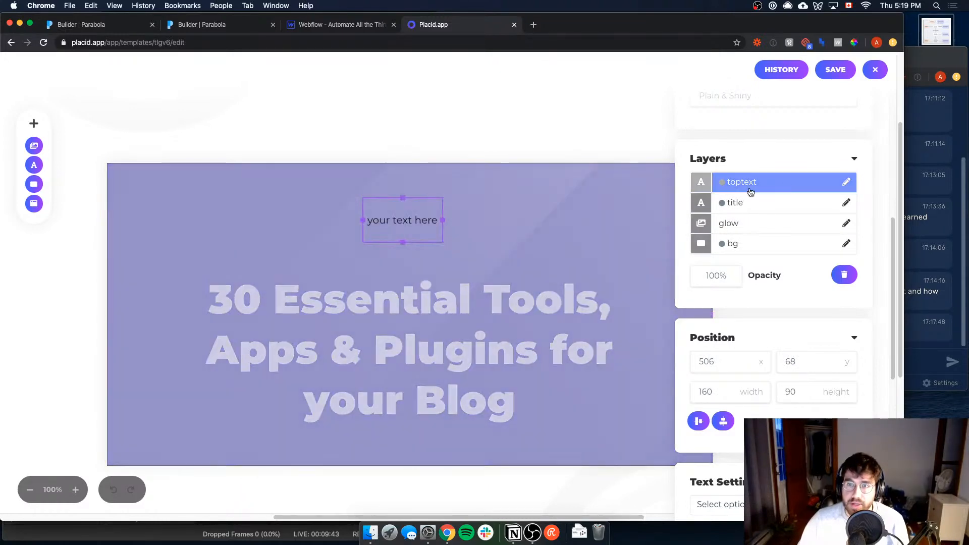
pyautogui.click(846, 182)
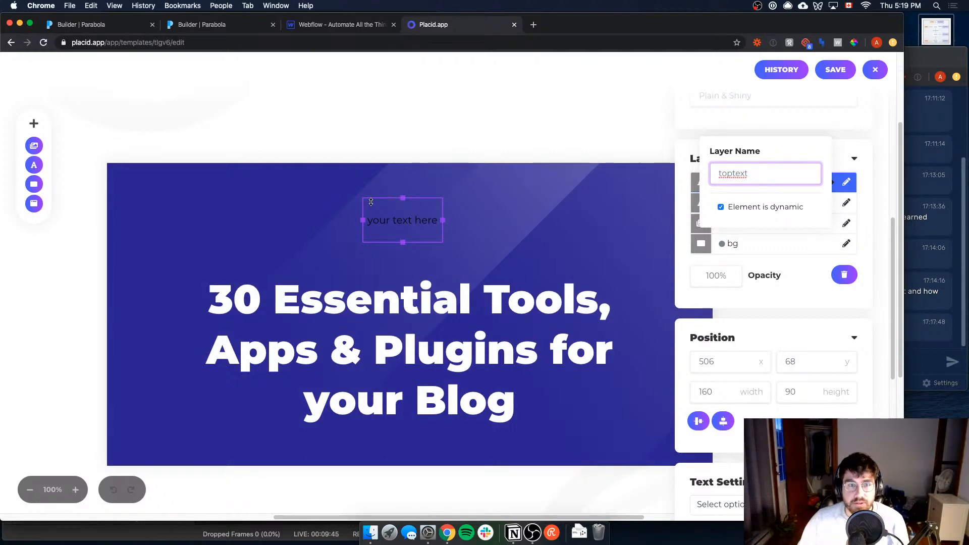
pyautogui.press('Return')
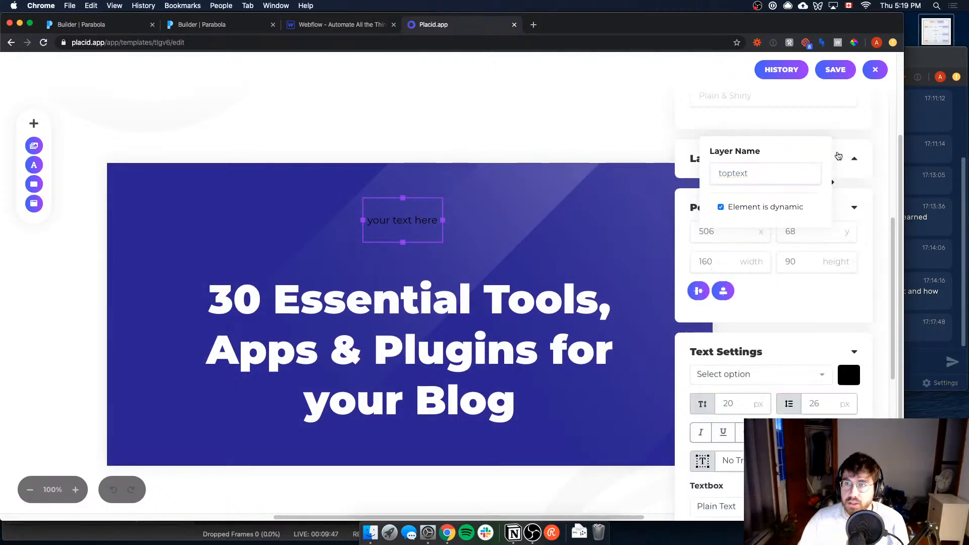
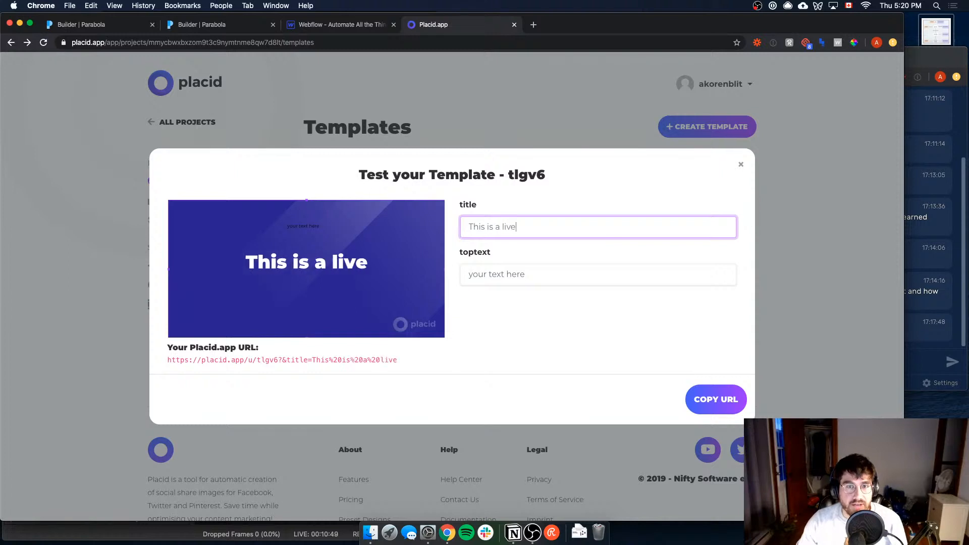
# Step: Set the template test's toptext to "This is the toptext" and open the generated Placid URL in a new browser tab
pyautogui.press('Tab')
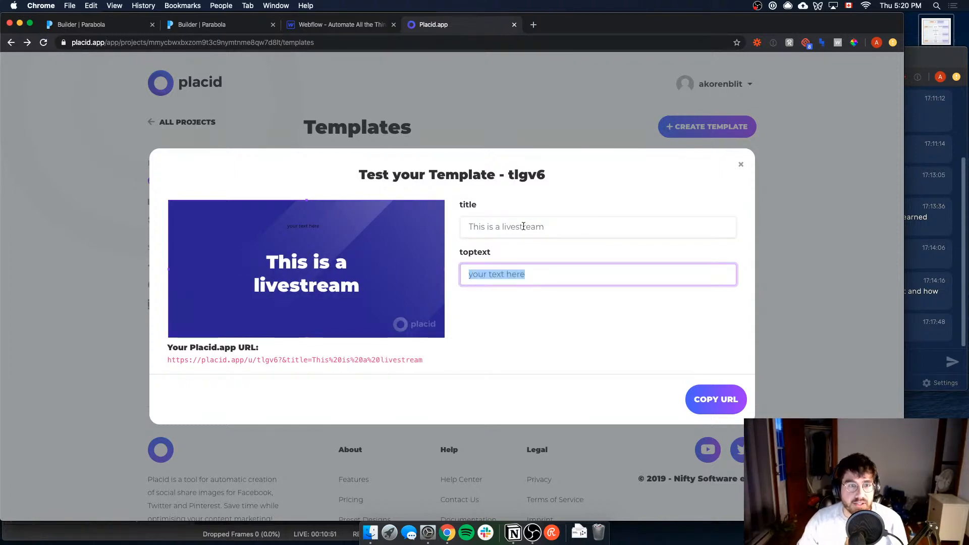
pyautogui.write('This is the toptext')
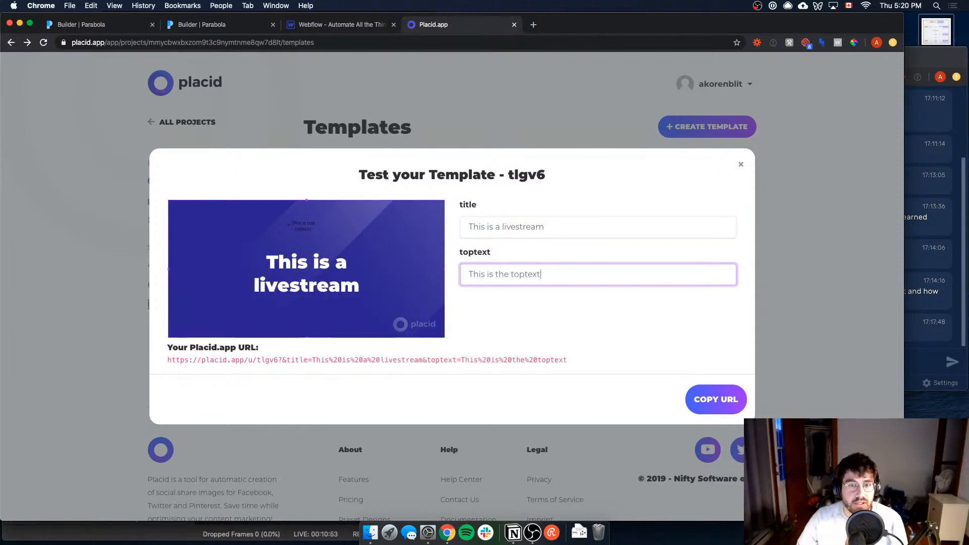
pyautogui.tripleClick(356, 362)
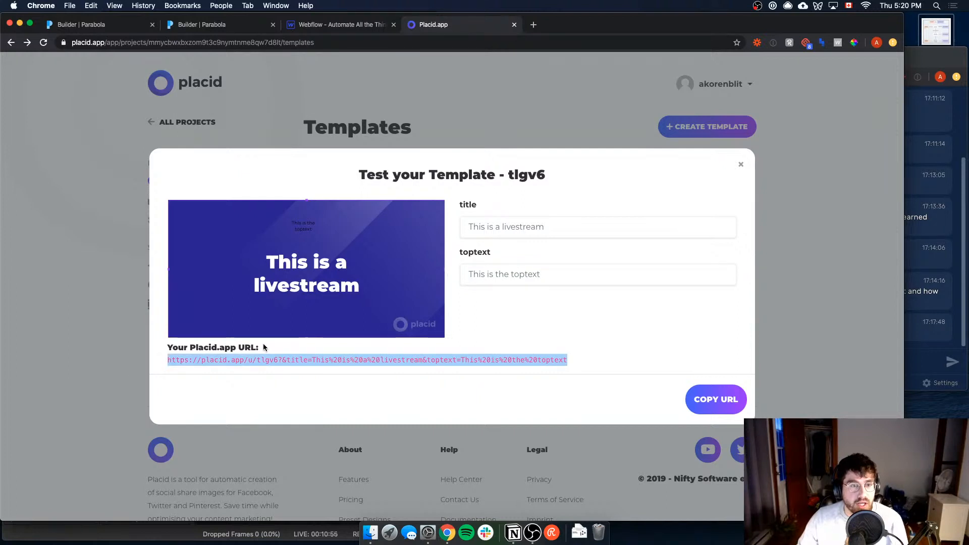
pyautogui.press('super+c')
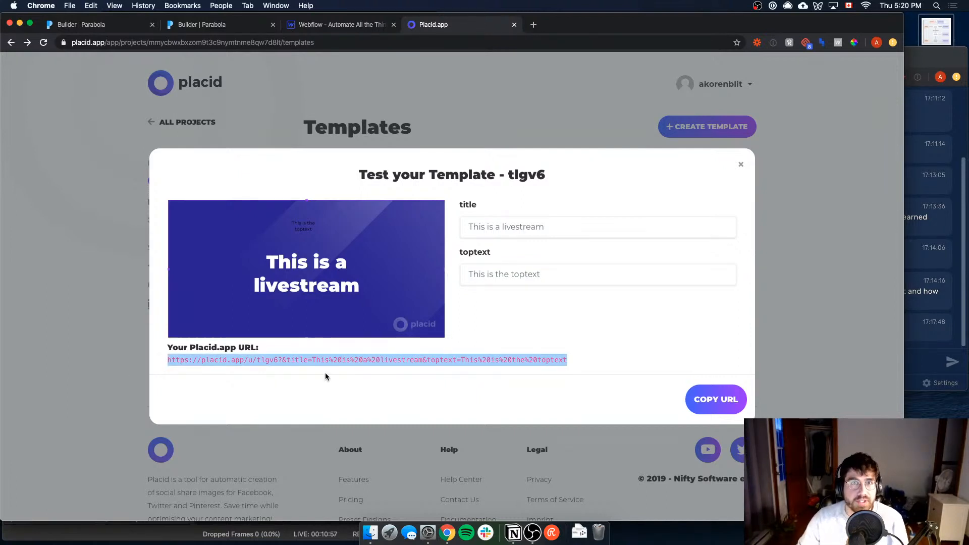
pyautogui.press('super+t')
pyautogui.press('super+v')
pyautogui.press('Return')
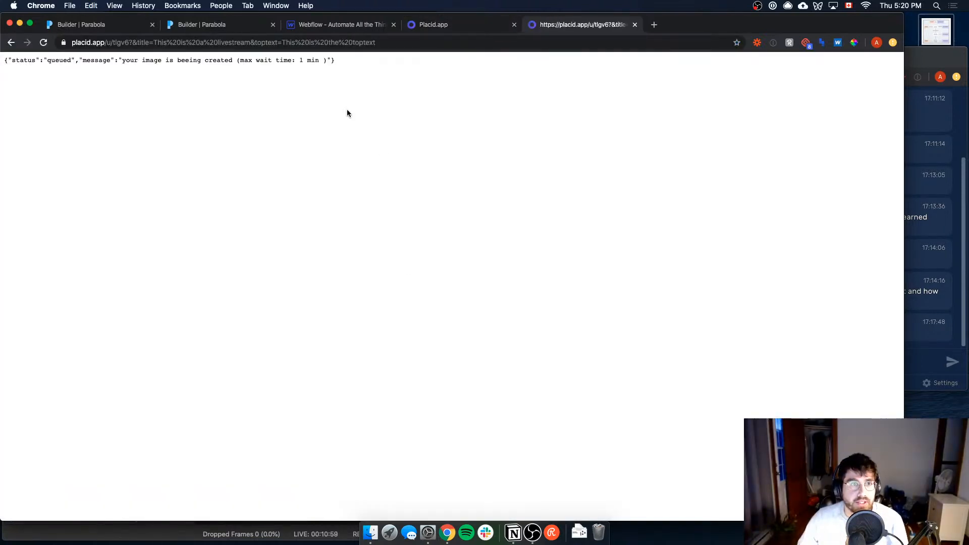
# Step: Return to the Placid template, close the test dialog, and look through the project's API Token page with its PHP Curl sample
pyautogui.click(463, 24)
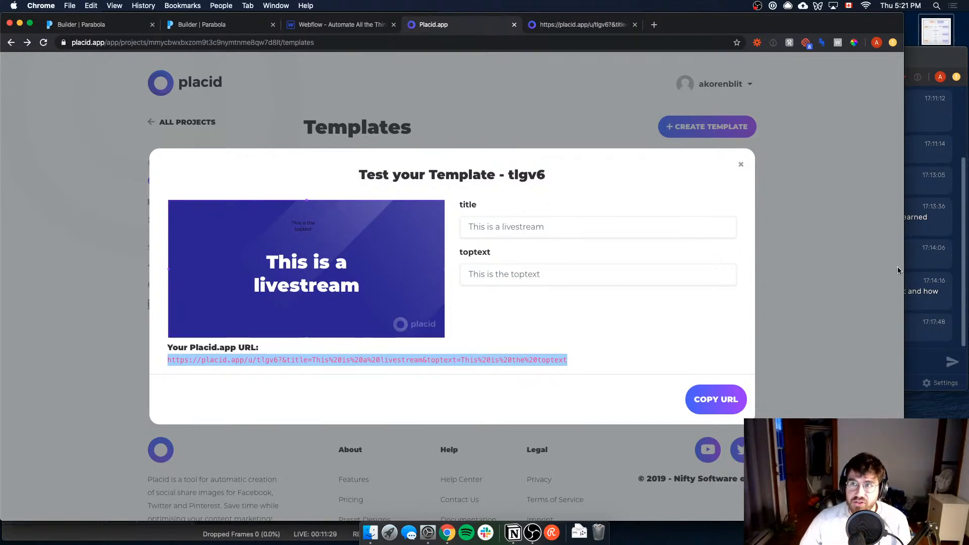
pyautogui.click(262, 99)
pyautogui.click(182, 200)
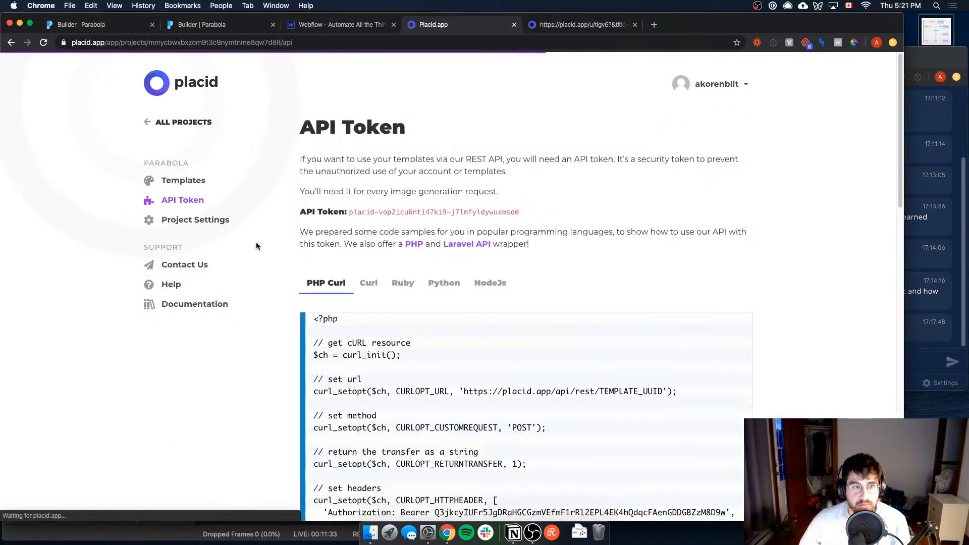
pyautogui.scroll(-10, 366, 311)
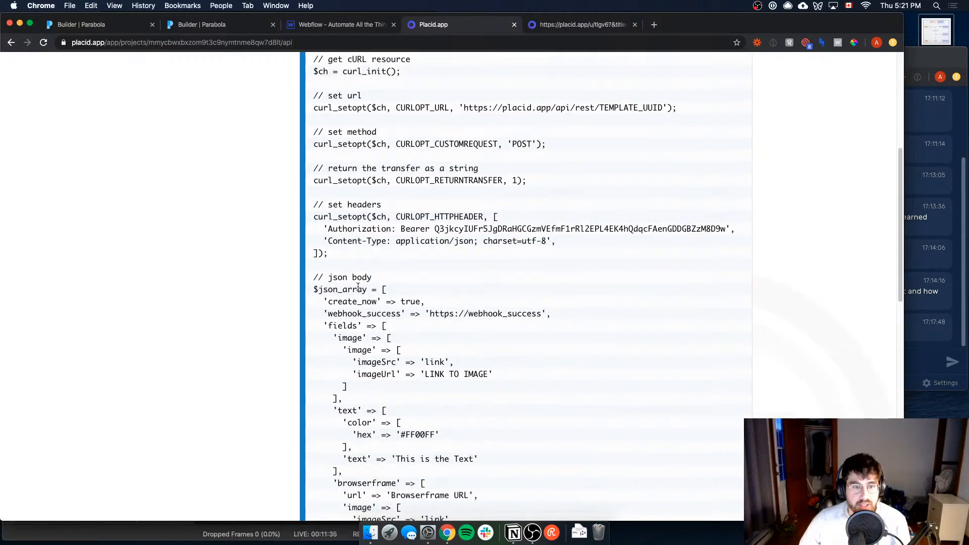
pyautogui.scroll(-5, 368, 314)
pyautogui.scroll(8, 461, 352)
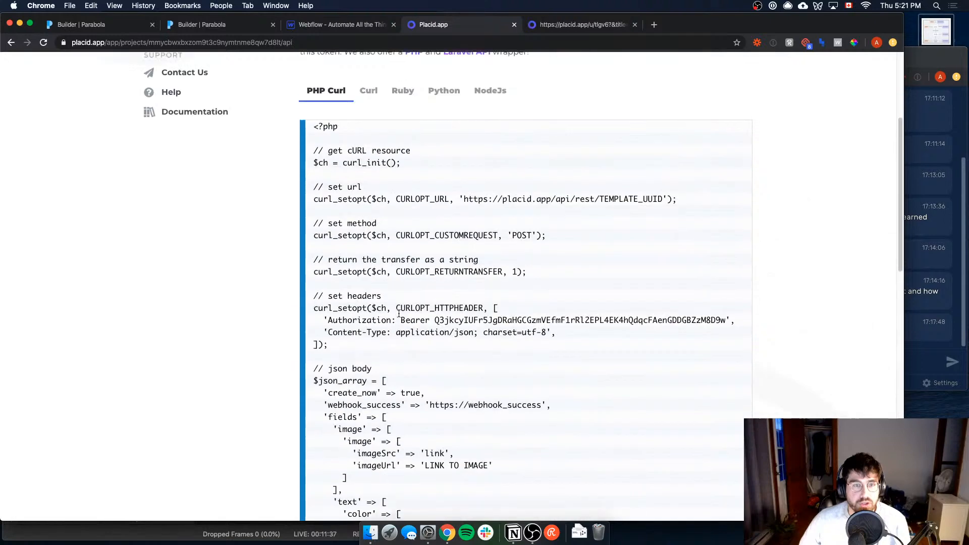
# Step: View the Python code sample and highlight its JSON request body from create_now through the browserframe fields
pyautogui.click(440, 162)
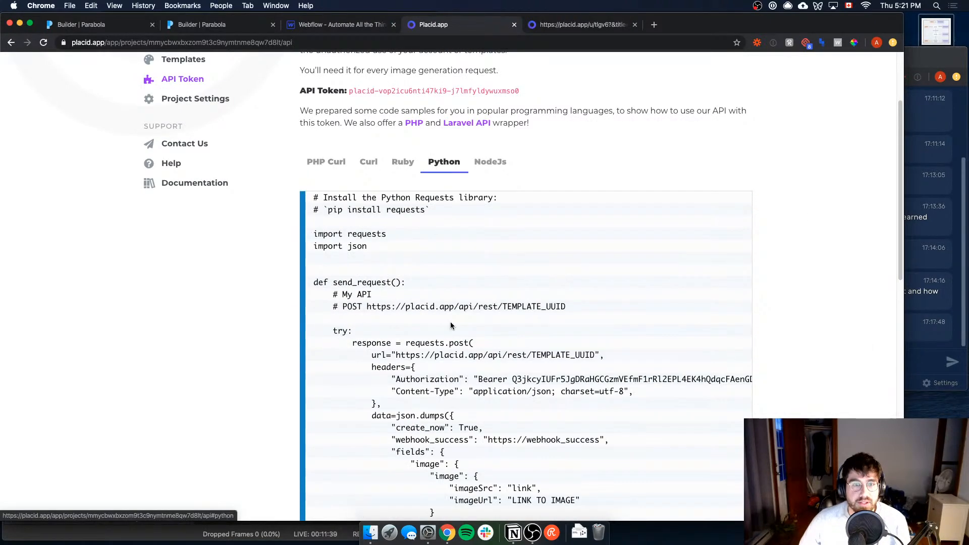
pyautogui.scroll(-4, 451, 322)
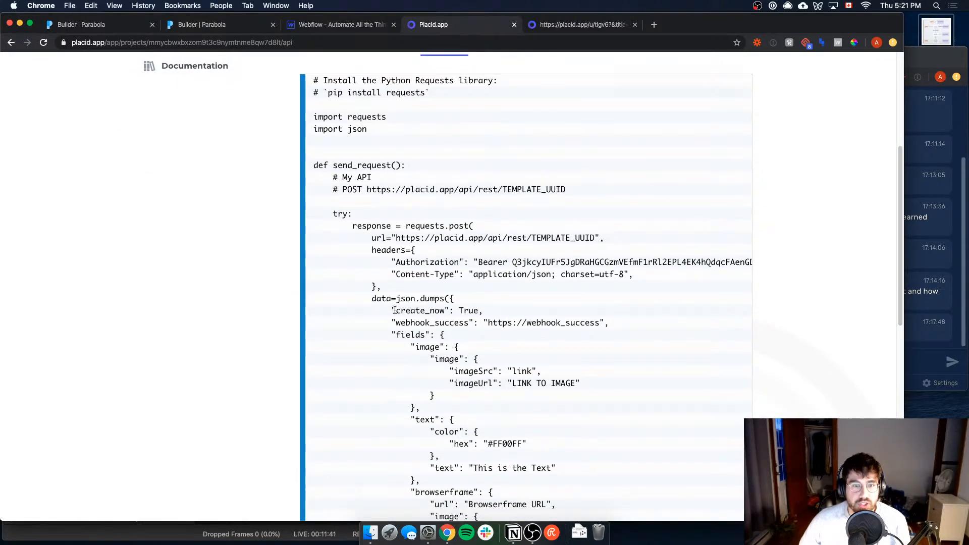
pyautogui.moveTo(394, 310); pyautogui.dragTo(517, 479)
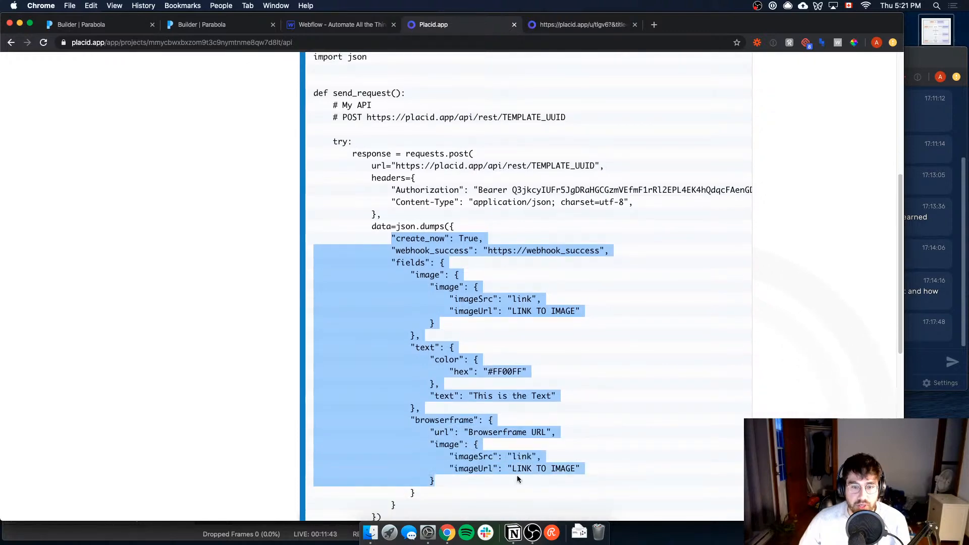
pyautogui.scroll(5, 530, 320)
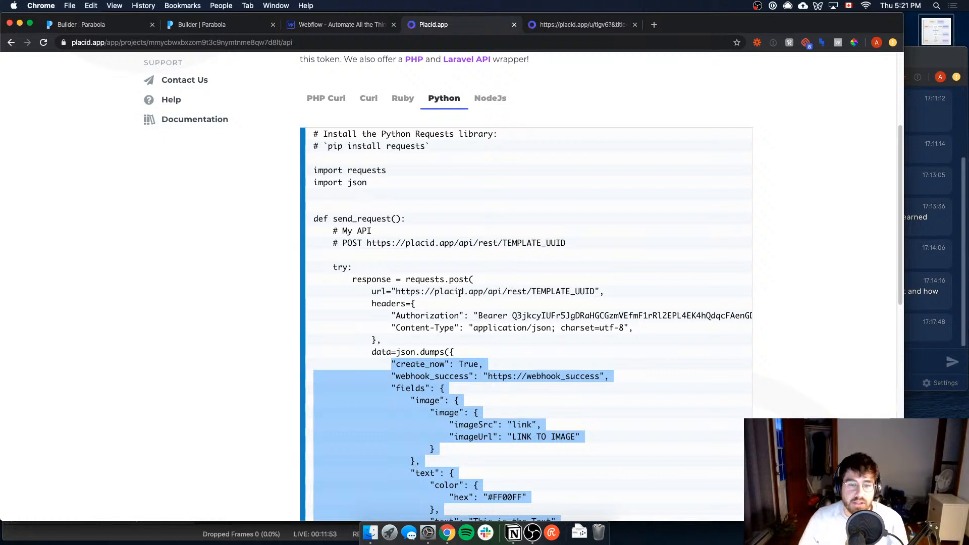
# Step: Read the latest viewer messages in the Restream live chat and return to the Placid API page
pyautogui.click(935, 290)
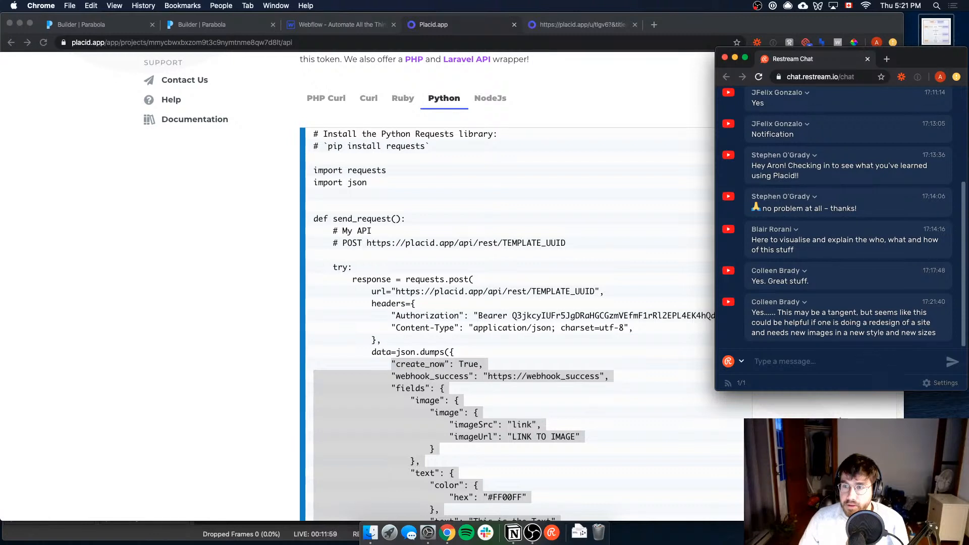
pyautogui.click(878, 407)
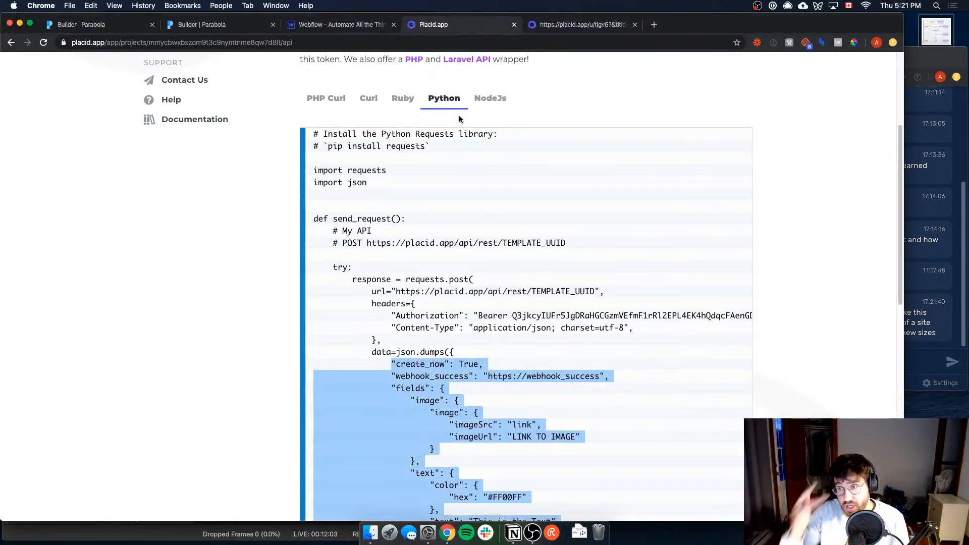
pyautogui.click(939, 302)
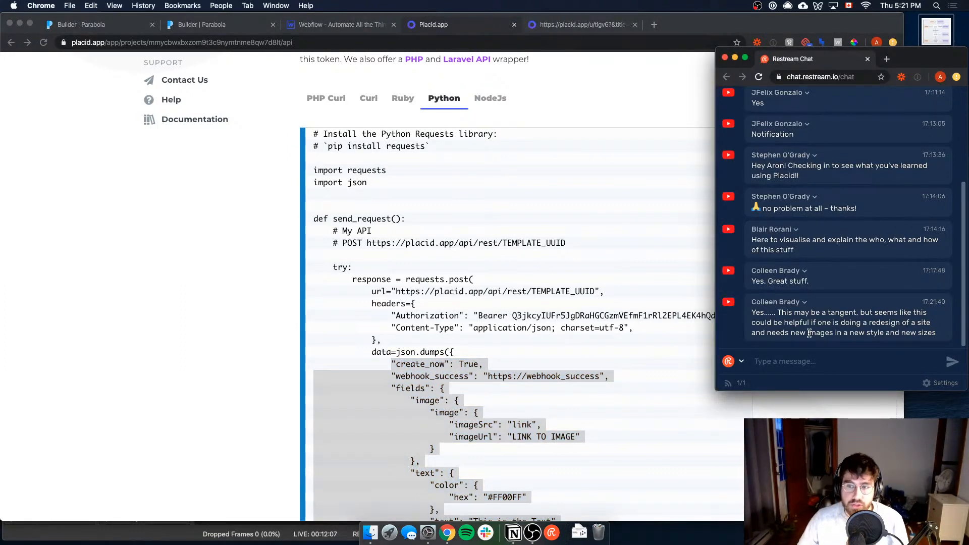
pyautogui.click(815, 406)
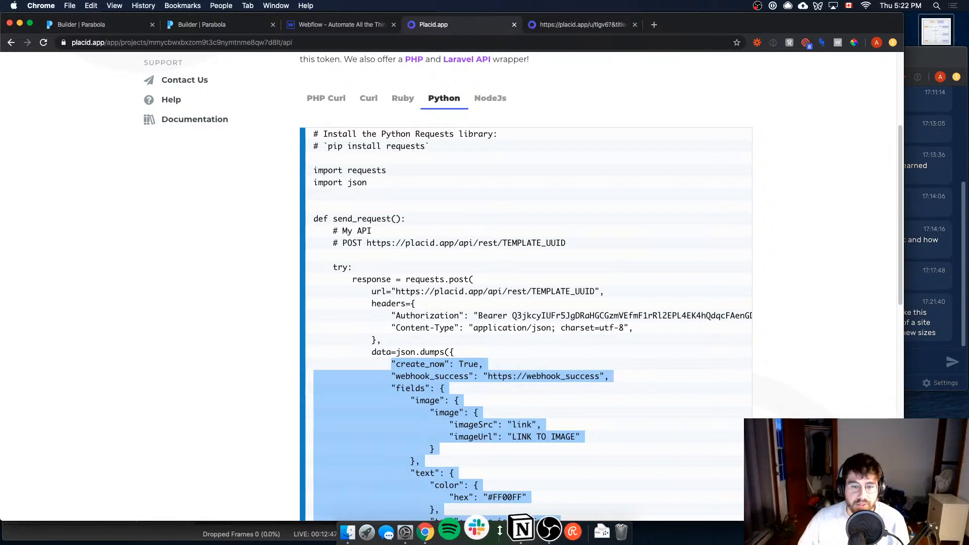
pyautogui.click(565, 531)
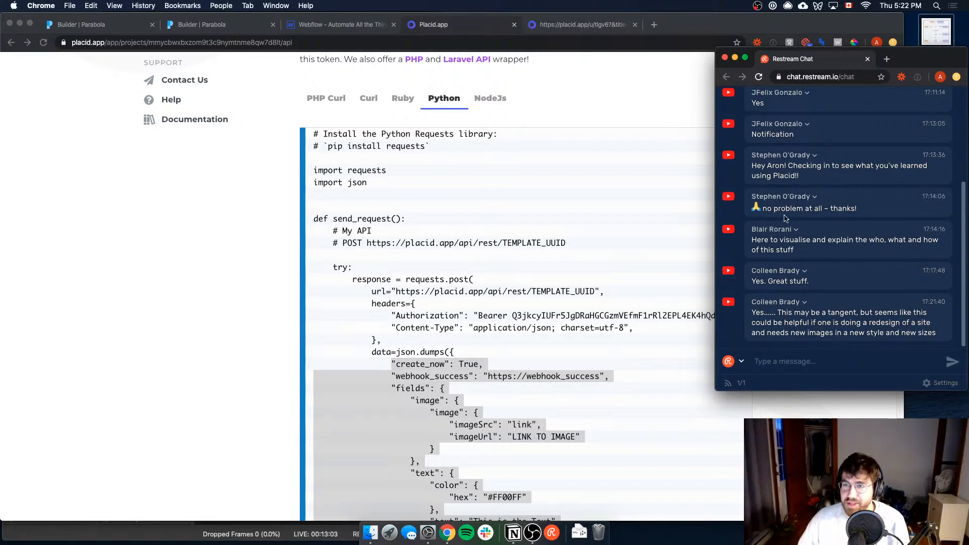
pyautogui.click(590, 112)
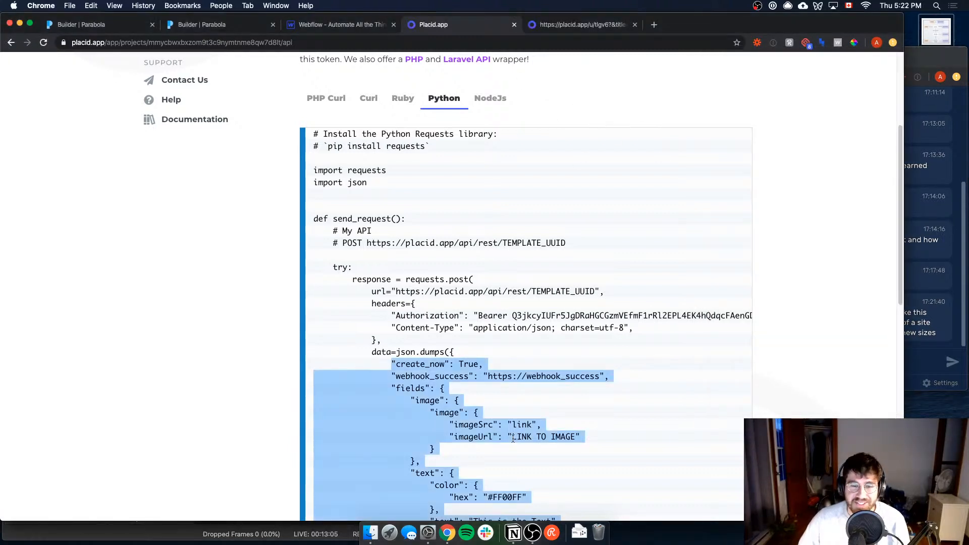
# Step: Tick off Placid App in the Notion roadmap and switch back to the Webflow Designer
pyautogui.click(506, 527)
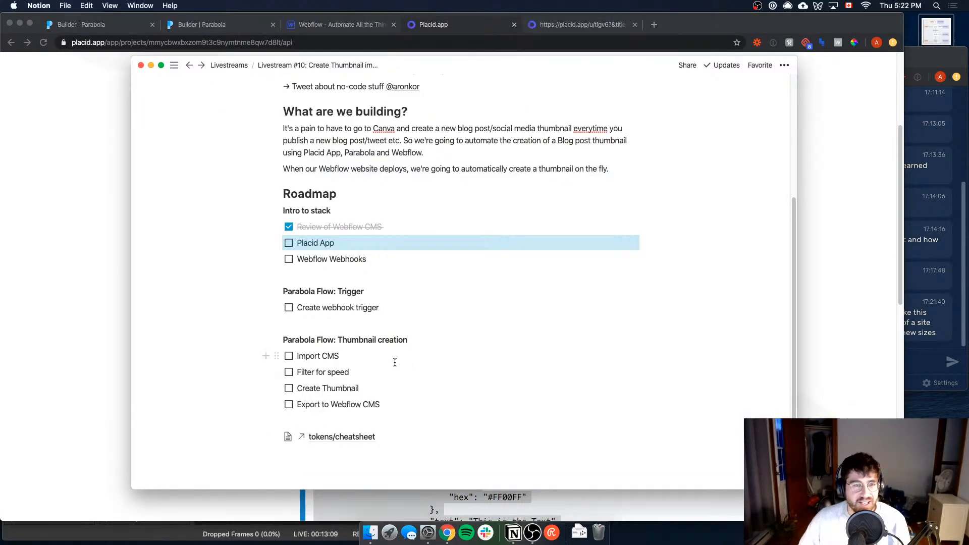
pyautogui.click(289, 243)
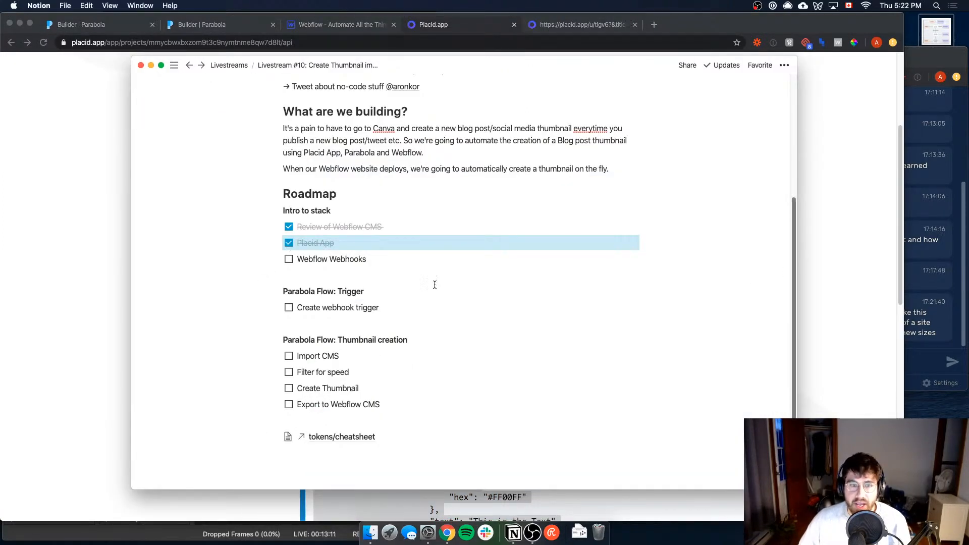
pyautogui.click(844, 250)
pyautogui.click(295, 29)
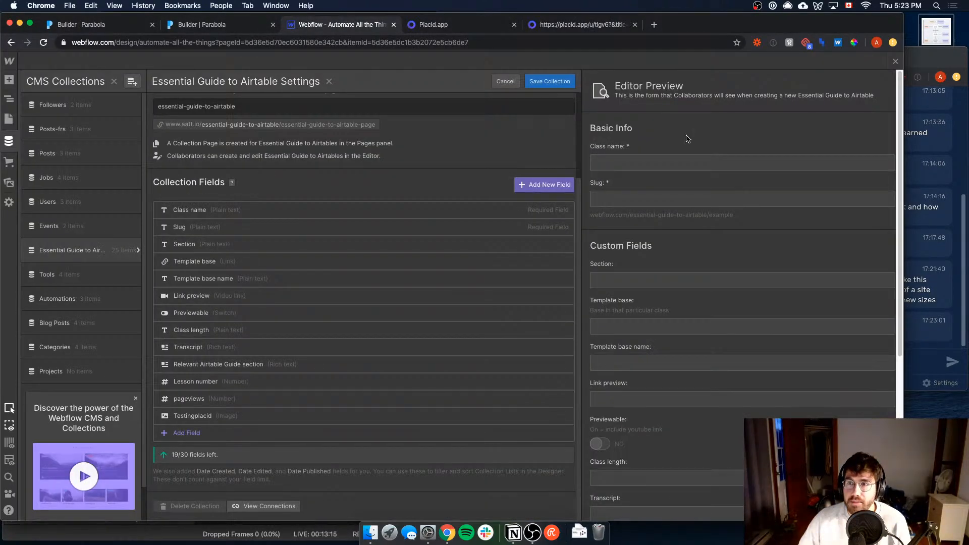
# Step: Check the live chat for new messages and bring up the Webflow site's page list
pyautogui.click(917, 278)
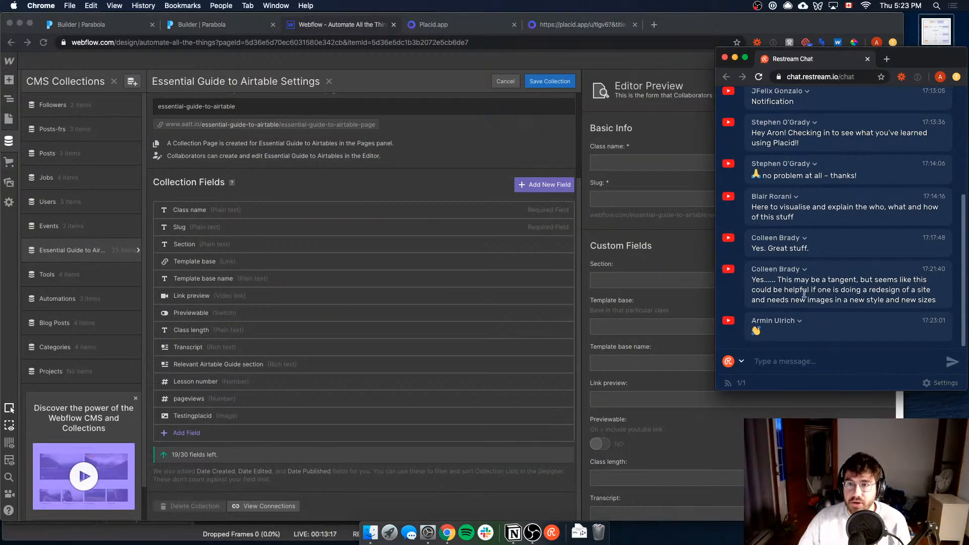
pyautogui.click(640, 55)
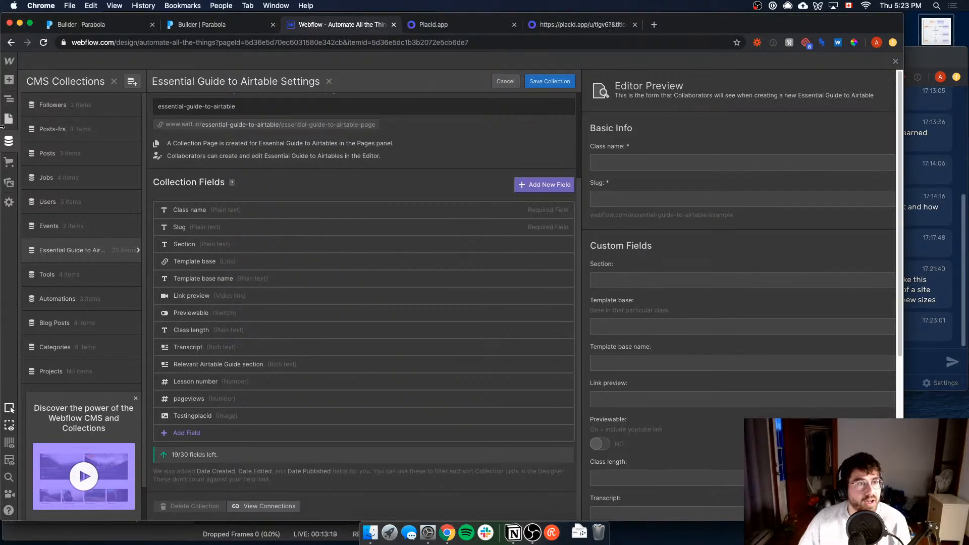
pyautogui.click(4, 123)
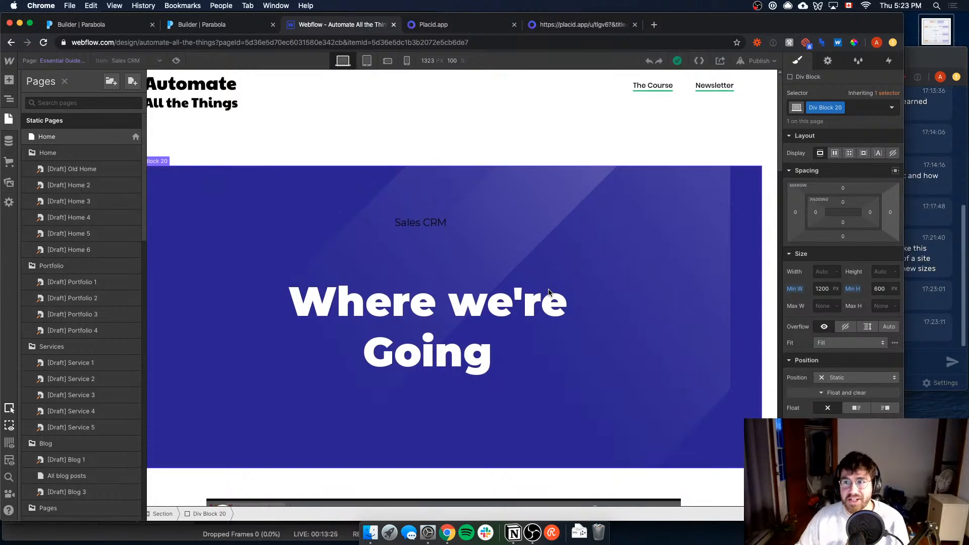
pyautogui.click(962, 317)
pyautogui.click(612, 185)
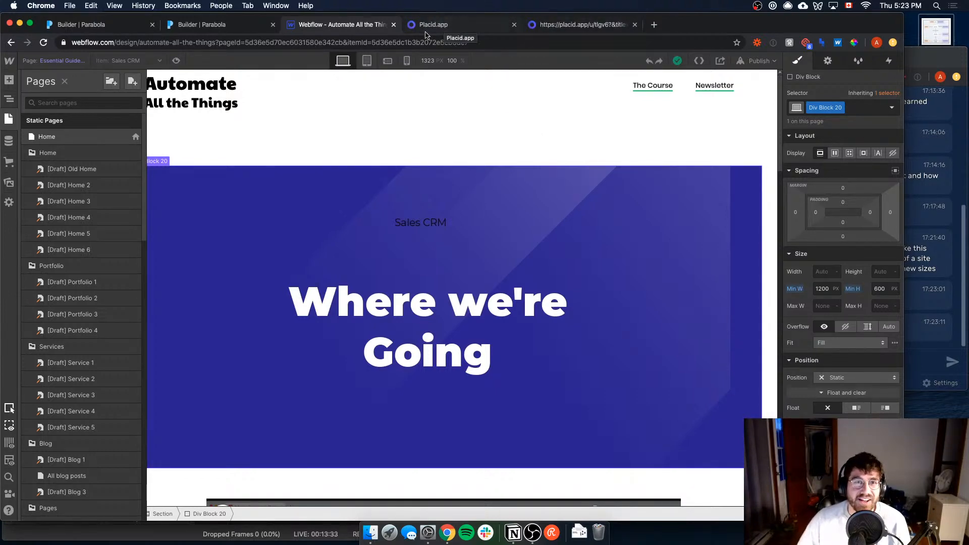
# Step: Open the Integrations section of the Automate All the Things project settings
pyautogui.click(9, 60)
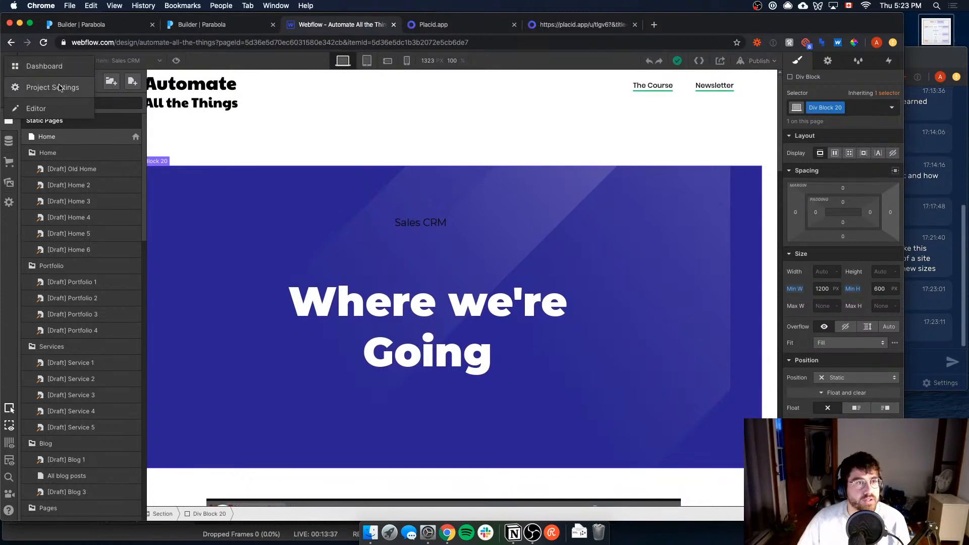
pyautogui.click(59, 88)
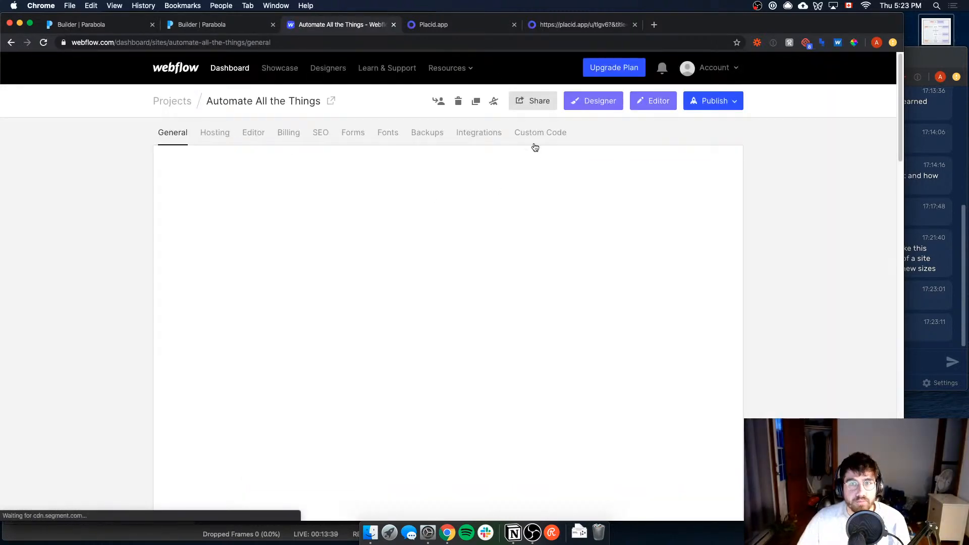
pyautogui.click(479, 132)
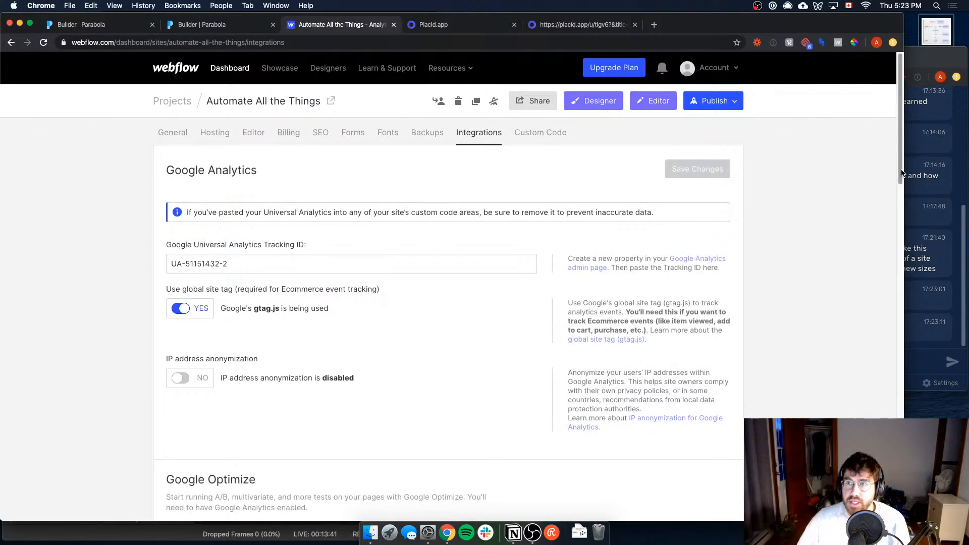
# Step: Examine the site's Webhooks list, highlighting the Parabola URL of the Site publish webhook and locating the option for adding webhooks
pyautogui.scroll(-20, 719, 318)
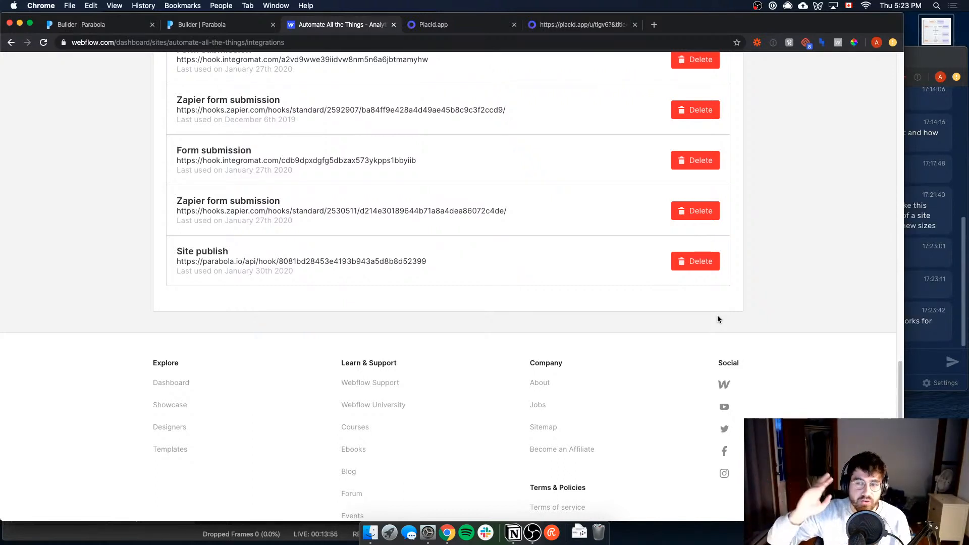
pyautogui.tripleClick(308, 262)
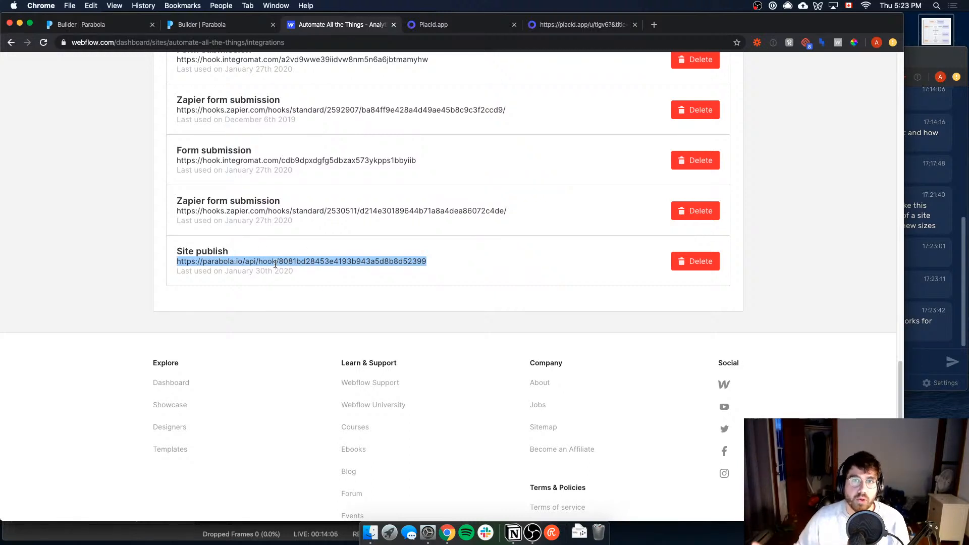
pyautogui.scroll(3, 482, 237)
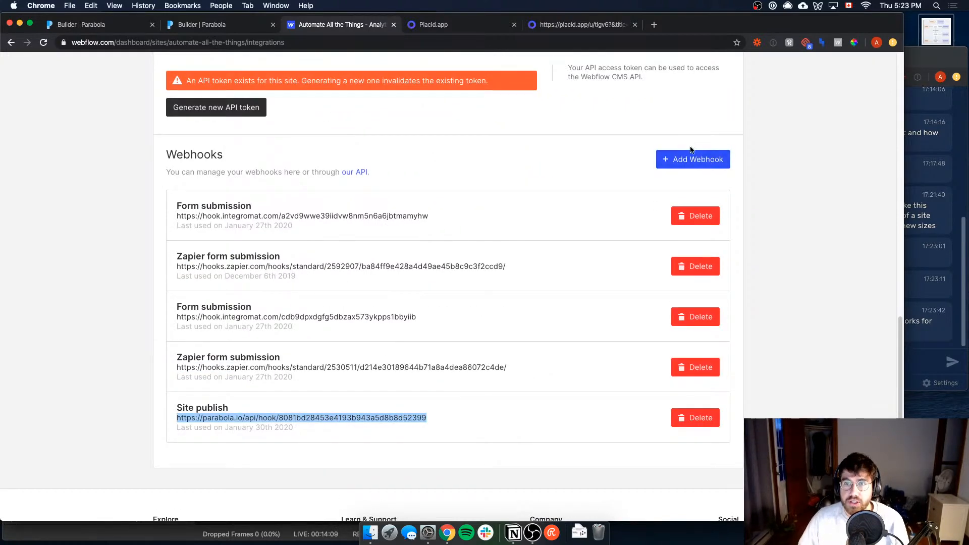
pyautogui.scroll(-3, 683, 132)
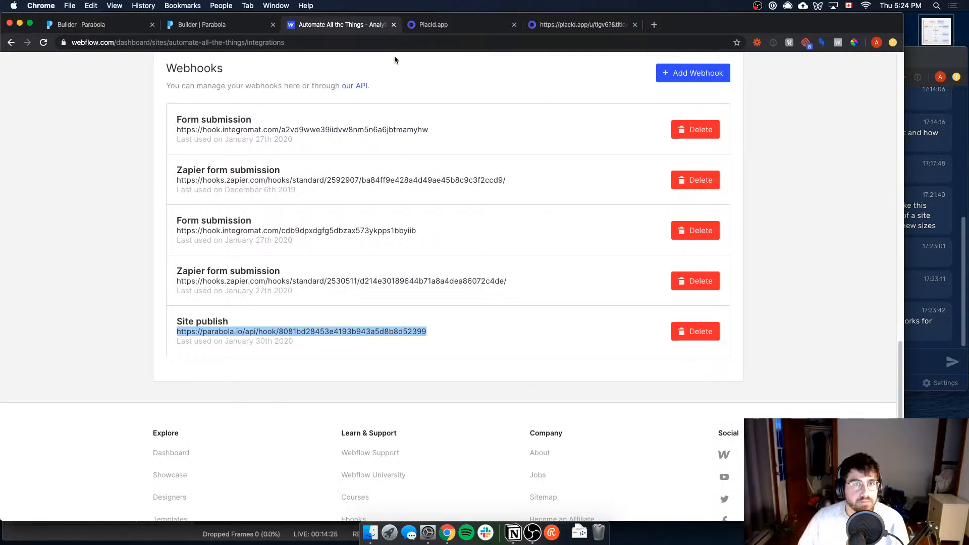
# Step: Tick off Webflow Webhooks in the Notion roadmap
pyautogui.click(513, 533)
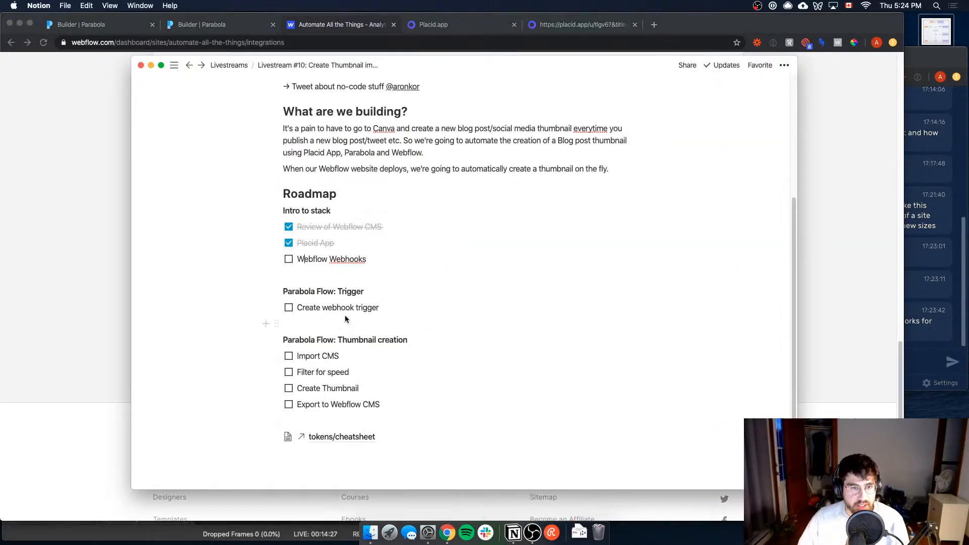
pyautogui.click(289, 260)
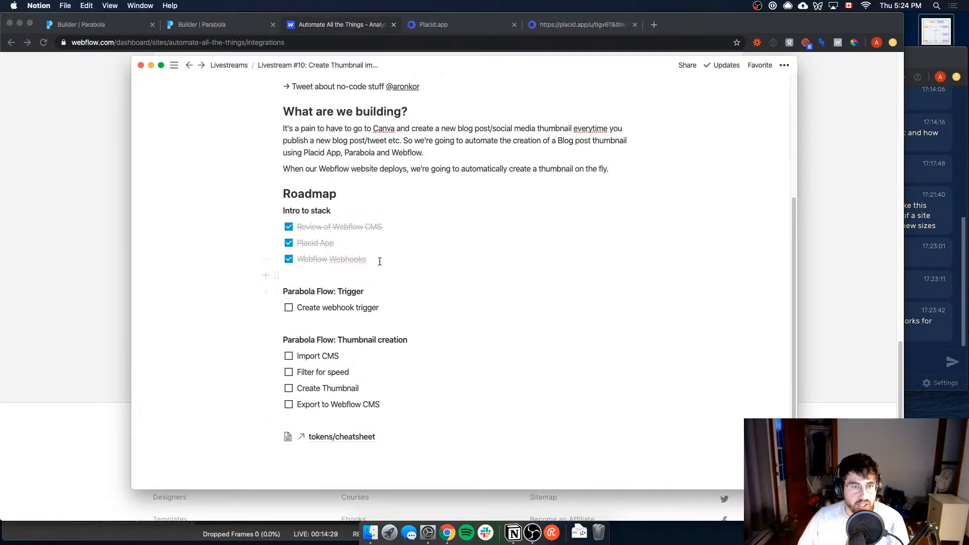
# Step: Check the live chat for new messages and return to the Parabola trigger section of the Notion roadmap
pyautogui.click(967, 270)
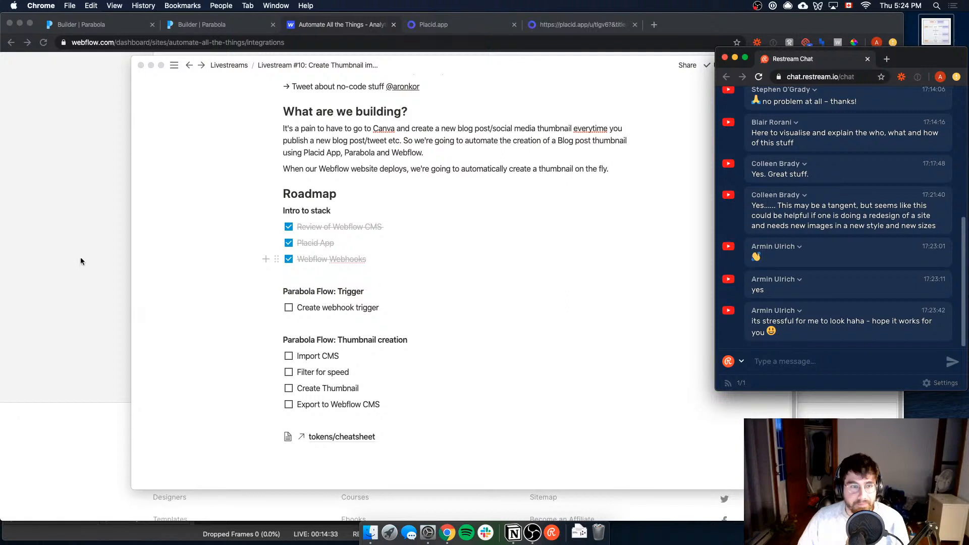
pyautogui.click(468, 268)
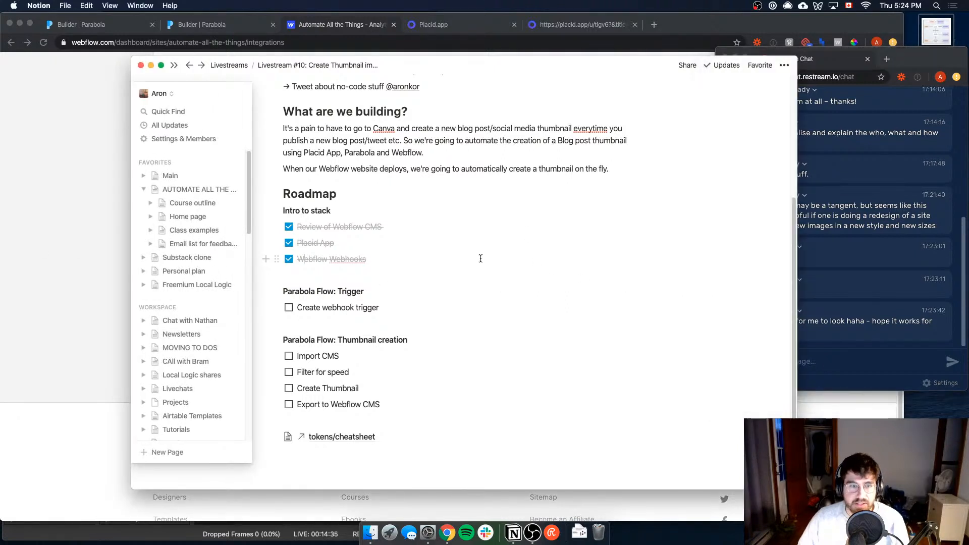
pyautogui.click(839, 338)
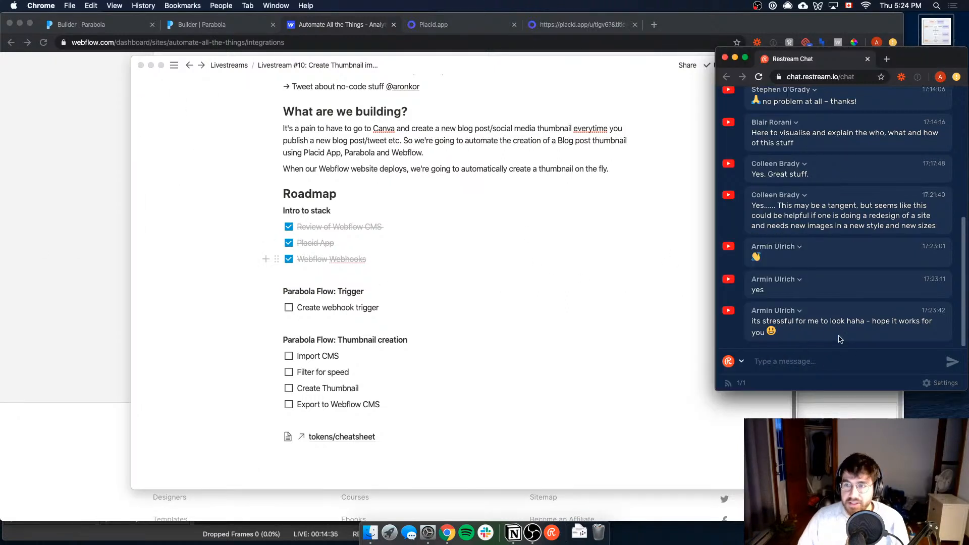
pyautogui.click(374, 324)
pyautogui.click(403, 320)
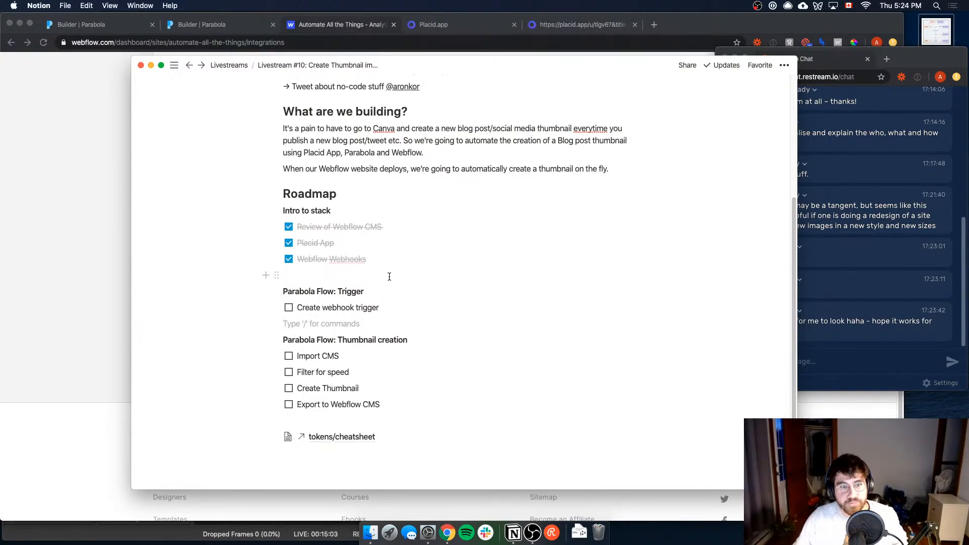
# Step: Switch to Parabola in Chrome and open the draft version of the Webflow blog title flow
pyautogui.click(105, 275)
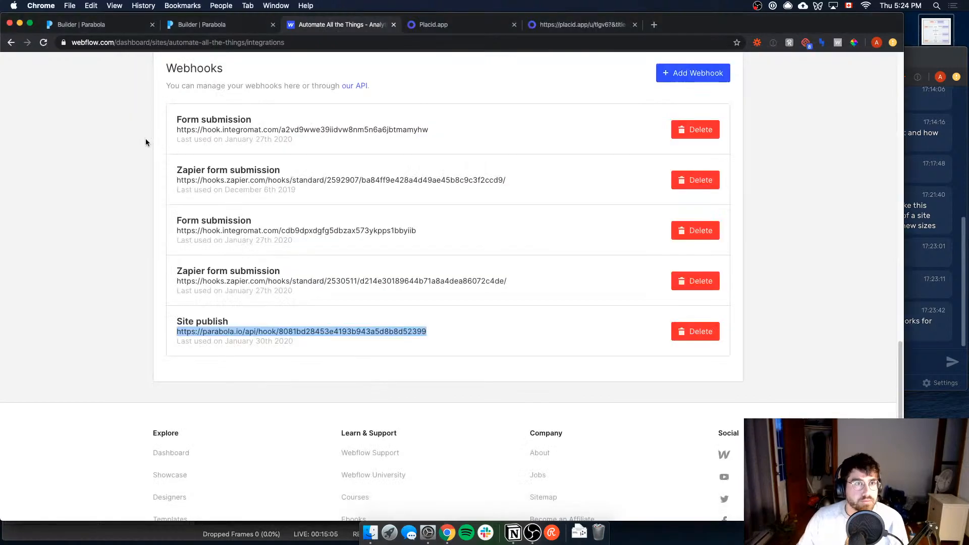
pyautogui.click(92, 27)
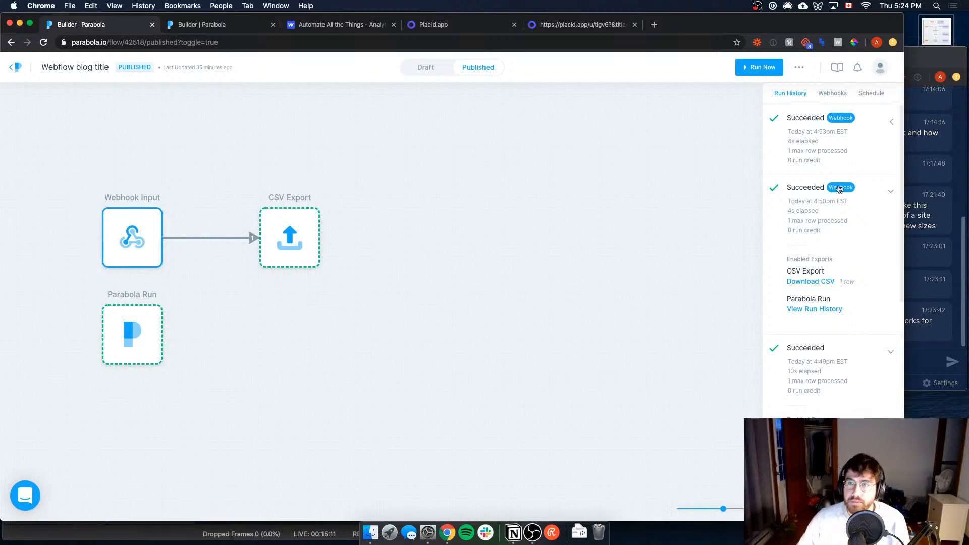
pyautogui.click(425, 68)
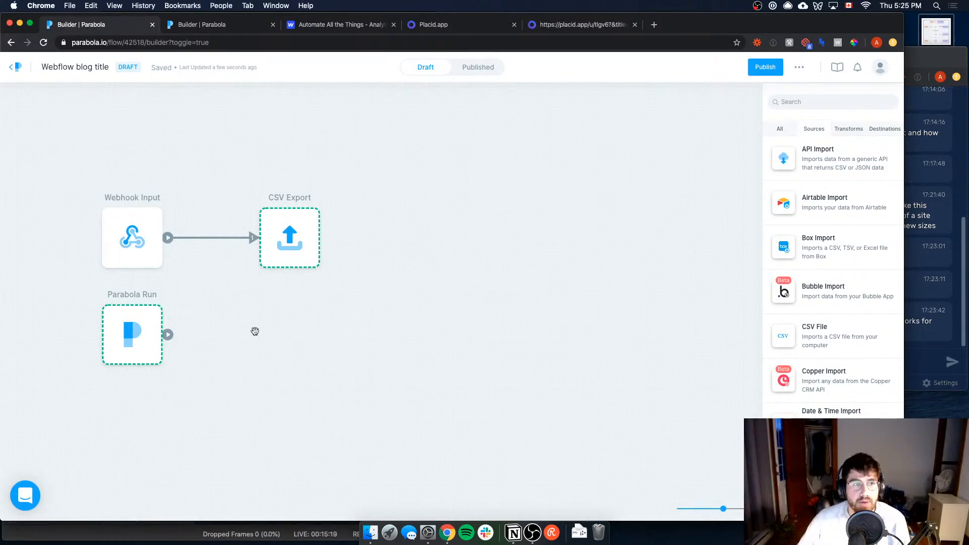
# Step: Read the Webhook Input step's documentation on how to catch a real webhook from a published flow
pyautogui.click(126, 231)
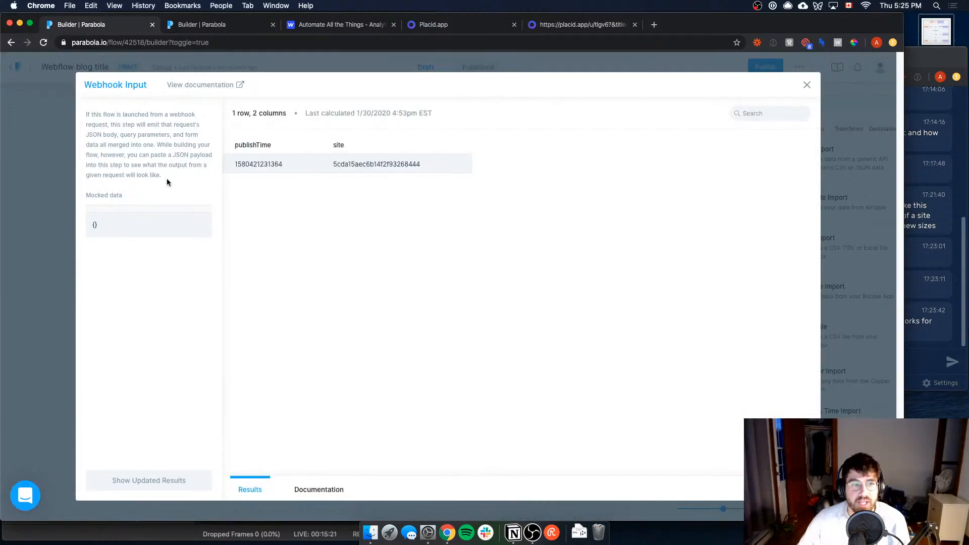
pyautogui.click(319, 489)
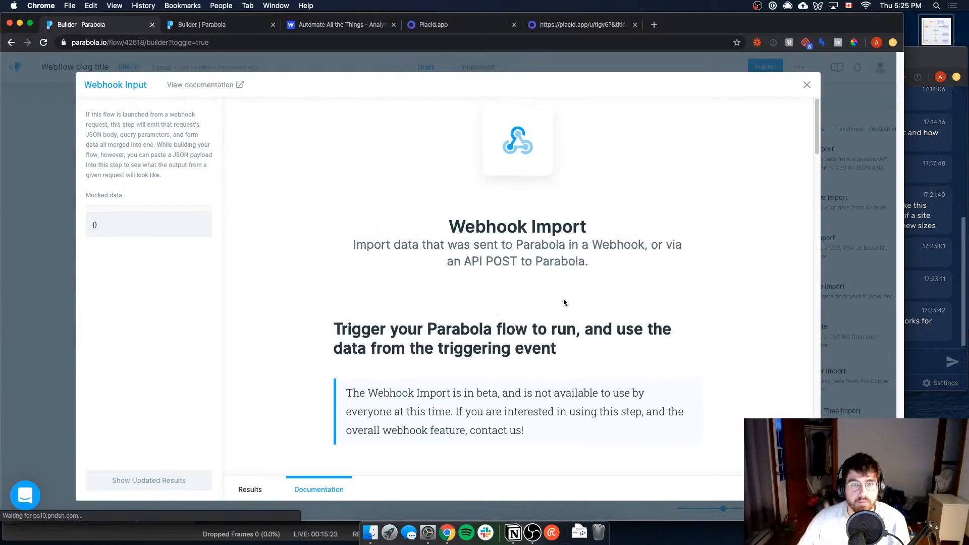
pyautogui.scroll(-5, 571, 299)
pyautogui.scroll(-15, 582, 301)
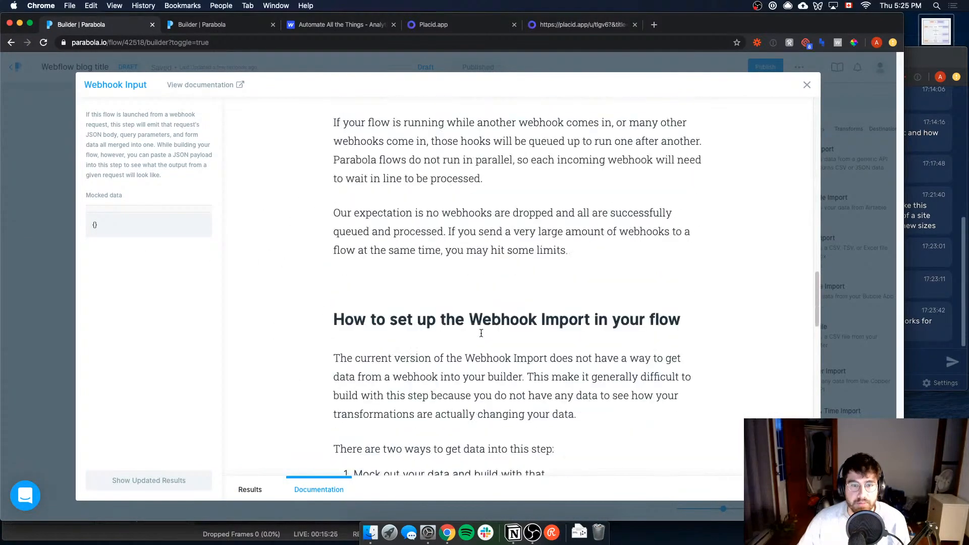
pyautogui.scroll(-3, 481, 333)
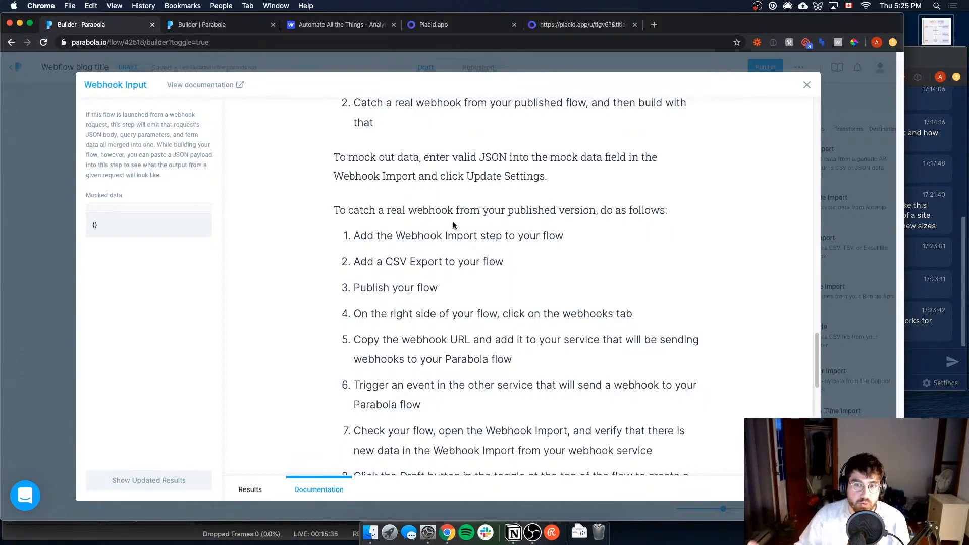
pyautogui.scroll(-2, 429, 303)
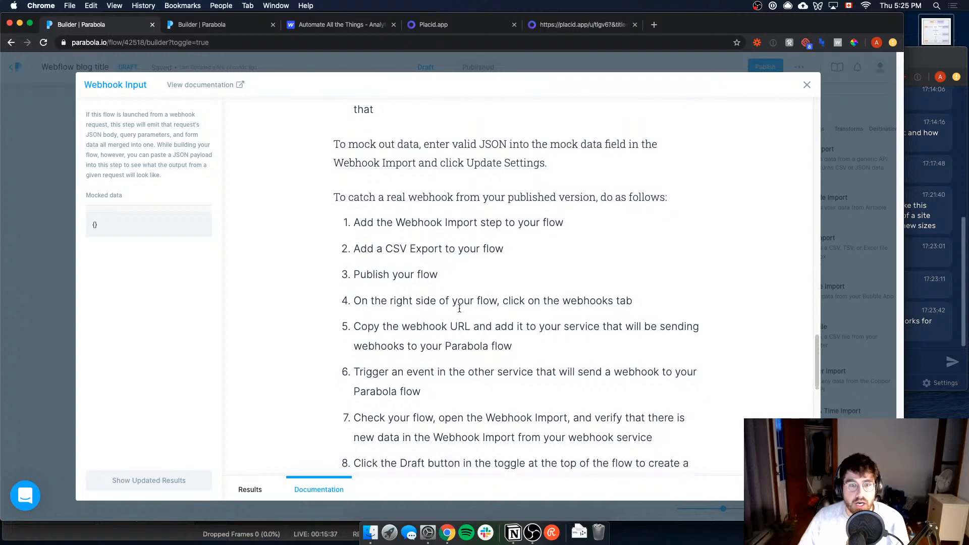
pyautogui.click(73, 262)
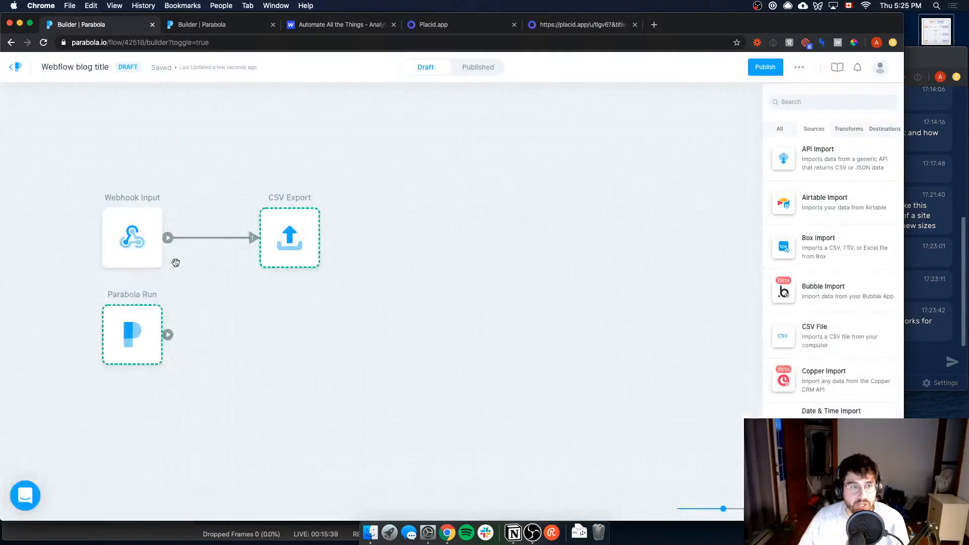
# Step: Inspect the results of the Webhook Input step and the recipient settings of the CSV Export step
pyautogui.click(131, 237)
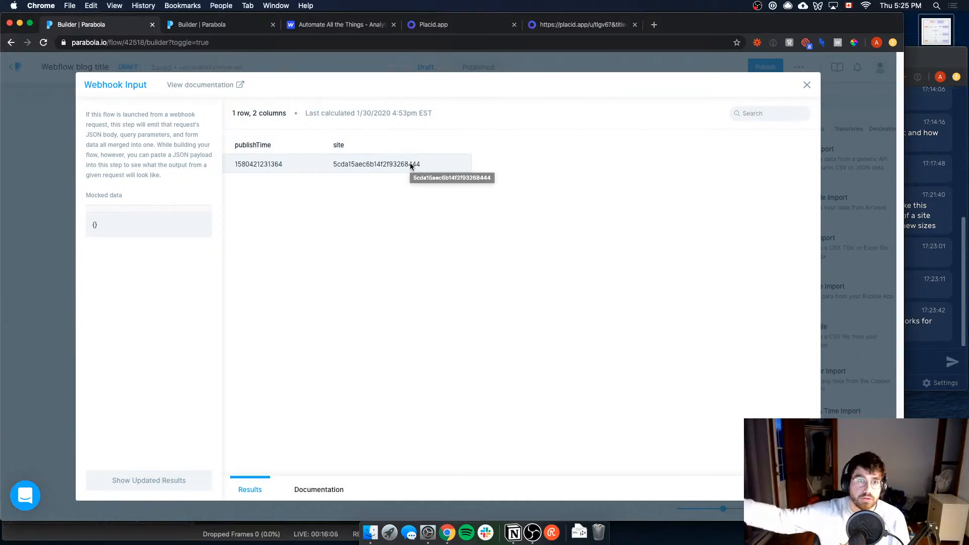
pyautogui.press('Escape')
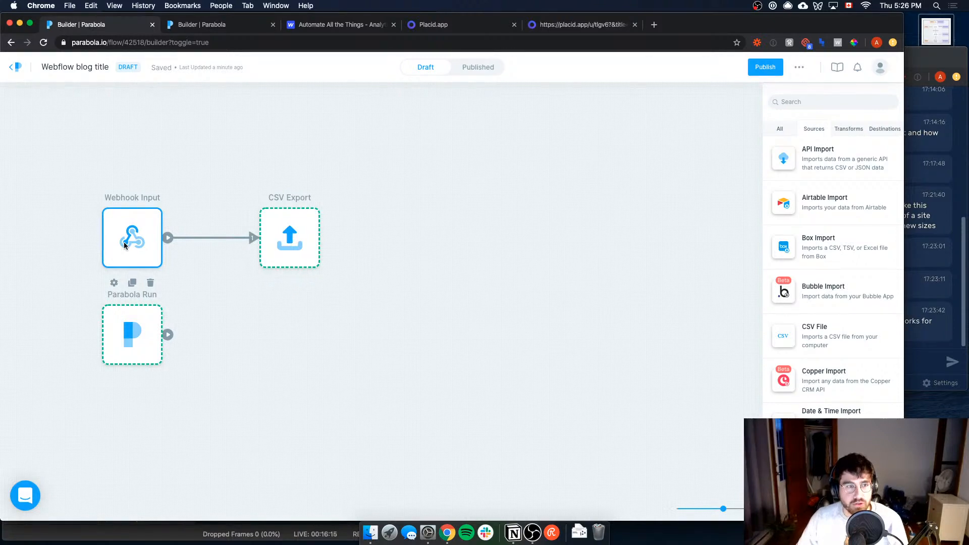
pyautogui.click(294, 245)
pyautogui.click(294, 245)
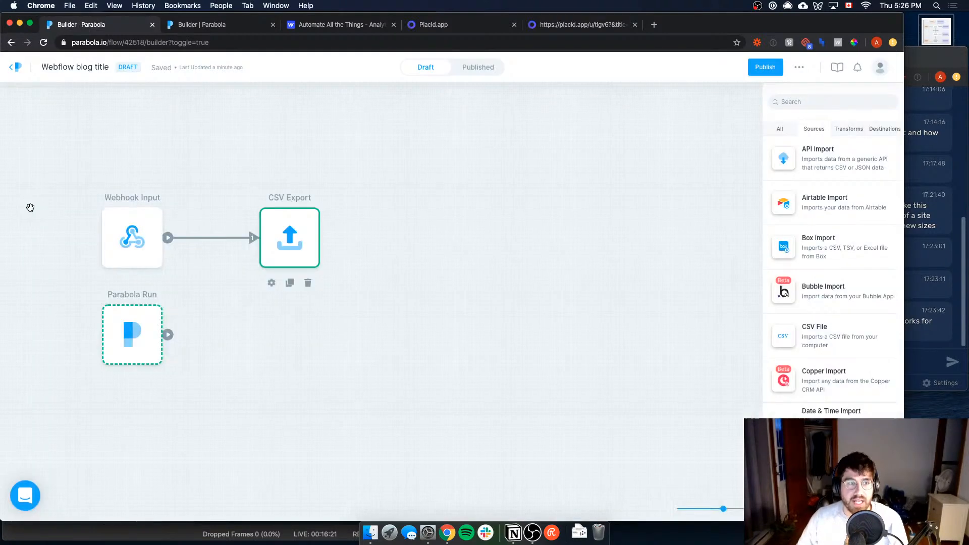
pyautogui.click(31, 210)
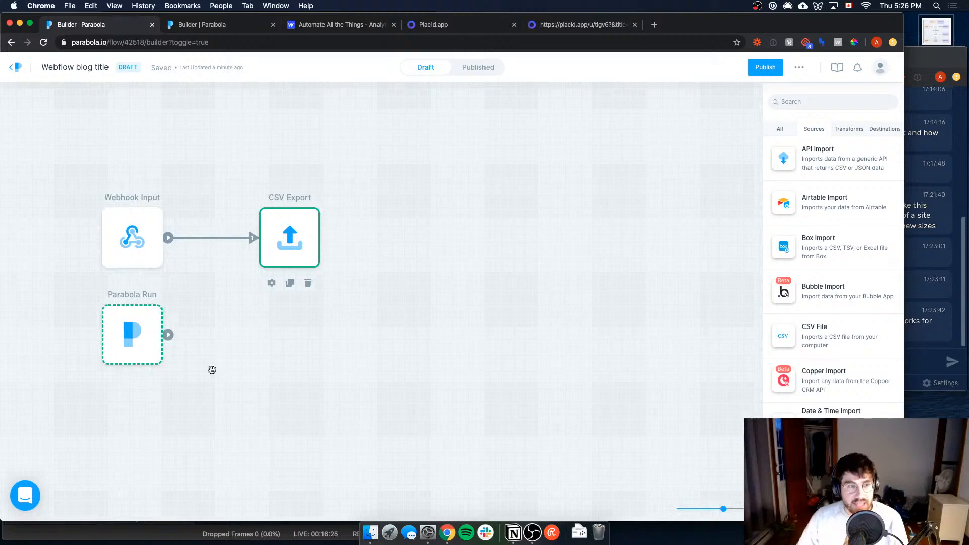
# Step: Review which flow the Parabola Run step is set to launch
pyautogui.click(143, 315)
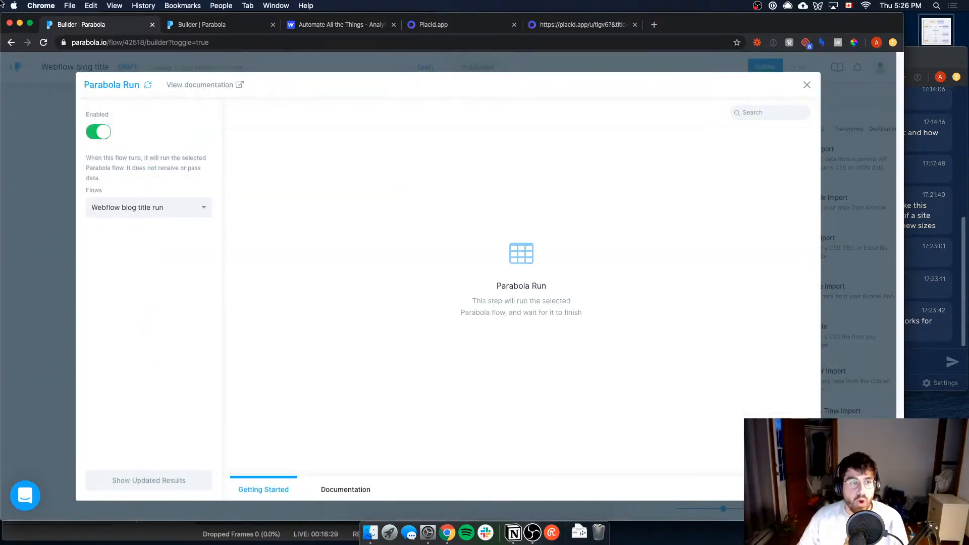
pyautogui.click(64, 200)
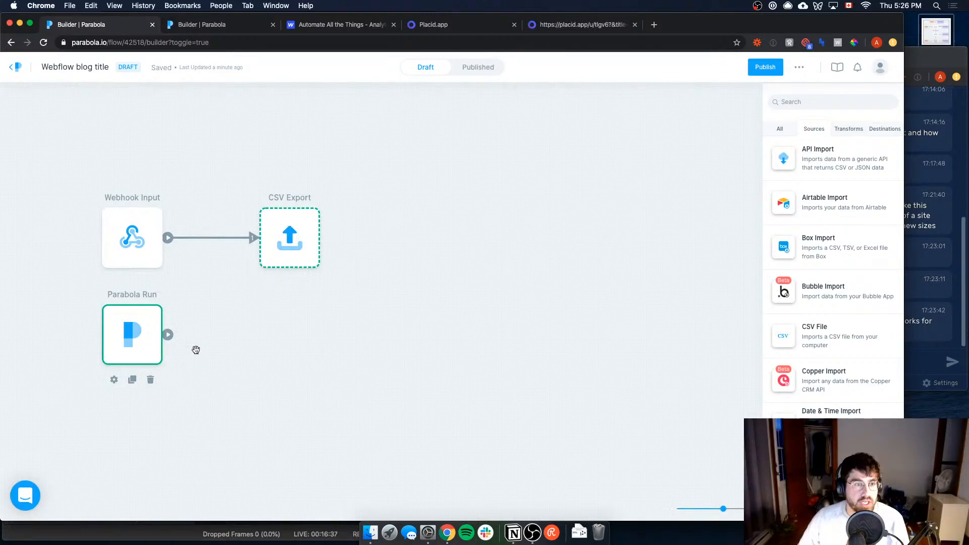
pyautogui.doubleClick(132, 352)
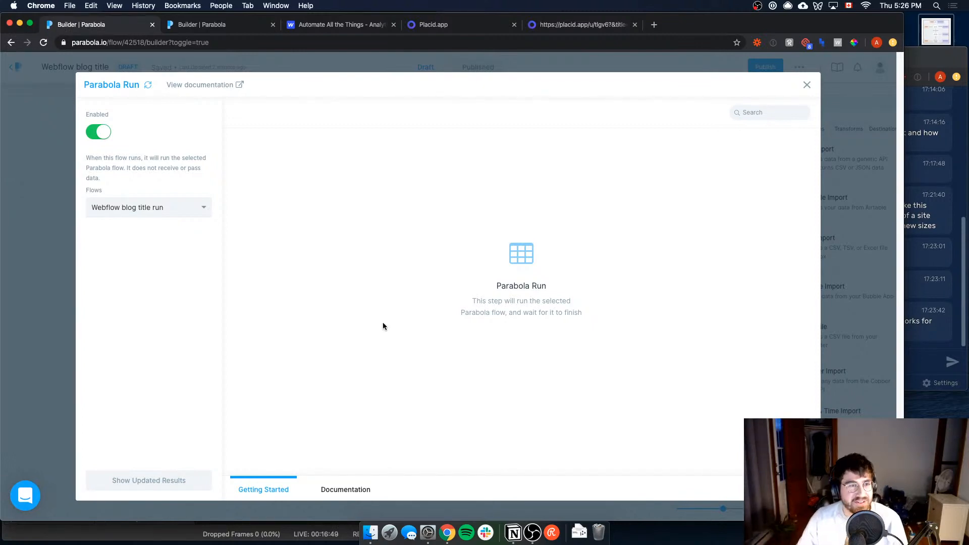
pyautogui.click(59, 344)
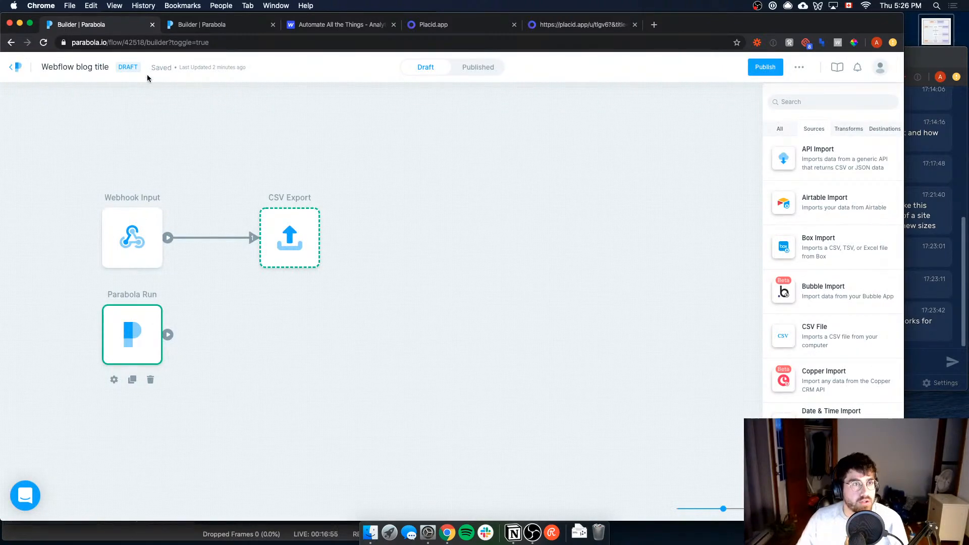
# Step: Publish the Webflow blog title flow and tick off Create webhook trigger in the Notion roadmap
pyautogui.click(764, 71)
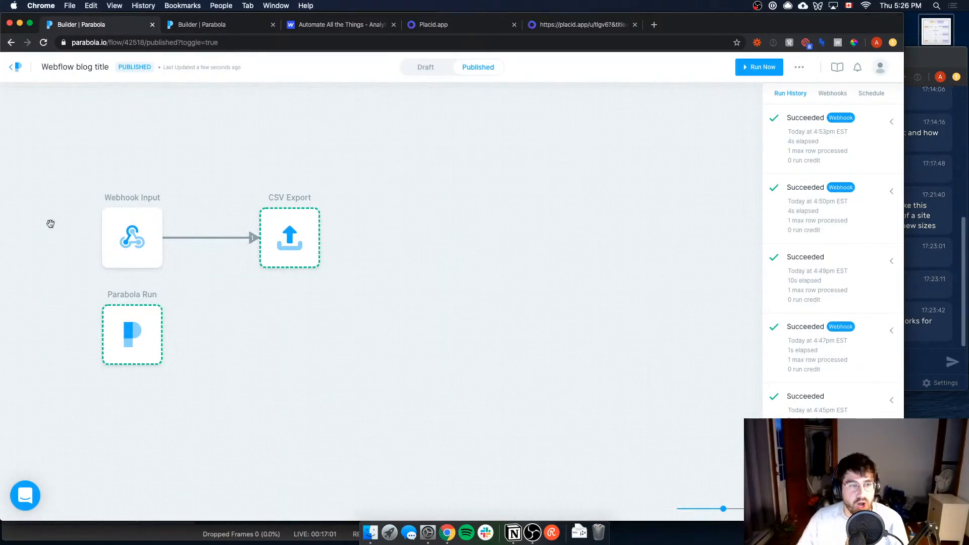
pyautogui.press('super+Tab')
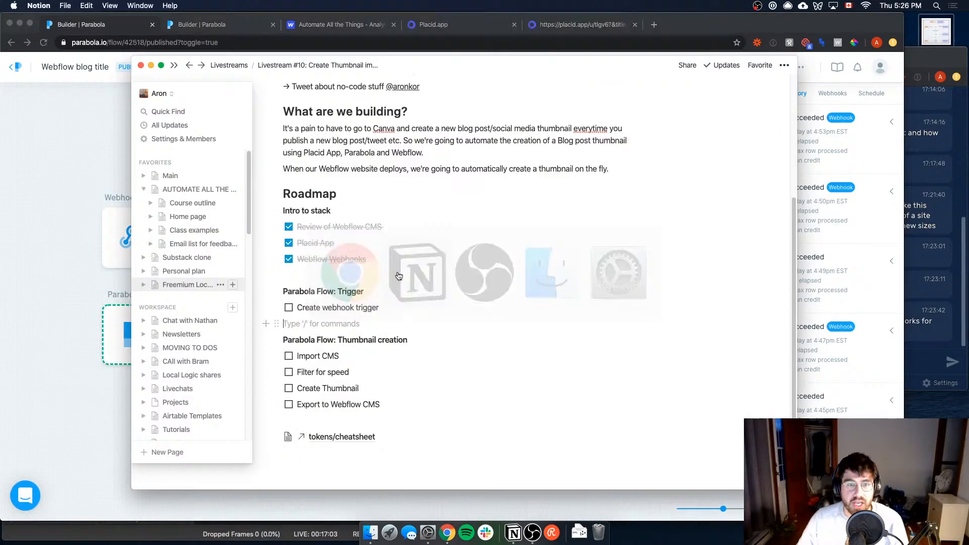
pyautogui.click(288, 307)
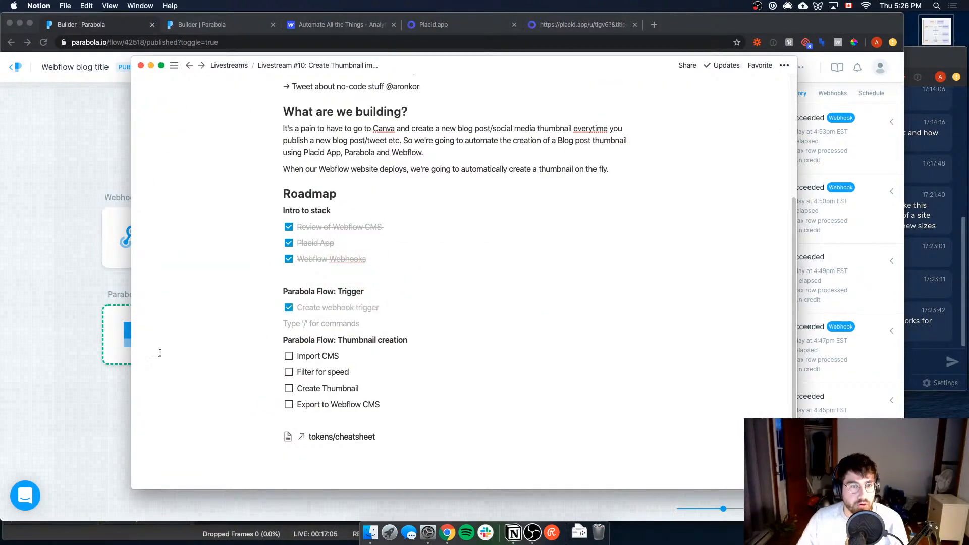
# Step: Create a blank flow from Parabola's flow list, return to the list and open the Webflow blog title run flow
pyautogui.click(40, 263)
pyautogui.click(17, 69)
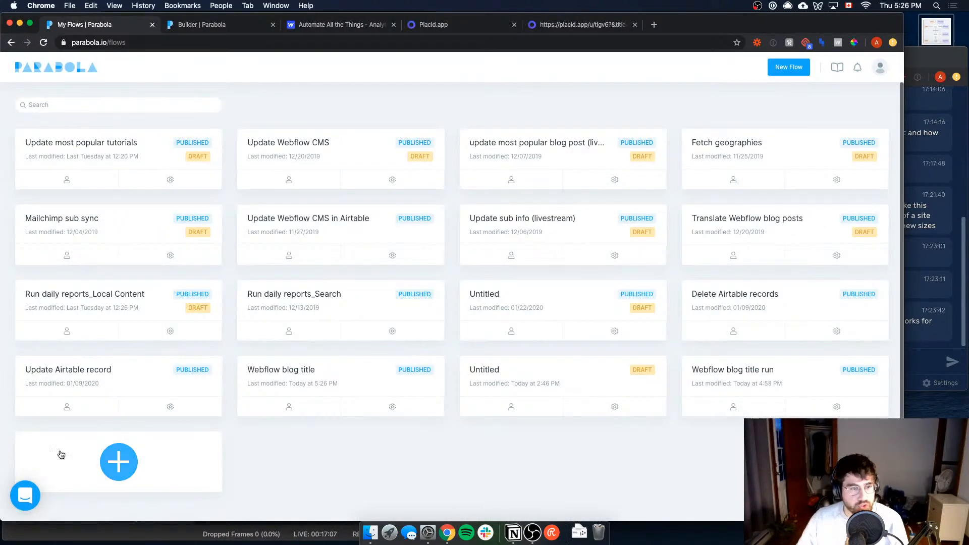
pyautogui.click(119, 462)
pyautogui.press('super+bracketleft')
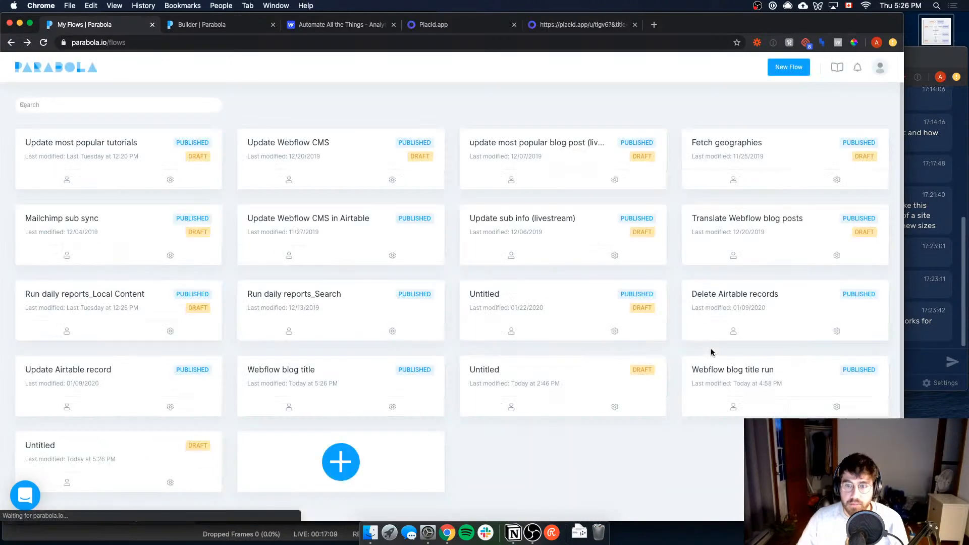
pyautogui.click(750, 381)
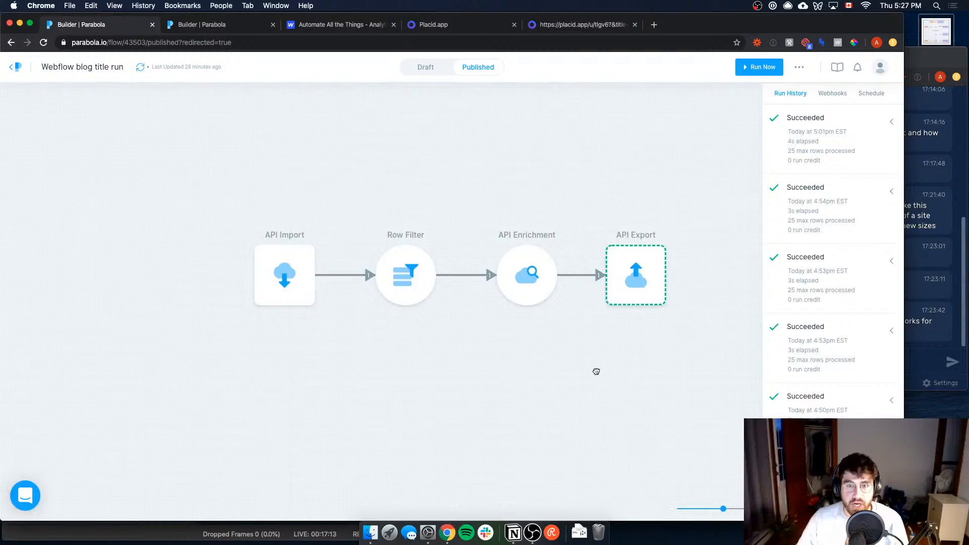
# Step: Examine the API Import step's Webflow request settings and imported columns, and the Row Filter step's lesson-number rule
pyautogui.click(266, 269)
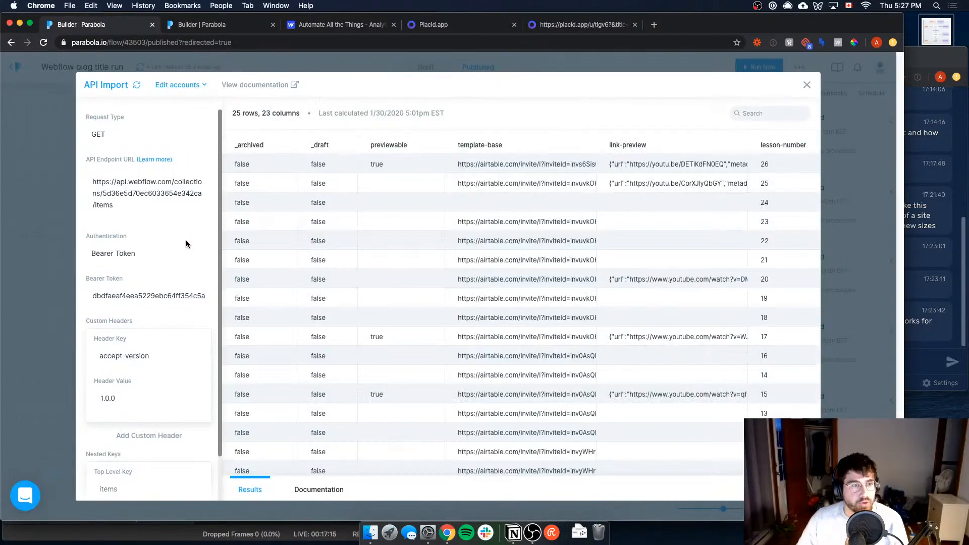
pyautogui.scroll(1, 186, 244)
pyautogui.scroll(-1, 187, 242)
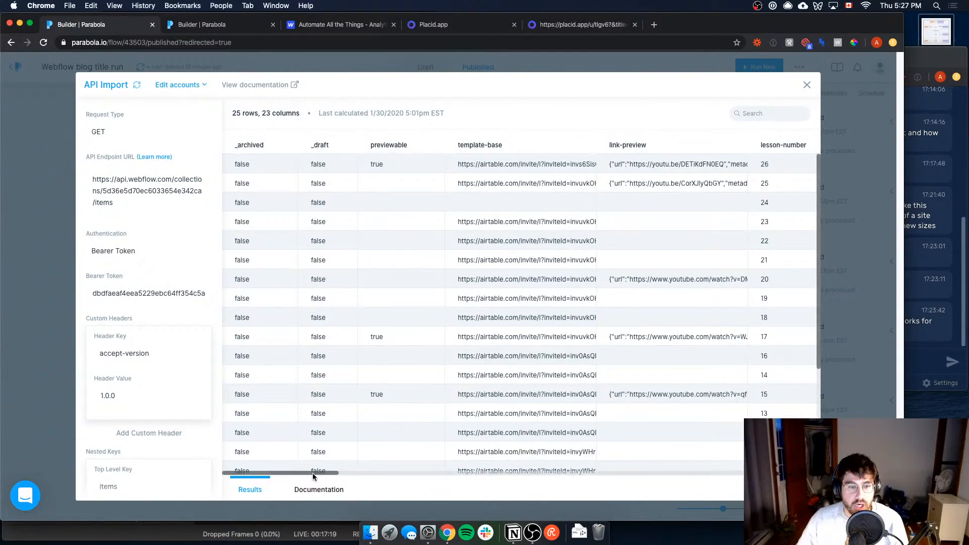
pyautogui.hscroll(15, 313, 474)
pyautogui.hscroll(-10, 368, 449)
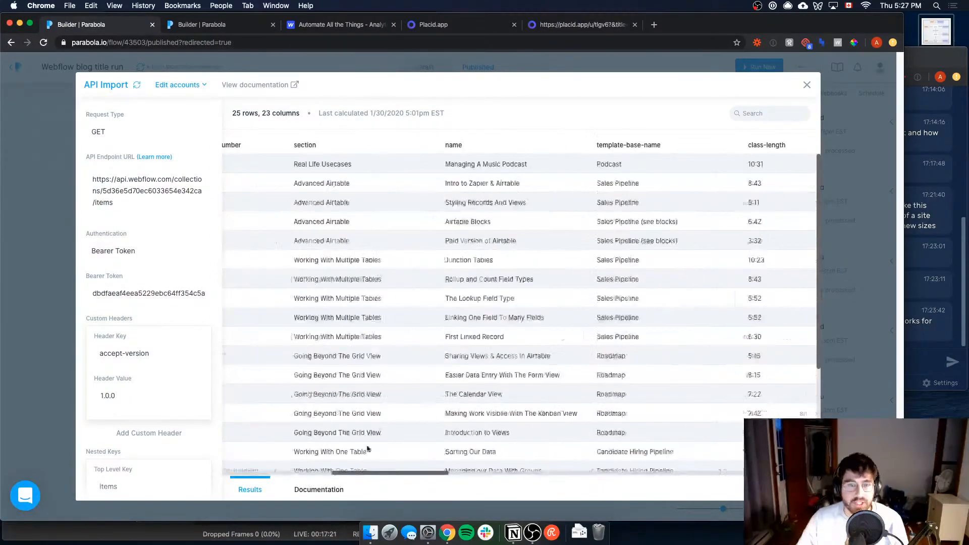
pyautogui.hscroll(-8, 367, 449)
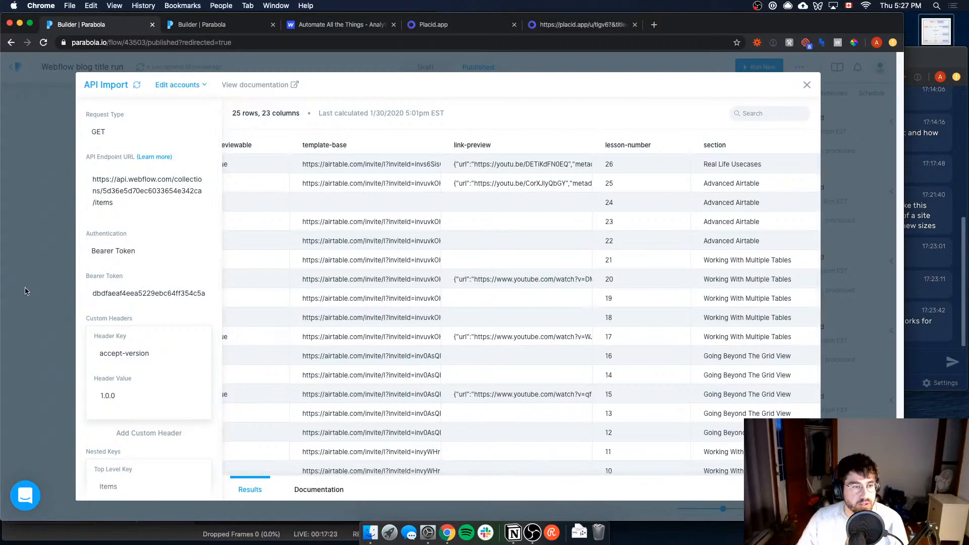
pyautogui.click(23, 319)
pyautogui.click(390, 281)
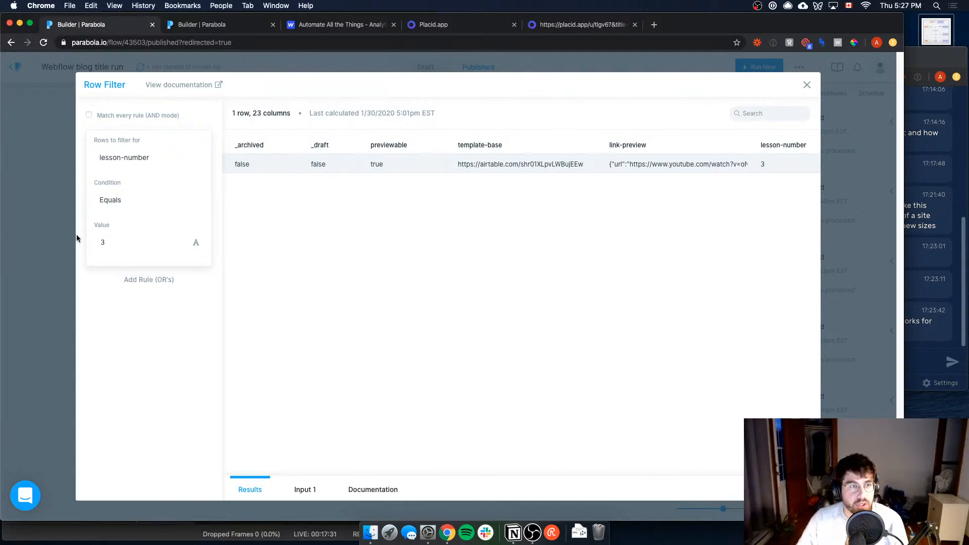
pyautogui.click(33, 308)
# Step: Examine the API Enrichment step's Placid request and locate the api.image_url column in its results
pyautogui.click(495, 274)
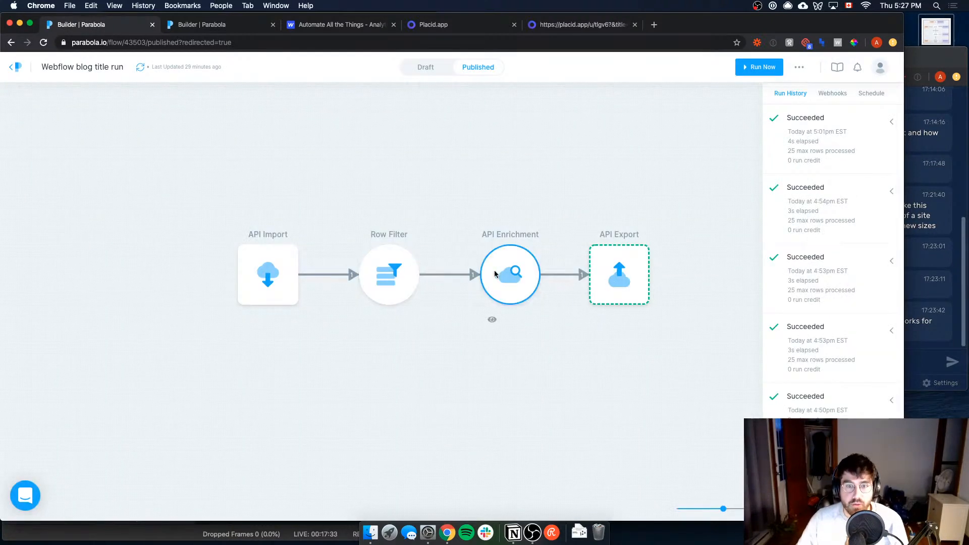
pyautogui.doubleClick(495, 274)
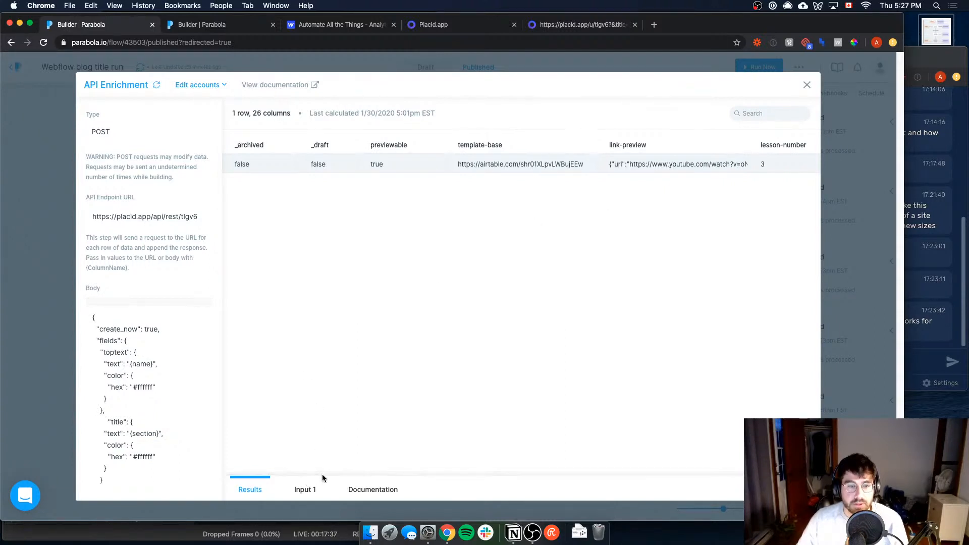
pyautogui.moveTo(331, 470); pyautogui.dragTo(558, 472)
pyautogui.moveTo(647, 458); pyautogui.dragTo(818, 457)
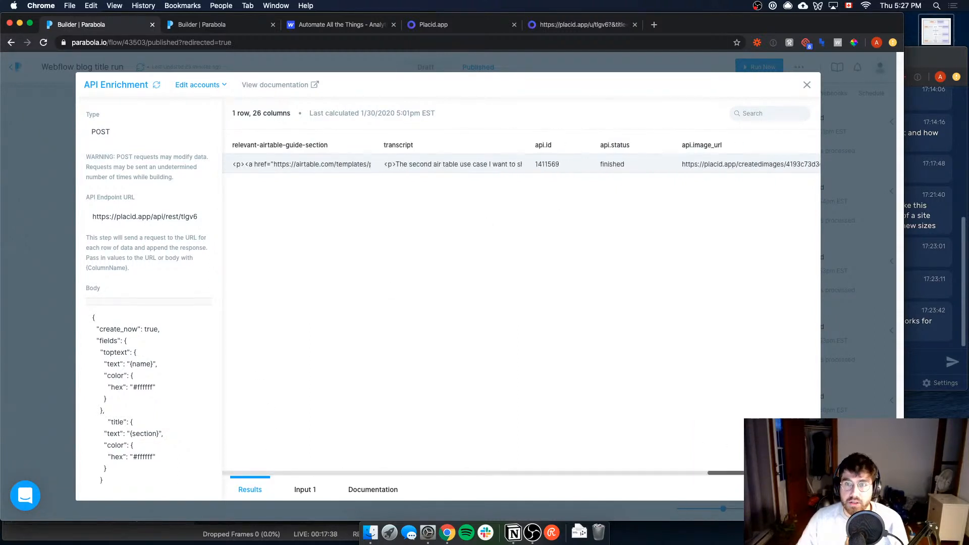
# Step: Open the generated thumbnail in a new browser tab using the URL from the api.image_url column
pyautogui.tripleClick(716, 163)
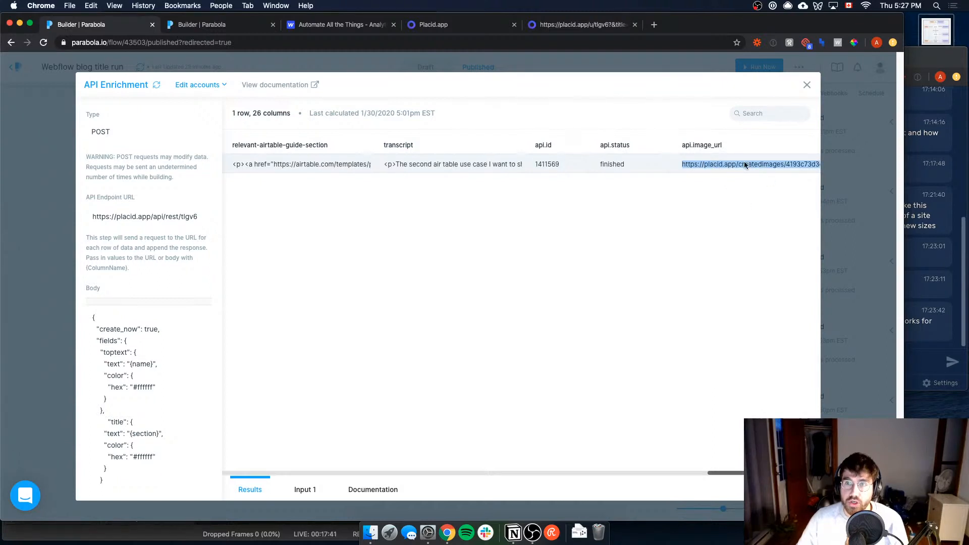
pyautogui.press('super+c')
pyautogui.press('super+t')
pyautogui.press('super+v')
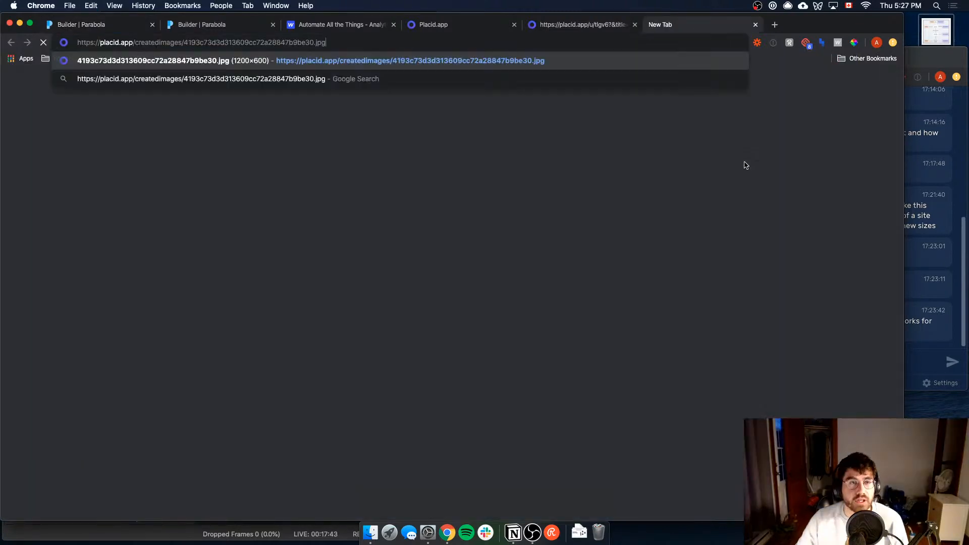
pyautogui.press('Return')
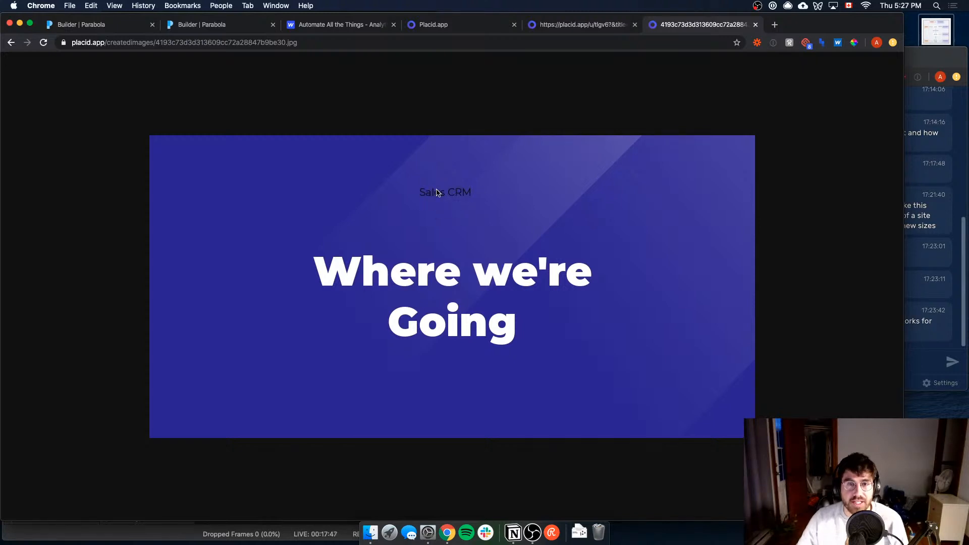
# Step: Examine the API Export step's Webflow PATCH request and its testingplacid field, and check the stream chat
pyautogui.click(247, 26)
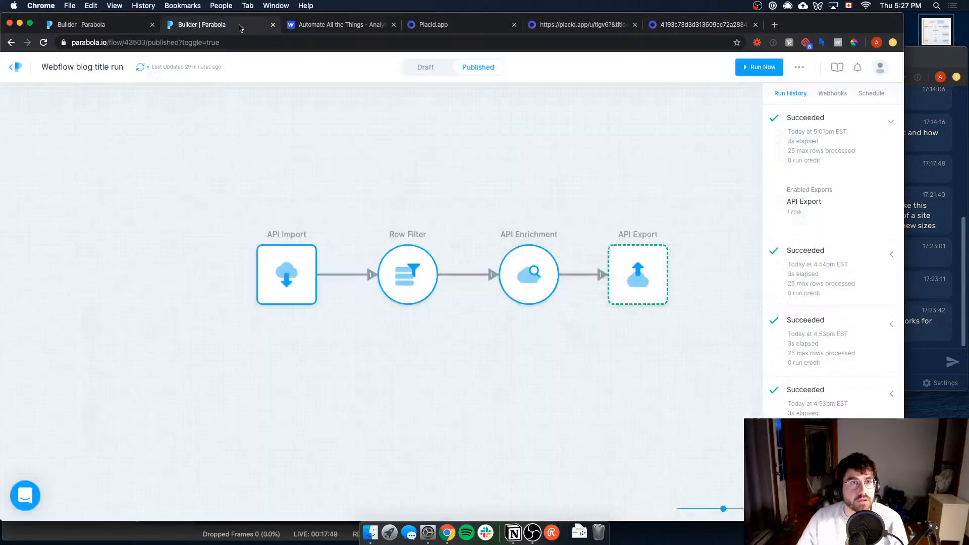
pyautogui.click(637, 274)
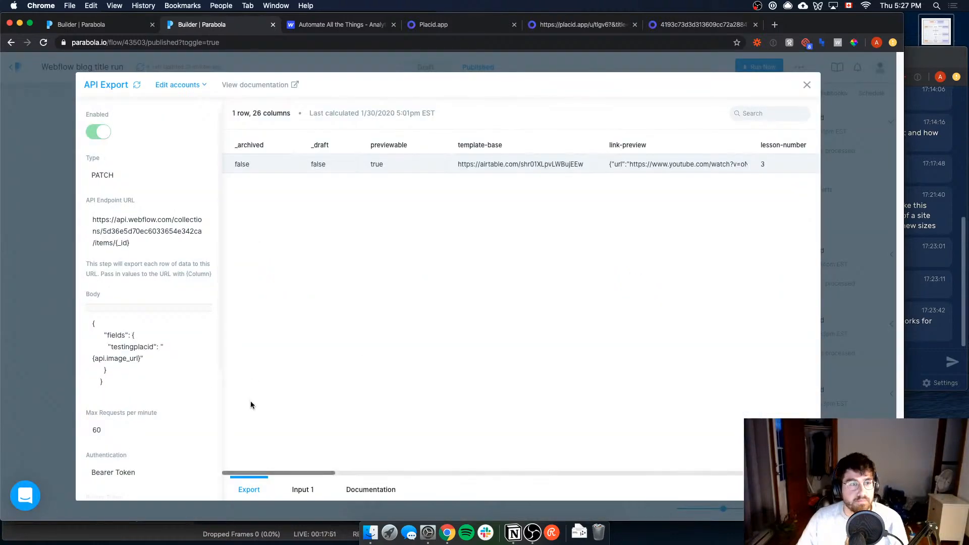
pyautogui.moveTo(309, 472); pyautogui.dragTo(322, 443)
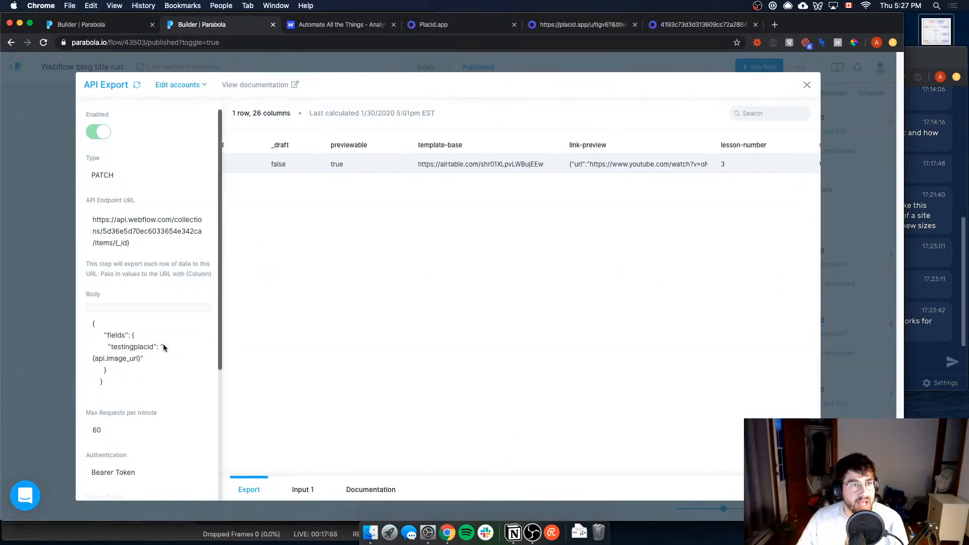
pyautogui.click(32, 313)
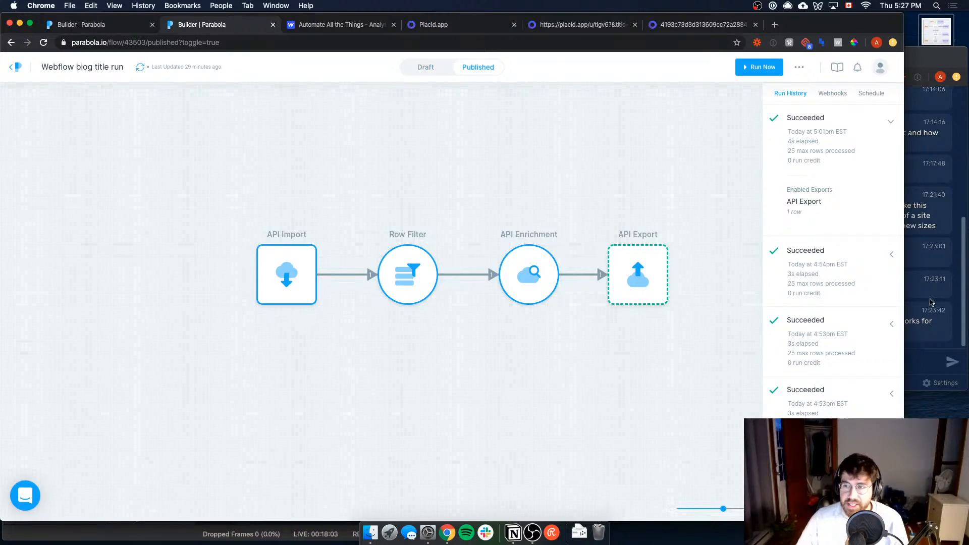
pyautogui.click(932, 302)
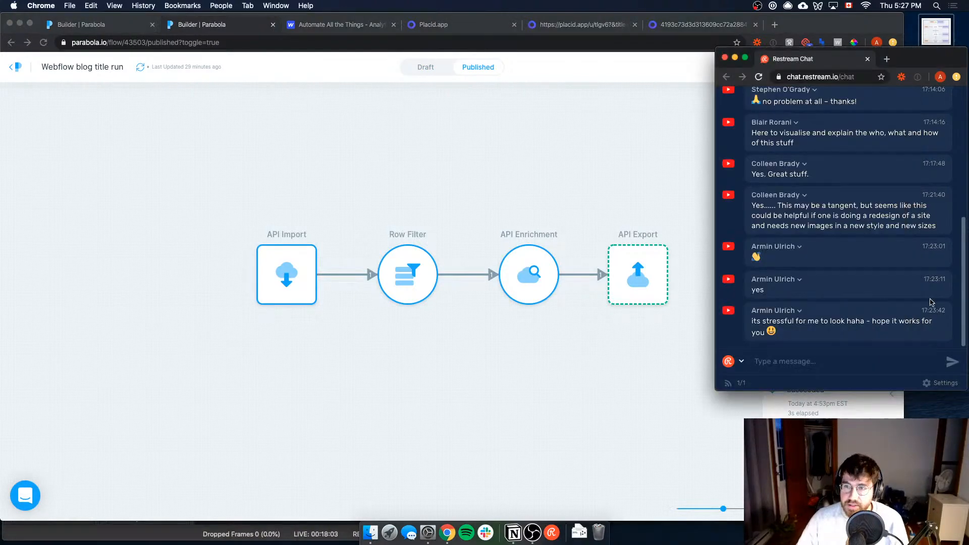
pyautogui.click(420, 392)
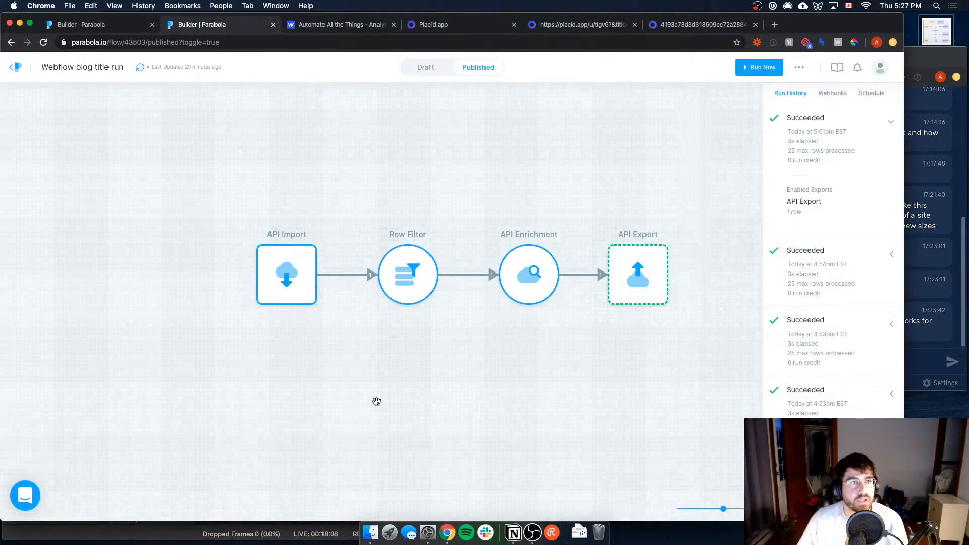
# Step: Return to the flow list, open the newest untitled draft flow and search its available steps for webflow
pyautogui.click(16, 64)
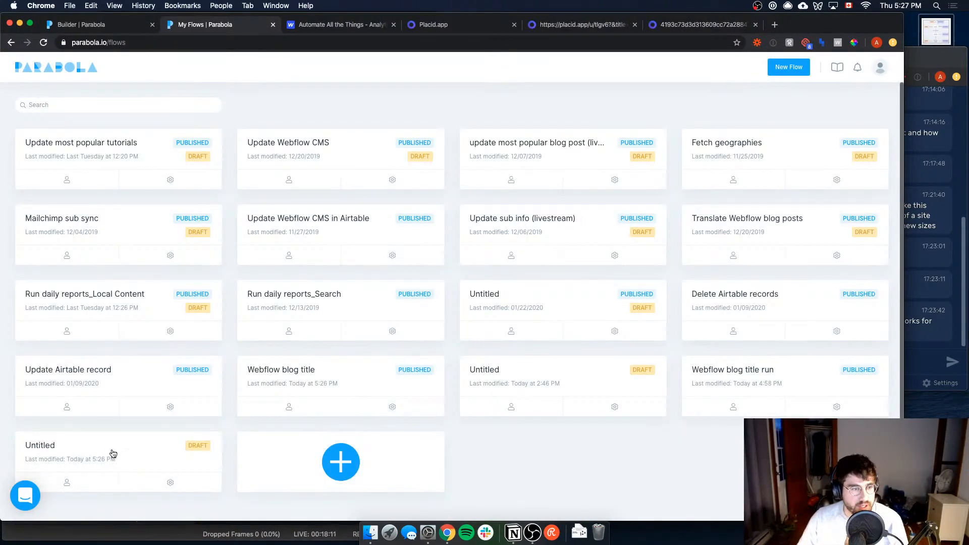
pyautogui.click(114, 454)
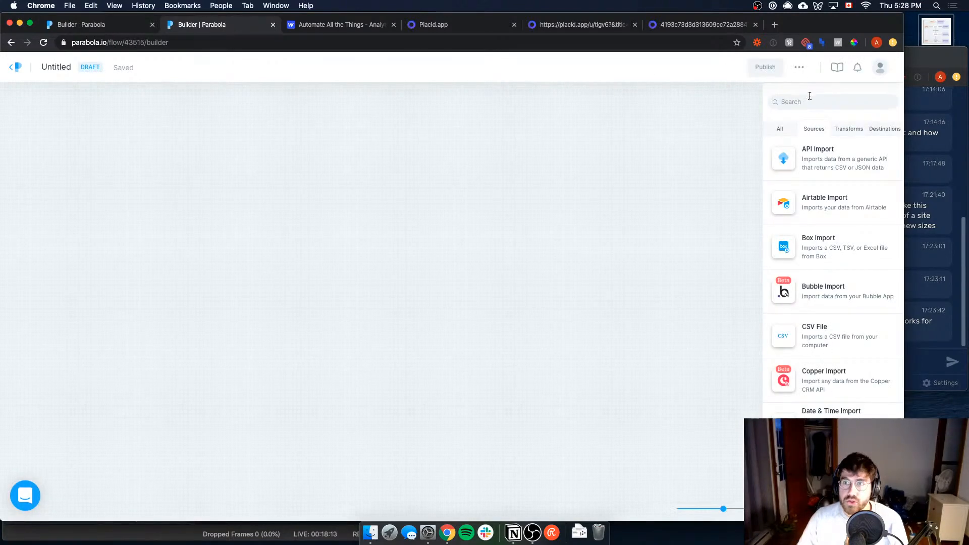
pyautogui.click(810, 96)
pyautogui.write('webflow')
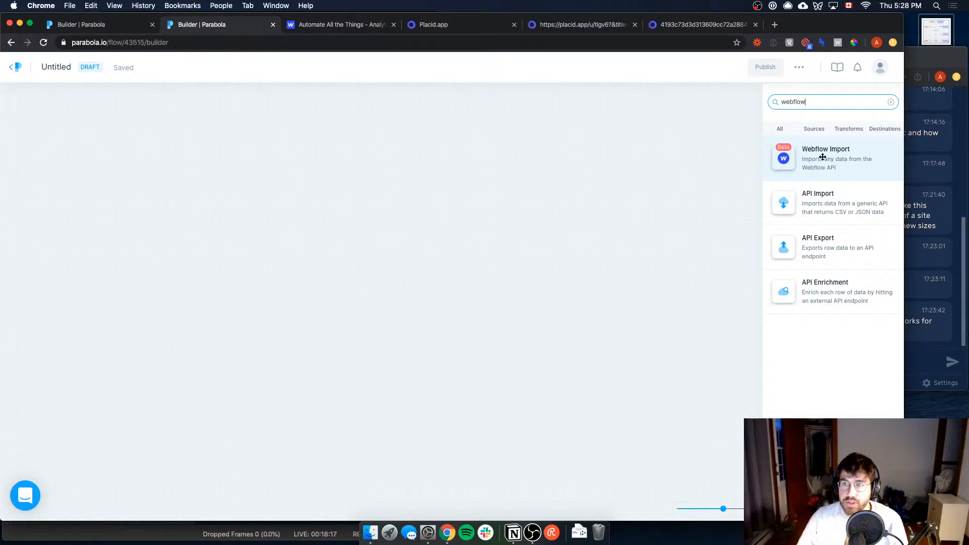
# Step: Place an API Import step and a Webflow Import step on the canvas
pyautogui.moveTo(785, 202); pyautogui.dragTo(134, 266)
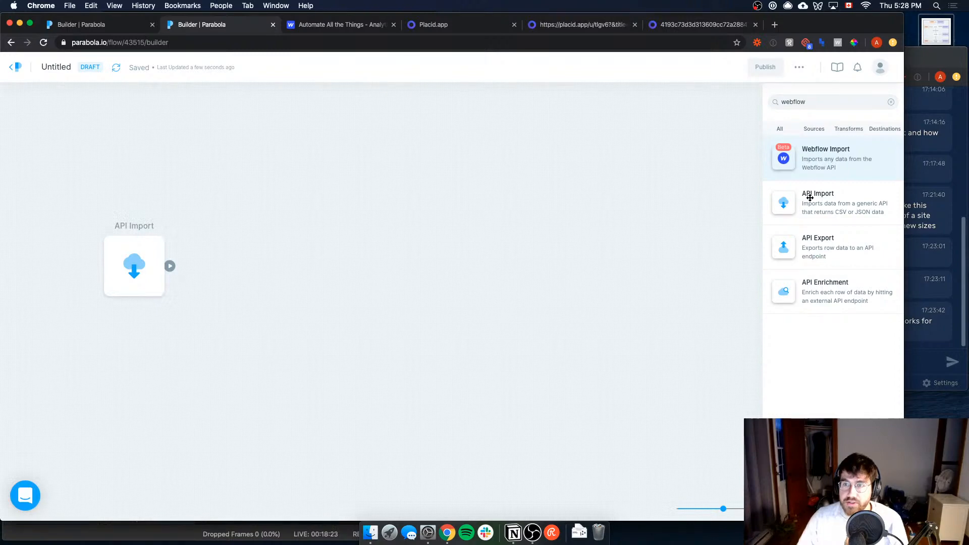
pyautogui.moveTo(814, 153); pyautogui.dragTo(162, 174)
pyautogui.click(162, 175)
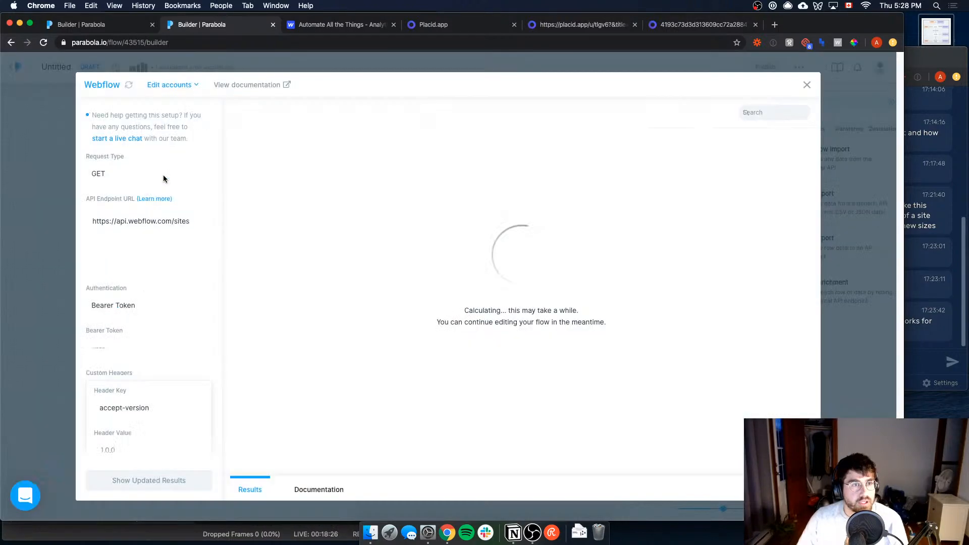
pyautogui.click(42, 277)
# Step: Delete the API Import step, move the Webflow step into its place and open the Webflow step's API endpoint URL for editing
pyautogui.click(157, 271)
pyautogui.press('BackSpace')
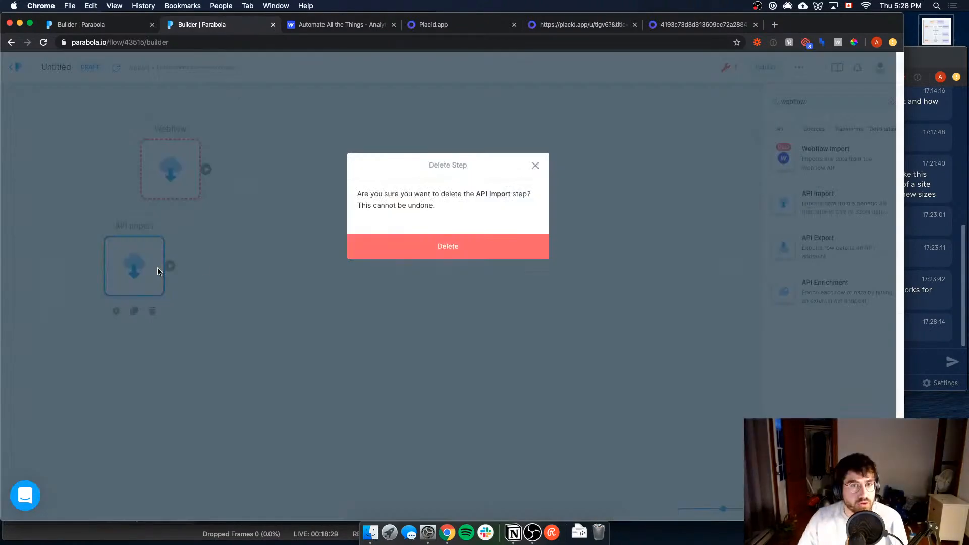
pyautogui.click(366, 246)
pyautogui.moveTo(162, 193); pyautogui.dragTo(107, 276)
pyautogui.click(107, 273)
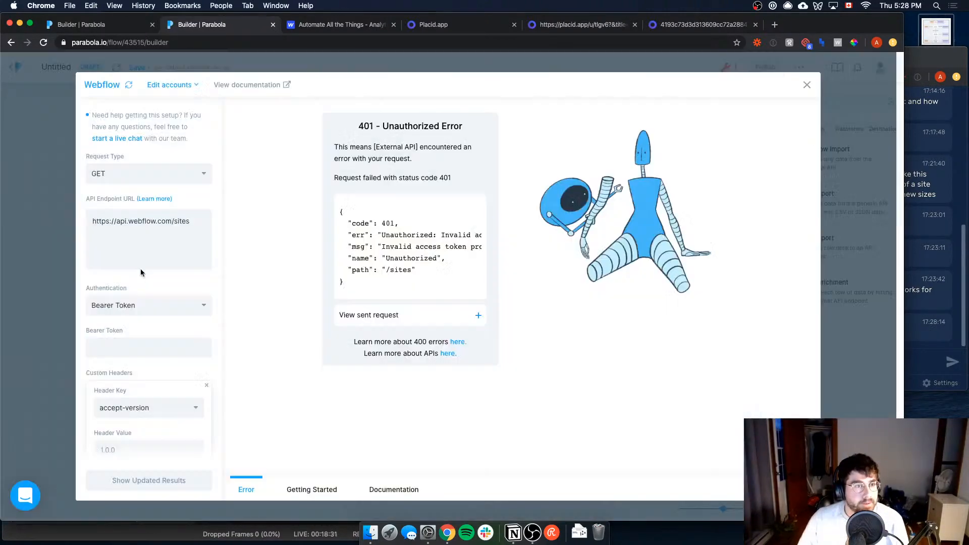
pyautogui.click(185, 226)
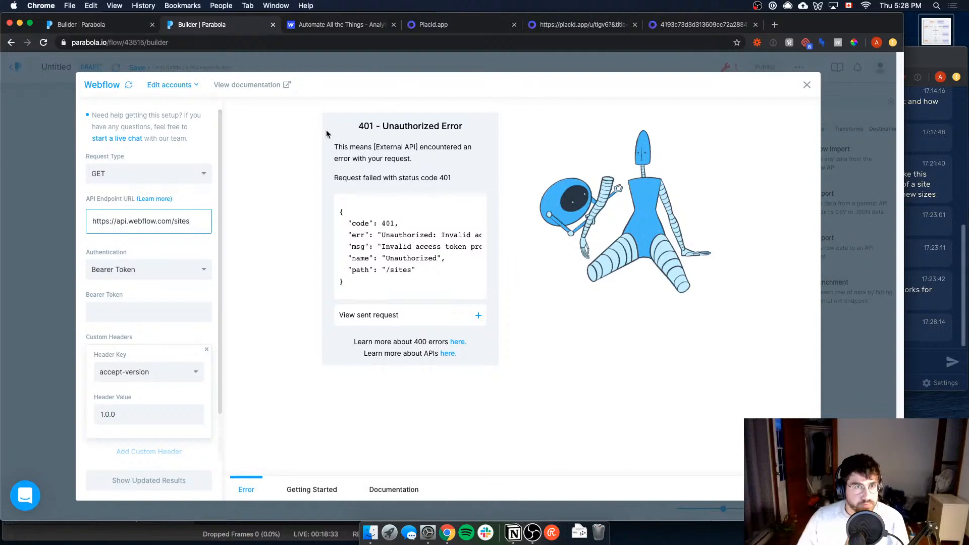
# Step: Search the web for "webflow documentation cms" and open the Webflow CMS API Reference beside the Parabola builder
pyautogui.press('super+t')
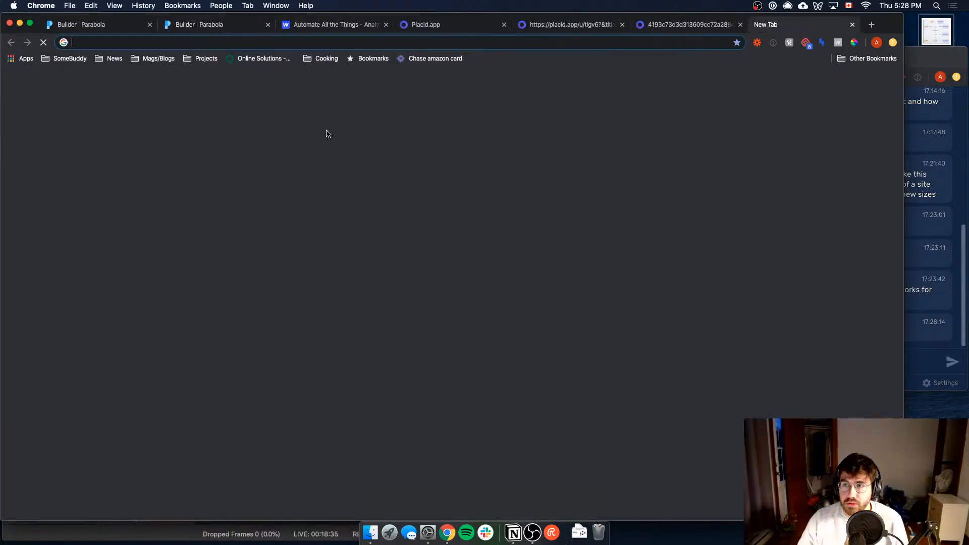
pyautogui.write('webflow documentation cms')
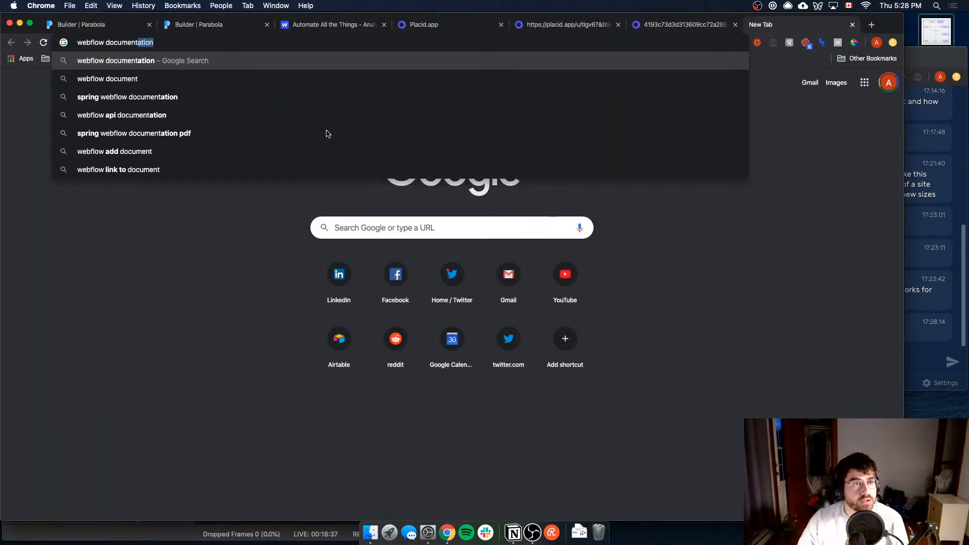
pyautogui.press('Return')
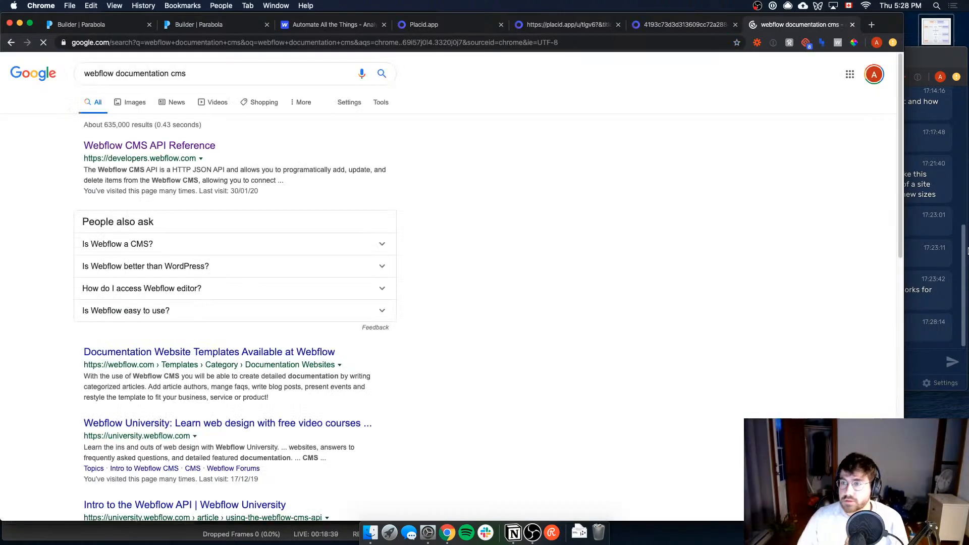
pyautogui.click(952, 268)
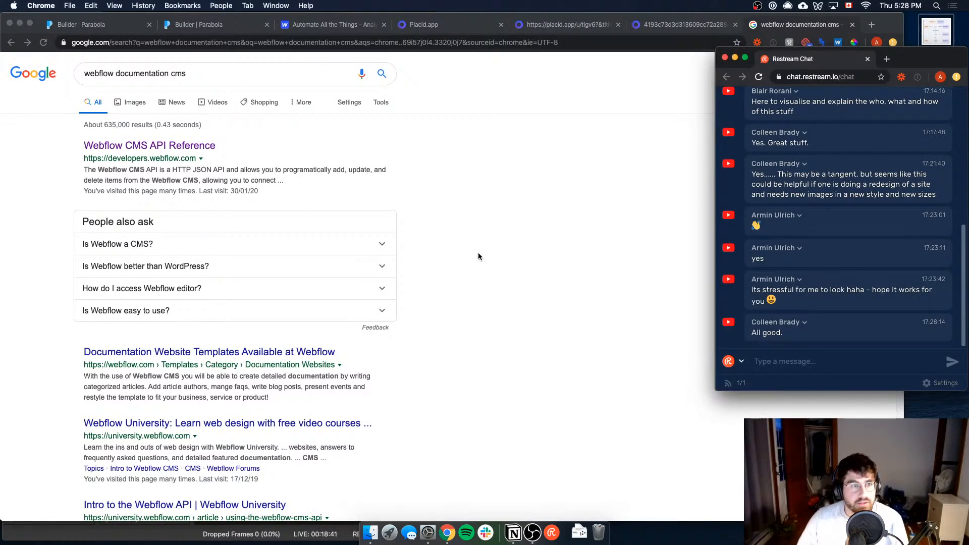
pyautogui.click(249, 157)
pyautogui.click(181, 146)
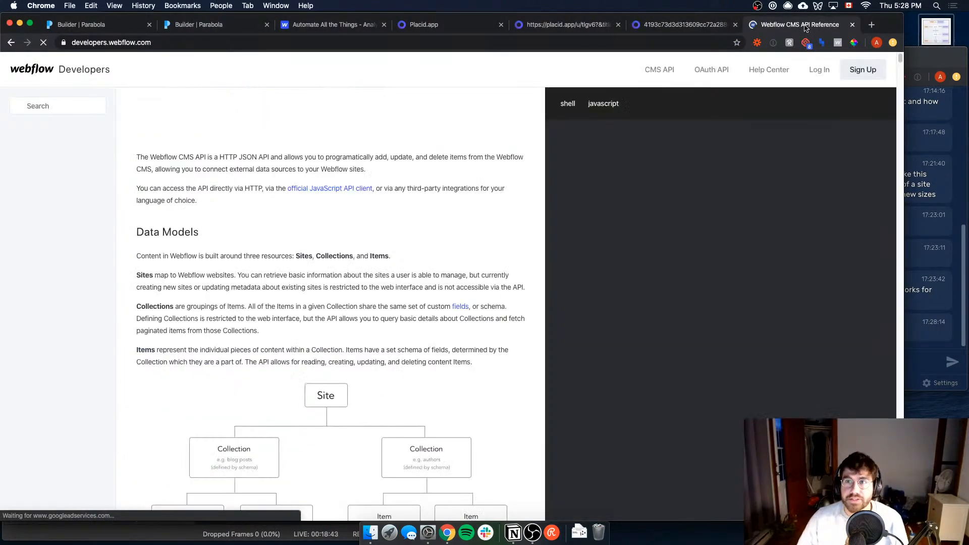
pyautogui.moveTo(807, 24); pyautogui.dragTo(324, 25)
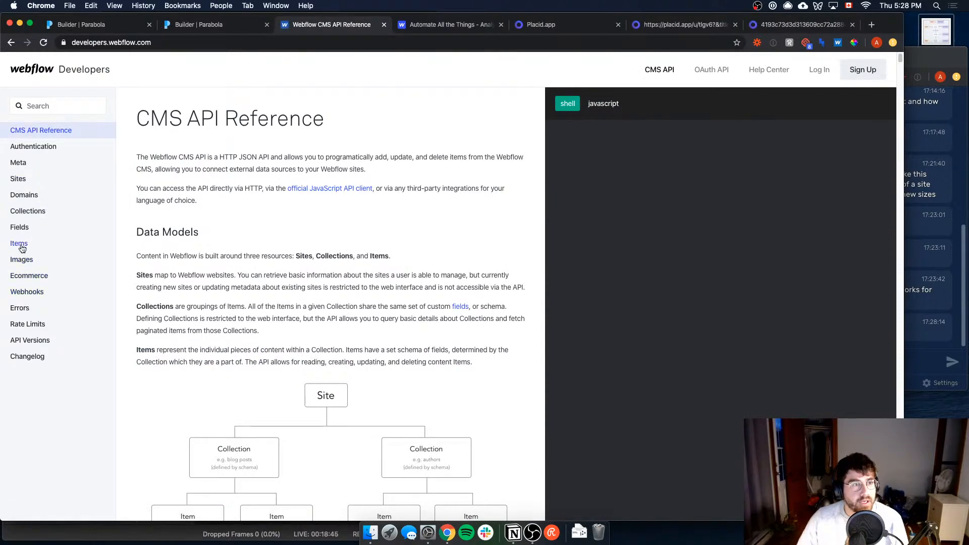
# Step: Select "sites" in the Webflow step's endpoint URL and find the Get All Items For a Collection request in the API reference
pyautogui.click(192, 24)
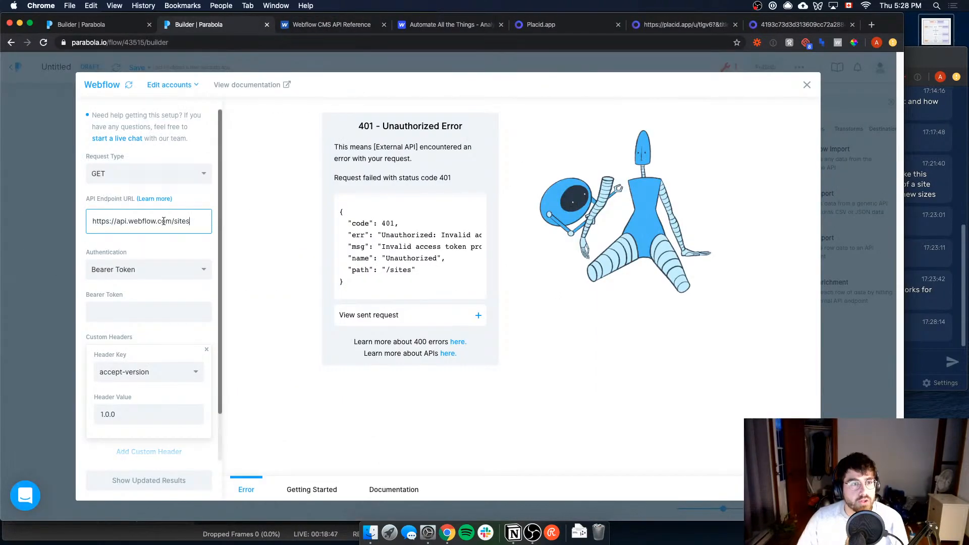
pyautogui.doubleClick(183, 222)
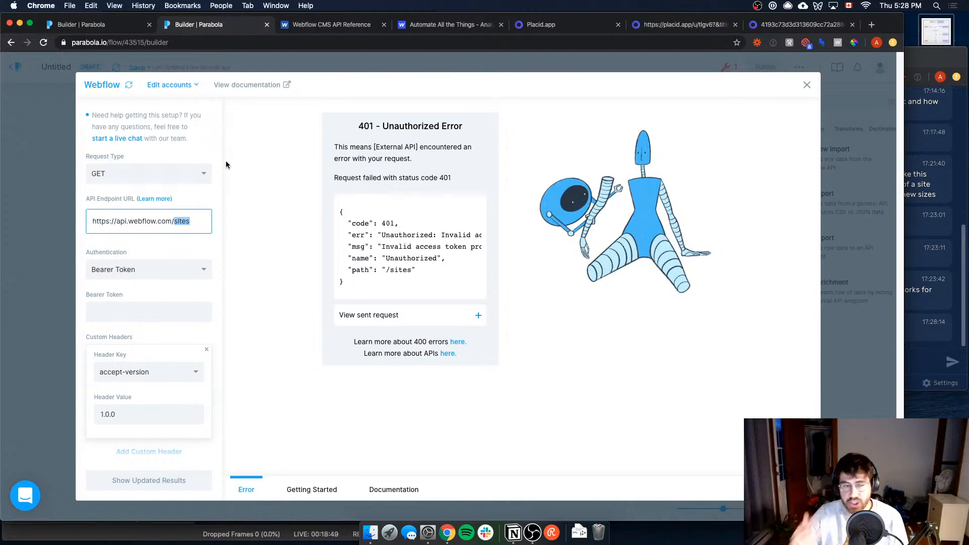
pyautogui.hotkey('ctrl', 'Tab')
pyautogui.click(28, 211)
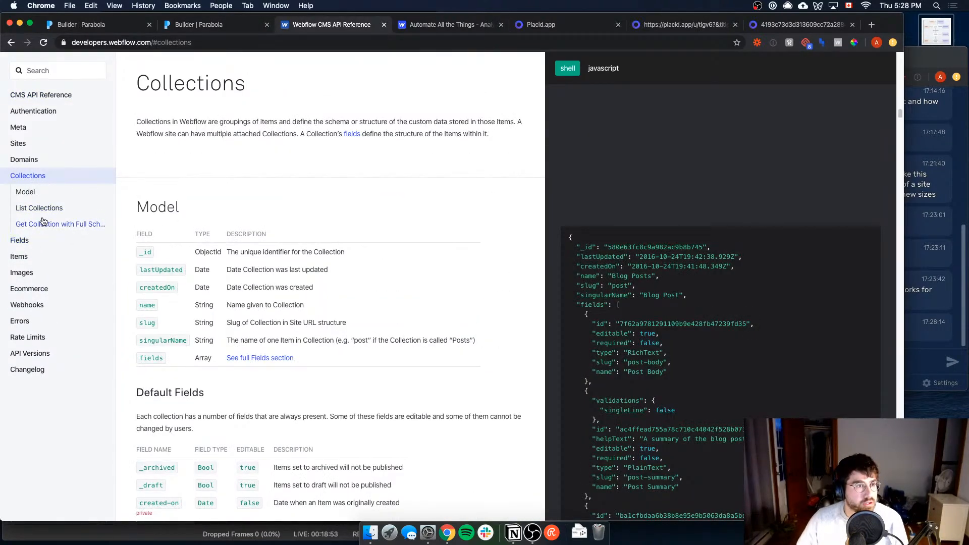
pyautogui.click(27, 247)
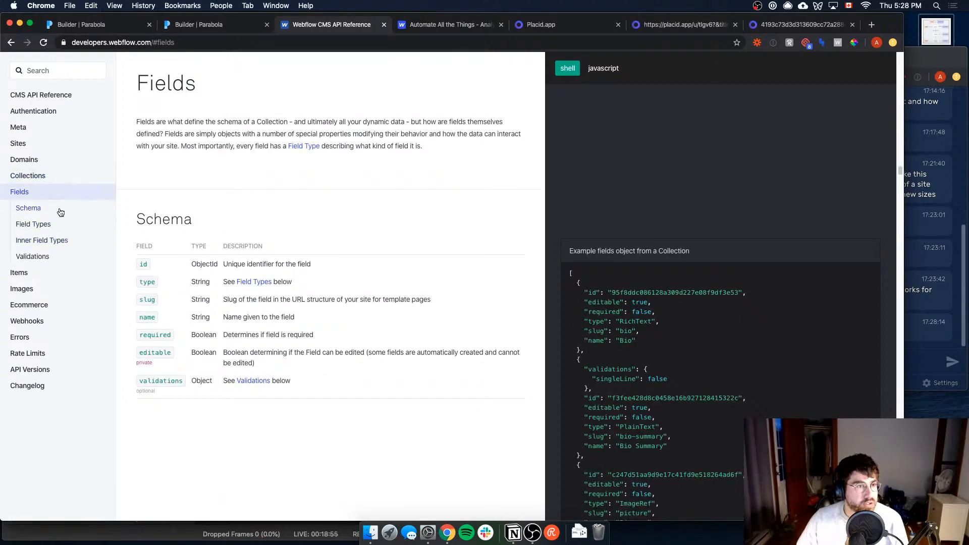
pyautogui.click(50, 272)
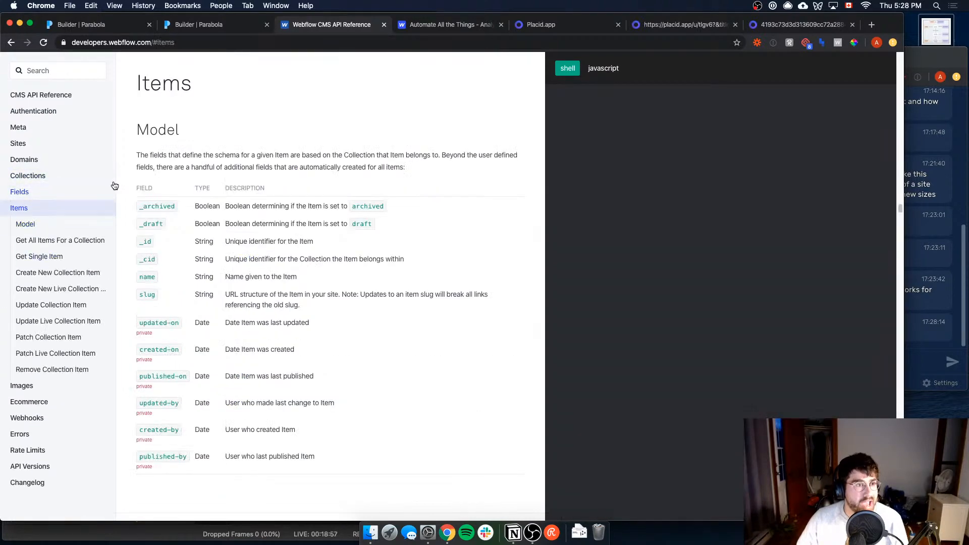
pyautogui.click(46, 241)
pyautogui.tripleClick(216, 152)
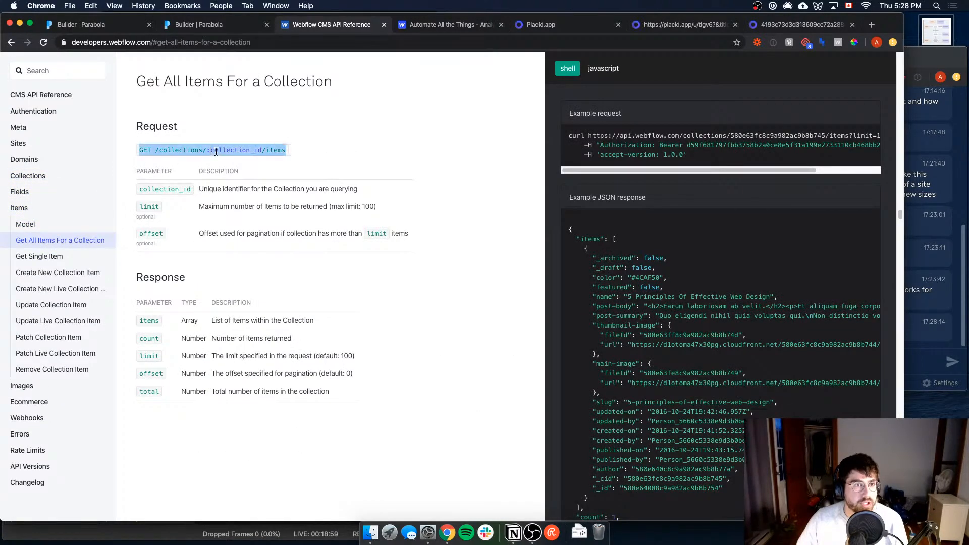
pyautogui.press('super+c')
pyautogui.click(196, 25)
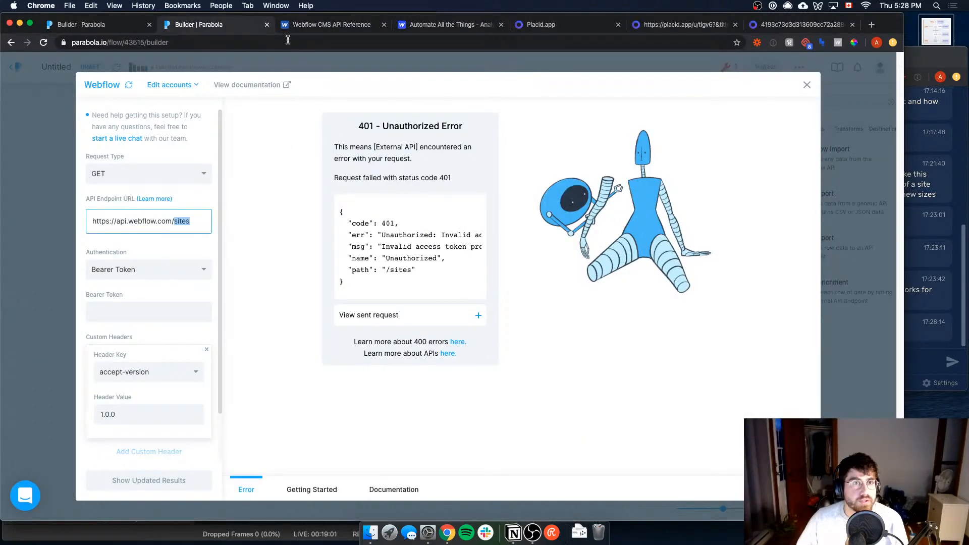
pyautogui.click(337, 25)
pyautogui.click(204, 152)
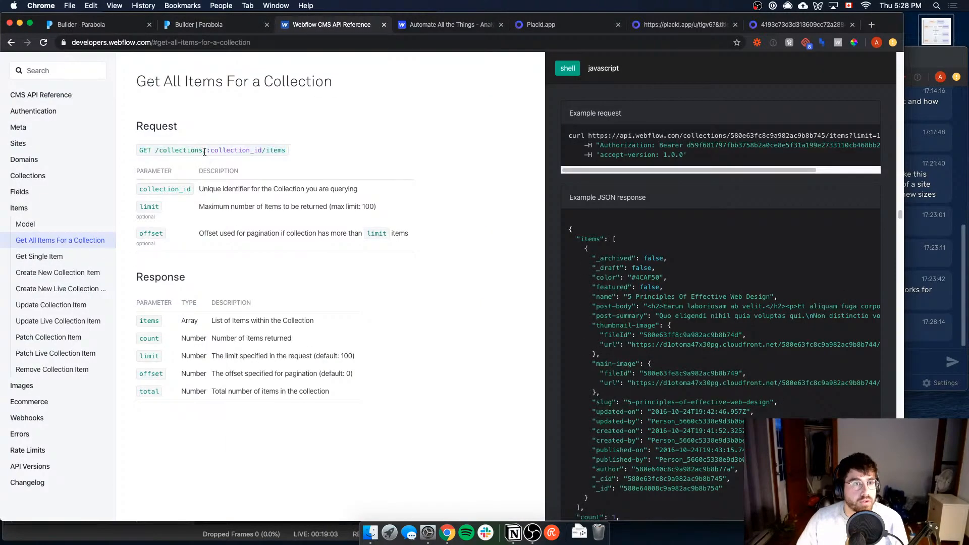
pyautogui.moveTo(162, 148); pyautogui.dragTo(286, 151)
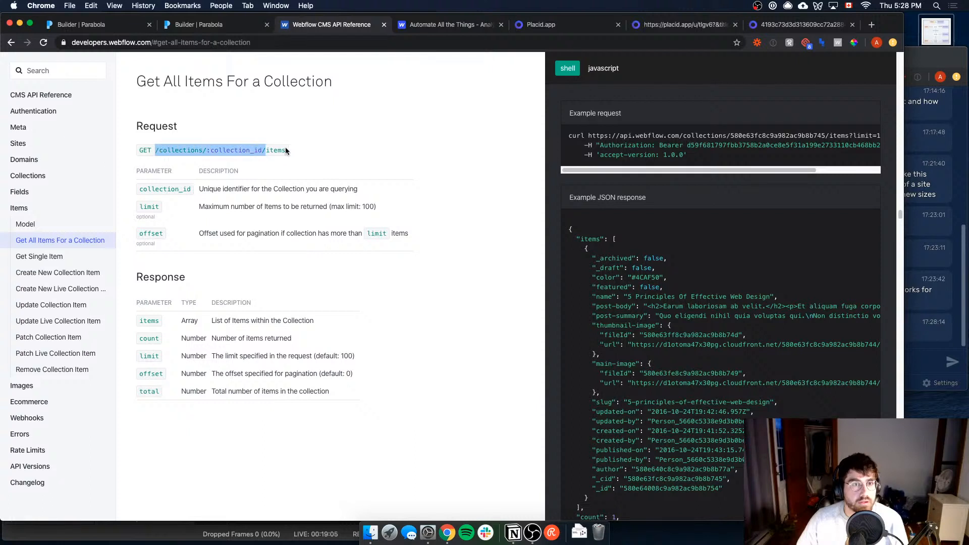
pyautogui.click(285, 150)
pyautogui.tripleClick(284, 150)
pyautogui.click(277, 150)
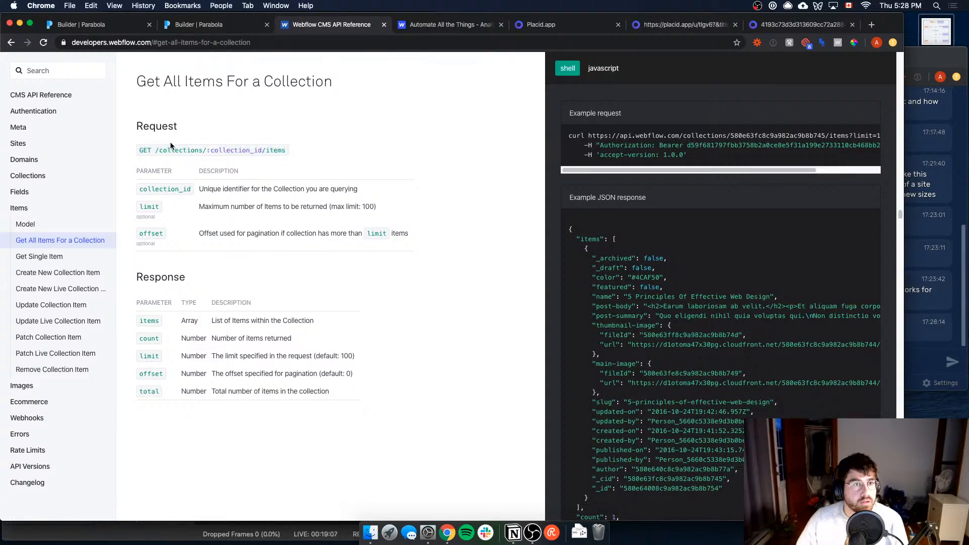
# Step: Replace "sites" in the Webflow step's endpoint URL with the documented collections/:collection_id/items path, using a single slash after the domain
pyautogui.moveTo(156, 149); pyautogui.dragTo(246, 152)
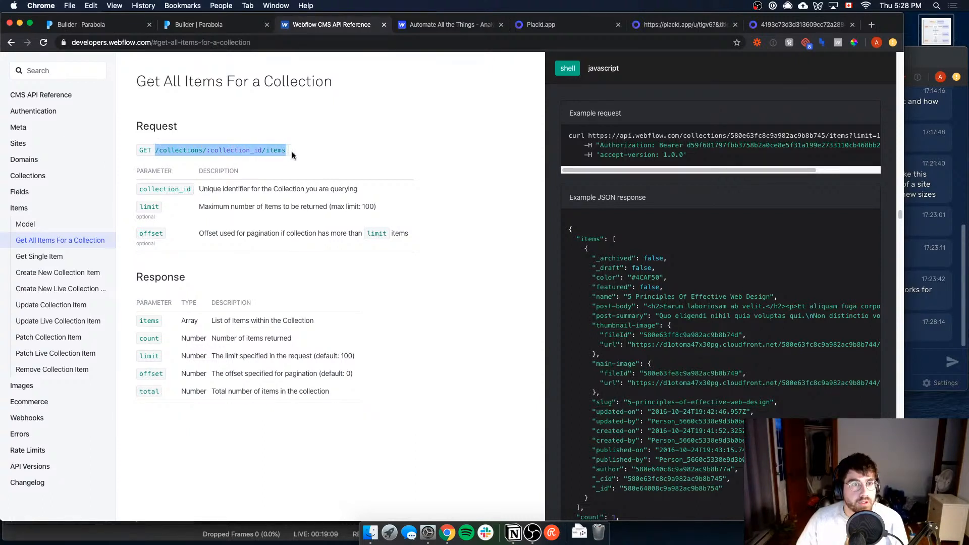
pyautogui.press('super+c')
pyautogui.click(217, 25)
pyautogui.press('super+v')
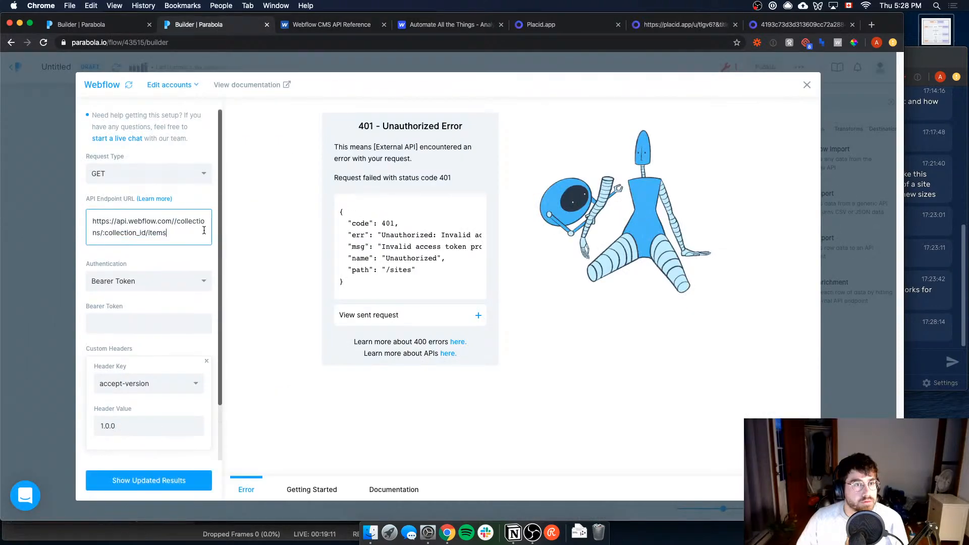
pyautogui.click(178, 222)
pyautogui.press('BackSpace')
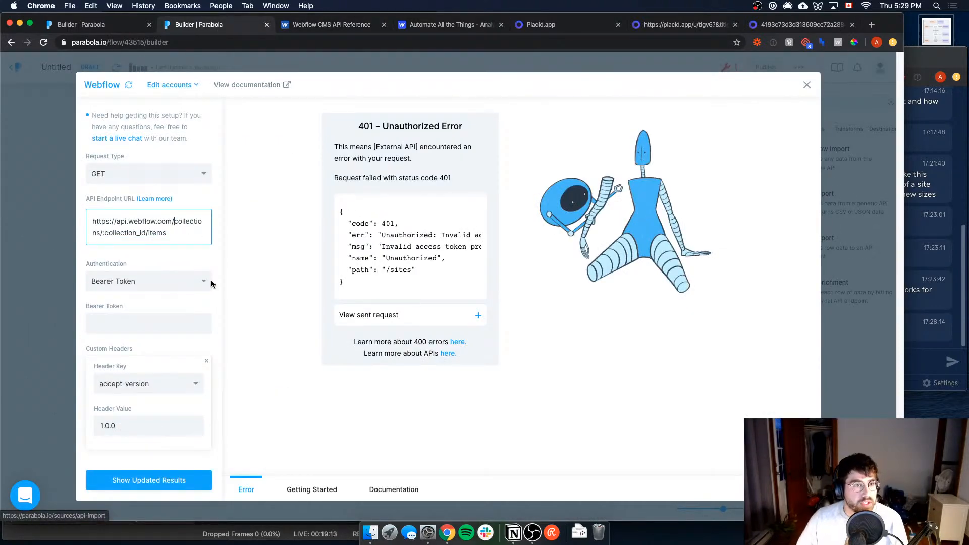
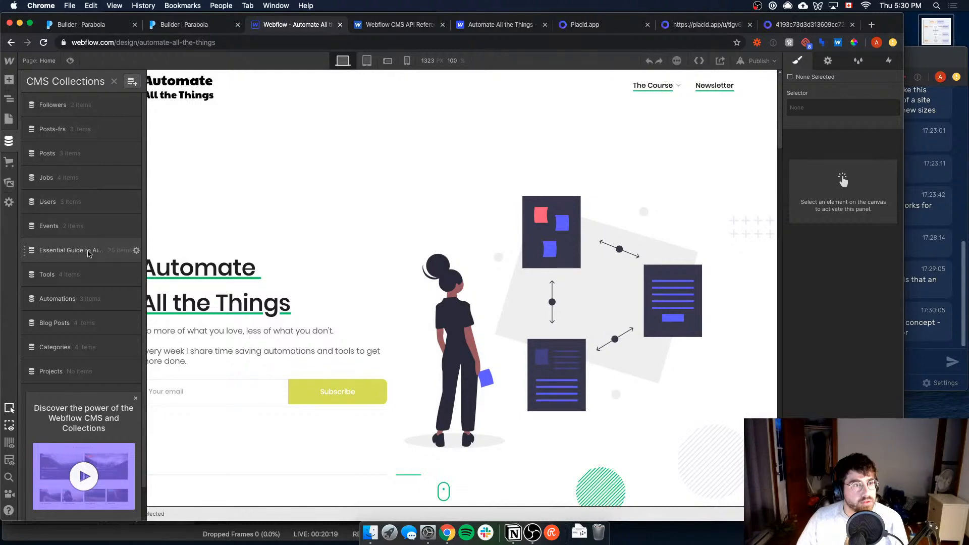
# Step: Open the Essential Guide to Airtables collection's settings in the Webflow Designer and locate its Collection ID
pyautogui.click(93, 249)
pyautogui.click(136, 251)
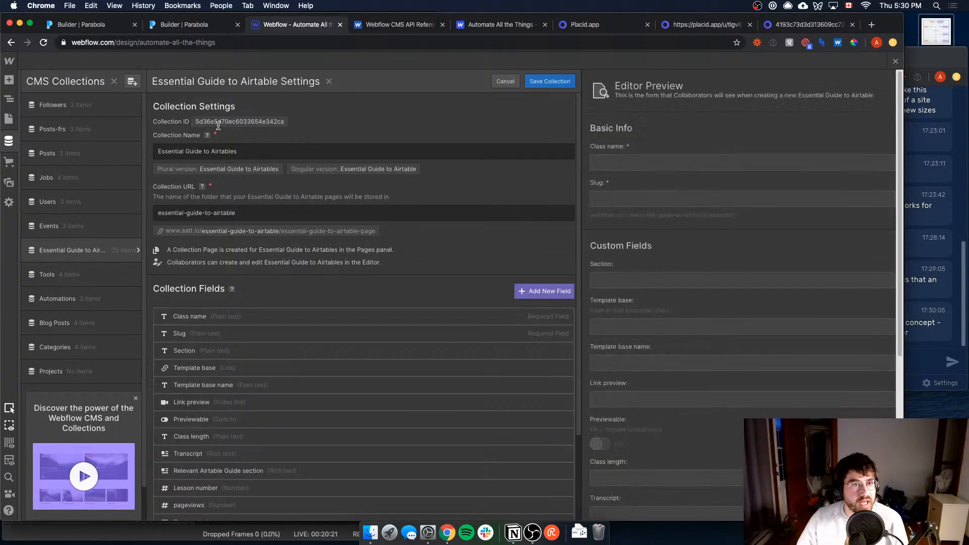
pyautogui.doubleClick(219, 122)
# Step: Switch to the untitled Parabola flow and review the Webflow step's endpoint URL, headers and returned items data
pyautogui.click(205, 31)
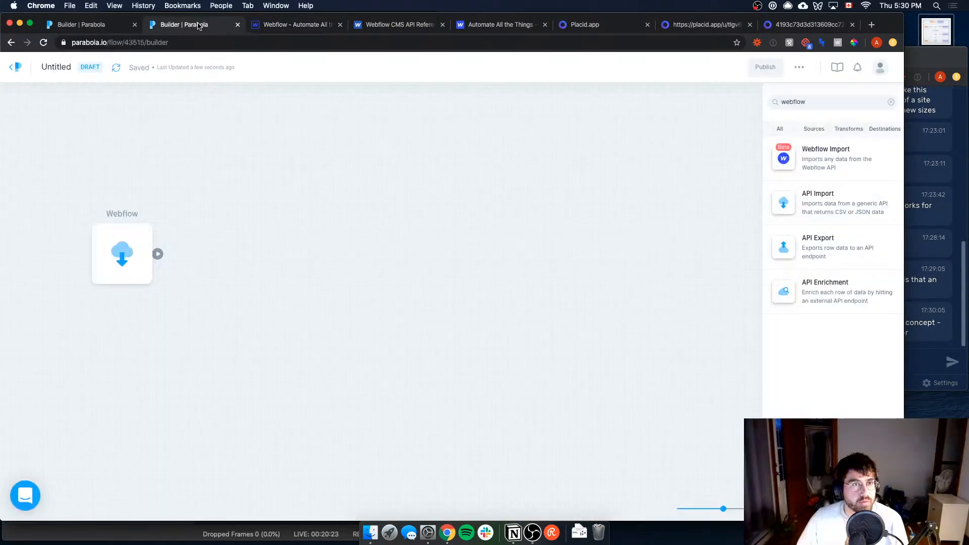
pyautogui.click(92, 25)
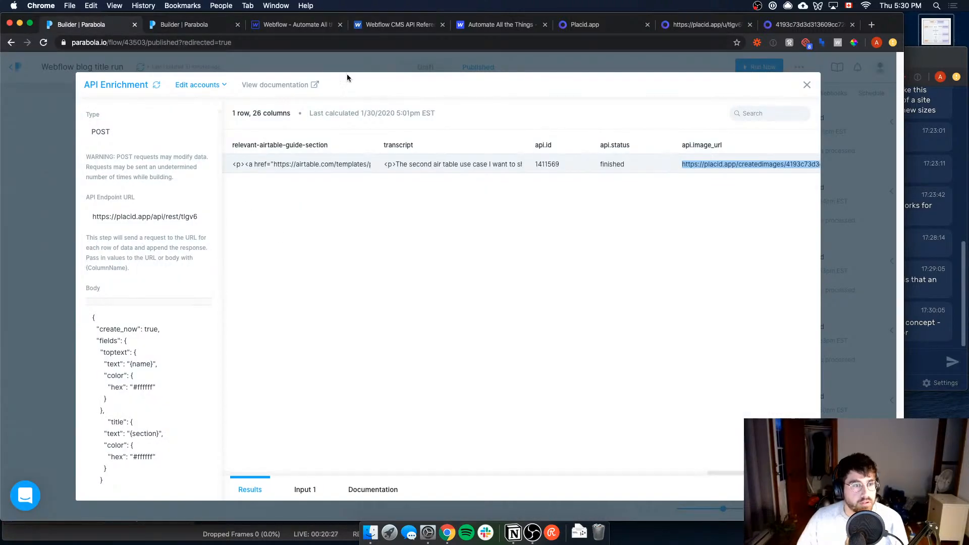
pyautogui.click(180, 32)
pyautogui.doubleClick(111, 256)
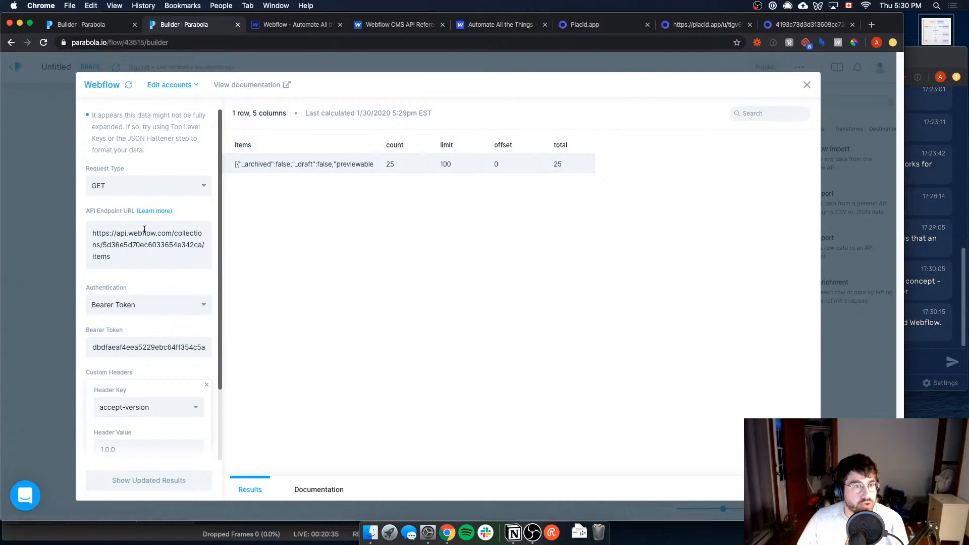
pyautogui.scroll(-3, 164, 439)
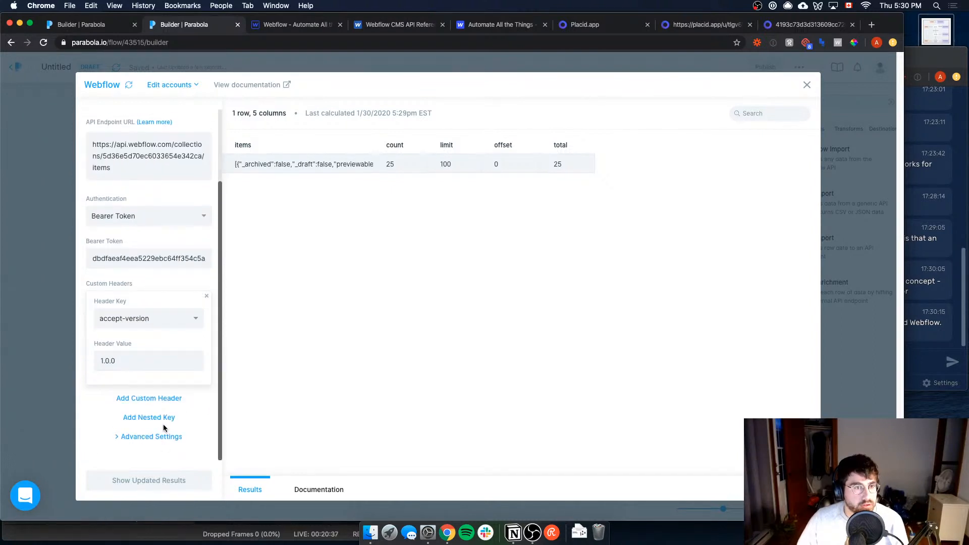
pyautogui.tripleClick(284, 164)
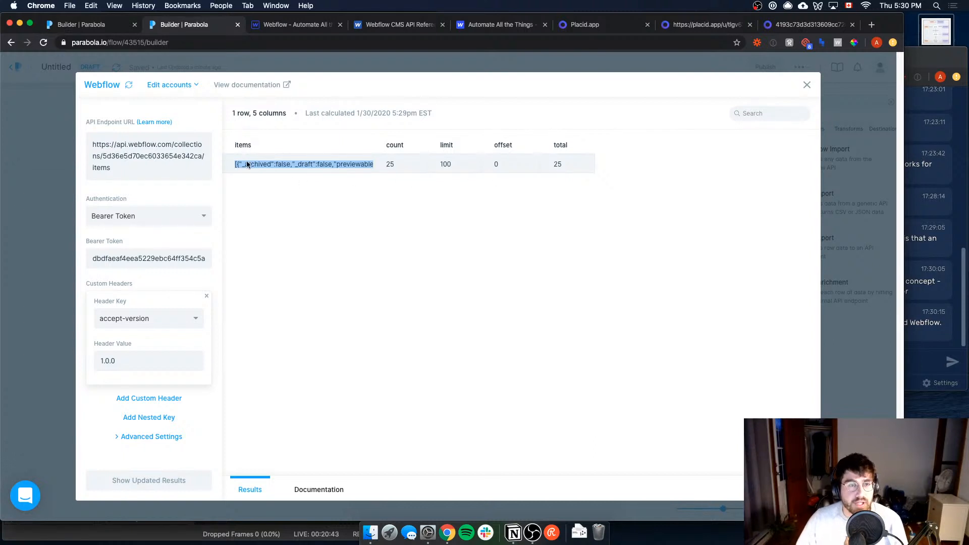
# Step: Add a nested key to the Webflow step with items as the top-level key and update the results
pyautogui.scroll(2, 121, 437)
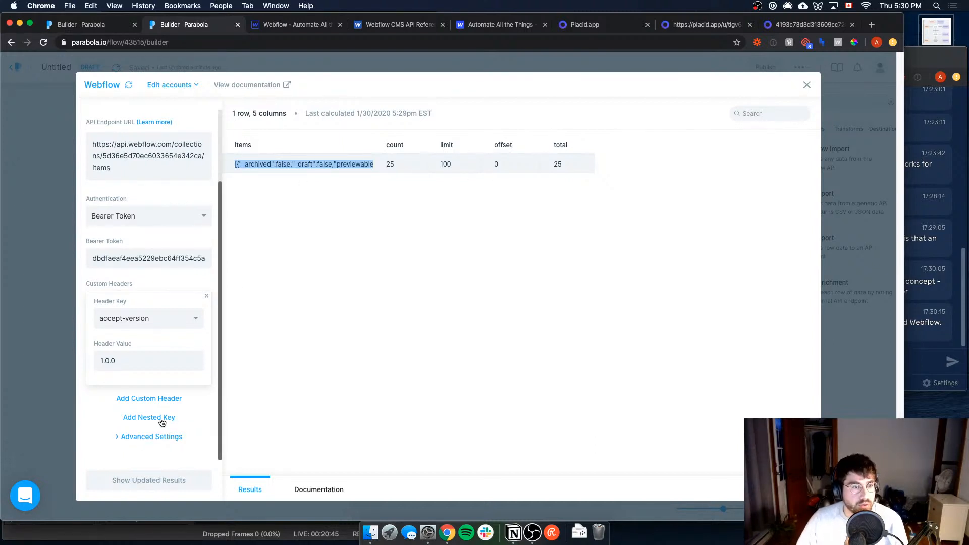
pyautogui.scroll(-4, 171, 404)
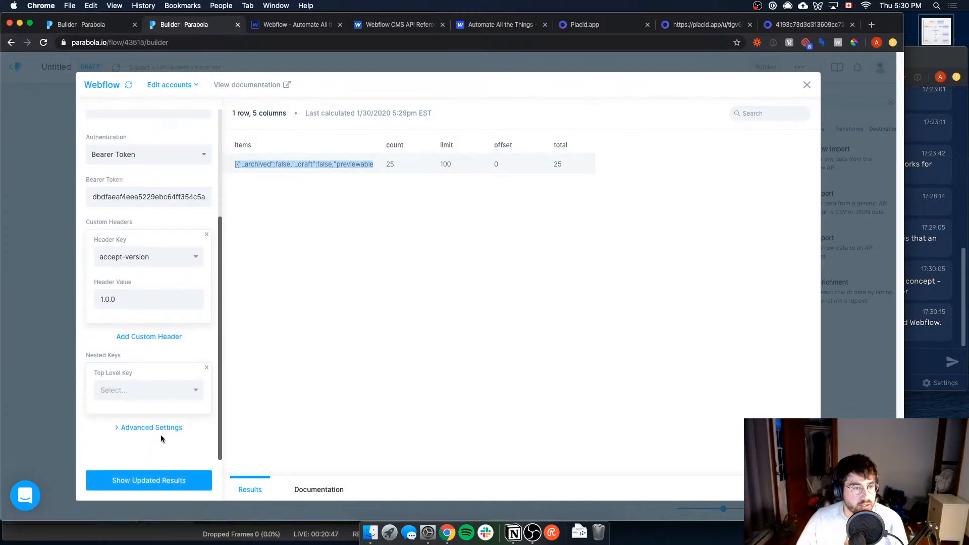
pyautogui.click(151, 396)
pyautogui.click(135, 415)
pyautogui.click(161, 480)
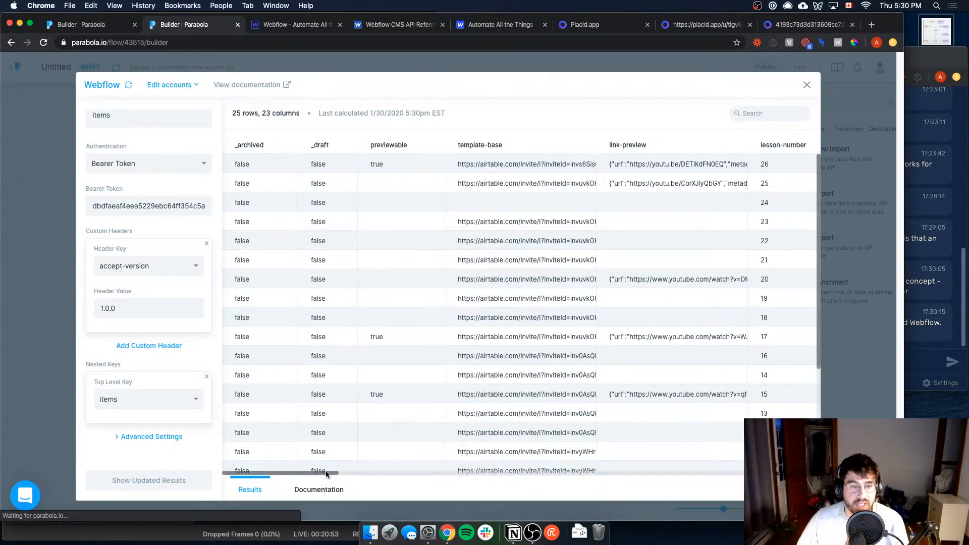
# Step: Examine the imported collection items, including their section, name and template-base-name columns, and close the Webflow step
pyautogui.moveTo(325, 473)
pyautogui.mouseDown()
pyautogui.moveTo(798, 459)
pyautogui.moveTo(324, 454)
pyautogui.mouseUp()
pyautogui.click(944, 313)
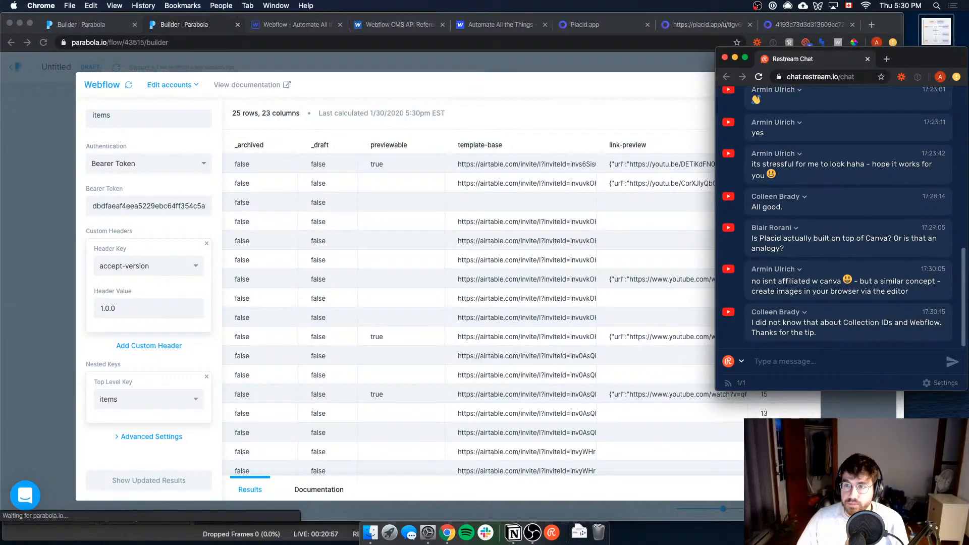
pyautogui.click(657, 329)
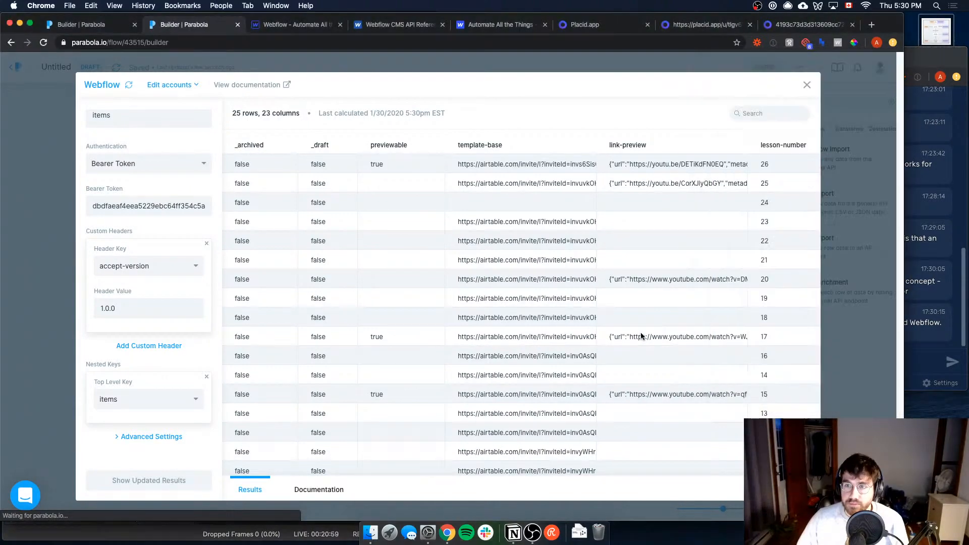
pyautogui.moveTo(290, 475); pyautogui.dragTo(393, 429)
pyautogui.scroll(-5, 480, 296)
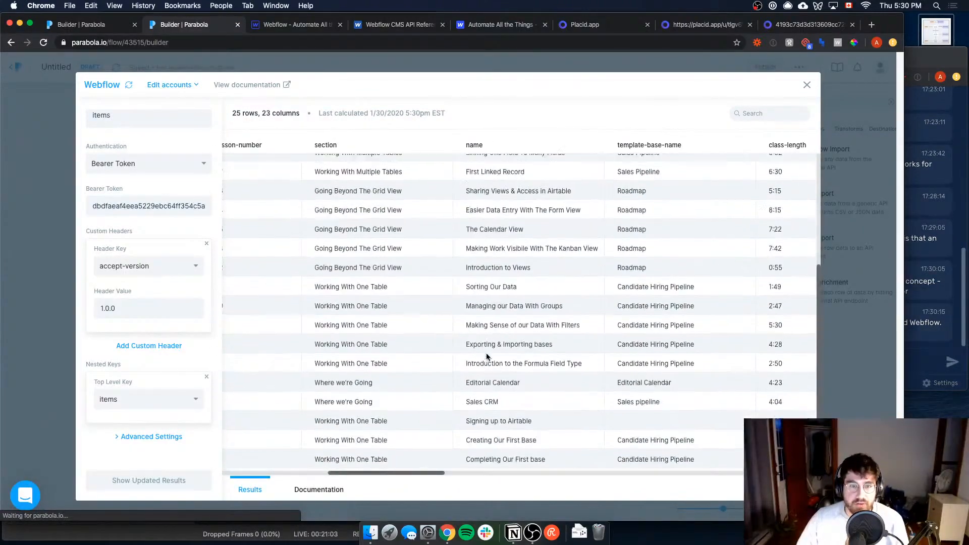
pyautogui.scroll(5, 505, 313)
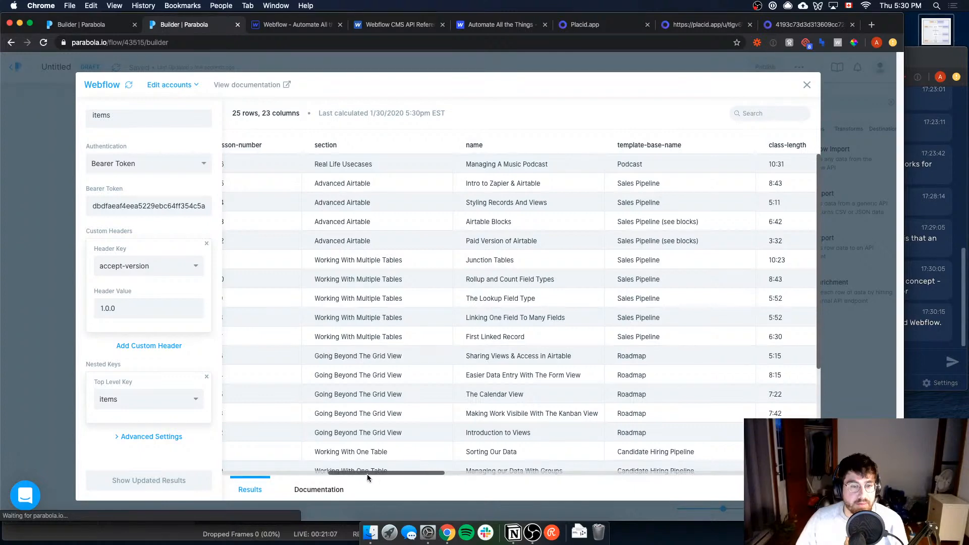
pyautogui.press('Escape')
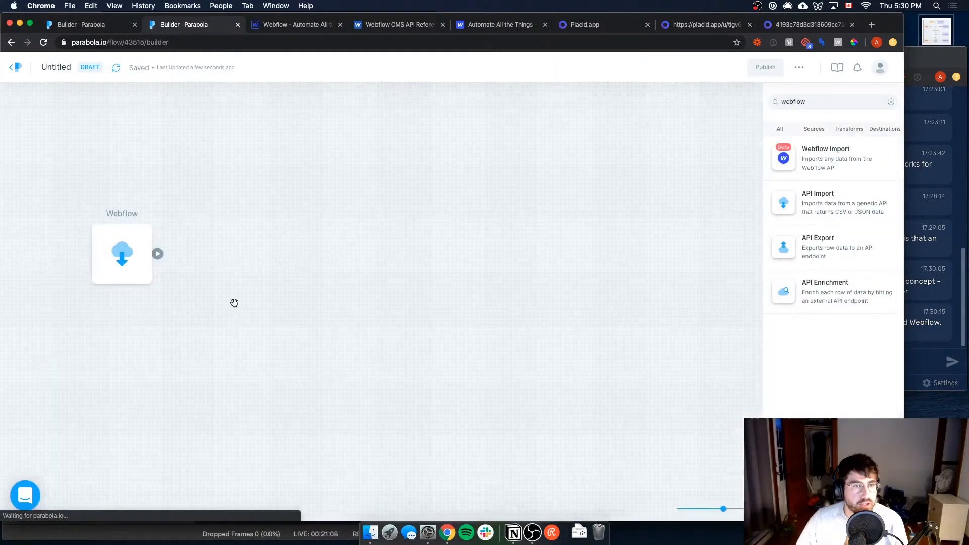
# Step: Find the Row Filter step and add it to the flow connected after the Webflow step
pyautogui.click(827, 99)
pyautogui.write('filter')
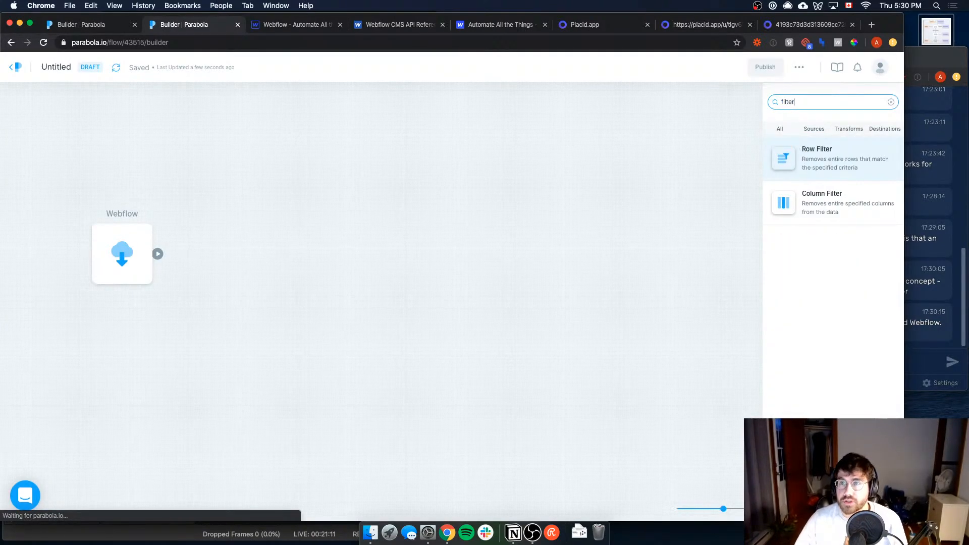
pyautogui.moveTo(832, 145); pyautogui.dragTo(205, 258)
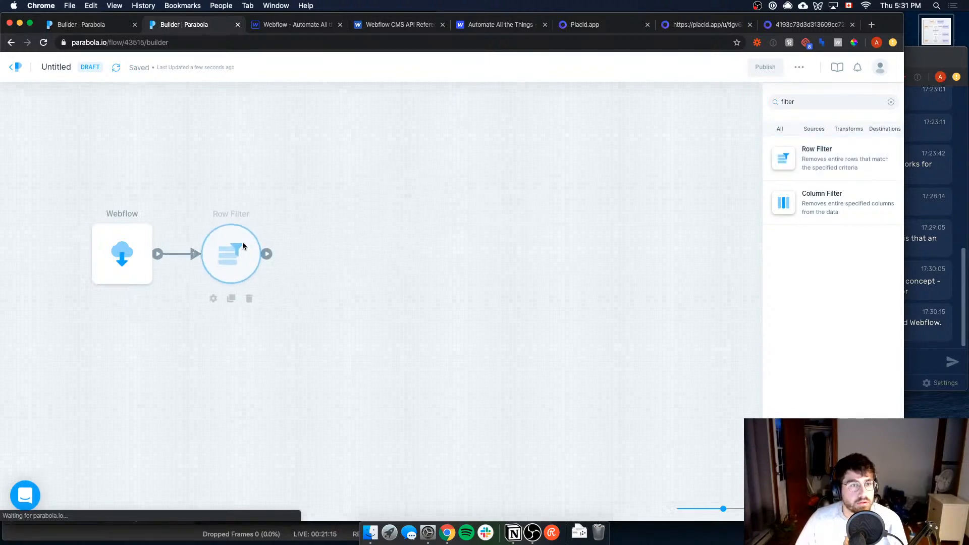
# Step: Configure the Row Filter to keep rows where lesson-number equals 4 and update the results
pyautogui.click(243, 241)
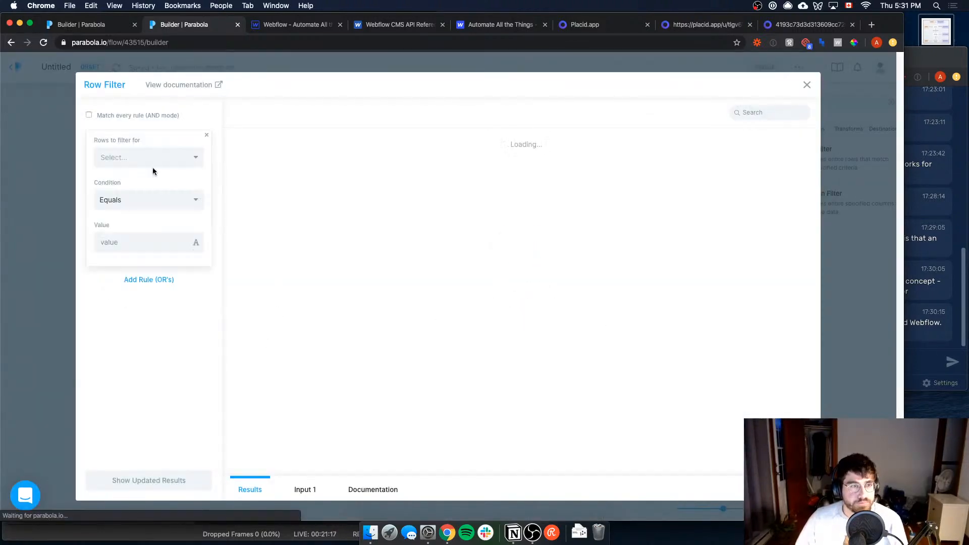
pyautogui.click(157, 157)
pyautogui.write('nyn')
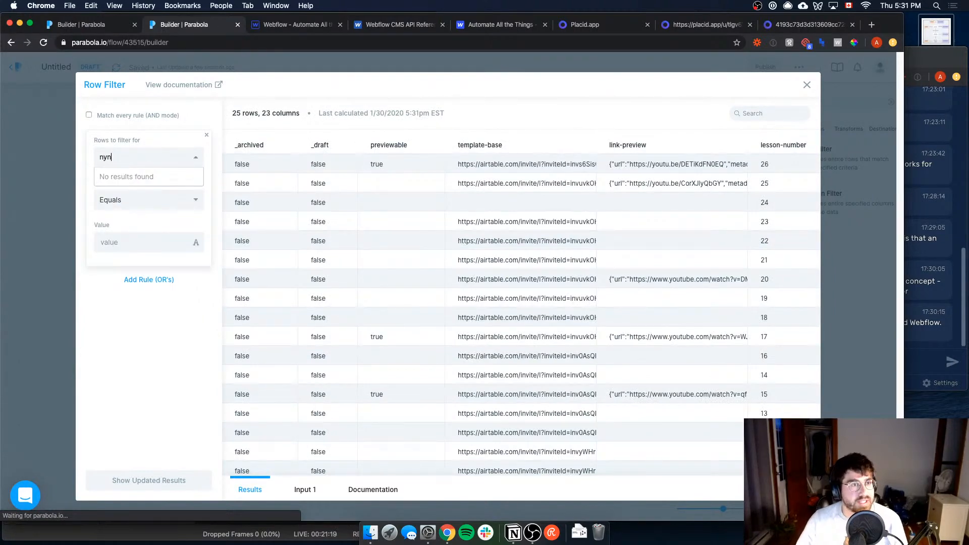
pyautogui.press('BackSpace')
pyautogui.press('BackSpace')
pyautogui.press('BackSpace')
pyautogui.write('num')
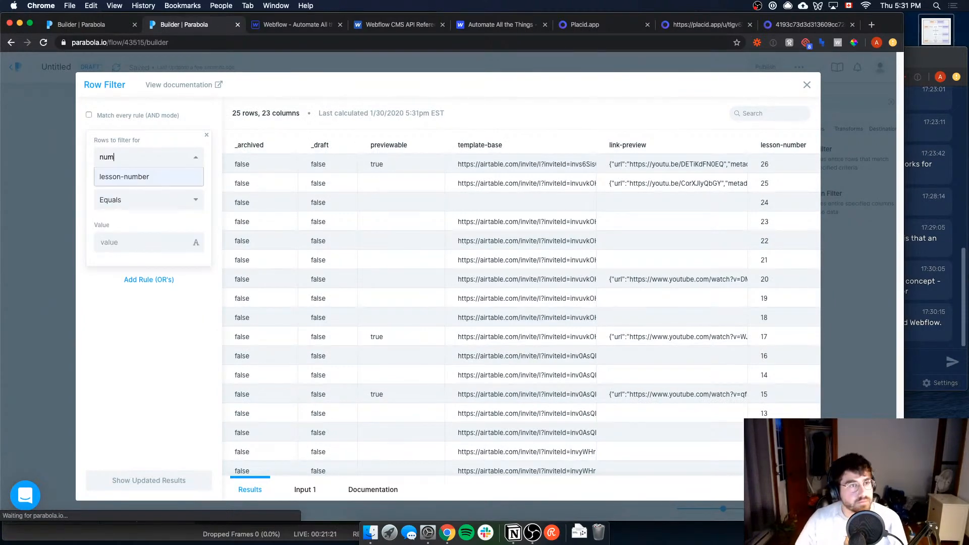
pyautogui.click(136, 176)
pyautogui.click(146, 242)
pyautogui.write('4')
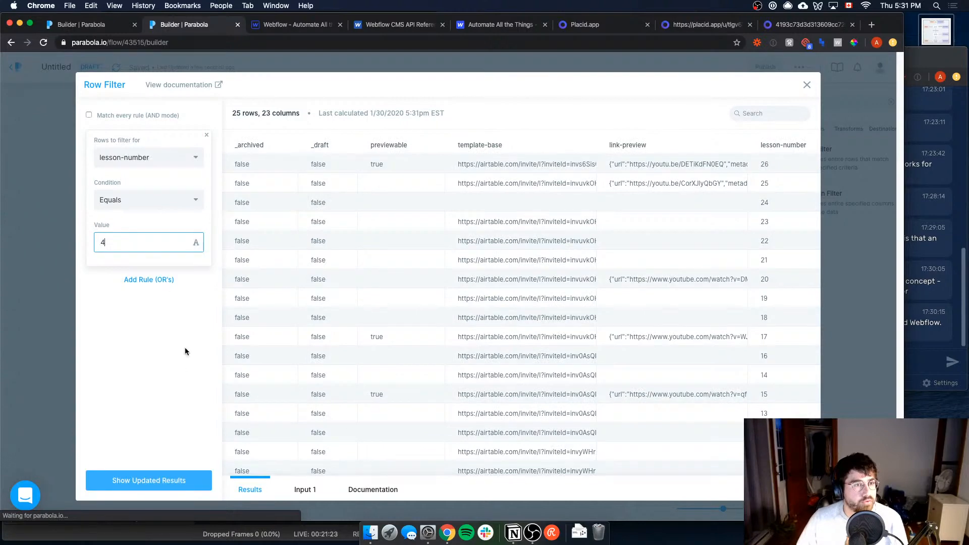
pyautogui.click(175, 483)
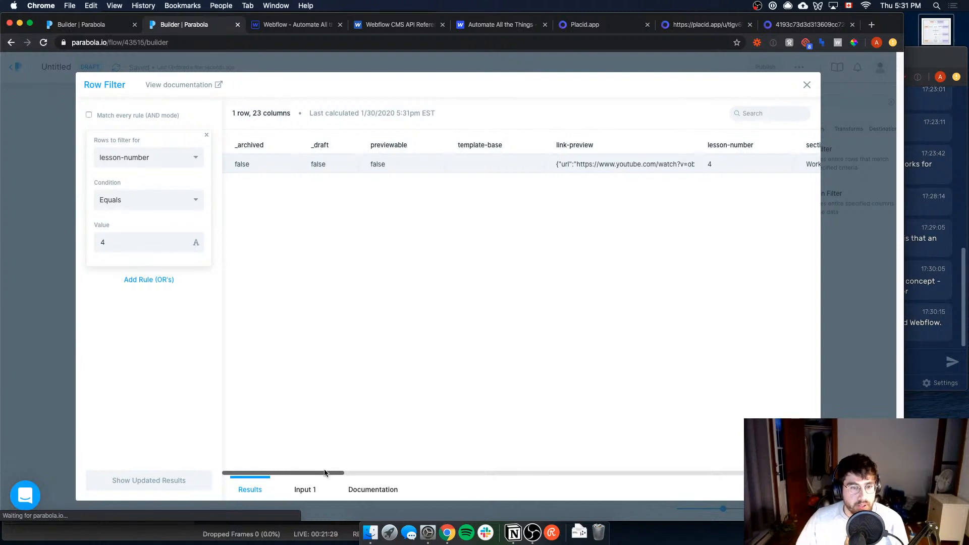
# Step: Examine the filtered row's columns from lesson-number and name through to the ID and transcript fields, and close the Row Filter
pyautogui.moveTo(324, 473); pyautogui.dragTo(407, 454)
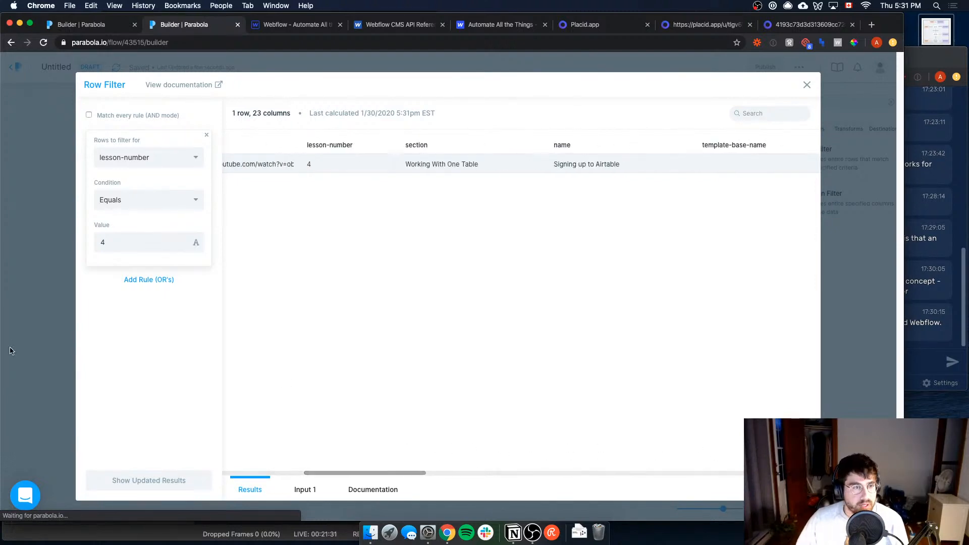
pyautogui.click(11, 351)
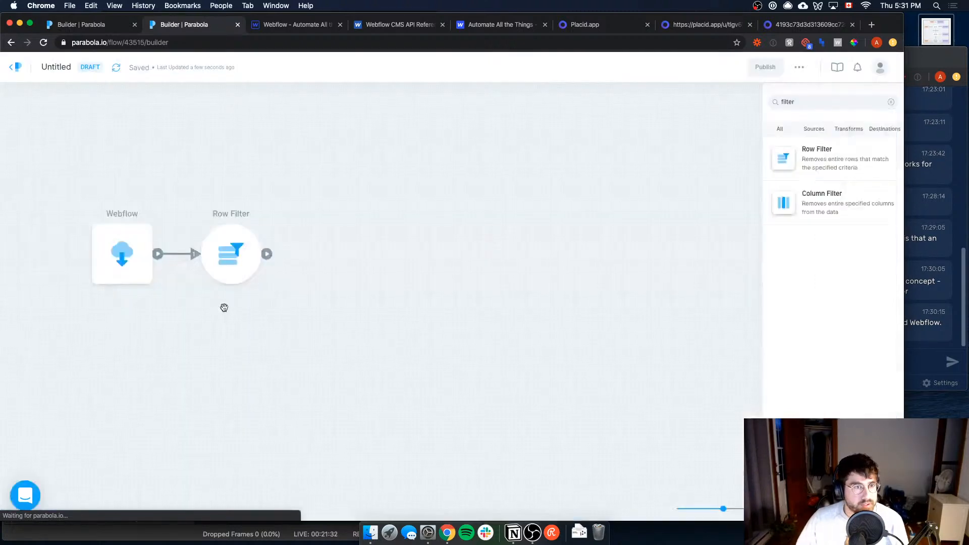
pyautogui.click(231, 255)
pyautogui.hscroll(10, 339, 462)
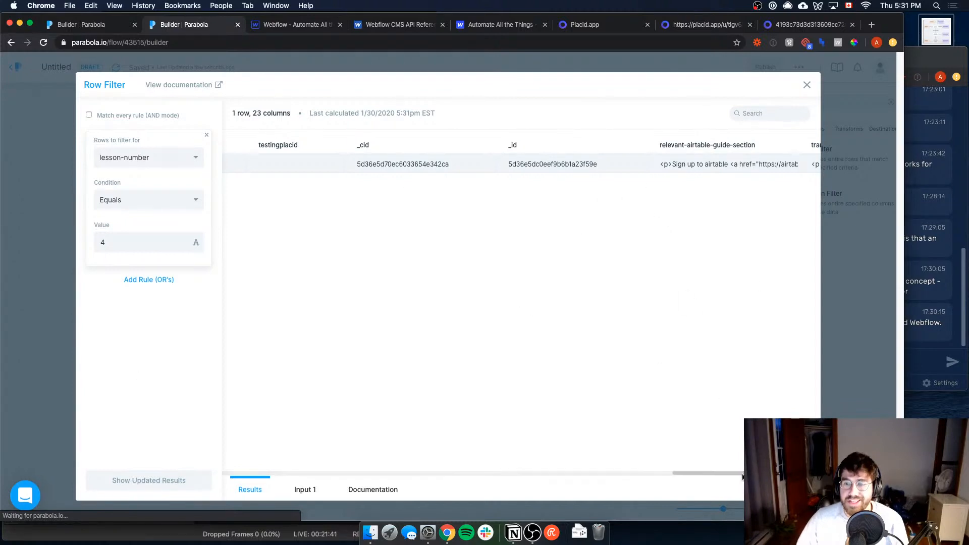
pyautogui.moveTo(747, 474); pyautogui.dragTo(216, 457)
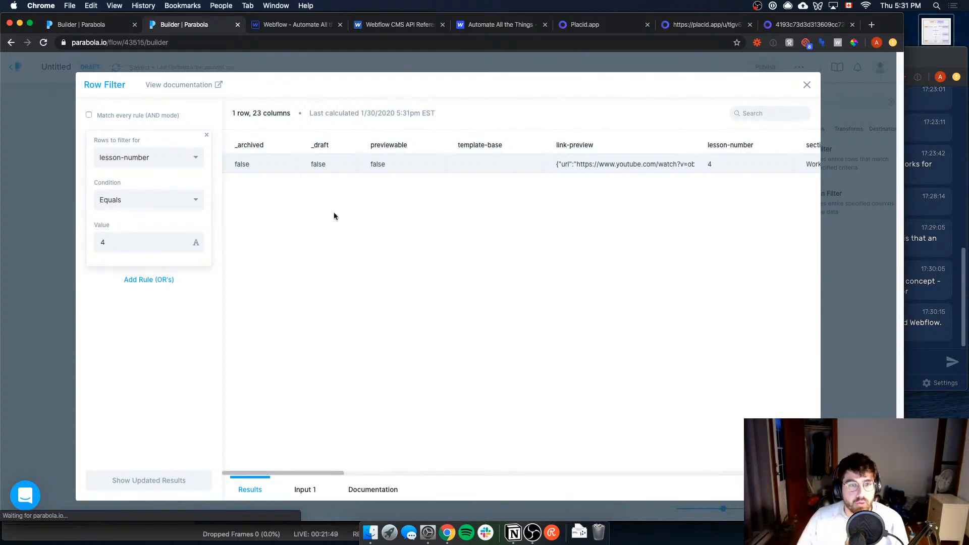
pyautogui.click(20, 346)
# Step: Add an API Enrichment step connected after the Row Filter and open it to review the incoming row
pyautogui.click(266, 252)
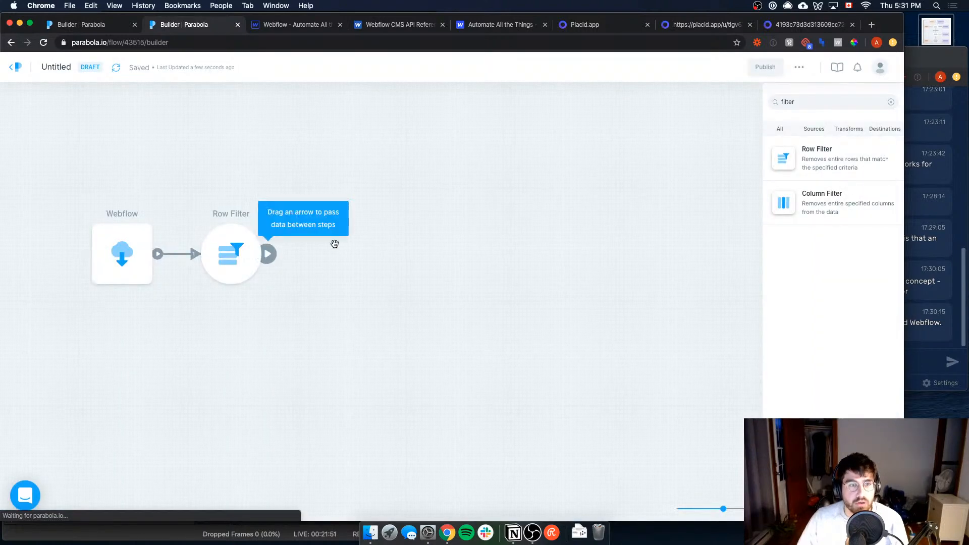
pyautogui.tripleClick(854, 104)
pyautogui.write('api en')
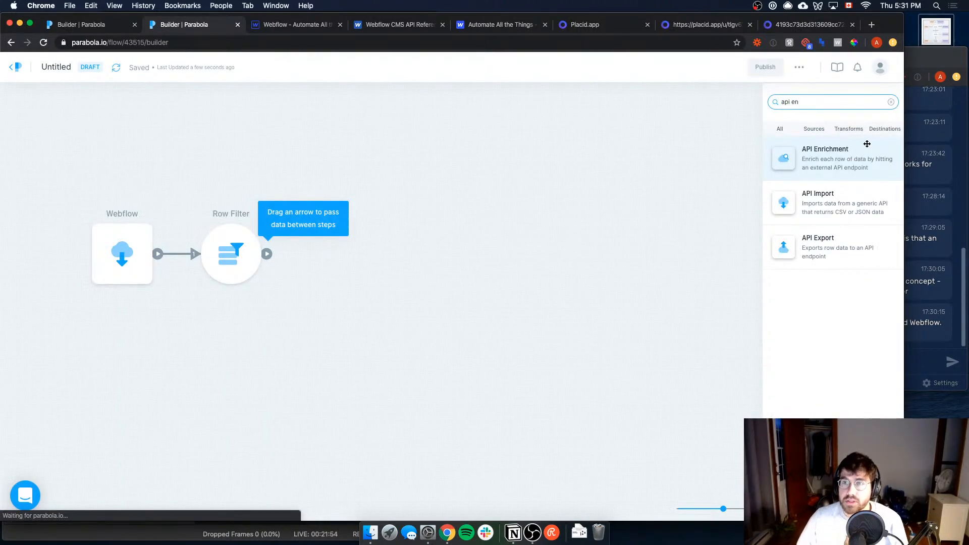
pyautogui.moveTo(866, 144); pyautogui.dragTo(337, 253)
pyautogui.moveTo(266, 254); pyautogui.dragTo(352, 260)
pyautogui.click(352, 260)
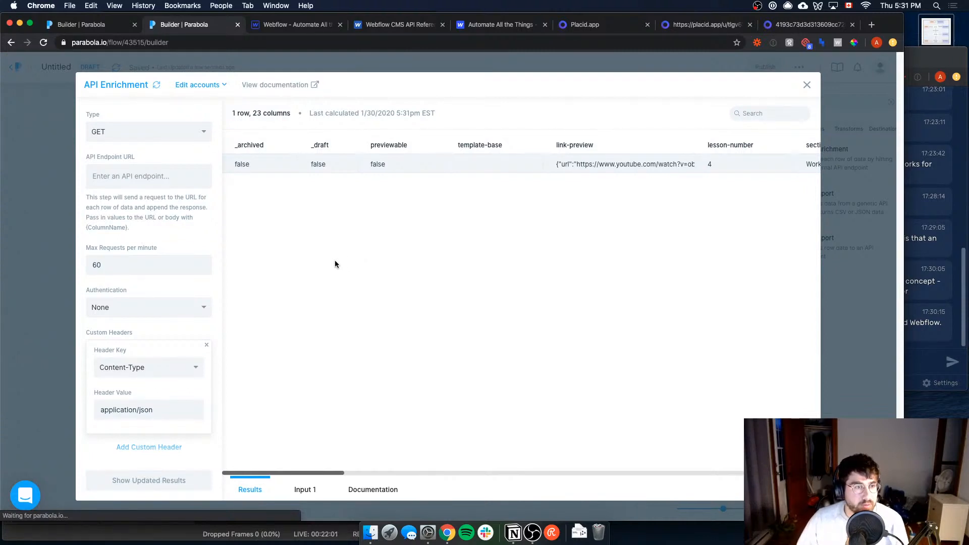
pyautogui.moveTo(341, 473); pyautogui.dragTo(432, 463)
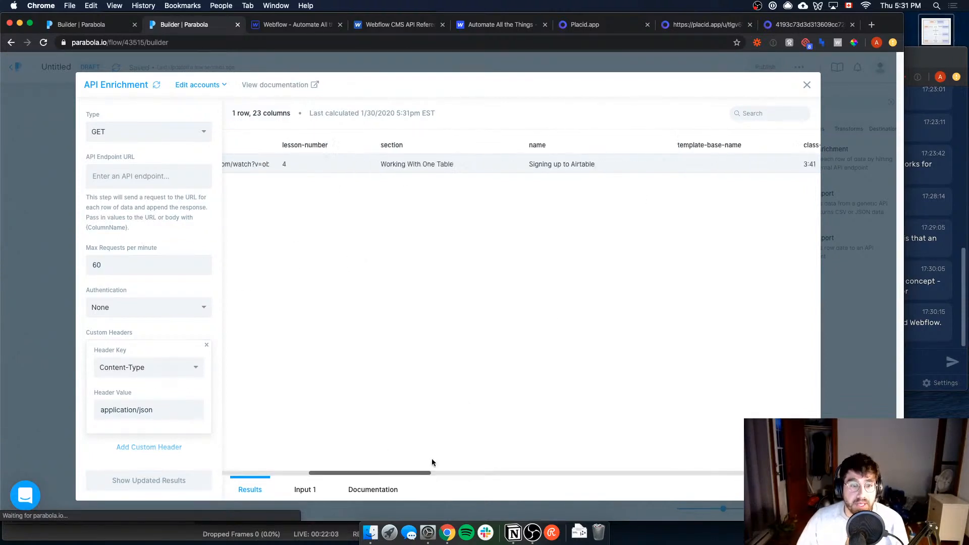
pyautogui.hscroll(10, 432, 462)
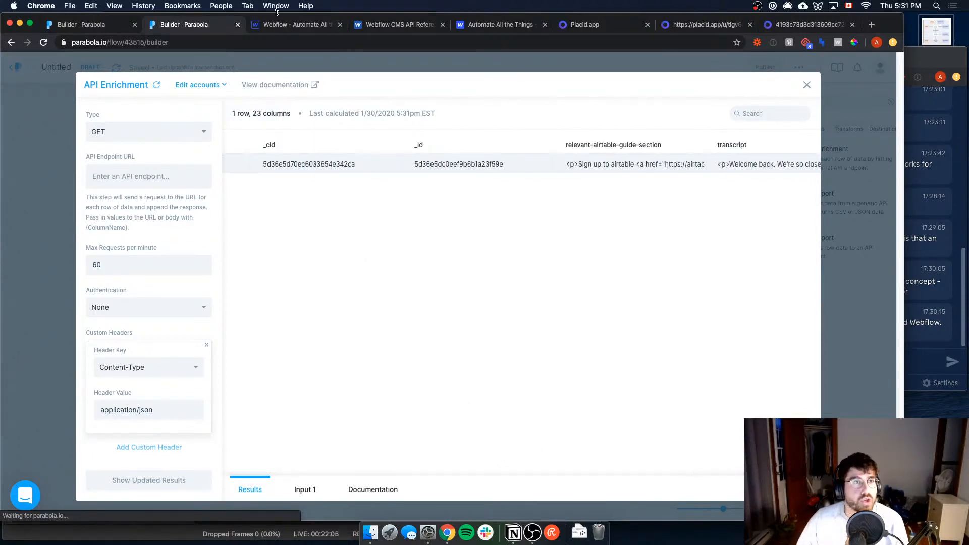
# Step: Open the Placid documentation from the Placid project page and place it directly beside the Parabola builder
pyautogui.click(580, 24)
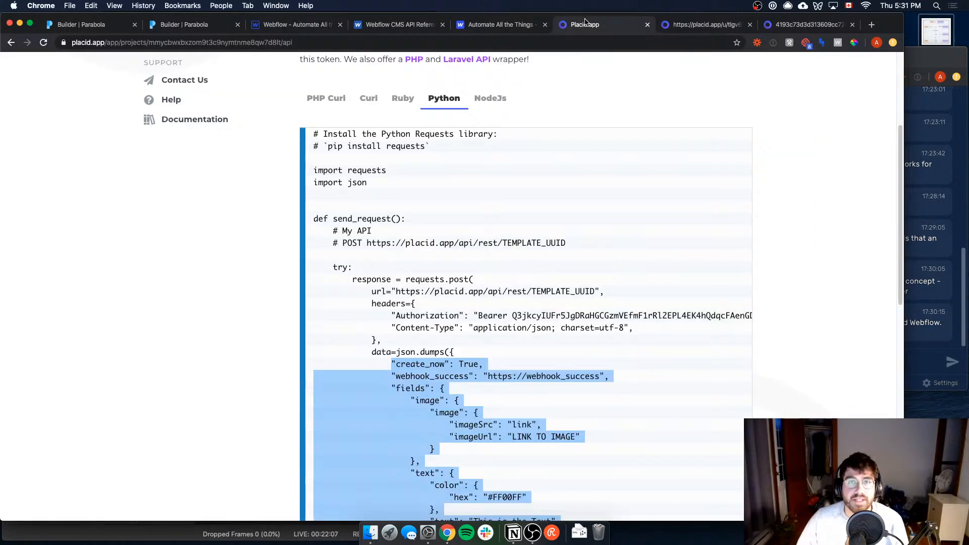
pyautogui.scroll(5, 280, 182)
pyautogui.click(217, 281)
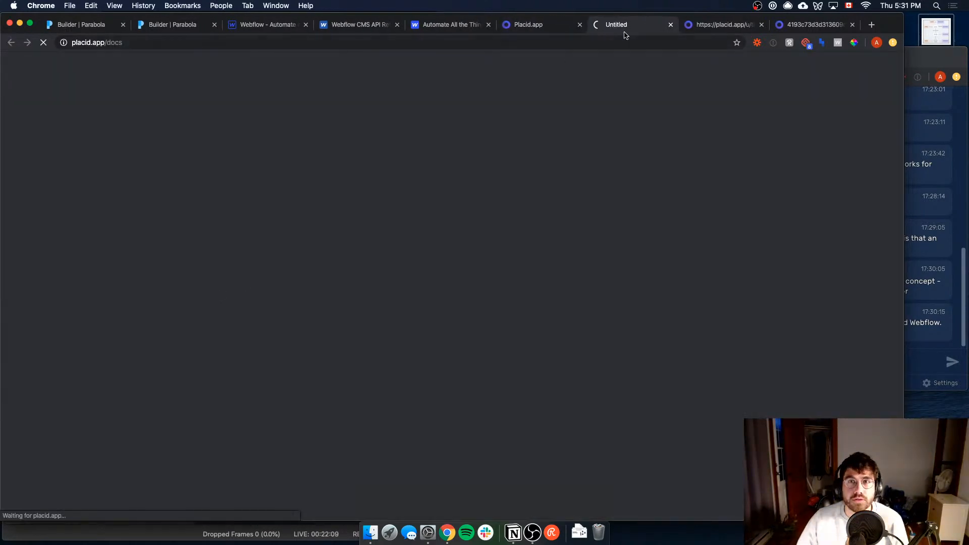
pyautogui.moveTo(625, 27); pyautogui.dragTo(268, 26)
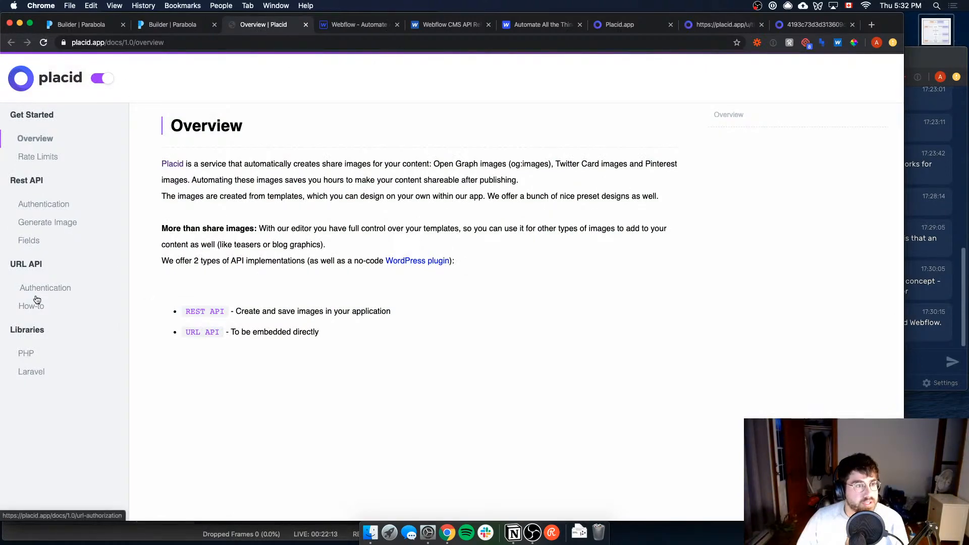
# Step: Open the REST API Authentication page in the Placid documentation and examine the bearer token request header
pyautogui.click(45, 206)
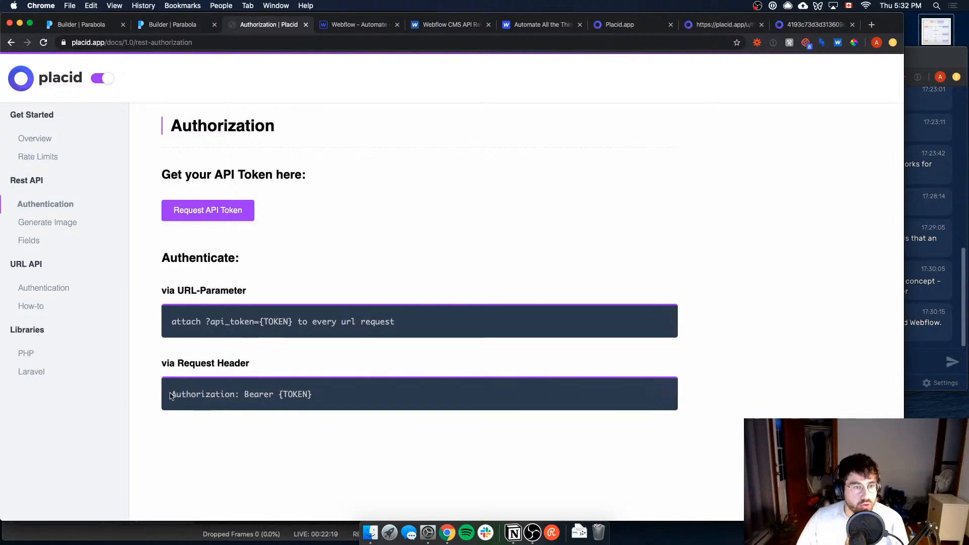
pyautogui.moveTo(170, 395); pyautogui.dragTo(331, 396)
pyautogui.click(325, 399)
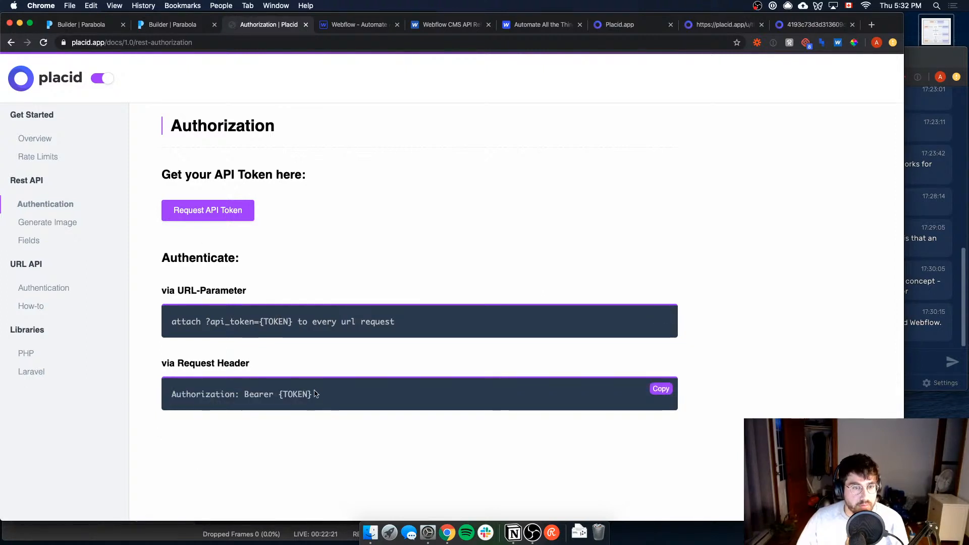
# Step: Add a second custom header to the API Enrichment step in Parabola, with Authorization as its key
pyautogui.tripleClick(315, 394)
pyautogui.click(171, 25)
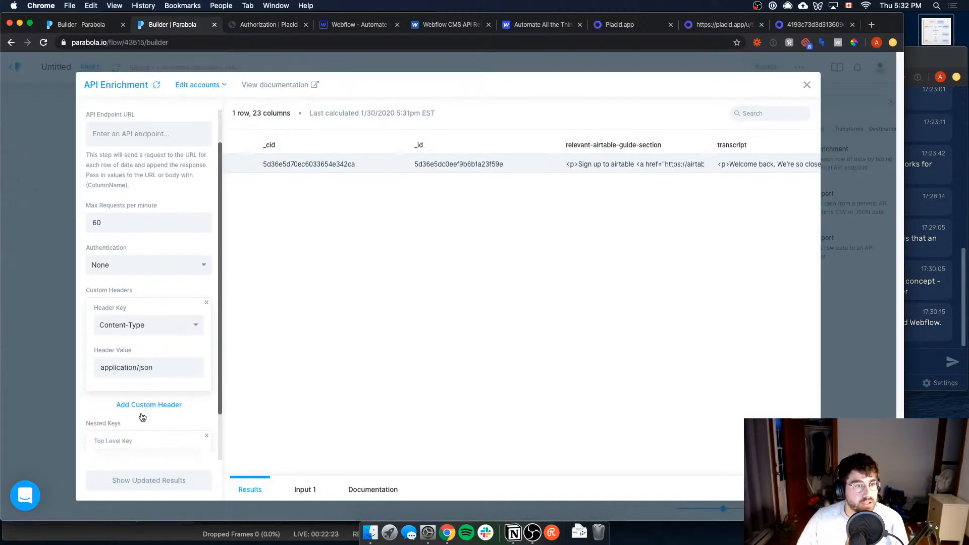
pyautogui.scroll(-3, 167, 414)
pyautogui.click(159, 401)
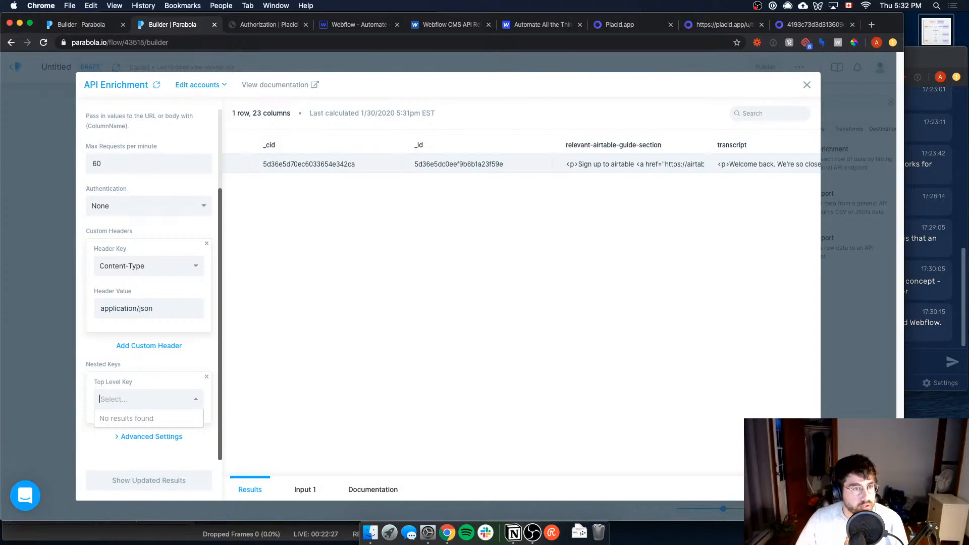
pyautogui.click(157, 347)
pyautogui.click(143, 374)
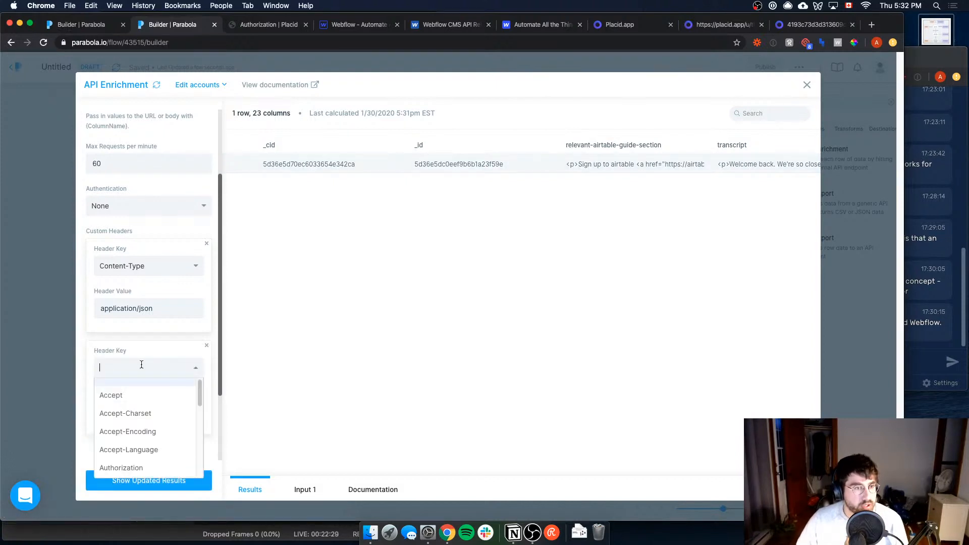
pyautogui.write('Aut')
pyautogui.press('Down')
pyautogui.press('Return')
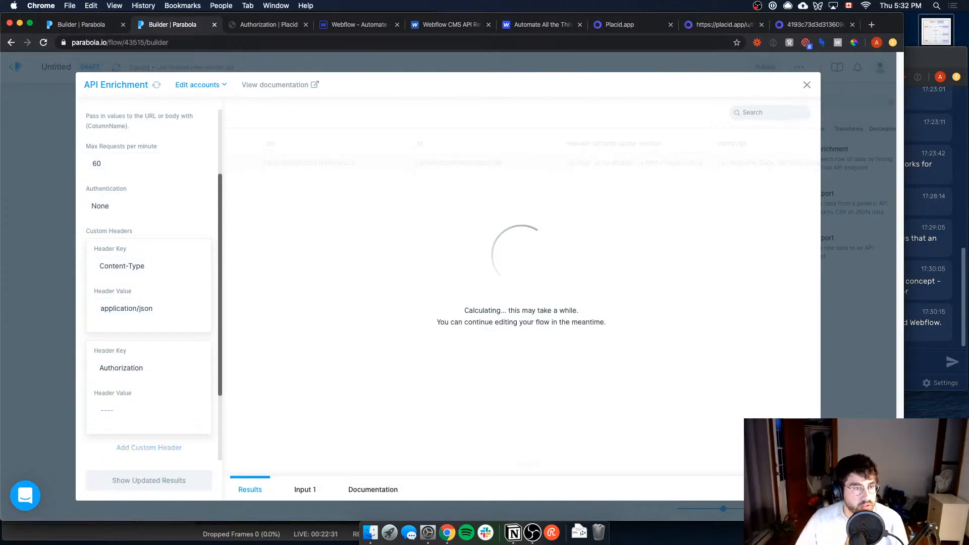
# Step: Switch to OBS and activate the Waiting security scene
pyautogui.click(535, 533)
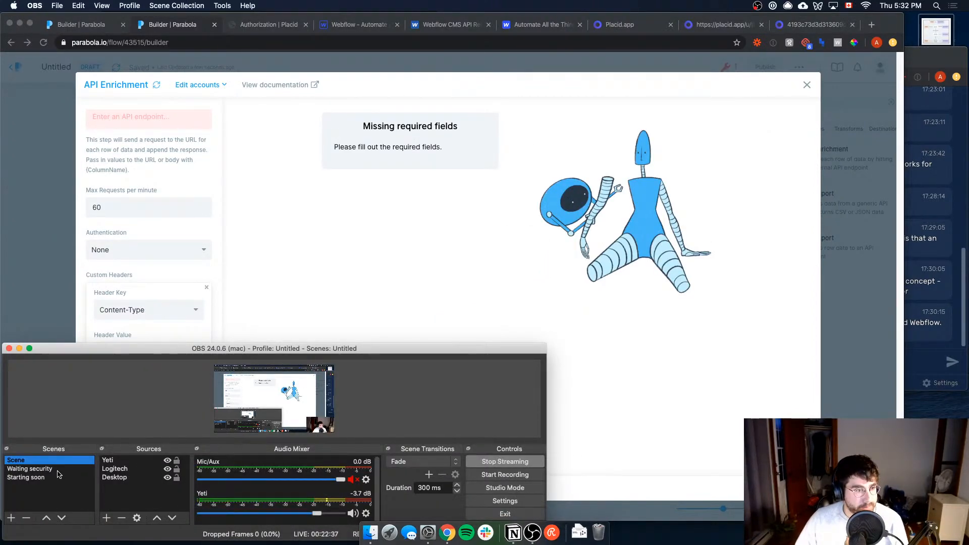
pyautogui.click(57, 471)
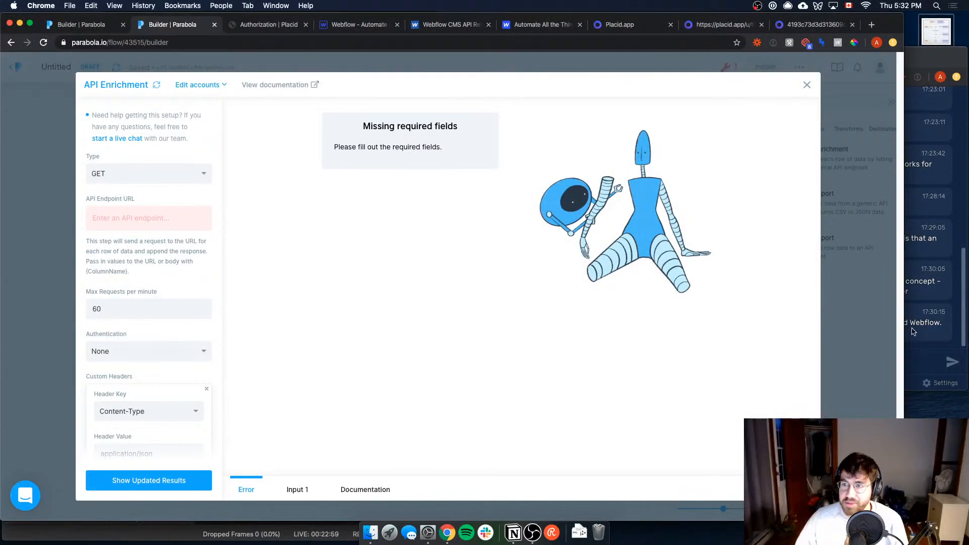
# Step: Open the Generate Image page of the Placid documentation and examine its endpoint and request body
pyautogui.click(266, 26)
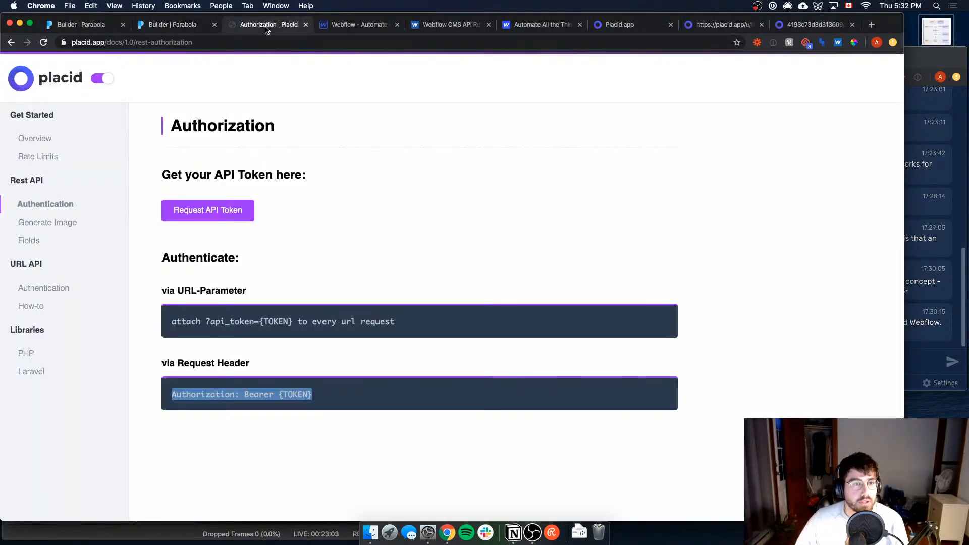
pyautogui.click(60, 221)
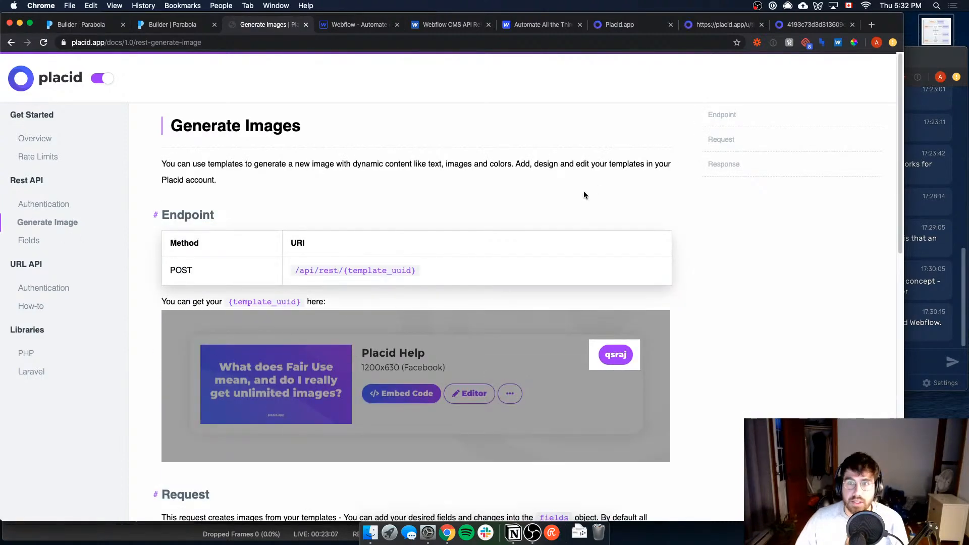
pyautogui.scroll(-10, 344, 275)
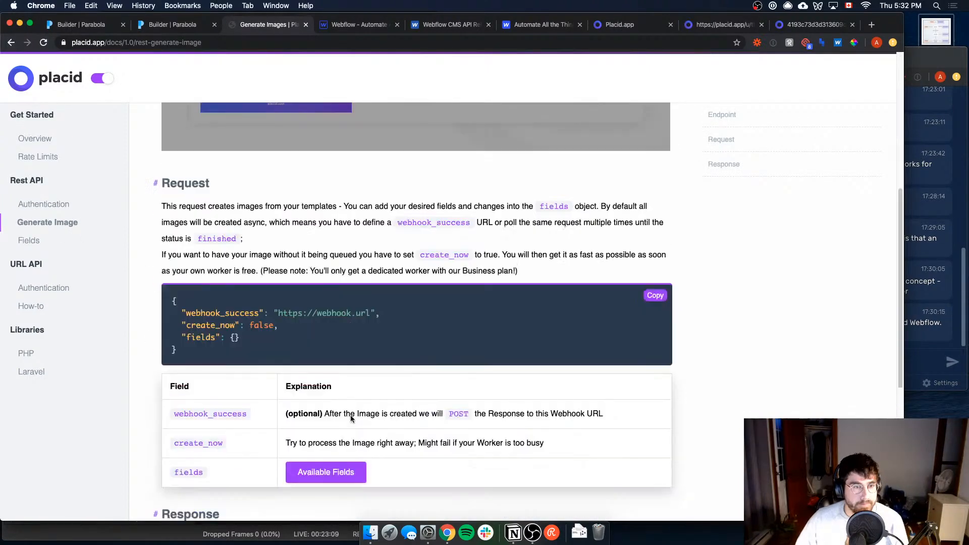
pyautogui.scroll(10, 273, 332)
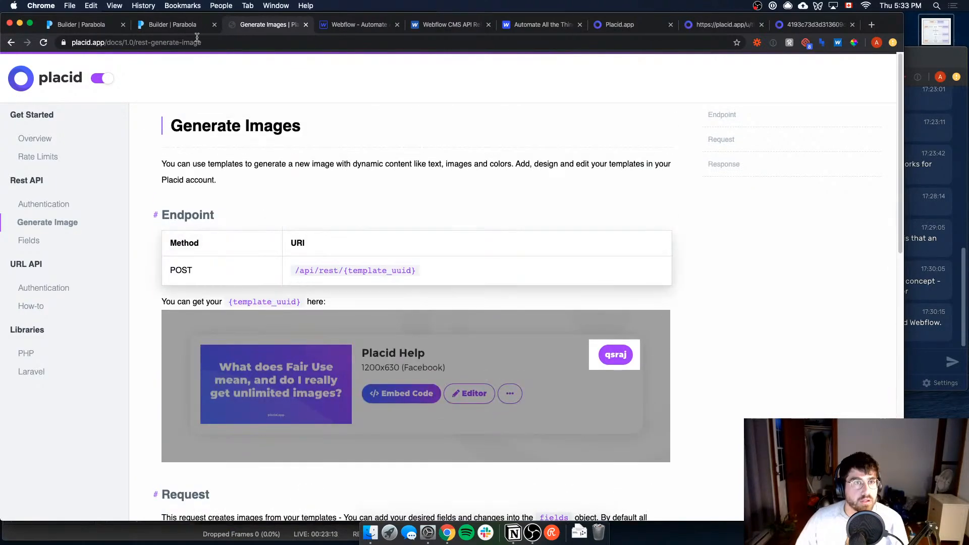
# Step: Look through the Overview, REST API Authentication and Fields pages of the Placid documentation
pyautogui.click(51, 139)
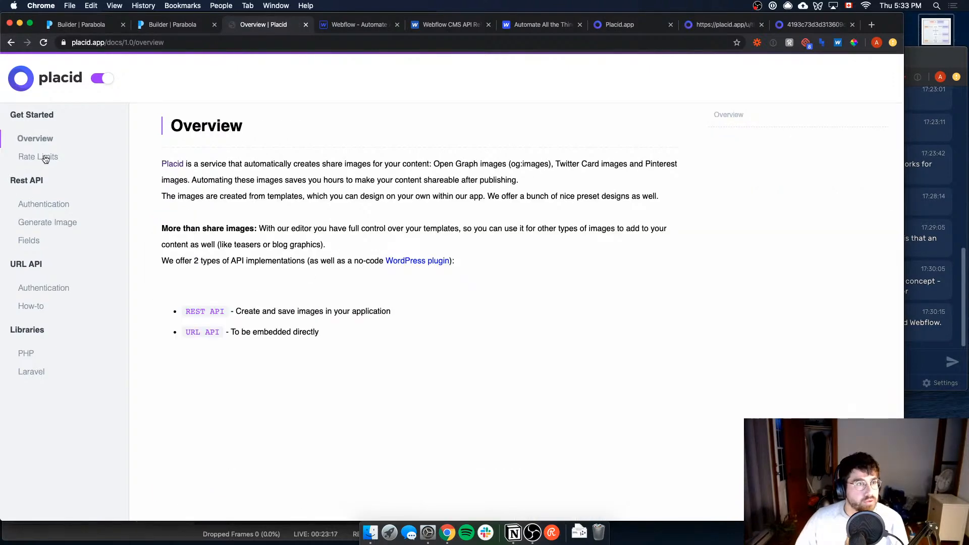
pyautogui.click(43, 206)
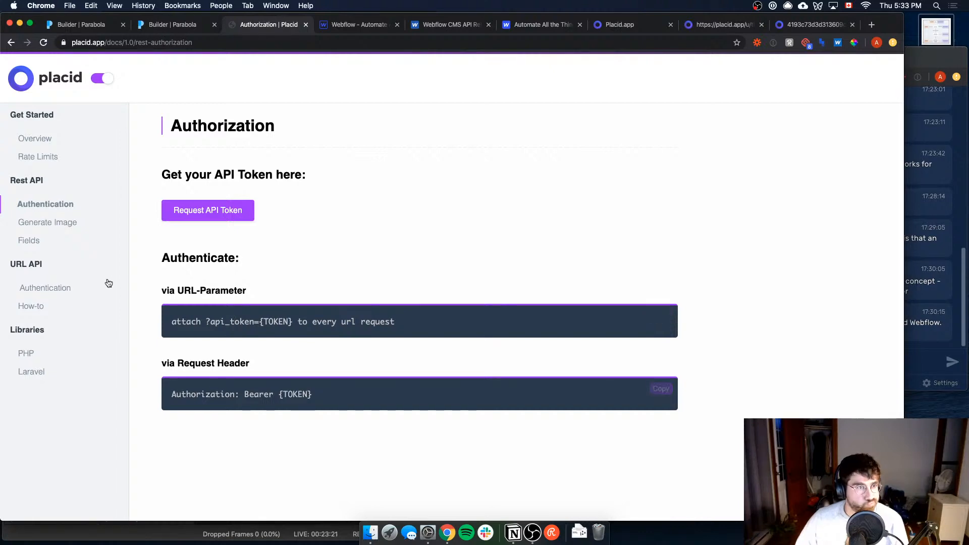
pyautogui.click(31, 241)
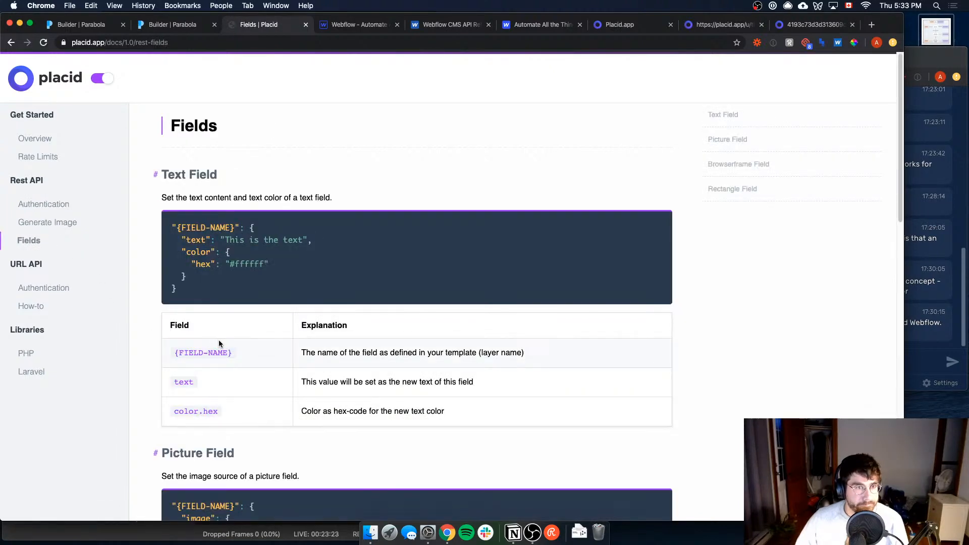
pyautogui.scroll(-15, 219, 340)
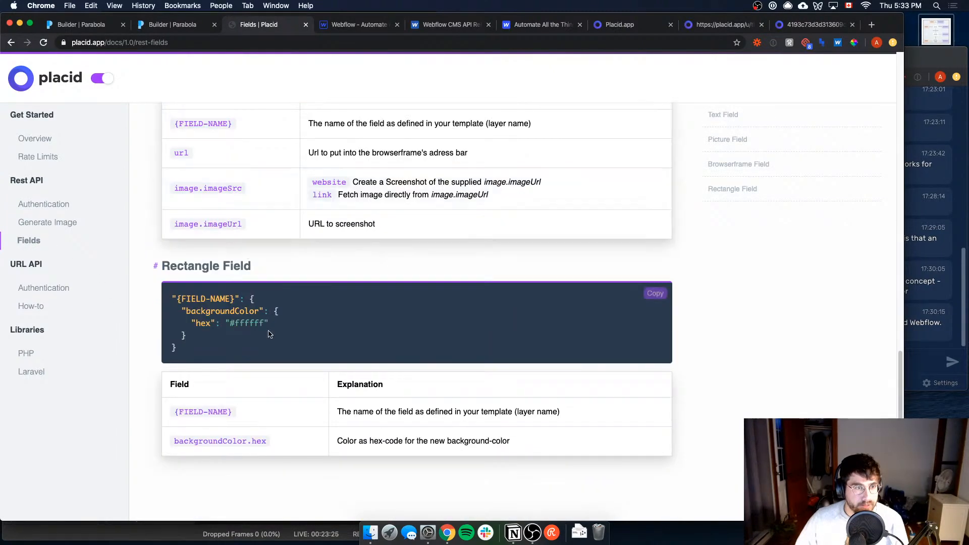
pyautogui.scroll(15, 135, 151)
pyautogui.click(74, 83)
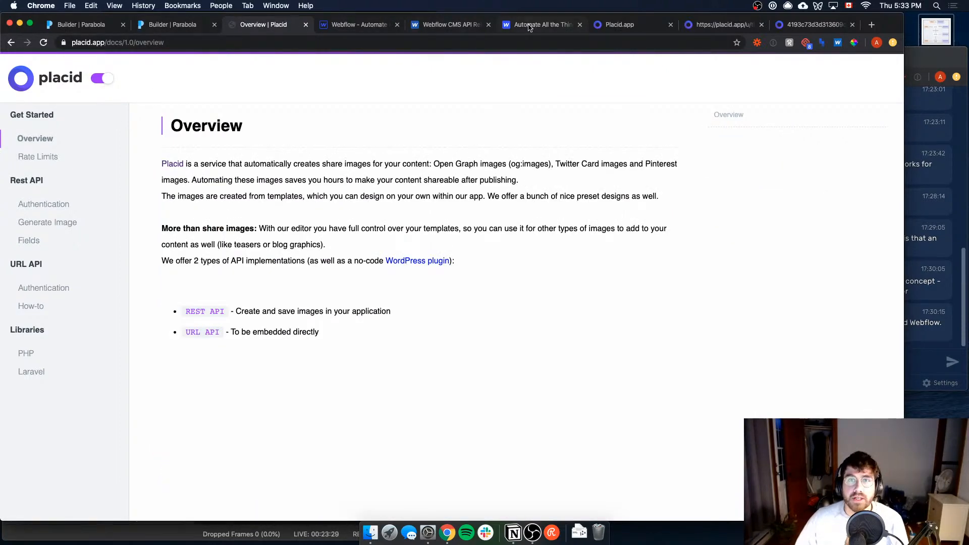
pyautogui.click(675, 30)
pyautogui.scroll(2, 401, 388)
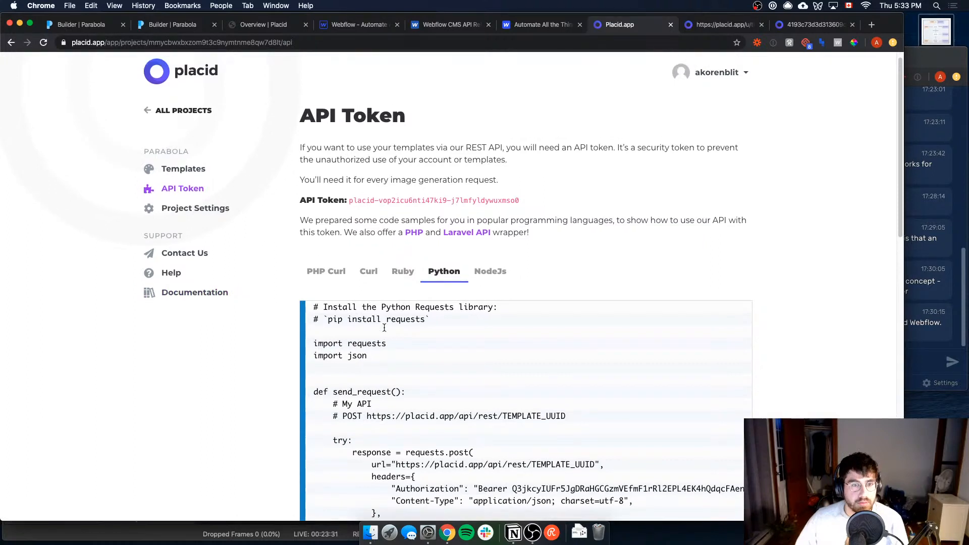
pyautogui.moveTo(370, 415); pyautogui.dragTo(562, 413)
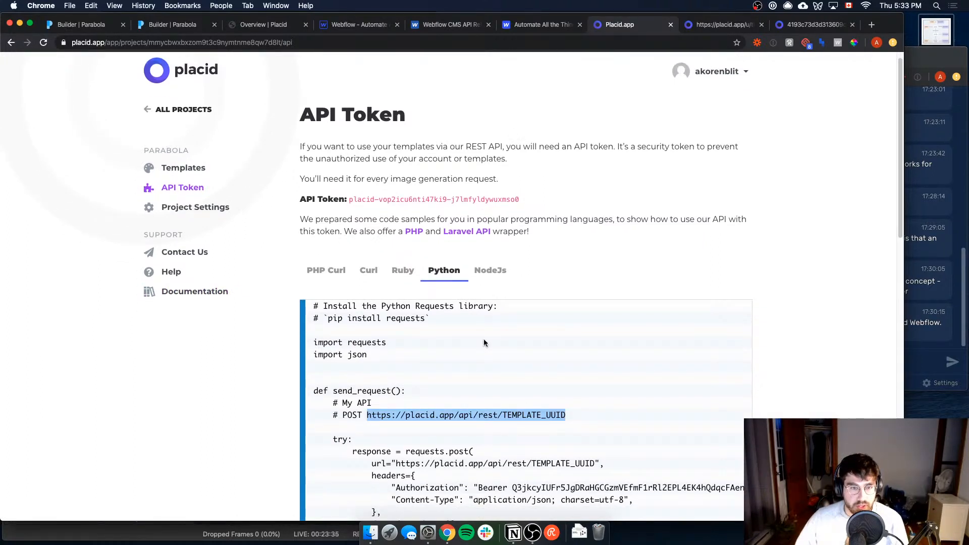
pyautogui.scroll(-2, 470, 439)
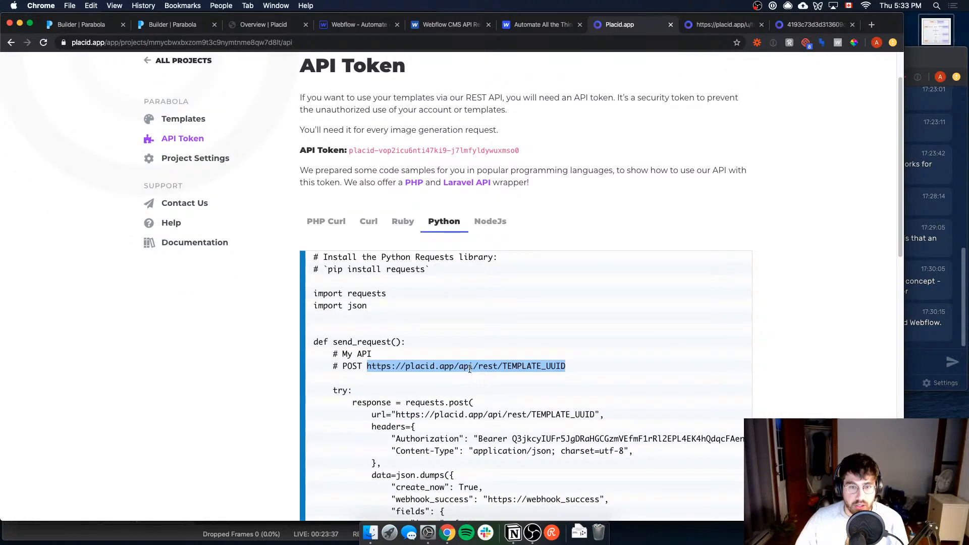
pyautogui.press('super+Tab')
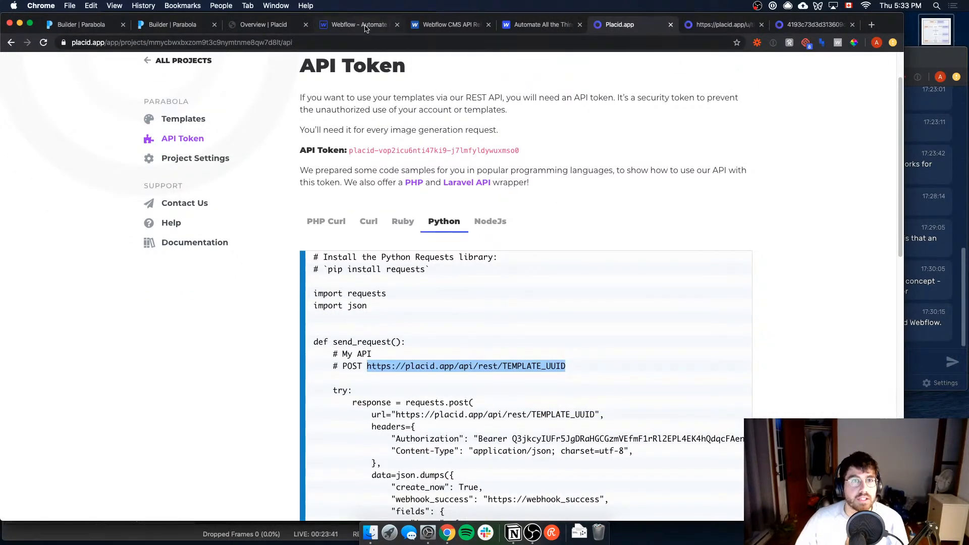
pyautogui.click(71, 23)
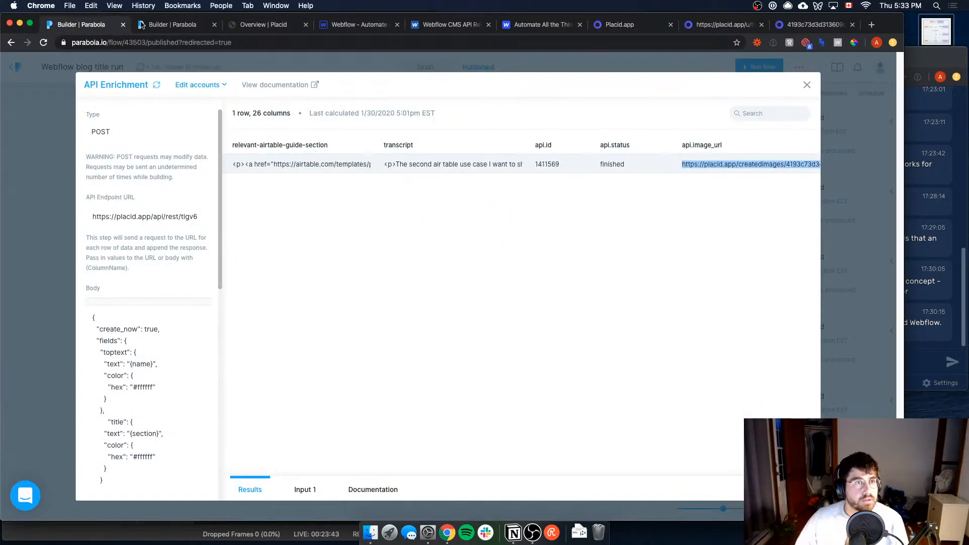
pyautogui.click(144, 25)
pyautogui.middleClick(74, 29)
pyautogui.click(134, 218)
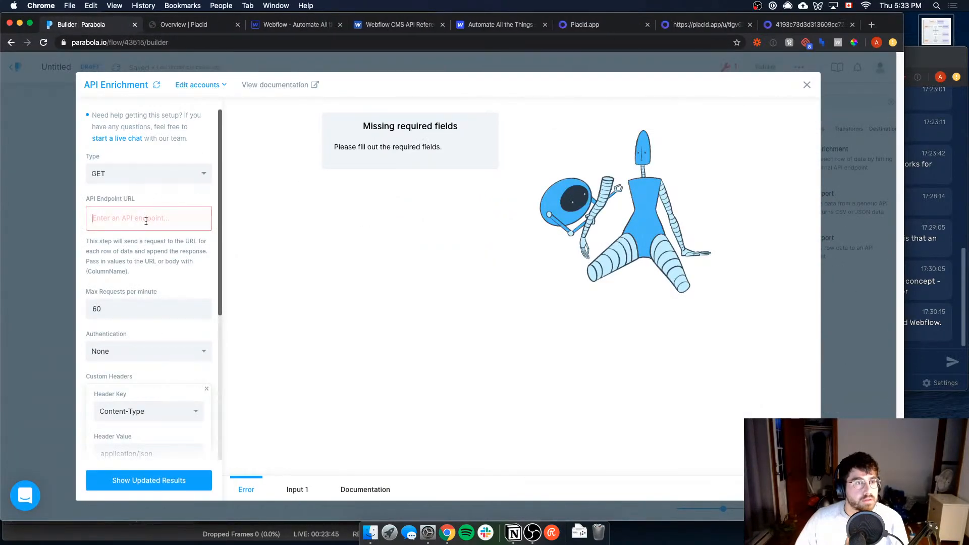
pyautogui.write('https://placid.app/api/rest/TEMPLATE_UUID')
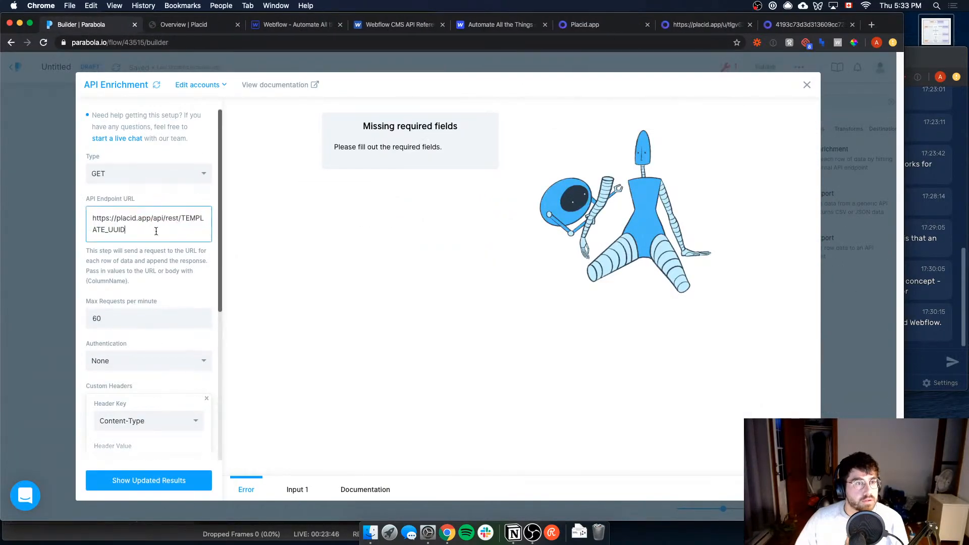
pyautogui.doubleClick(186, 222)
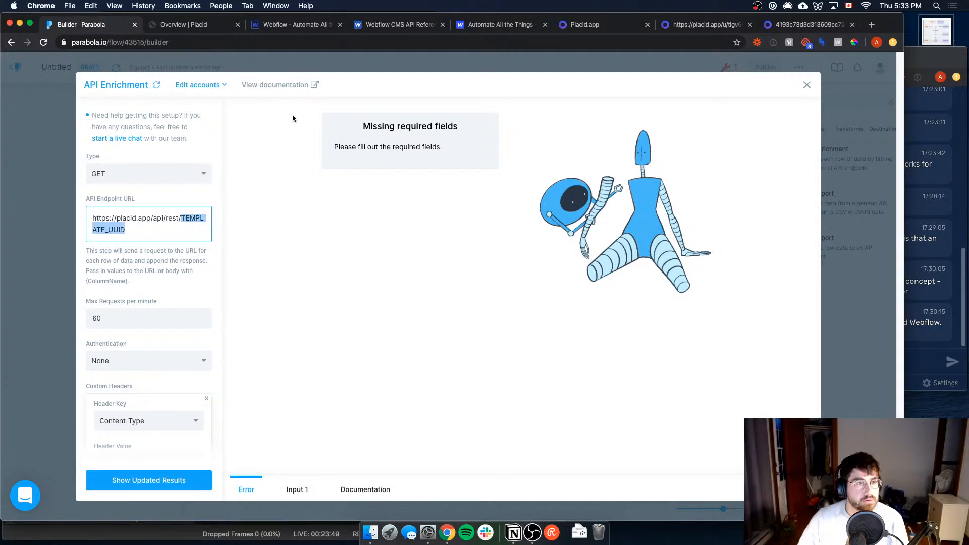
pyautogui.press('BackSpace')
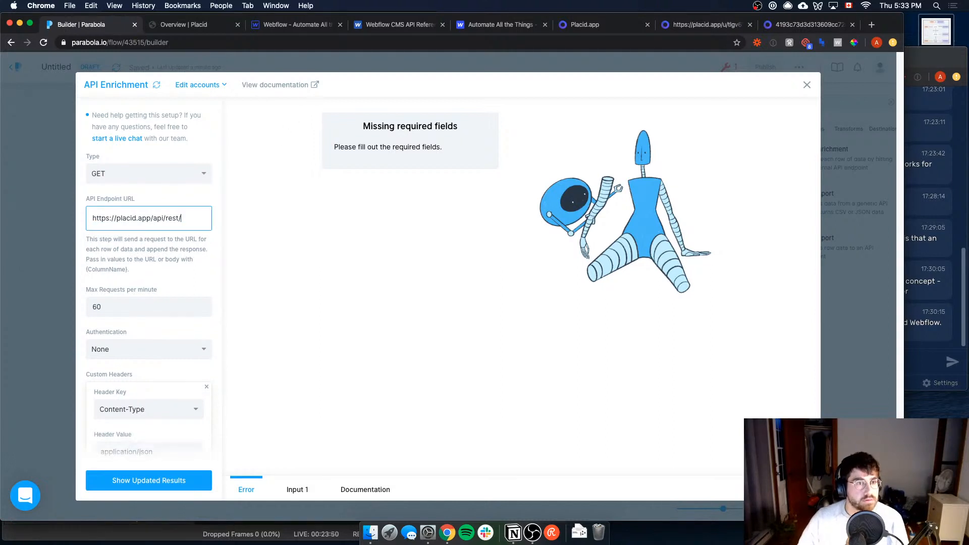
# Step: Place the Placid project page beside the Parabola builder and append the Plain & Shiny template ID, tlgv6, to the API endpoint URL
pyautogui.click(185, 26)
pyautogui.moveTo(586, 24); pyautogui.dragTo(192, 24)
pyautogui.scroll(1, 317, 232)
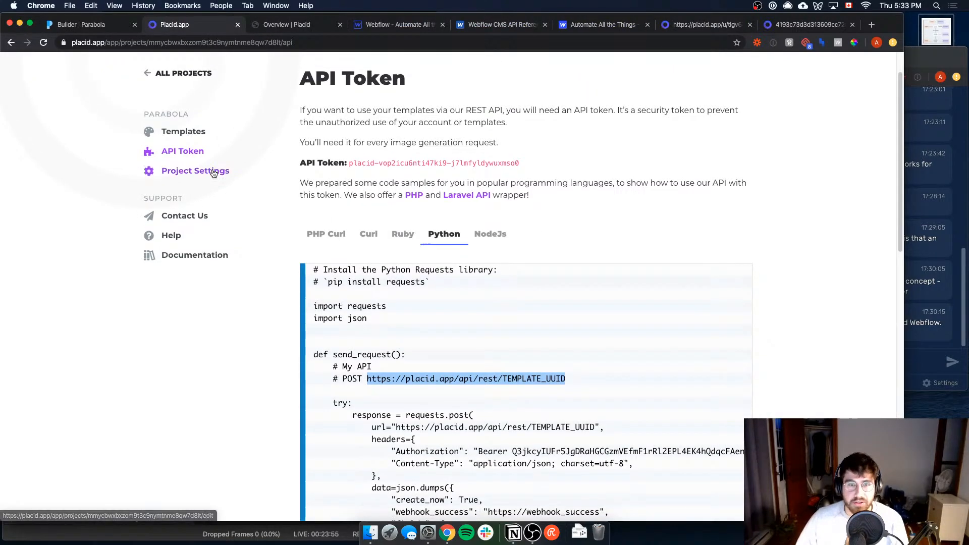
pyautogui.click(179, 132)
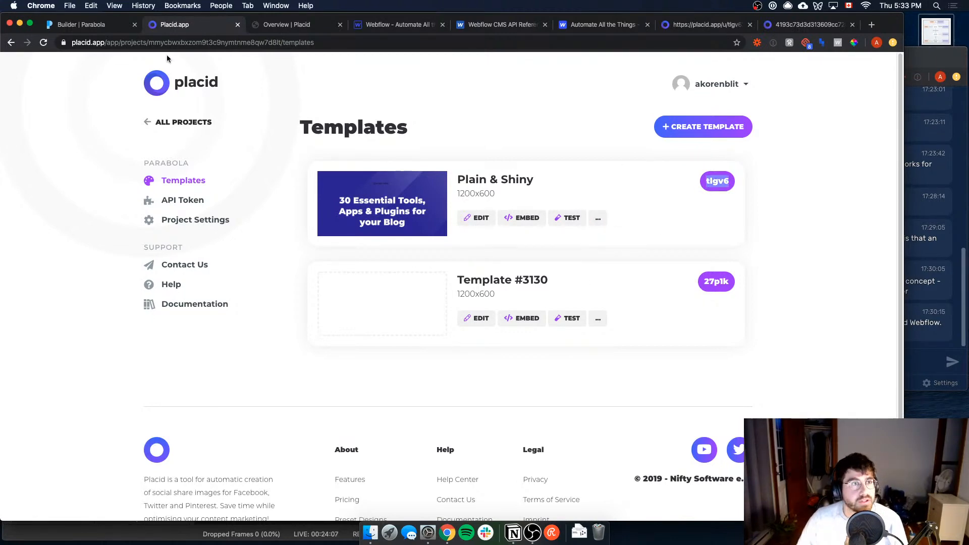
pyautogui.click(88, 24)
pyautogui.write('tlgv6')
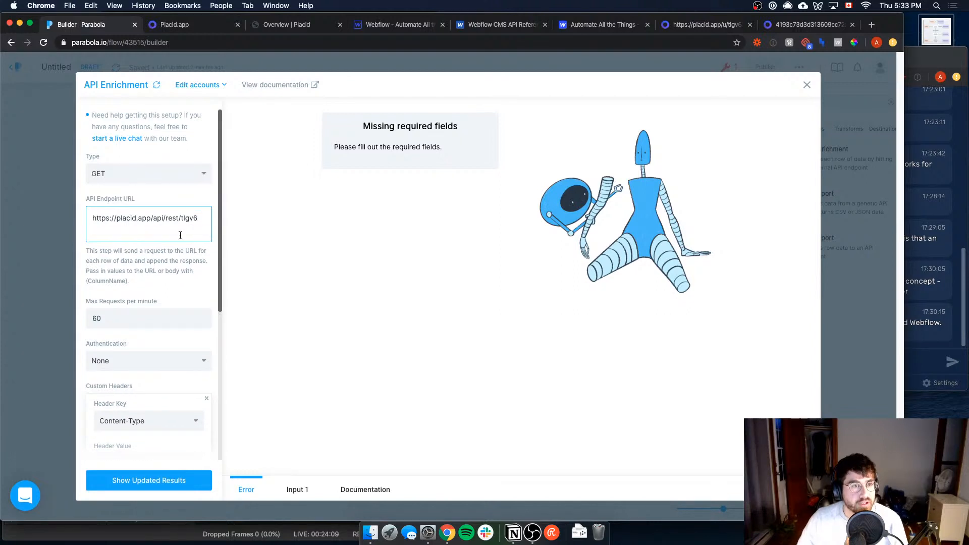
pyautogui.press('BackSpace')
# Step: Review the API Enrichment step's authentication options, Content-Type and Authorization headers, and nested keys
pyautogui.scroll(-1, 139, 303)
pyautogui.click(147, 339)
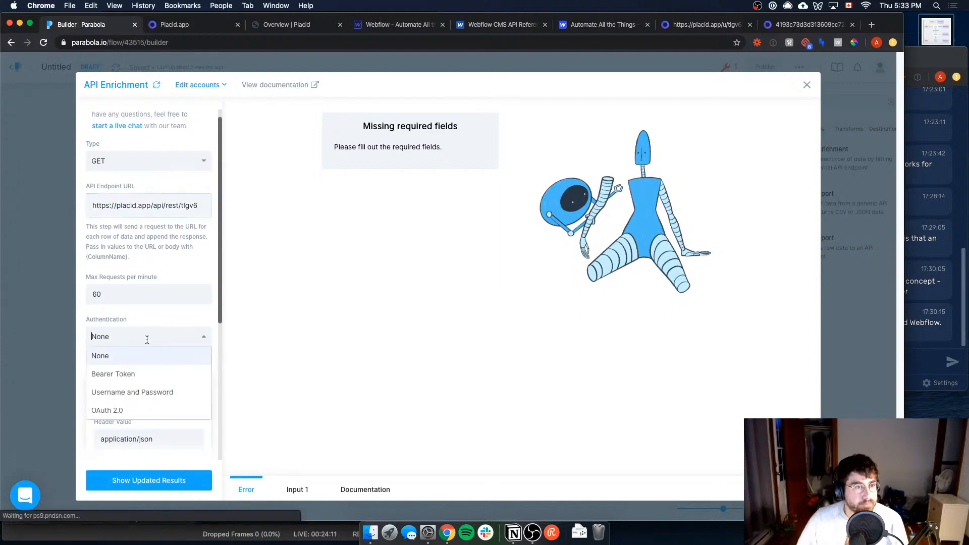
pyautogui.click(149, 325)
pyautogui.scroll(-5, 126, 308)
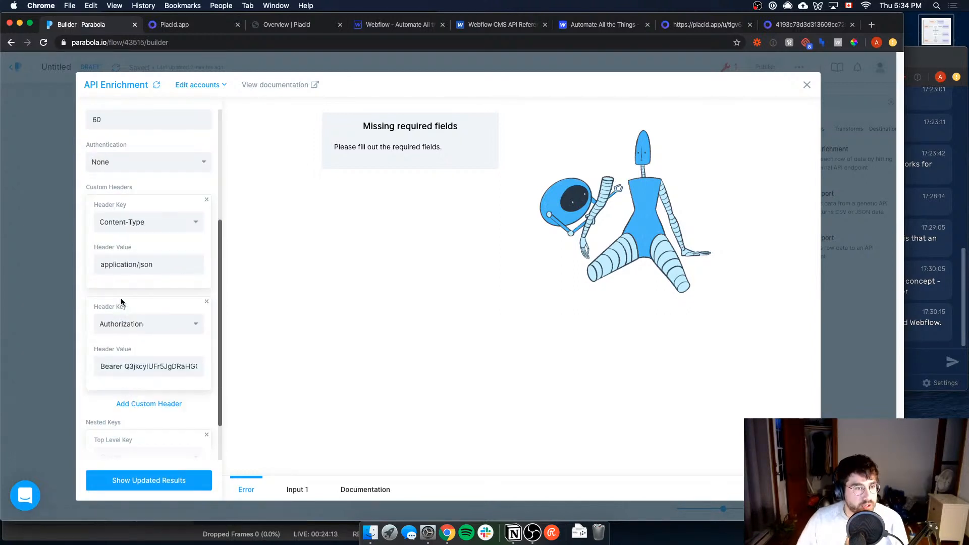
pyautogui.scroll(-3, 164, 386)
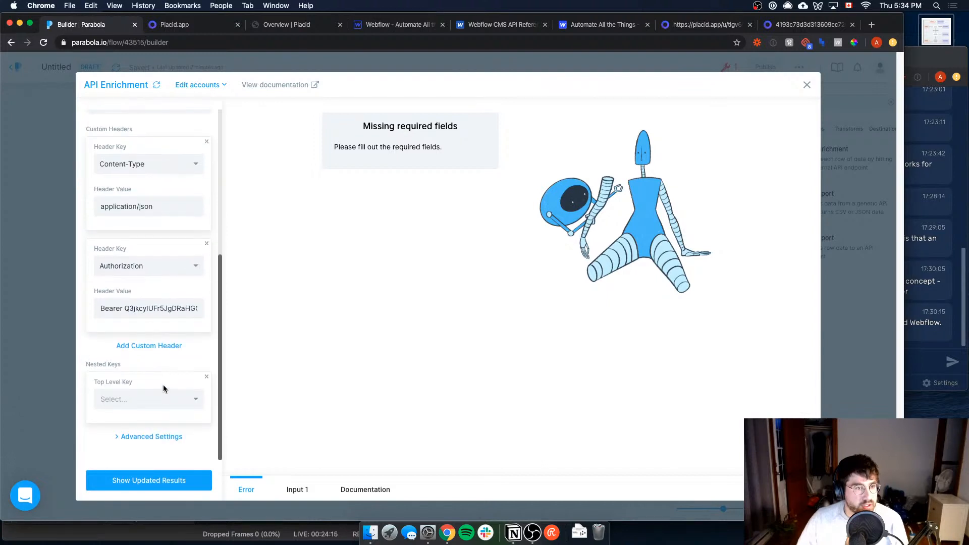
pyautogui.scroll(10, 169, 313)
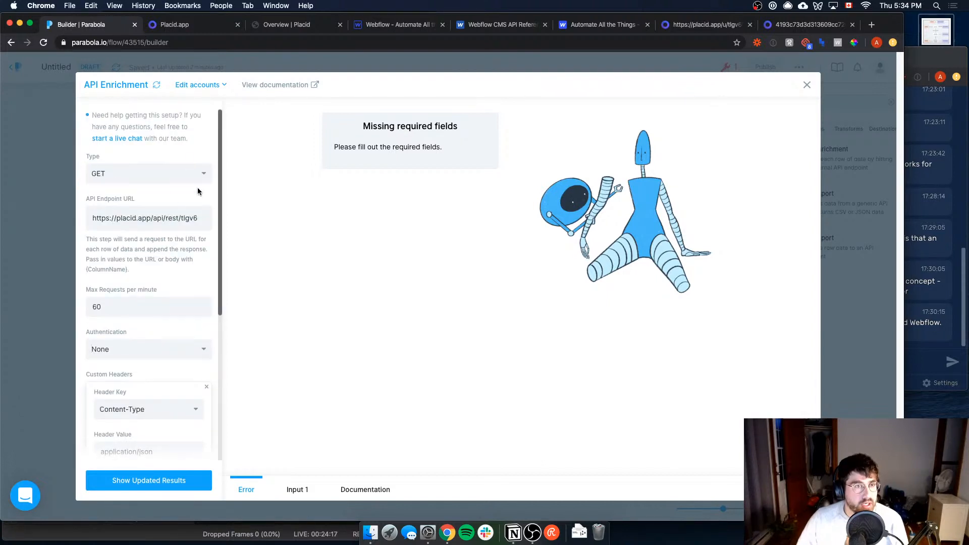
pyautogui.scroll(-4, 205, 363)
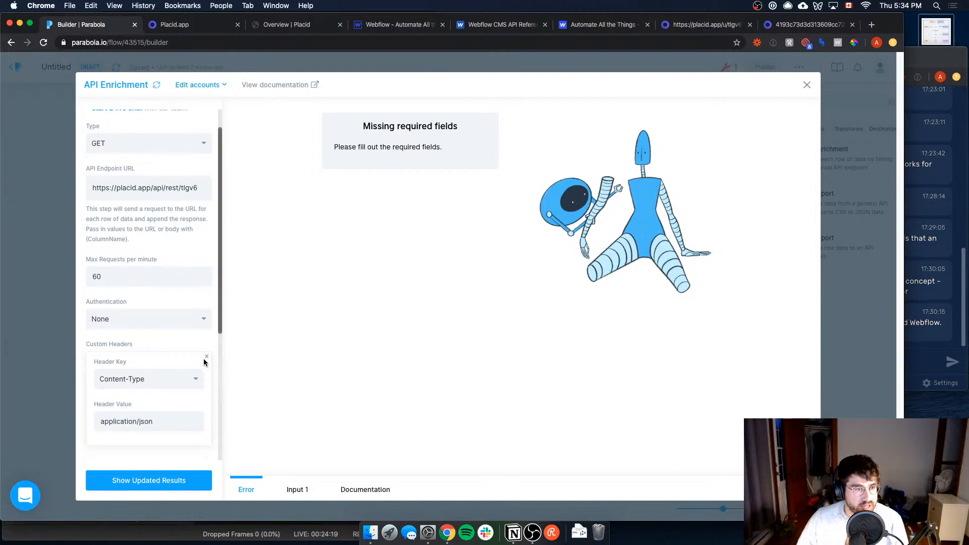
pyautogui.scroll(-10, 204, 362)
pyautogui.scroll(9, 143, 335)
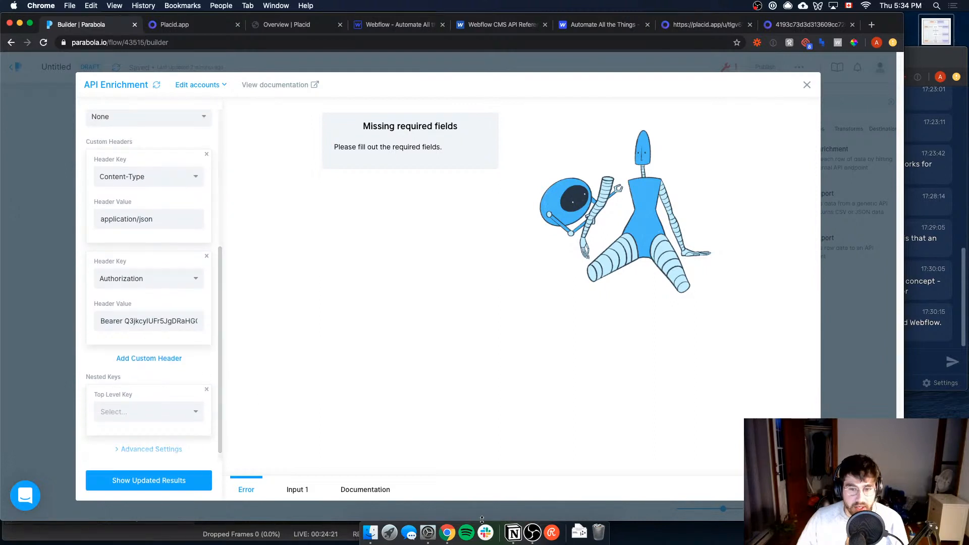
# Step: Set the API Enrichment request type to POST
pyautogui.scroll(4, 90, 313)
pyautogui.click(123, 174)
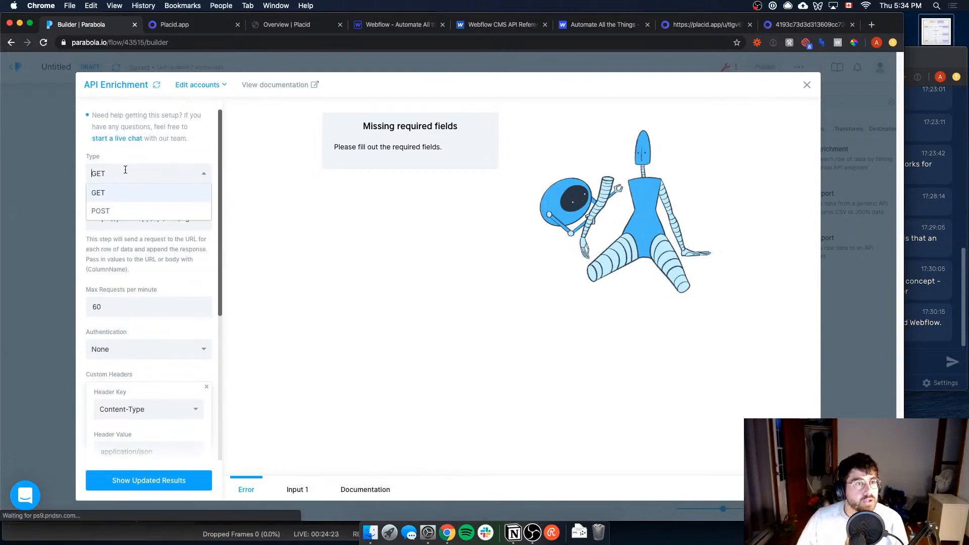
pyautogui.click(117, 209)
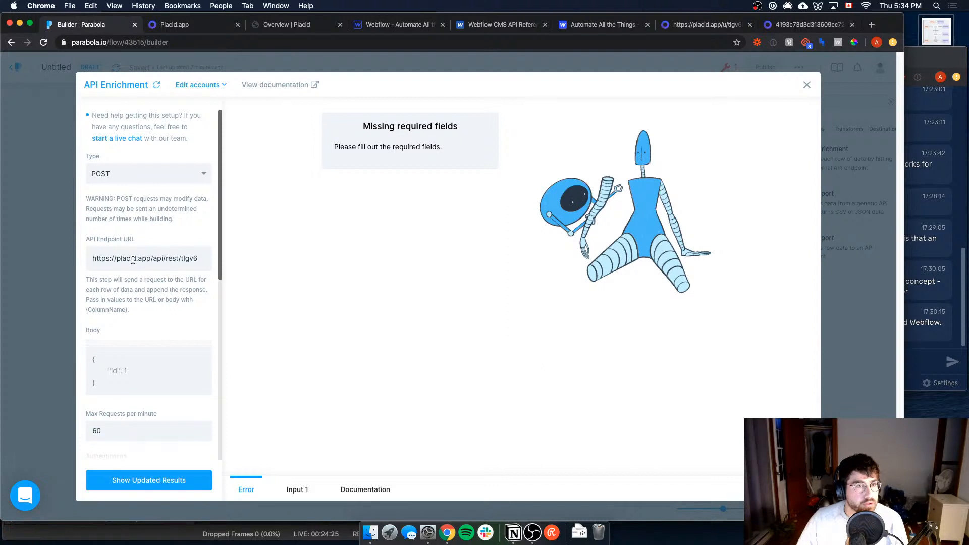
# Step: Open the Generate Image page of Placid's REST API documentation and review the endpoint, request body and response format
pyautogui.scroll(-7, 132, 260)
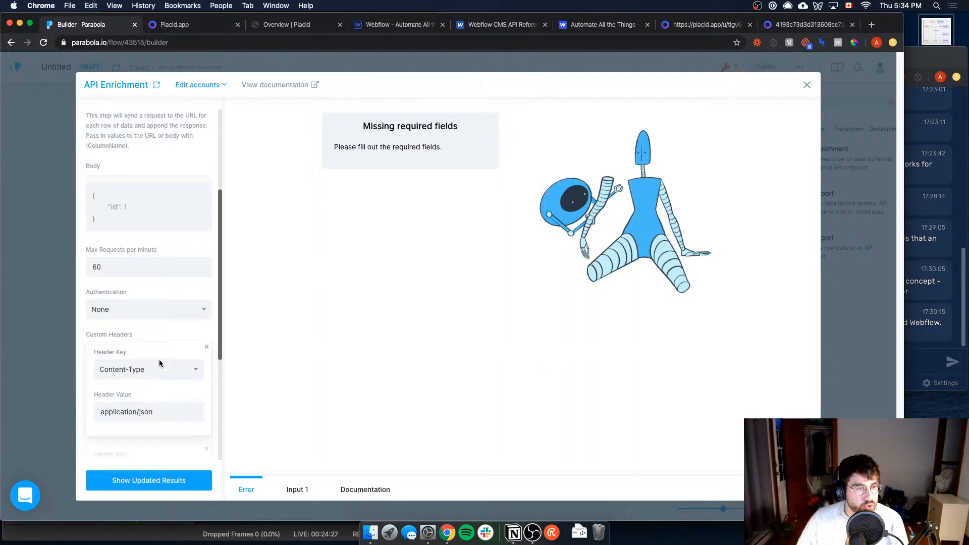
pyautogui.scroll(-7, 160, 363)
pyautogui.scroll(9, 160, 364)
pyautogui.click(125, 246)
pyautogui.scroll(3, 175, 259)
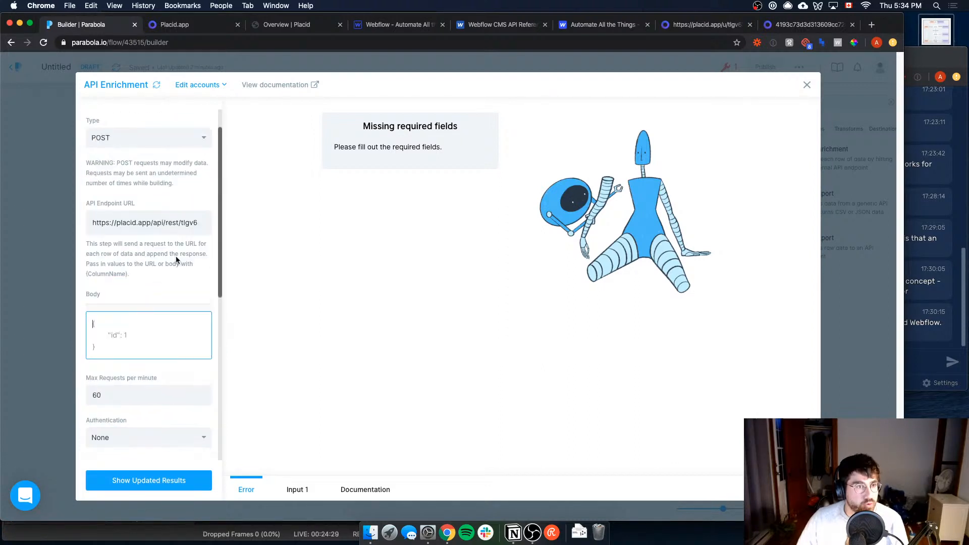
pyautogui.click(185, 25)
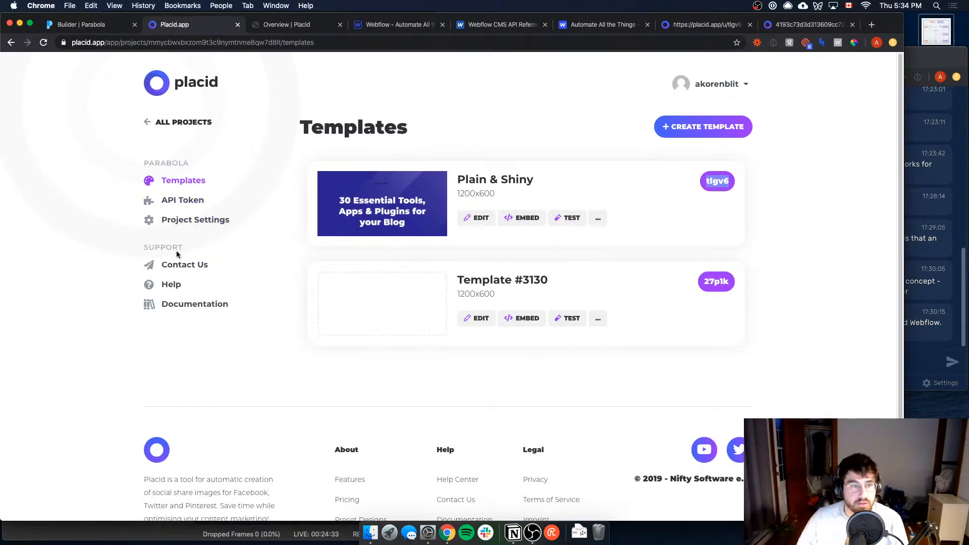
pyautogui.click(306, 25)
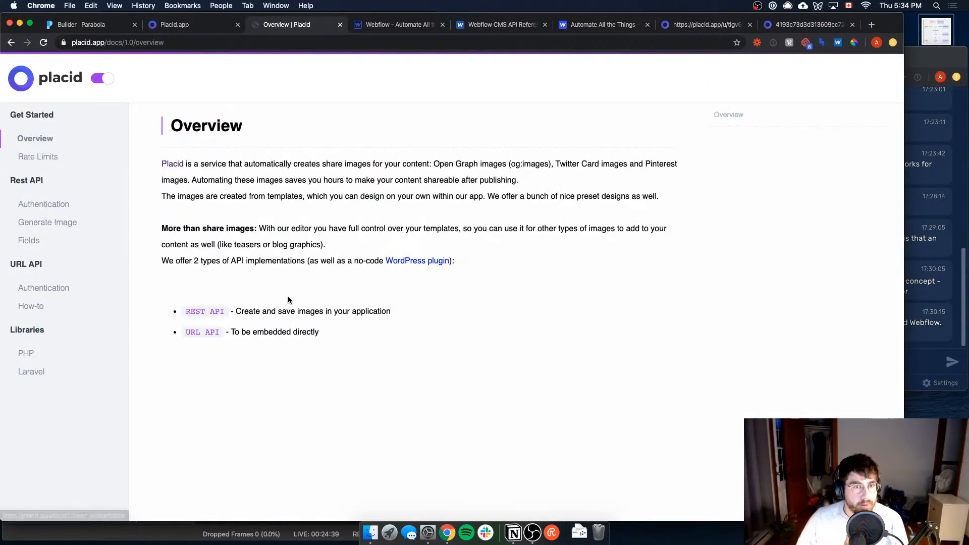
pyautogui.click(51, 222)
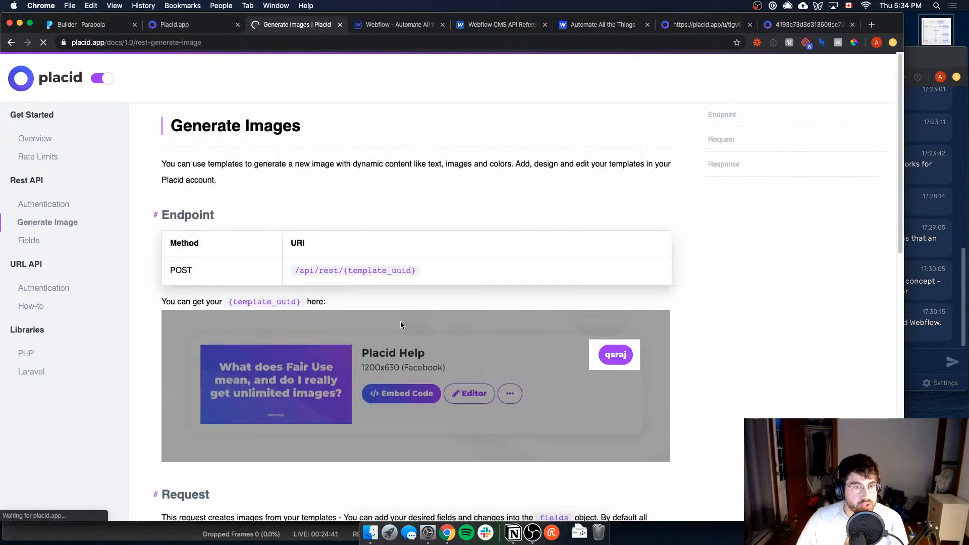
pyautogui.scroll(-4, 373, 342)
pyautogui.scroll(-4, 372, 343)
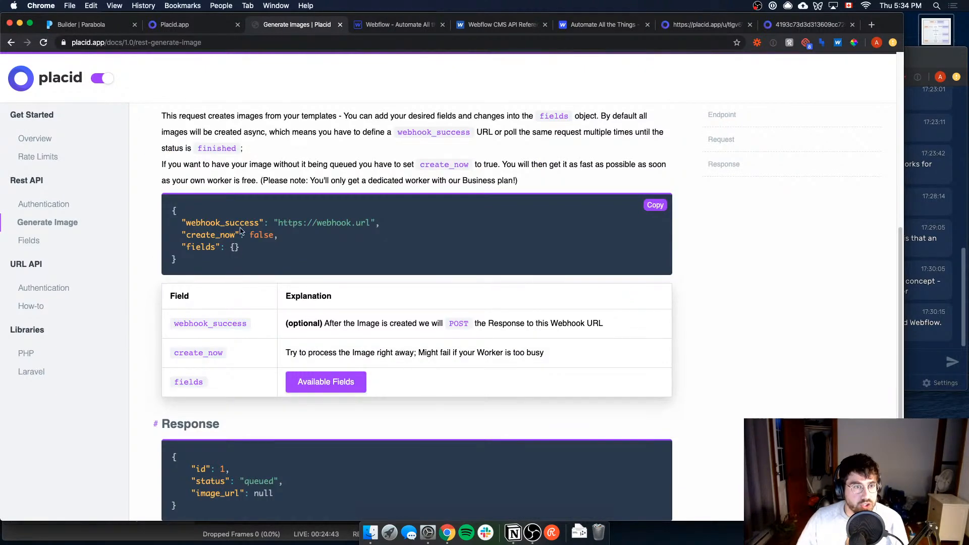
pyautogui.scroll(-6, 295, 246)
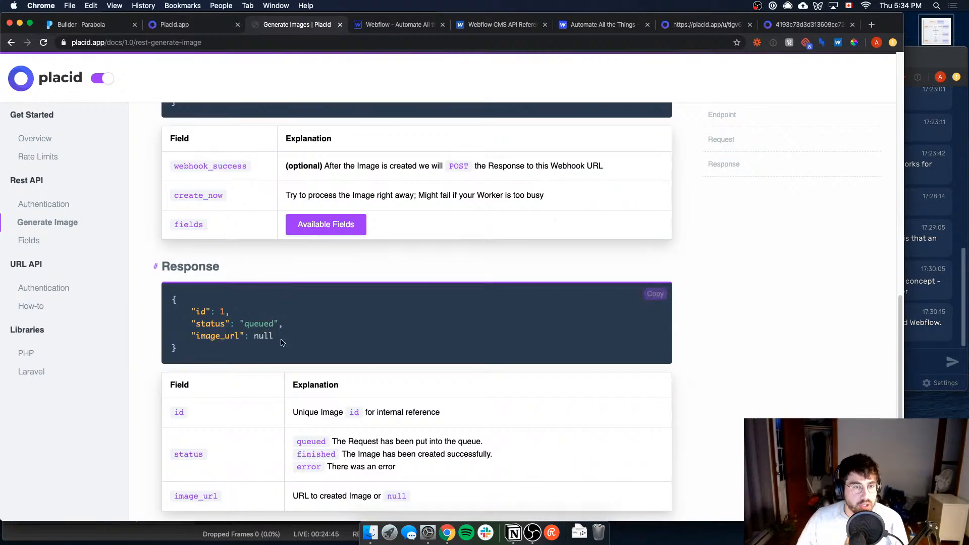
pyautogui.scroll(10, 281, 340)
pyautogui.scroll(3, 292, 304)
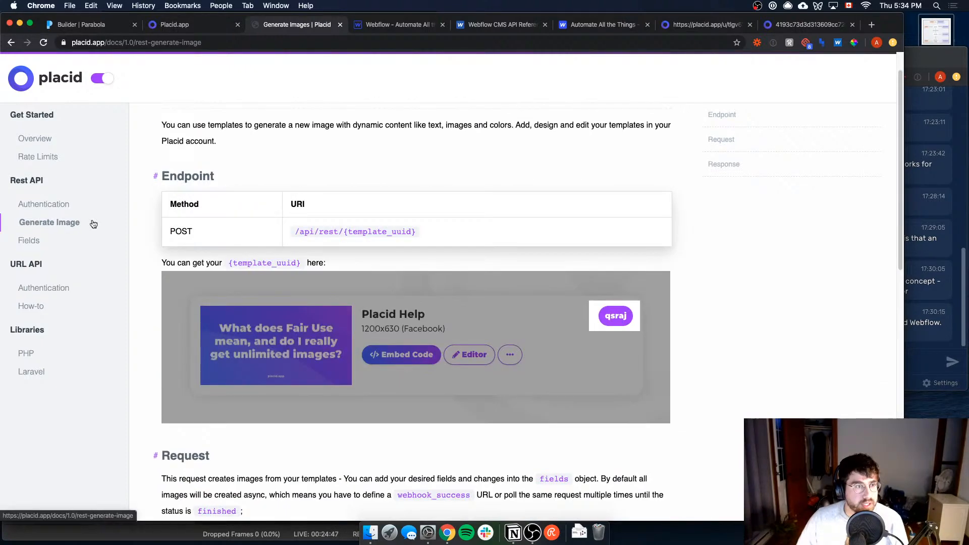
pyautogui.scroll(1, 241, 245)
# Step: Open the REST API Fields reference and examine the JSON for text, picture, browserframe and rectangle fields, especially the text field's name, text and hex colour
pyautogui.click(90, 244)
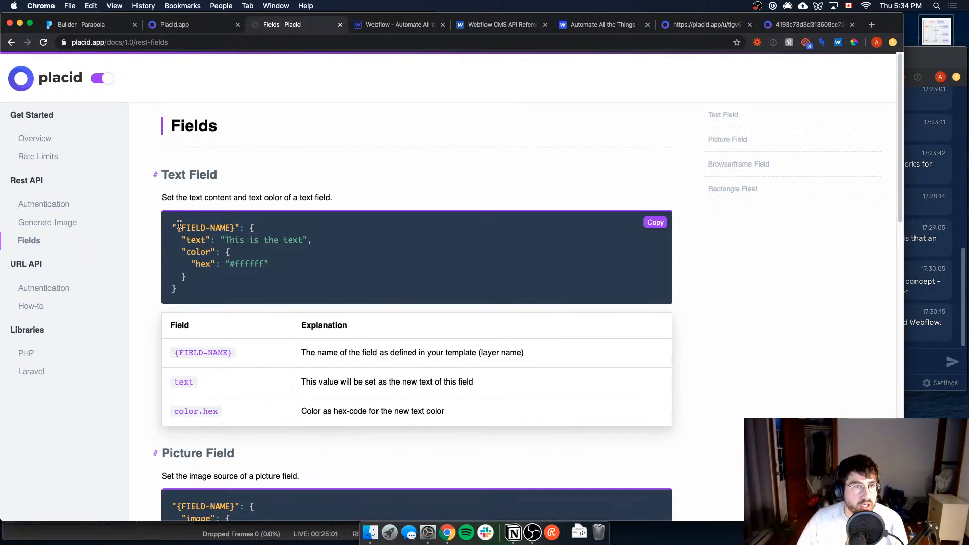
pyautogui.moveTo(171, 224); pyautogui.dragTo(230, 224)
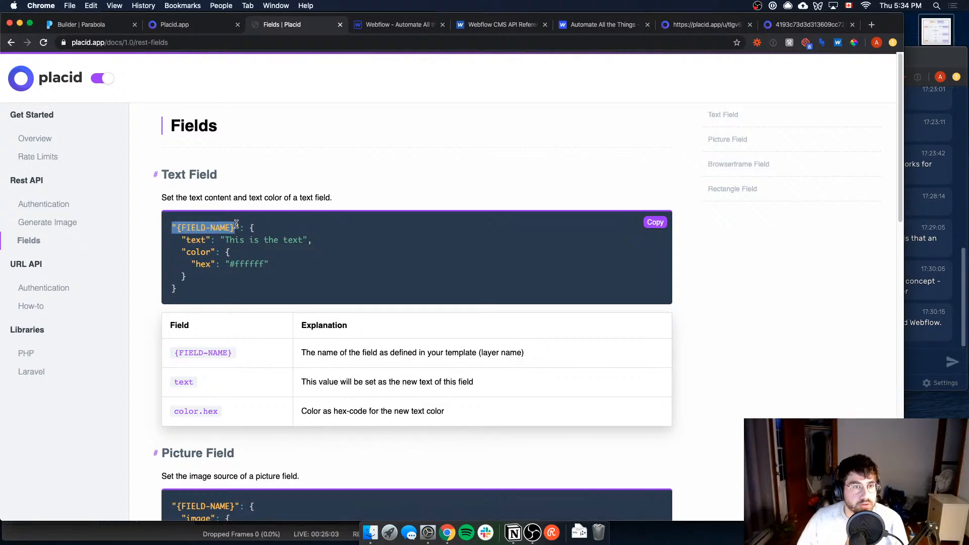
pyautogui.doubleClick(193, 227)
pyautogui.doubleClick(220, 227)
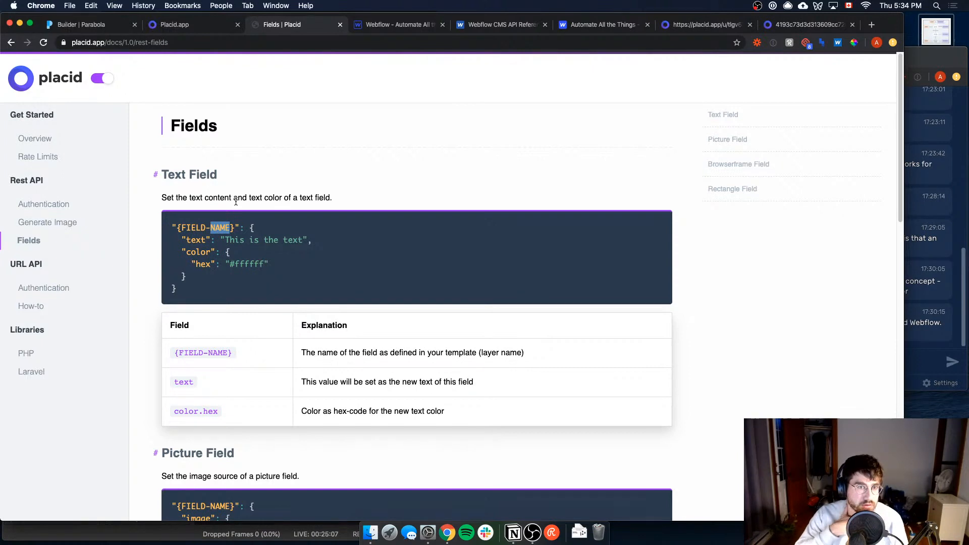
pyautogui.moveTo(182, 240); pyautogui.dragTo(291, 241)
pyautogui.doubleClick(188, 253)
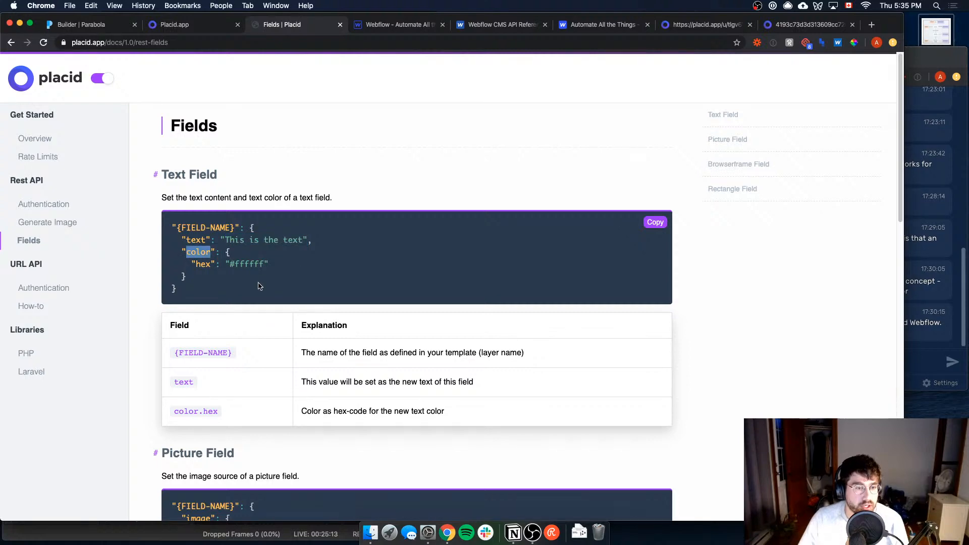
pyautogui.scroll(-3, 262, 285)
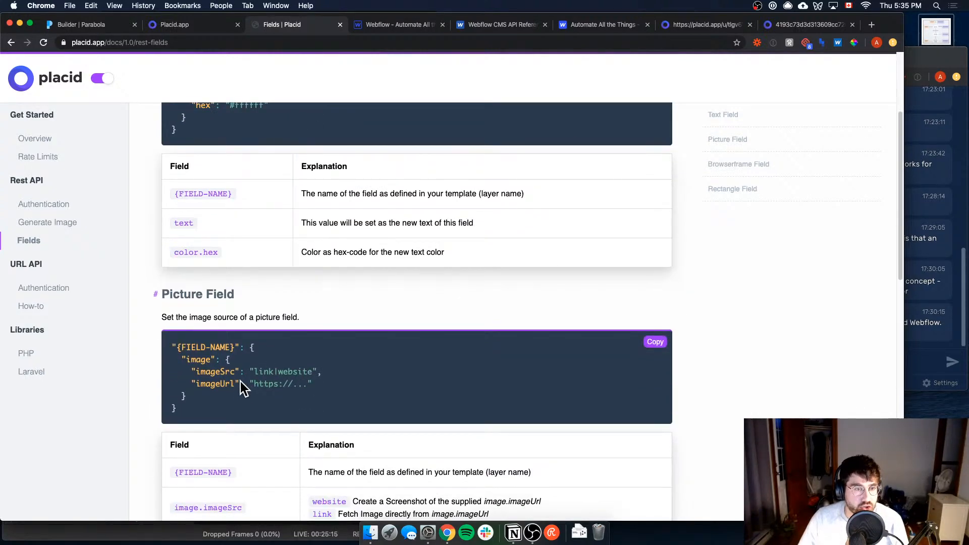
pyautogui.scroll(-5, 263, 374)
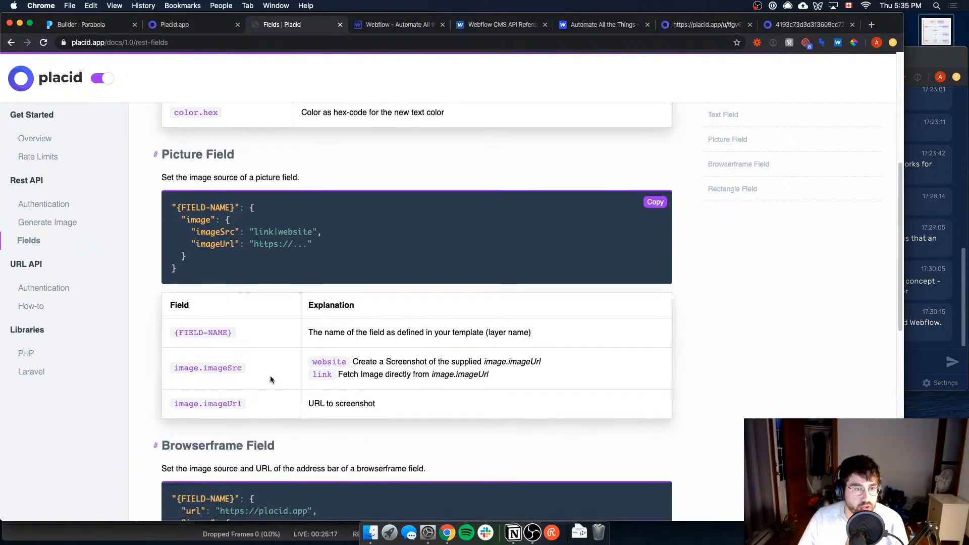
pyautogui.scroll(-5, 255, 427)
pyautogui.scroll(-3, 255, 427)
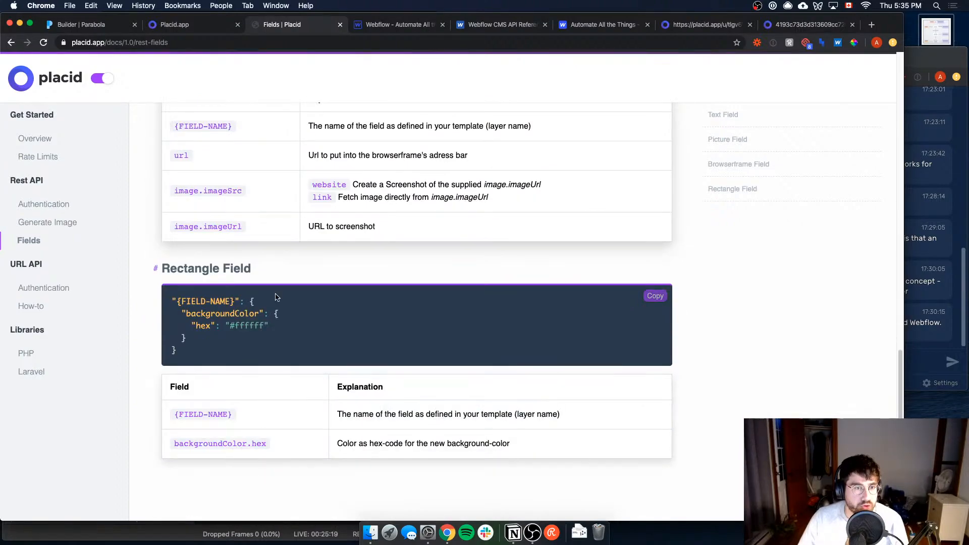
pyautogui.scroll(8, 261, 379)
pyautogui.scroll(10, 257, 269)
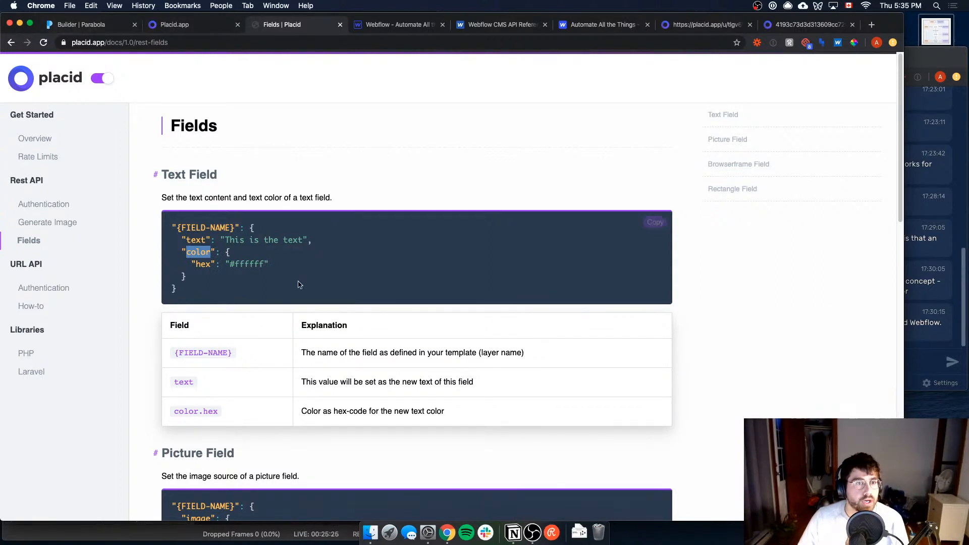
pyautogui.moveTo(225, 236); pyautogui.dragTo(277, 239)
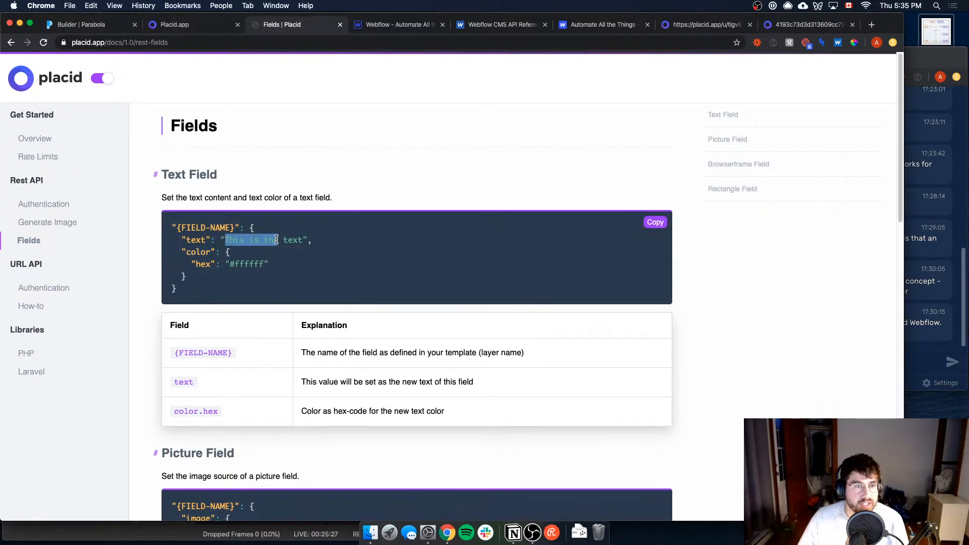
pyautogui.doubleClick(238, 258)
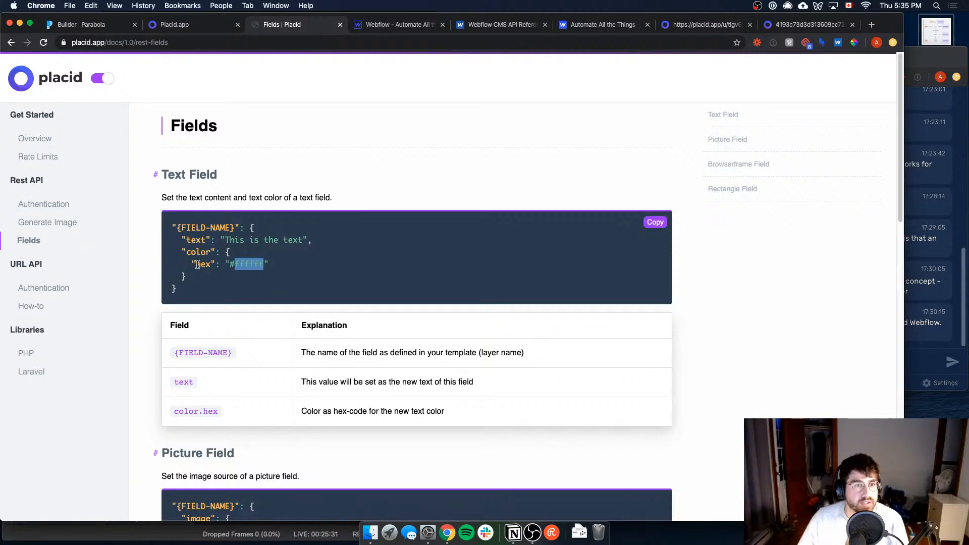
# Step: Copy the JSON with create_now true, toptext {name}, title {section} and #ffffff colours from the Notion cheatsheet into the Parabola API Enrichment body
pyautogui.click(91, 27)
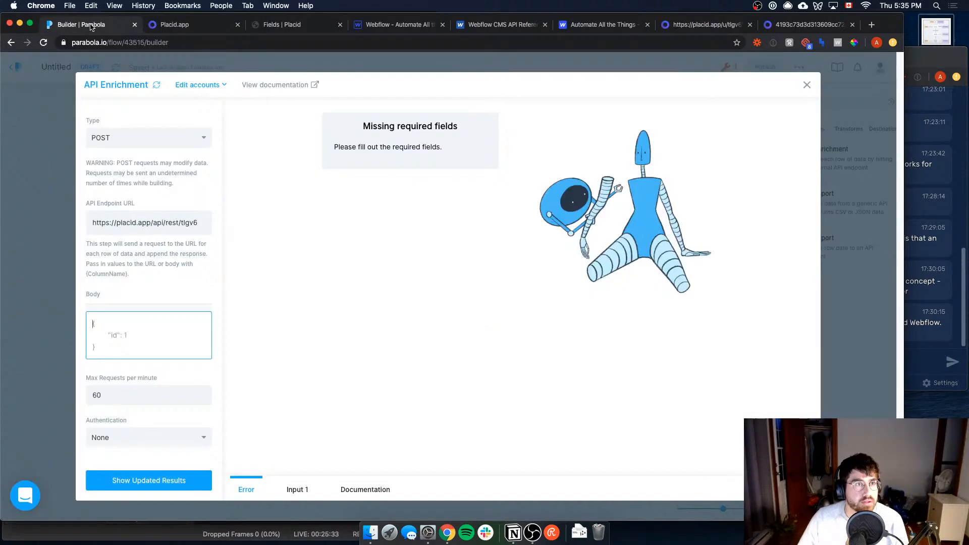
pyautogui.click(511, 529)
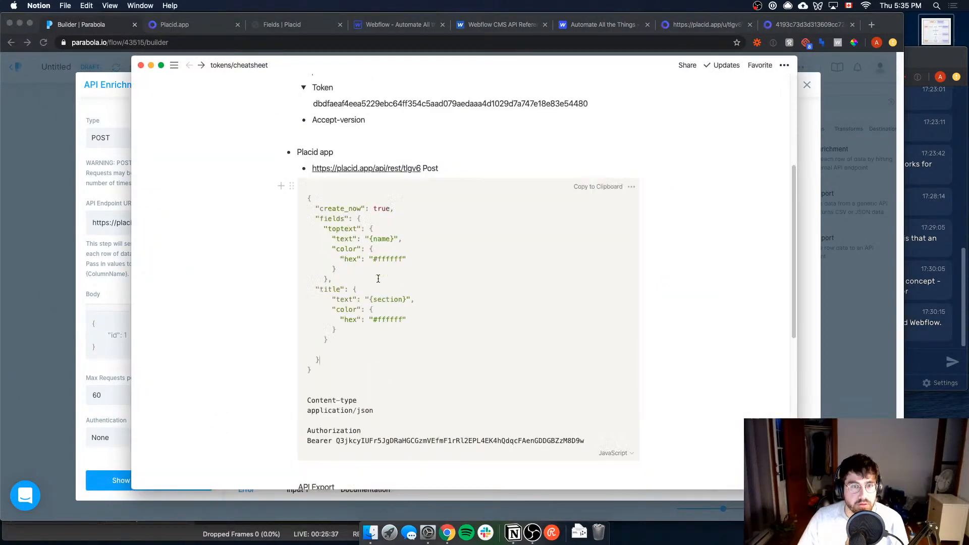
pyautogui.scroll(3, 378, 279)
pyautogui.scroll(-4, 400, 354)
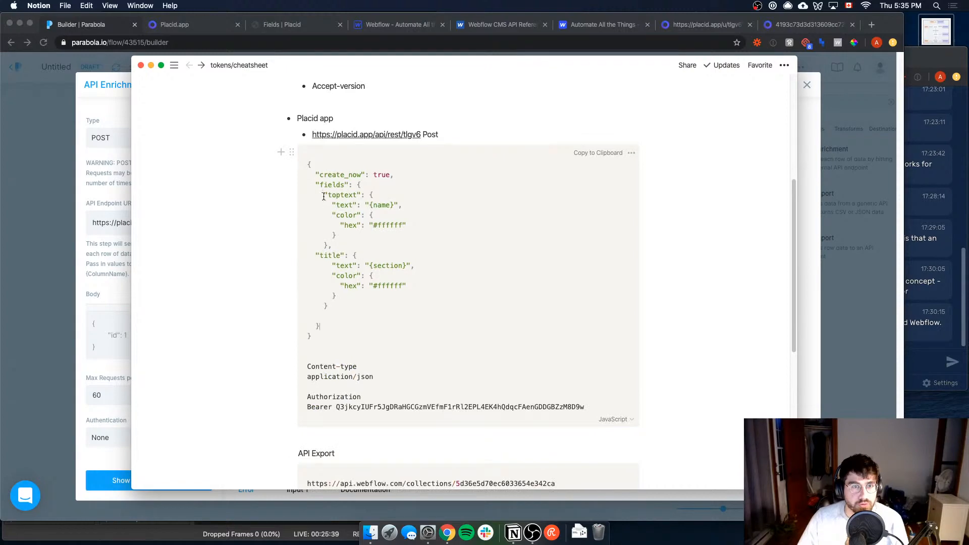
pyautogui.moveTo(307, 165); pyautogui.dragTo(384, 344)
pyautogui.press('super+c')
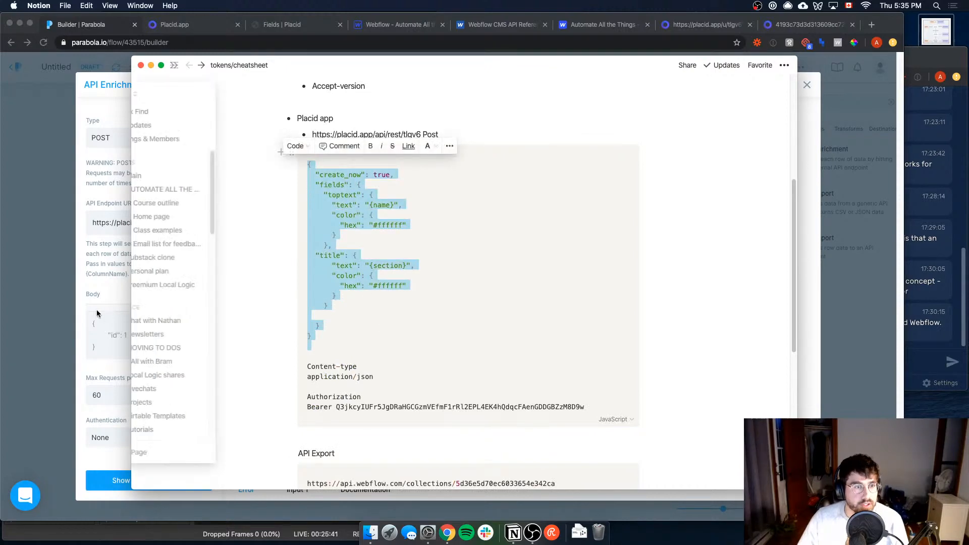
pyautogui.click(99, 336)
pyautogui.press('super+v')
# Step: Compare the {name} and {section} placeholders in the request body with the name and section columns of the step's input data
pyautogui.scroll(1, 117, 333)
pyautogui.scroll(-3, 126, 332)
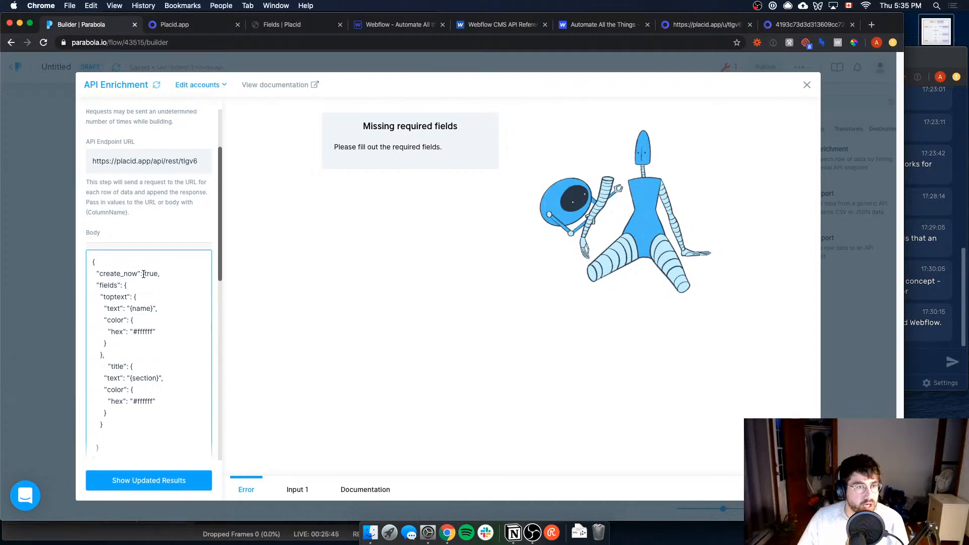
pyautogui.click(105, 297)
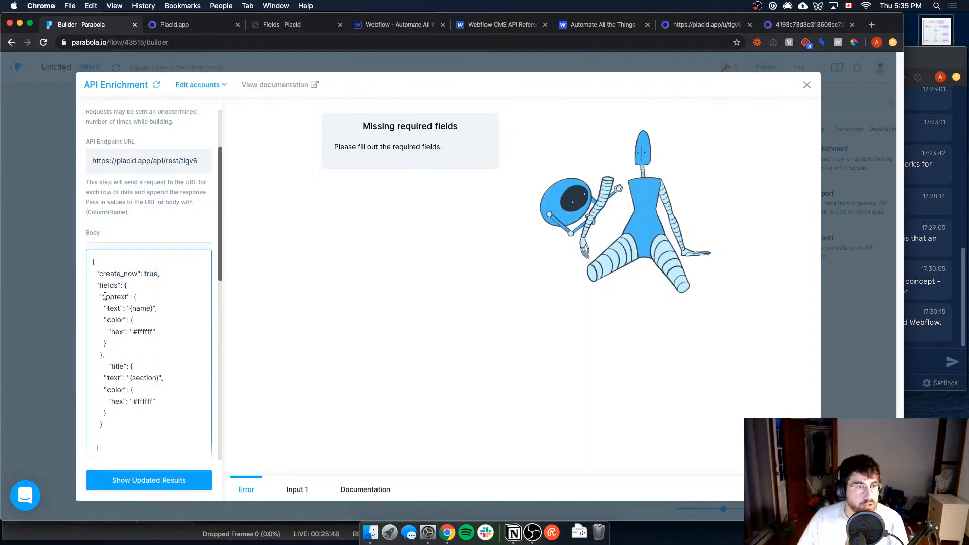
pyautogui.doubleClick(133, 308)
pyautogui.click(297, 490)
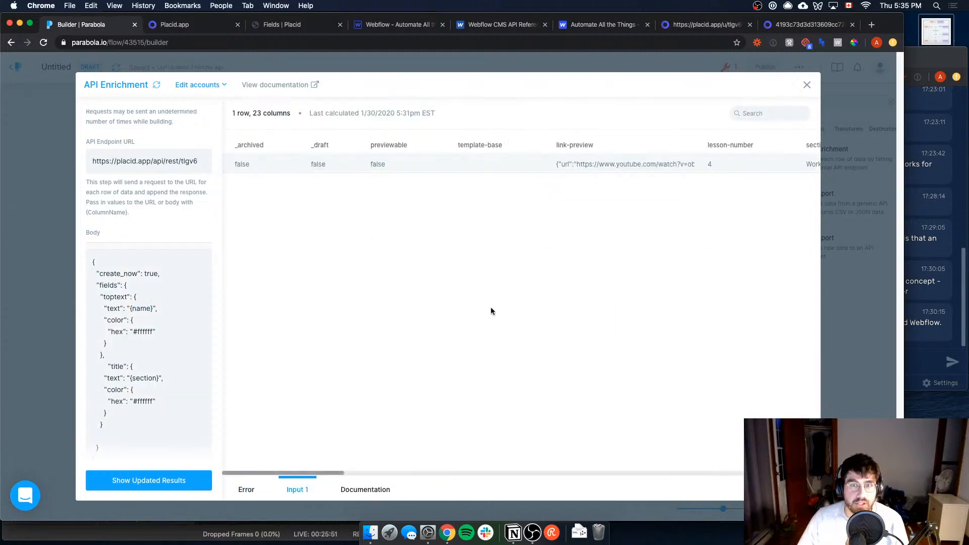
pyautogui.moveTo(305, 474); pyautogui.dragTo(402, 414)
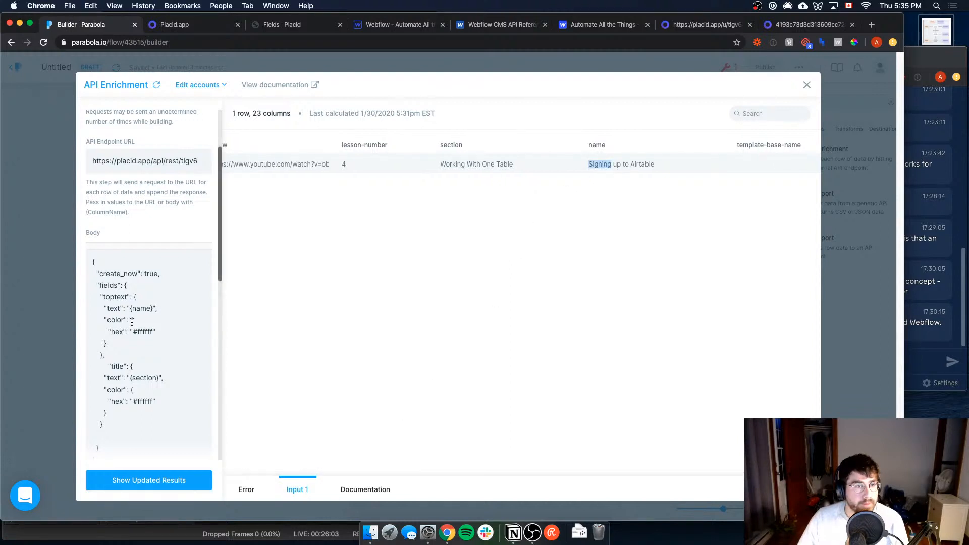
pyautogui.scroll(-2, 144, 332)
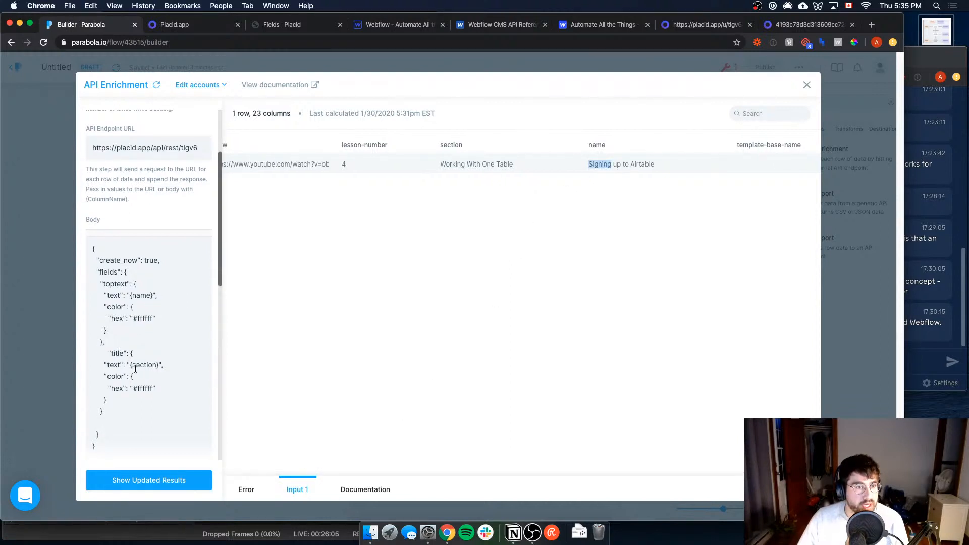
pyautogui.moveTo(131, 364); pyautogui.dragTo(156, 359)
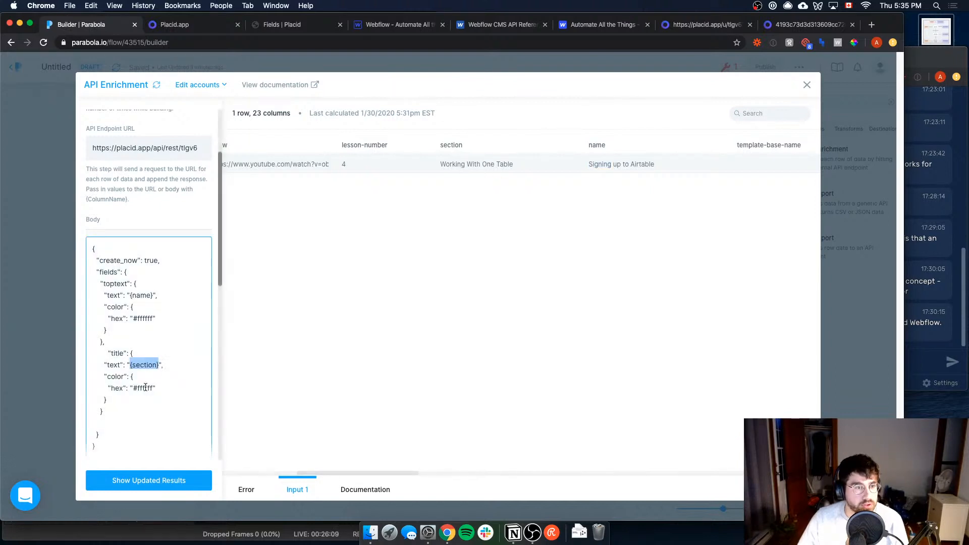
pyautogui.scroll(-6, 144, 396)
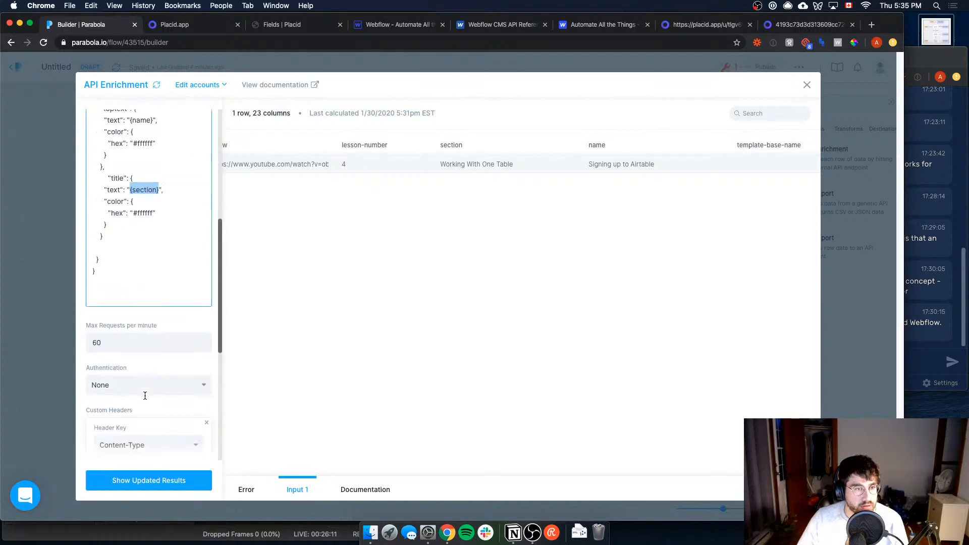
pyautogui.scroll(3, 180, 326)
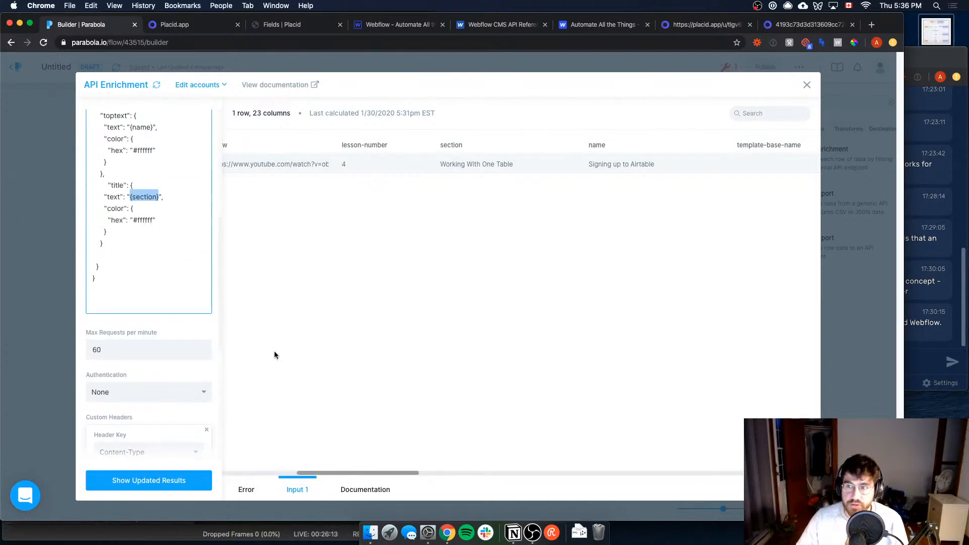
# Step: Update the API Enrichment results to send the POST request, and find the api.image_url column in the output
pyautogui.click(261, 490)
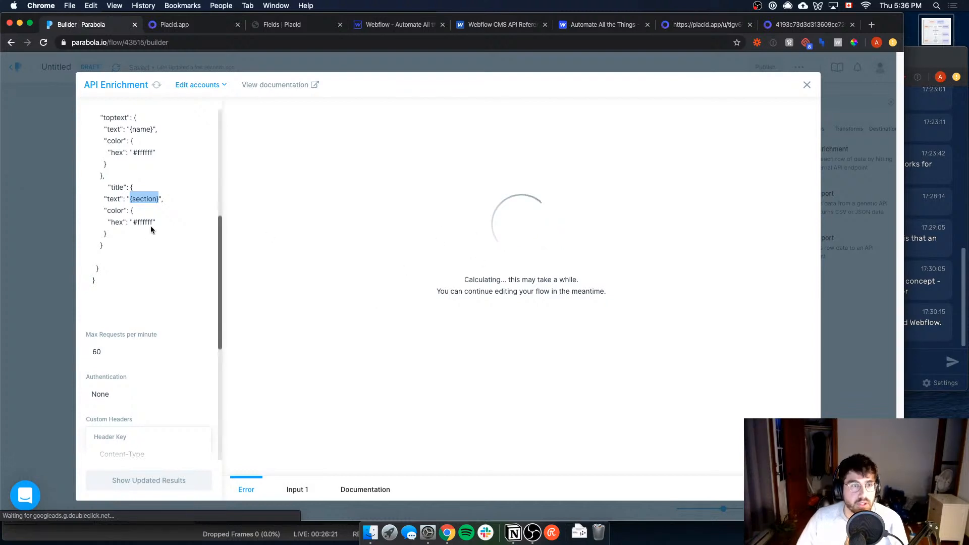
pyautogui.scroll(5, 151, 227)
pyautogui.scroll(-2, 171, 234)
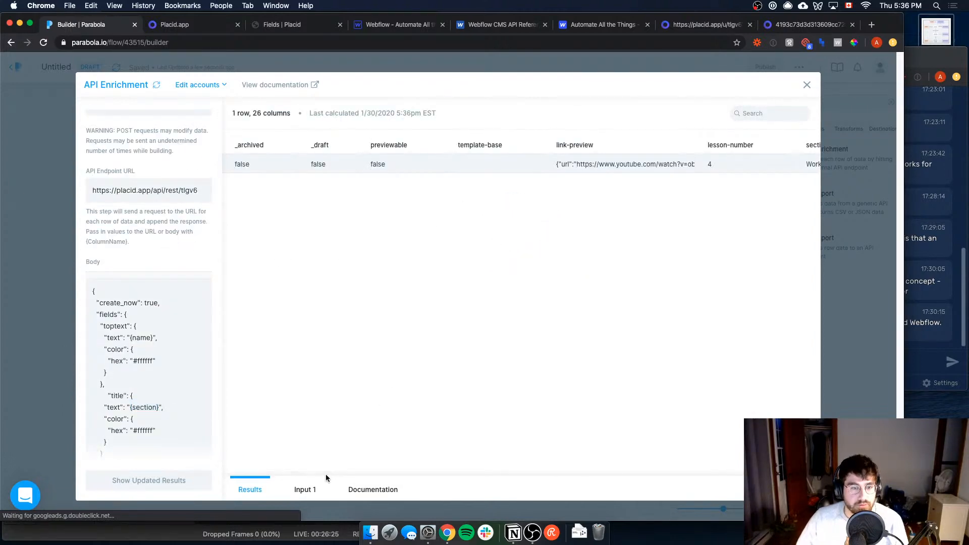
pyautogui.moveTo(328, 474); pyautogui.dragTo(727, 473)
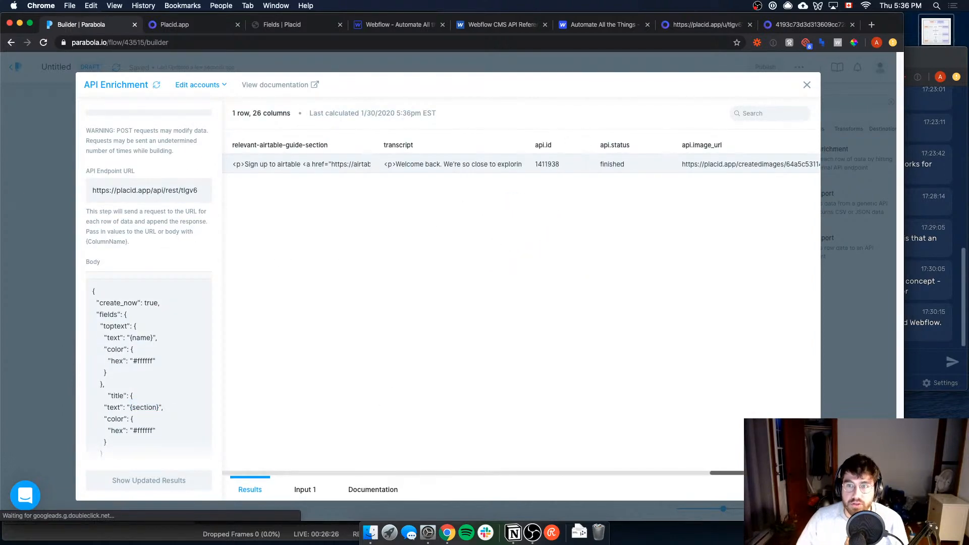
# Step: Copy the api.image_url value, open it in a new browser tab to view the generated thumbnail, and return to the Parabola builder
pyautogui.tripleClick(785, 165)
pyautogui.press('super+c')
pyautogui.press('super+t')
pyautogui.press('super+v')
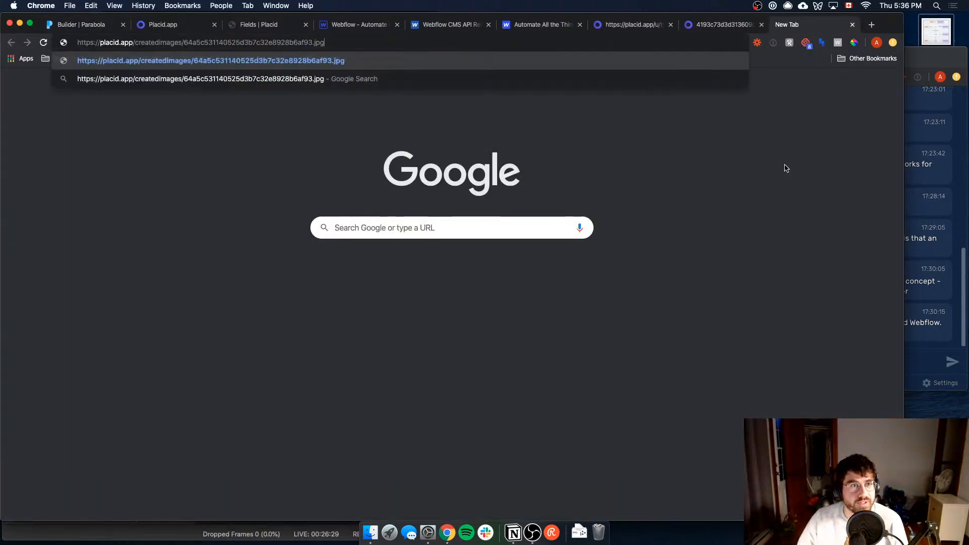
pyautogui.press('Return')
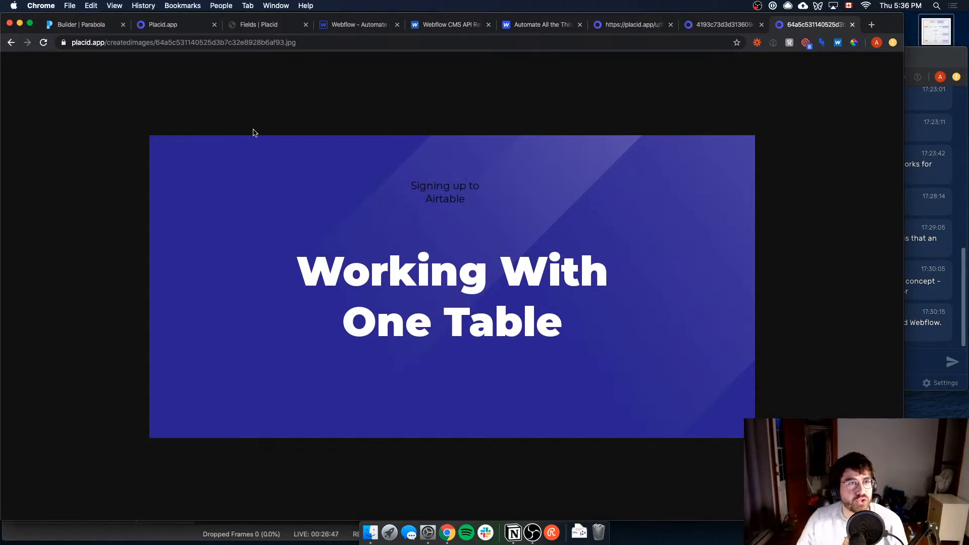
pyautogui.hotkey('ctrl', 'Tab')
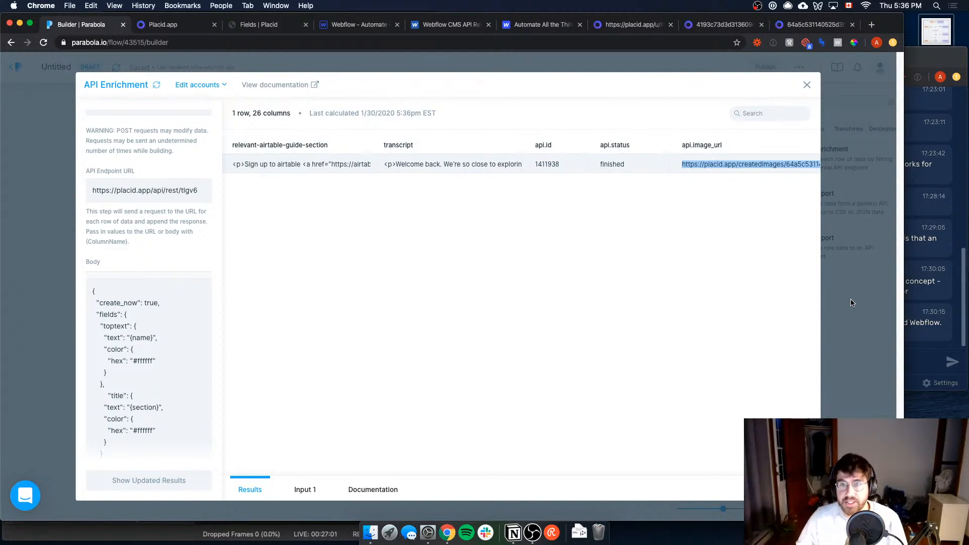
# Step: Locate the testingplacid column and the api.image_url value in the API Enrichment results, and close the step's settings
pyautogui.moveTo(701, 472); pyautogui.dragTo(606, 472)
pyautogui.doubleClick(497, 145)
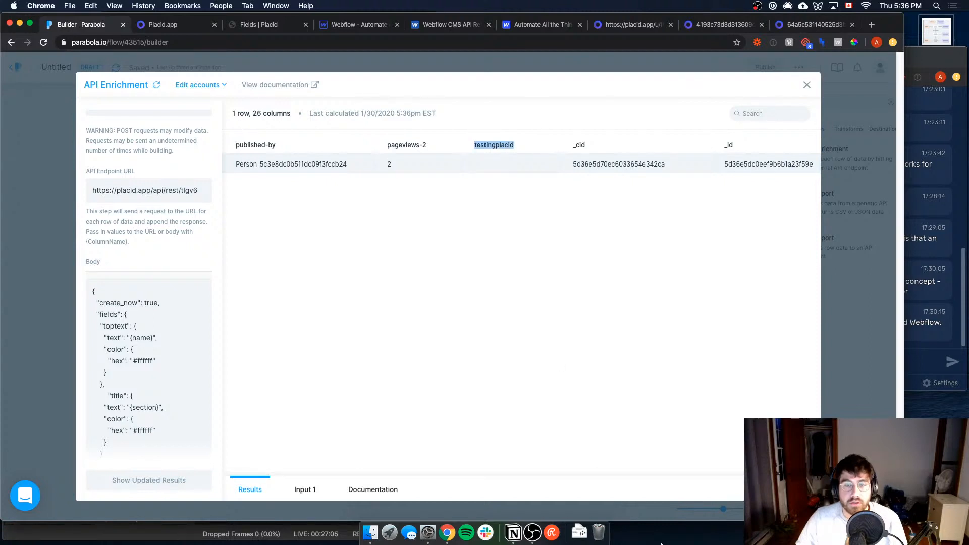
pyautogui.click(734, 476)
pyautogui.moveTo(700, 474); pyautogui.dragTo(818, 475)
pyautogui.moveTo(682, 164); pyautogui.dragTo(786, 269)
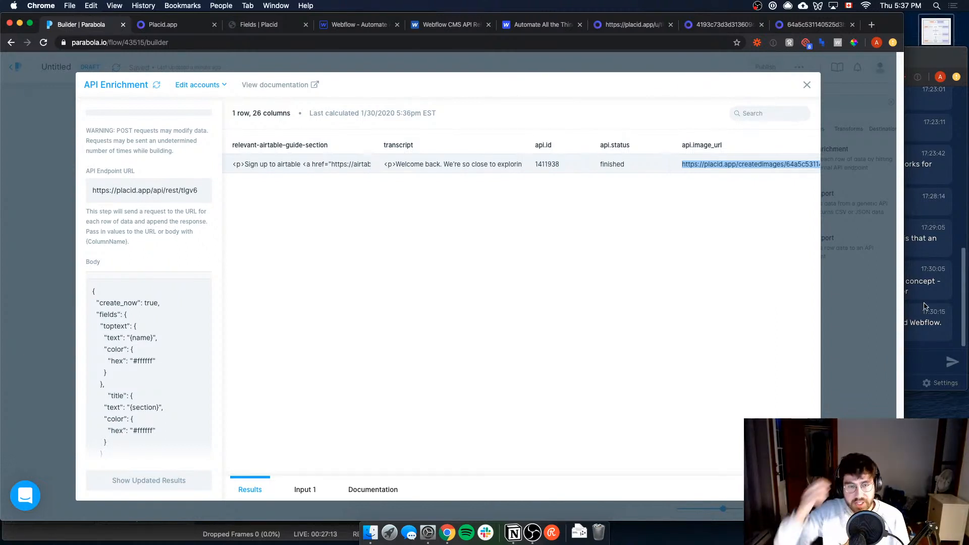
pyautogui.click(864, 332)
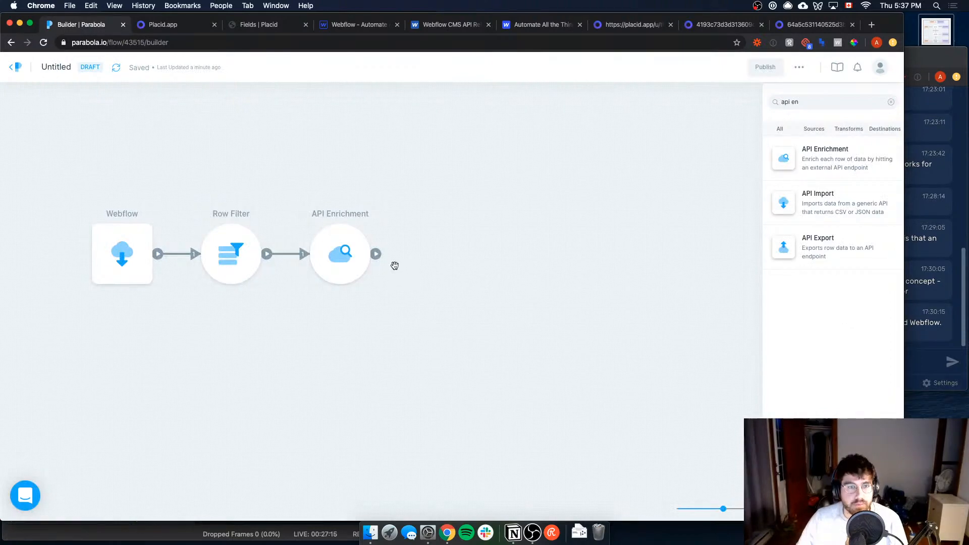
# Step: Find the API Export step, add it after API Enrichment in the flow, and open its settings
pyautogui.click(793, 103)
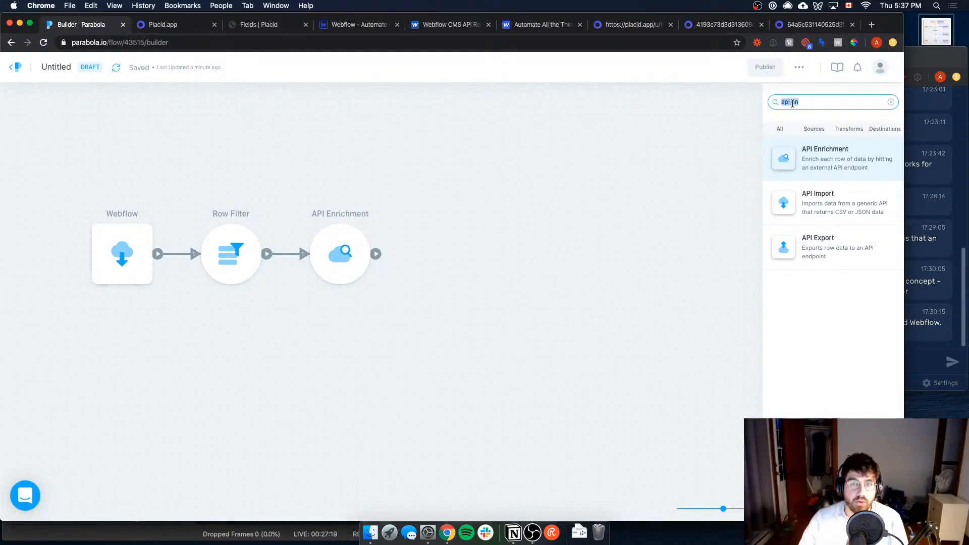
pyautogui.write('export')
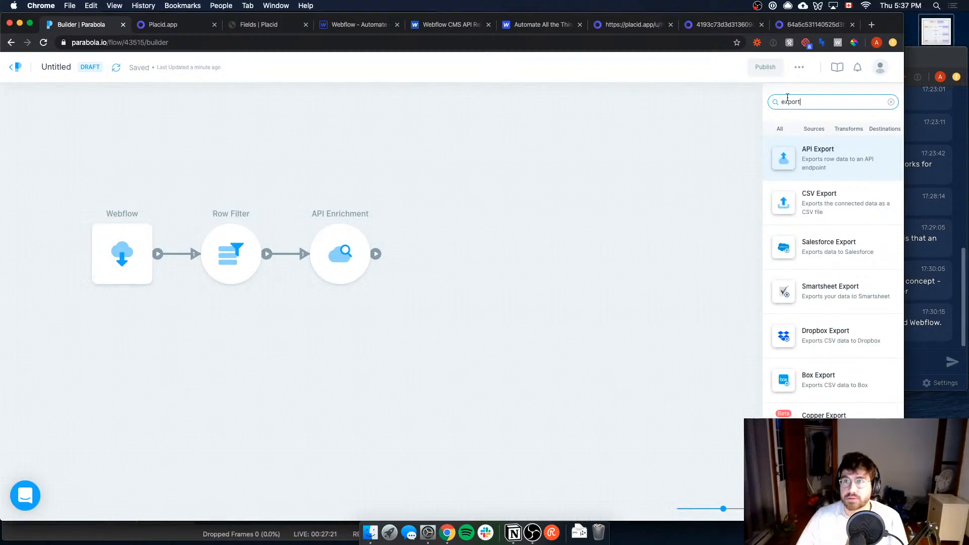
pyautogui.moveTo(798, 157); pyautogui.dragTo(446, 252)
pyautogui.doubleClick(447, 255)
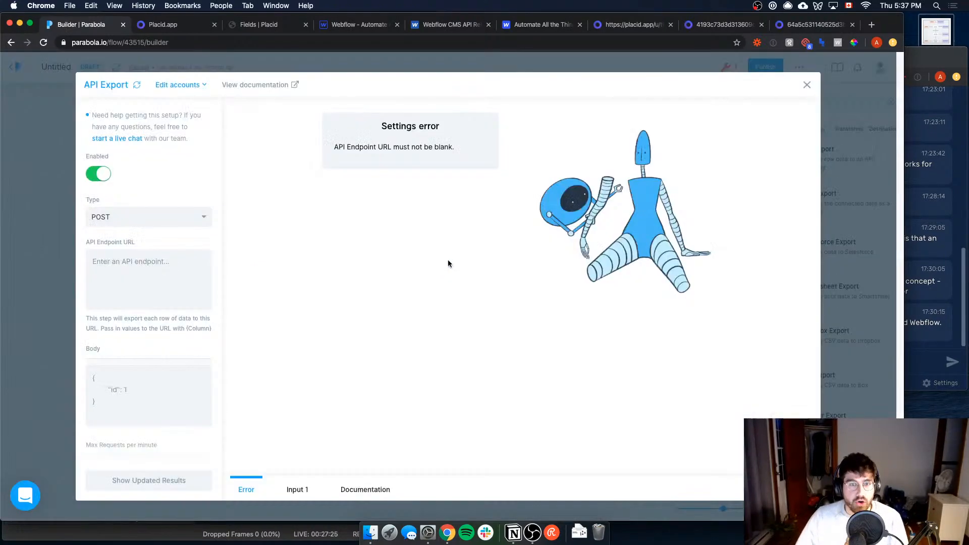
# Step: Set the API Export request type to PATCH
pyautogui.click(127, 220)
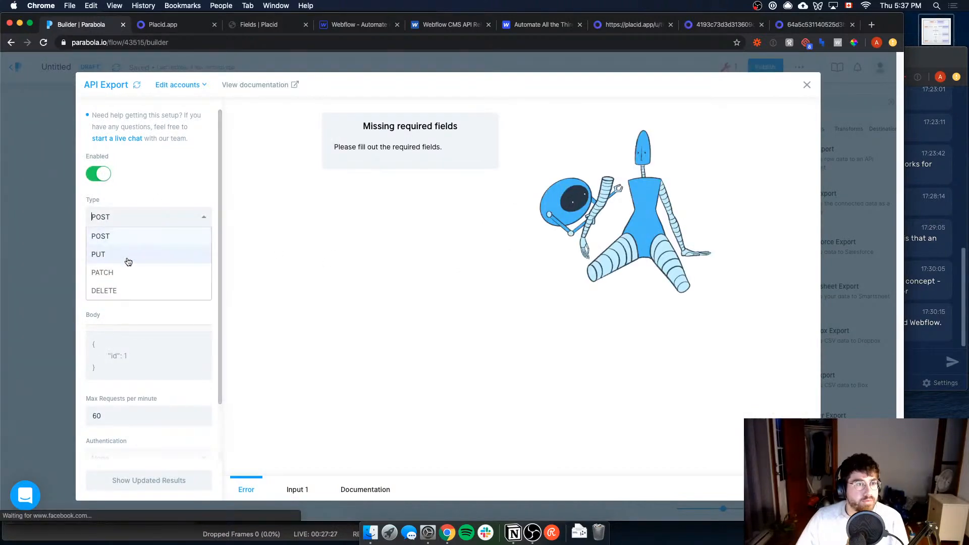
pyautogui.click(128, 273)
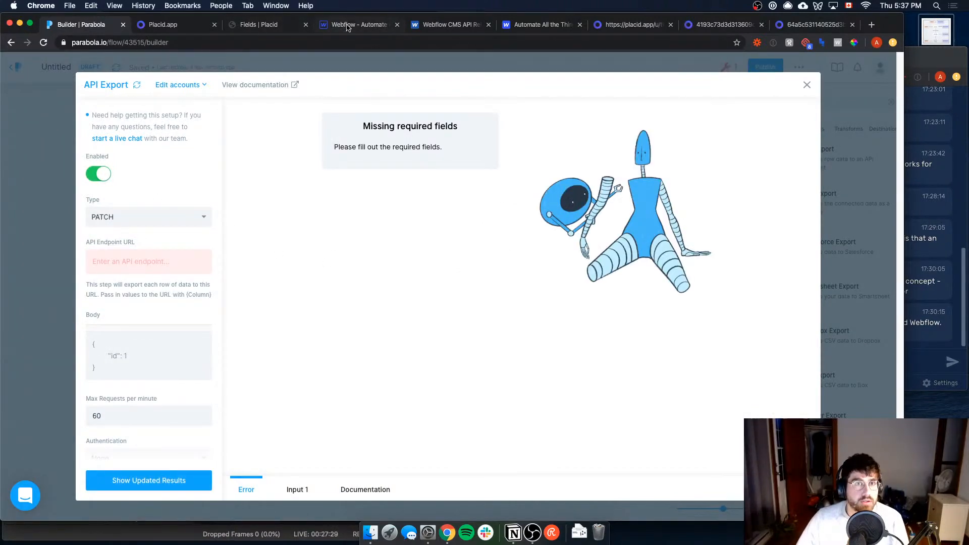
# Step: Compare Patch Collection Item with Patch Live Collection Item in the Webflow API docs and select the live request's endpoint path
pyautogui.click(438, 28)
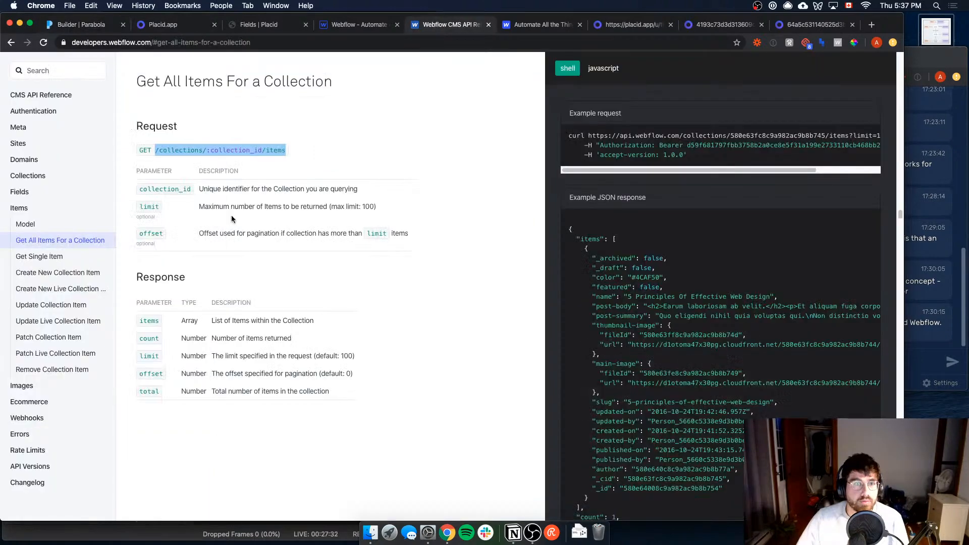
pyautogui.click(61, 355)
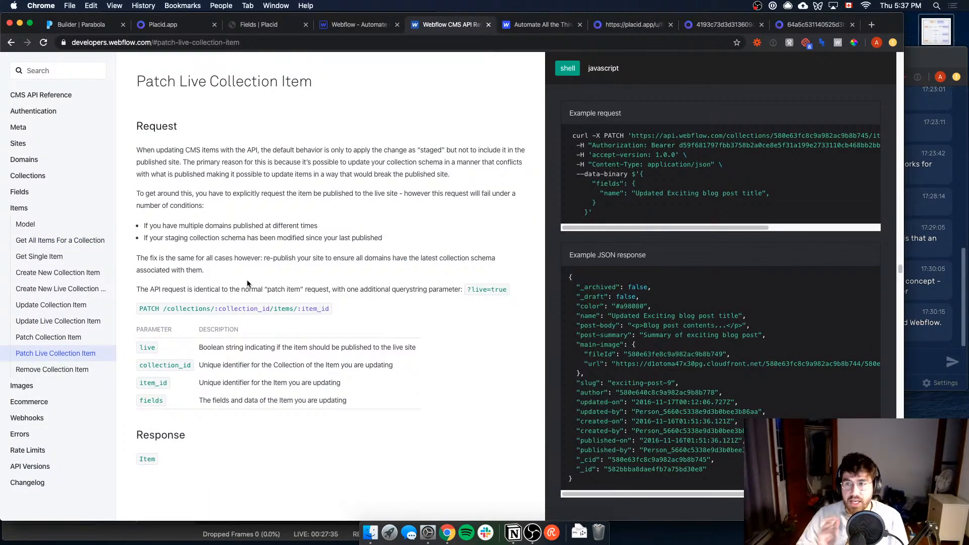
pyautogui.click(58, 341)
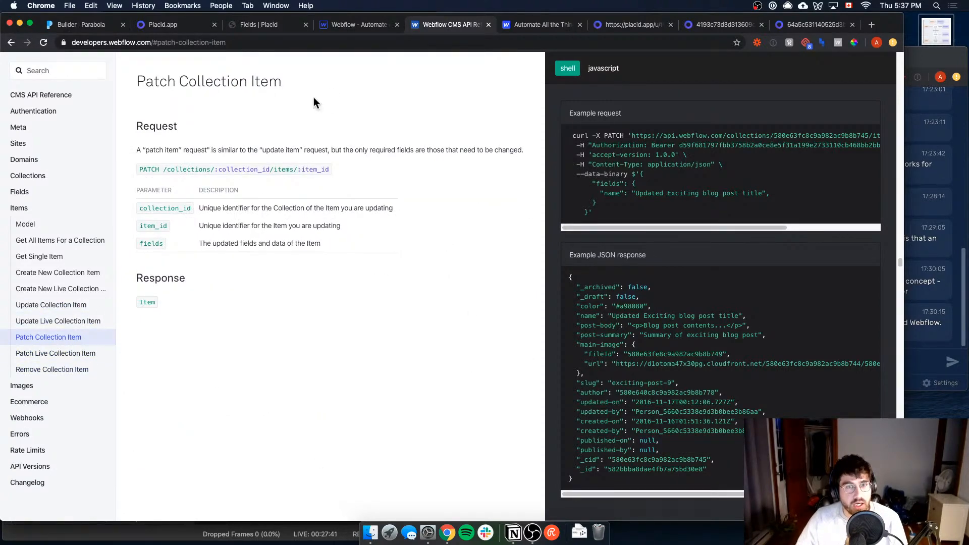
pyautogui.click(57, 355)
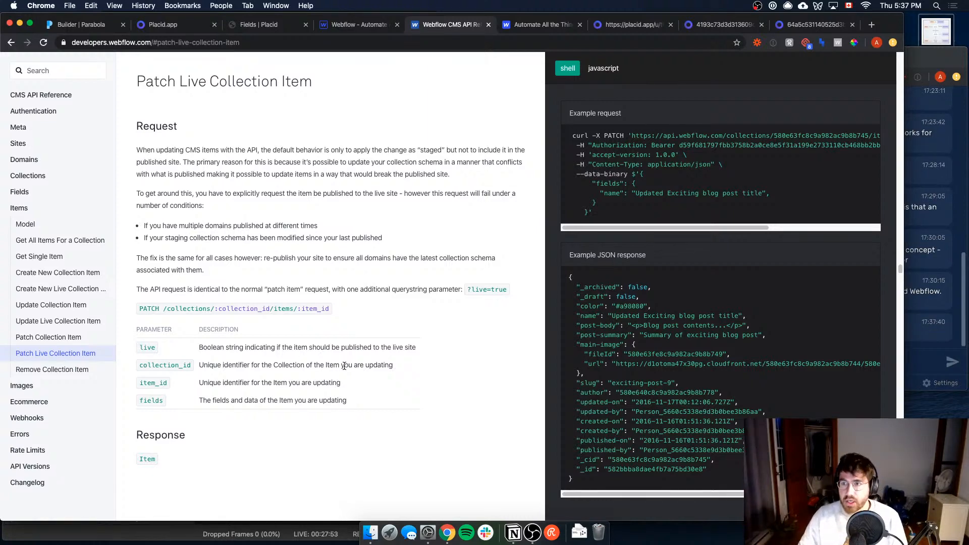
pyautogui.click(919, 329)
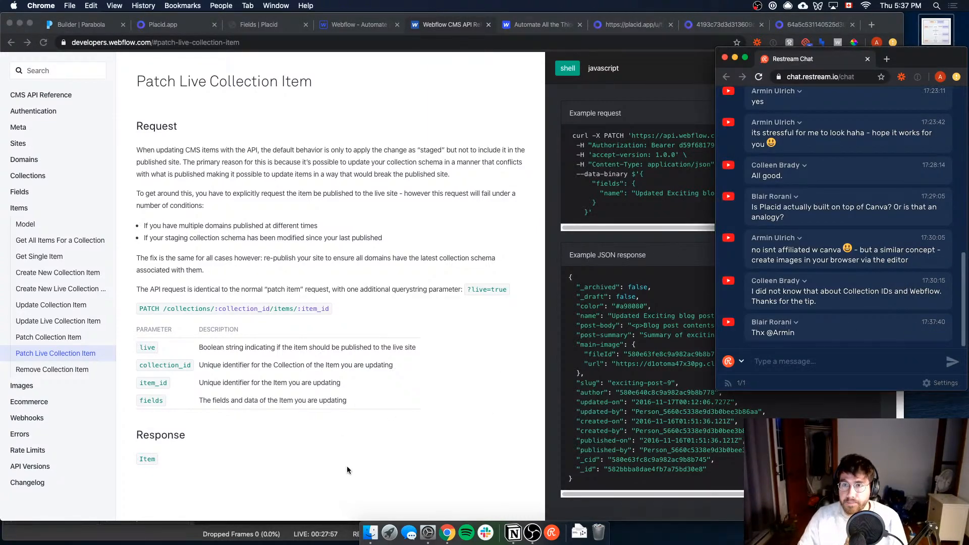
pyautogui.click(416, 458)
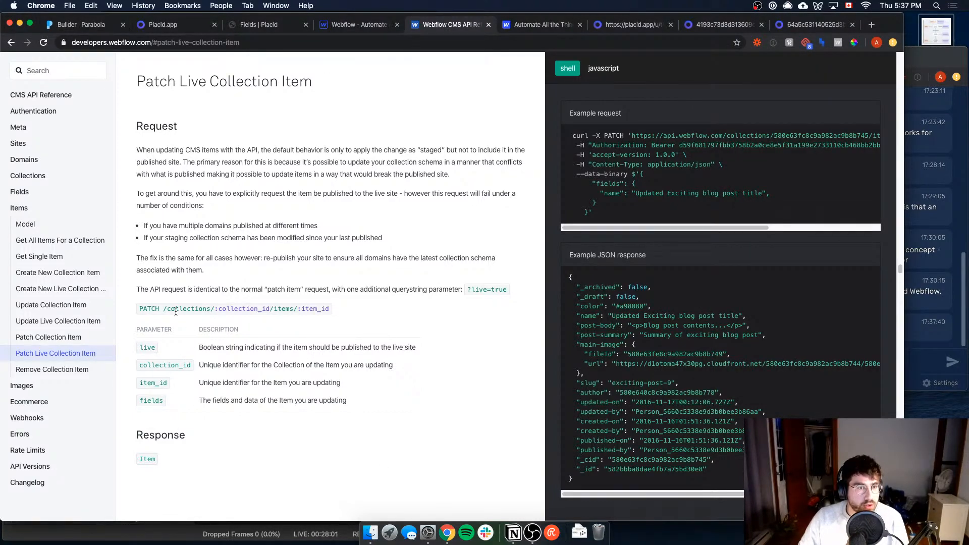
pyautogui.moveTo(162, 308); pyautogui.dragTo(336, 314)
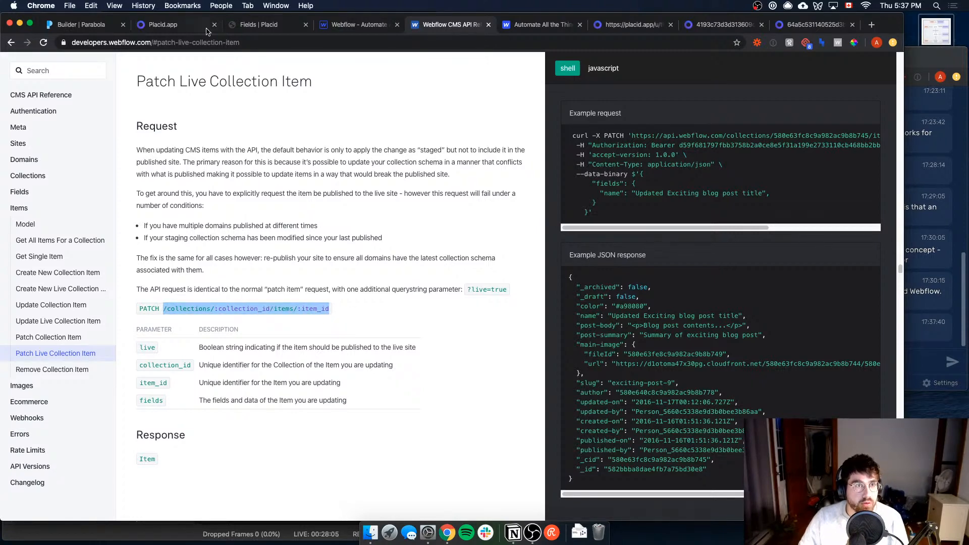
# Step: Return to Parabola, discard the unsaved API Export changes, and reopen the step's settings at the endpoint URL
pyautogui.click(79, 25)
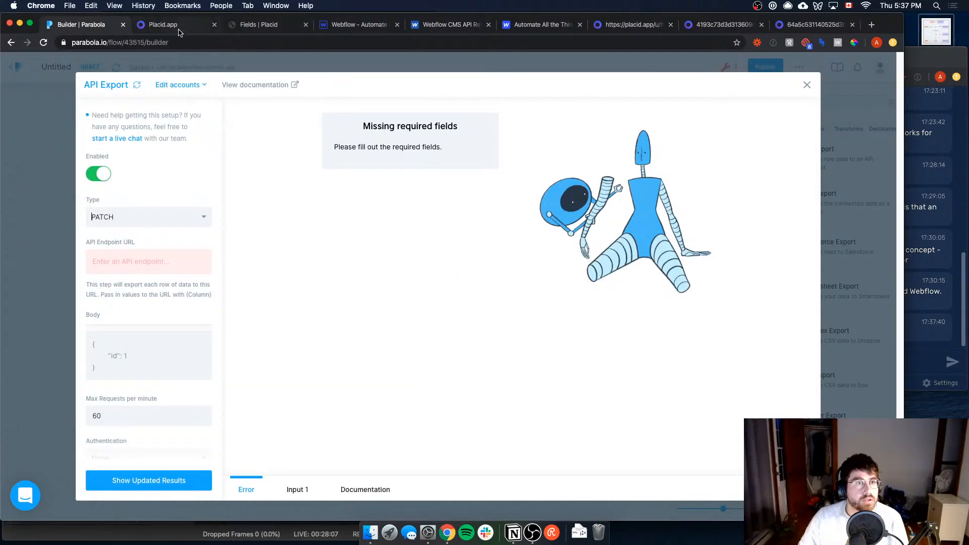
pyautogui.click(128, 255)
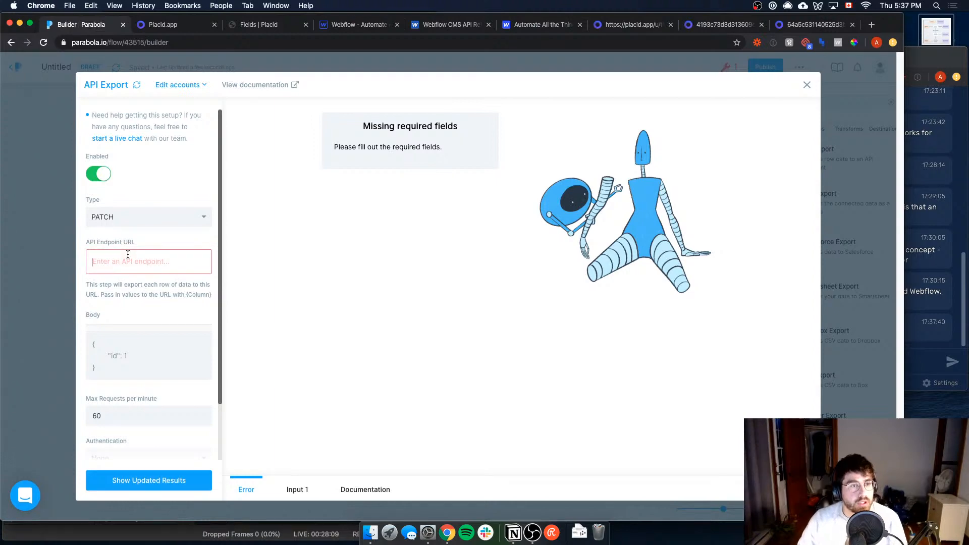
pyautogui.press('Escape')
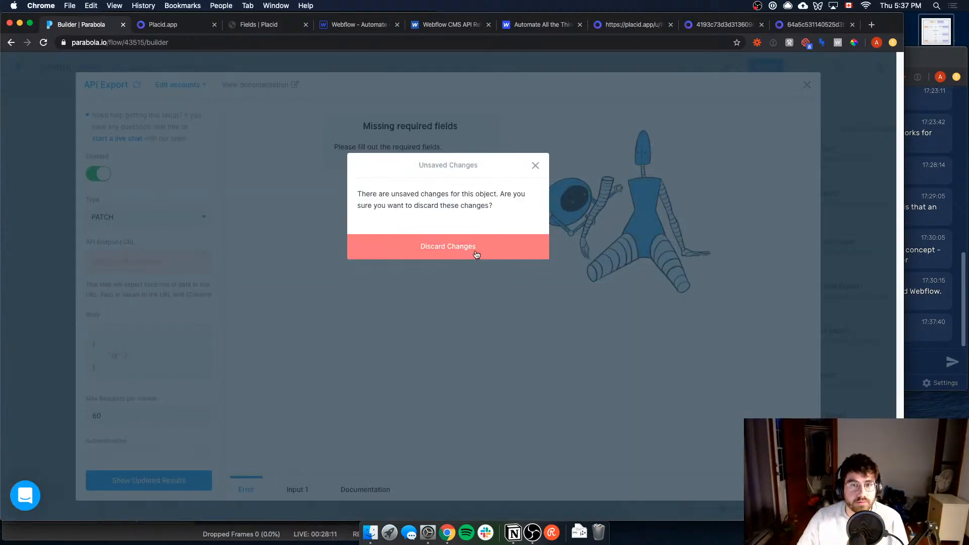
pyautogui.click(472, 250)
pyautogui.click(444, 273)
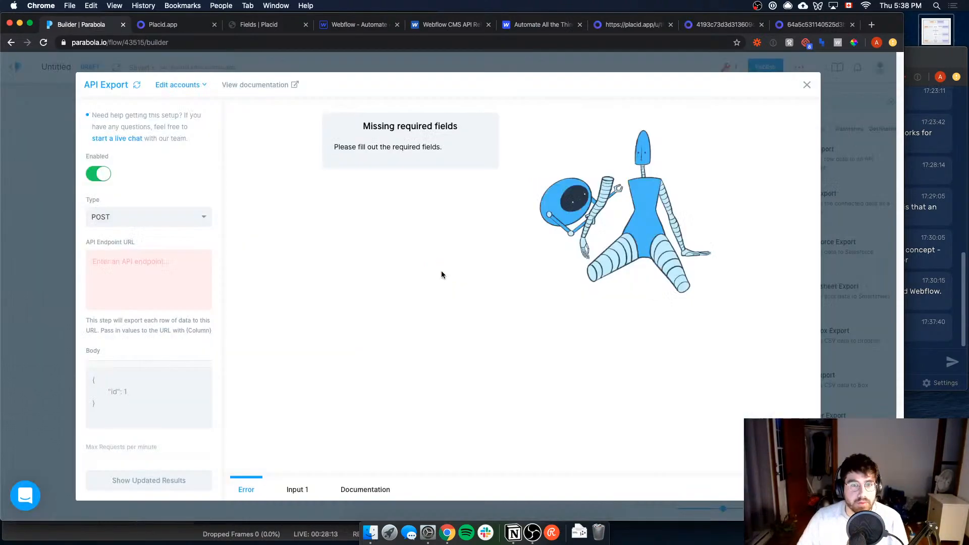
pyautogui.click(530, 535)
pyautogui.click(31, 469)
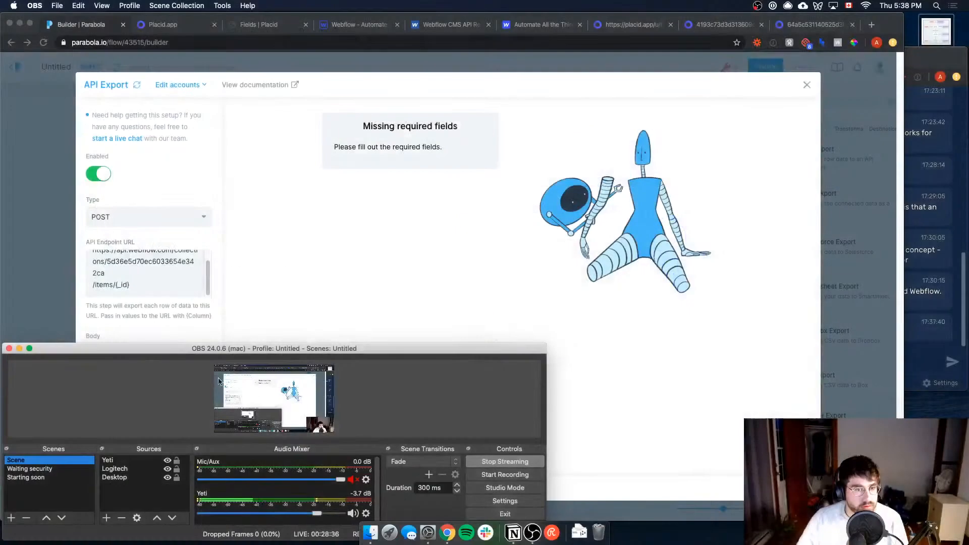
pyautogui.click(318, 234)
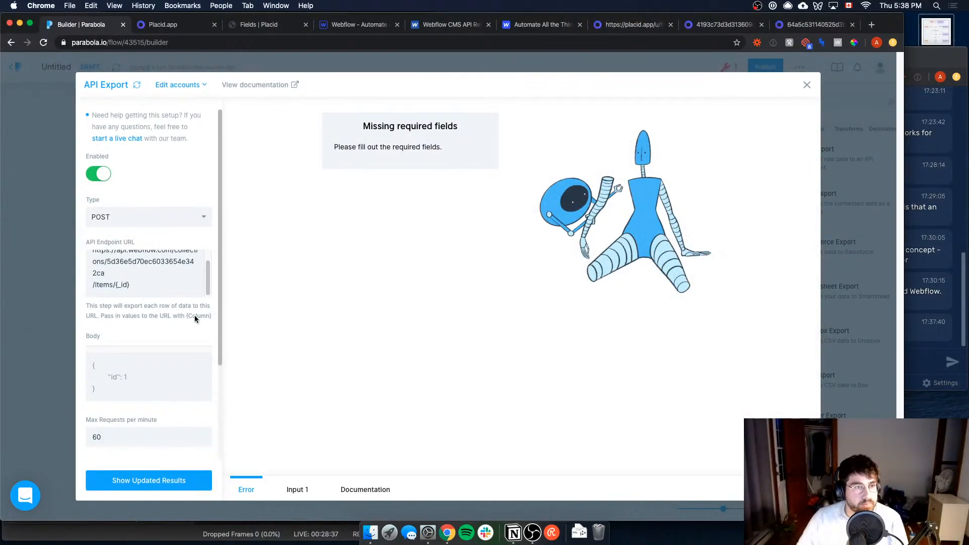
pyautogui.click(203, 284)
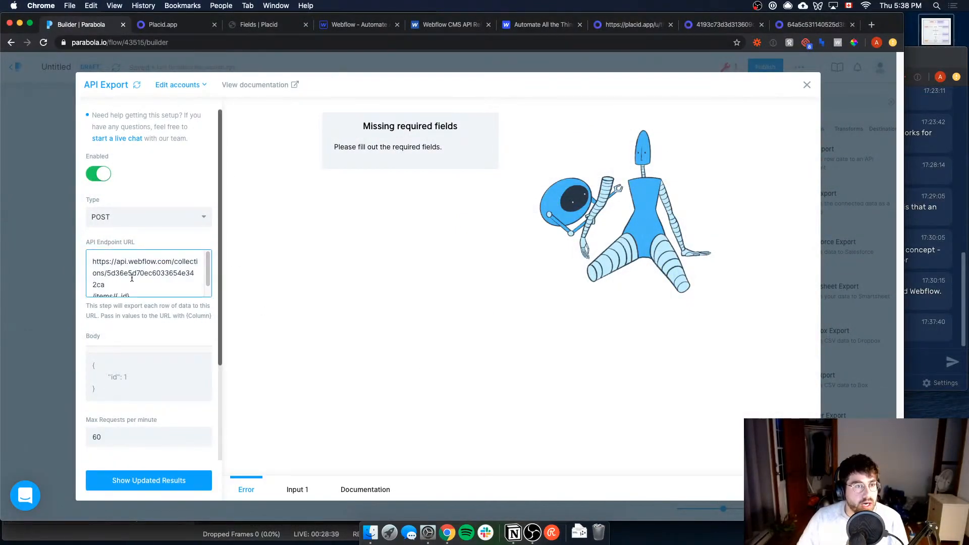
# Step: Examine the collection ID, items and {_id} parts of the endpoint URL, and find the matching _id value in the input data
pyautogui.click(289, 486)
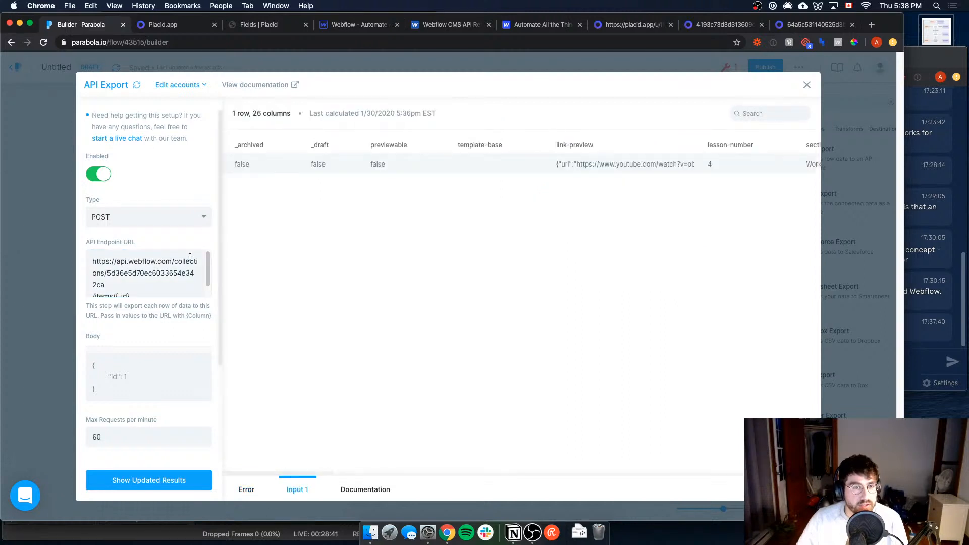
pyautogui.moveTo(89, 265); pyautogui.dragTo(179, 269)
pyautogui.doubleClick(180, 269)
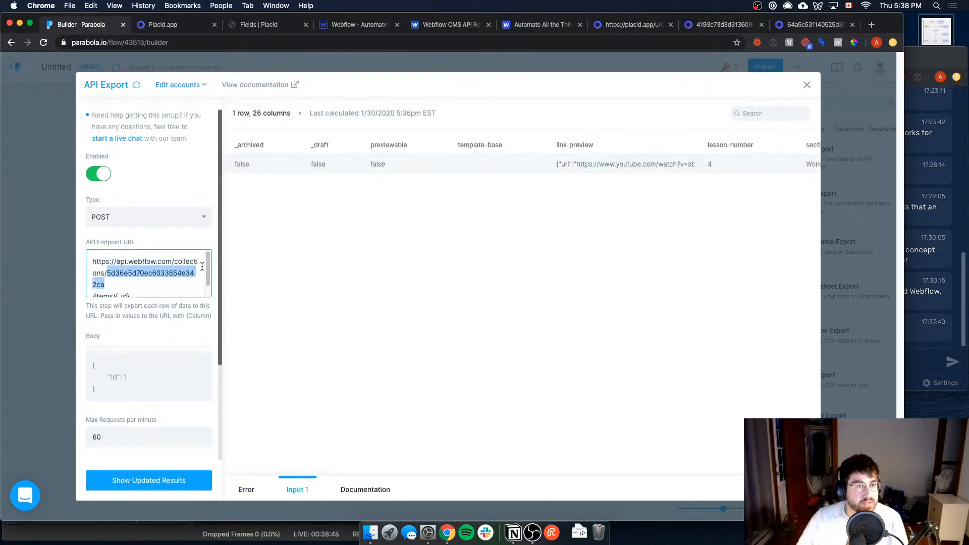
pyautogui.scroll(-1, 208, 278)
pyautogui.scroll(1, 209, 278)
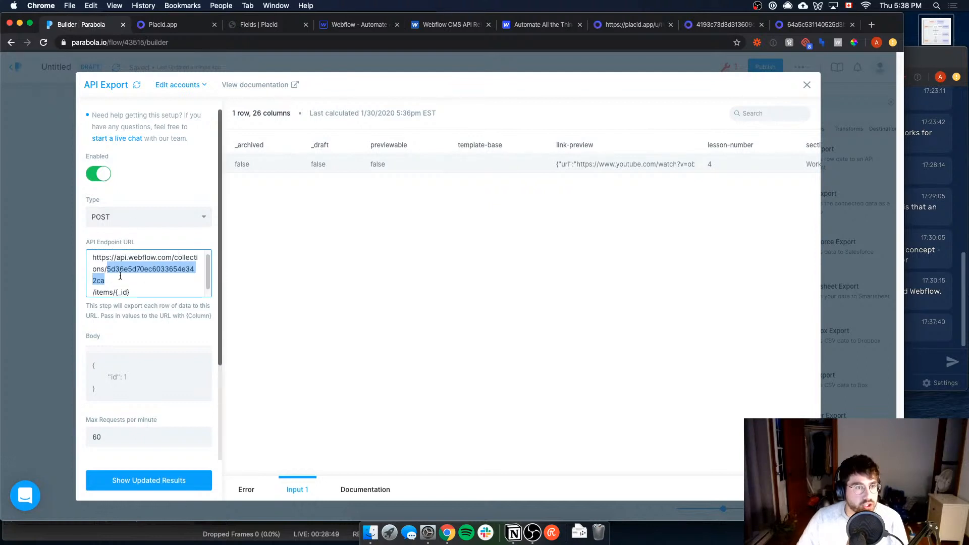
pyautogui.doubleClick(104, 292)
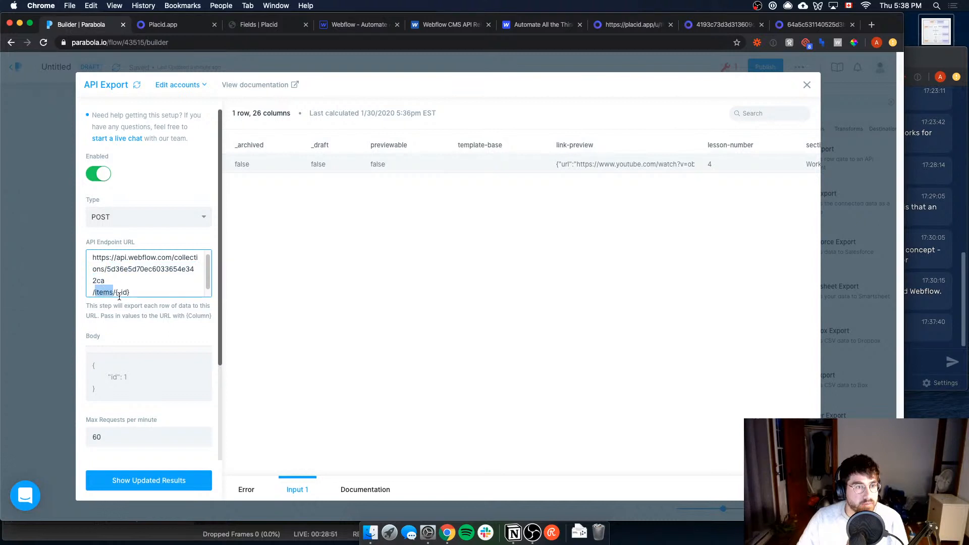
pyautogui.moveTo(116, 292); pyautogui.dragTo(131, 292)
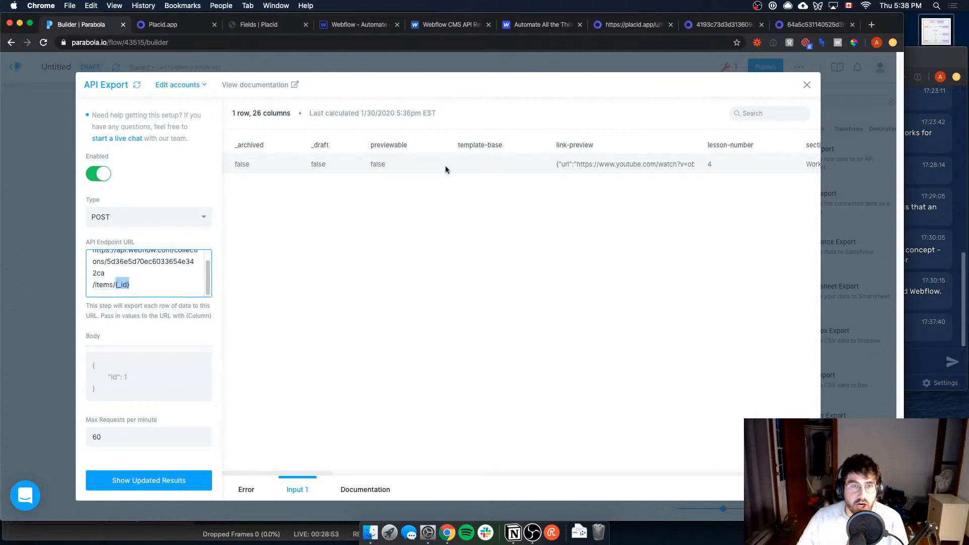
pyautogui.moveTo(297, 475); pyautogui.dragTo(718, 451)
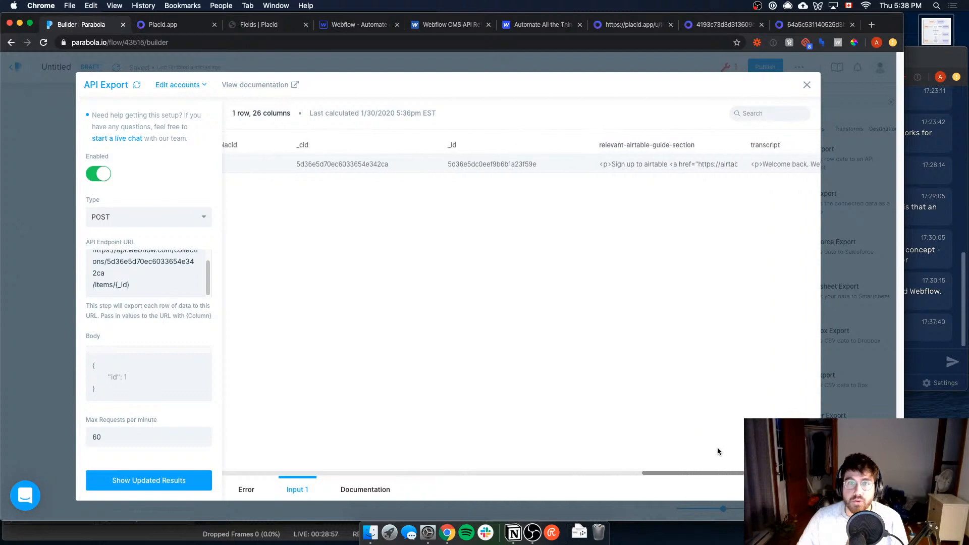
pyautogui.doubleClick(480, 164)
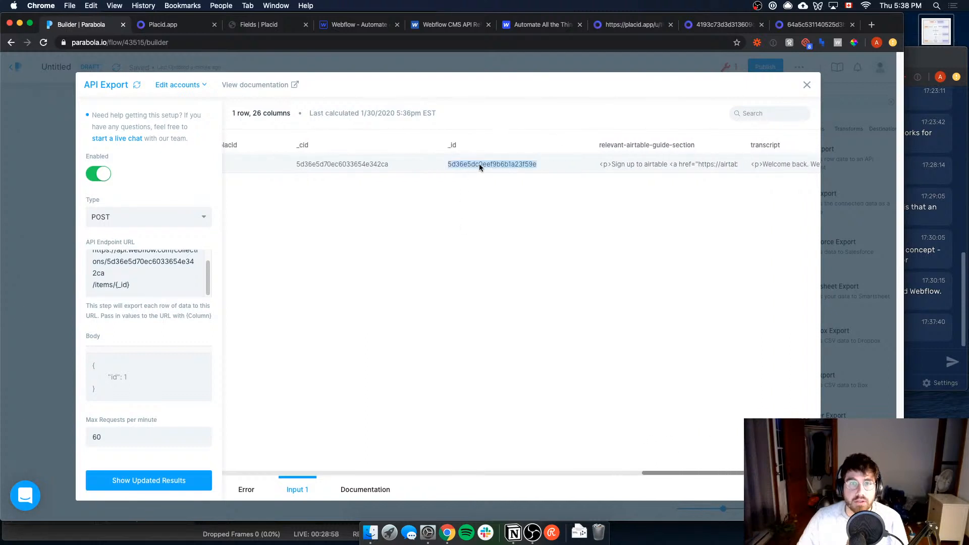
# Step: Open the Intro to Zapier & Airtable item in Webflow's Essential Guide to Airtable collection and locate its Item ID
pyautogui.click(359, 27)
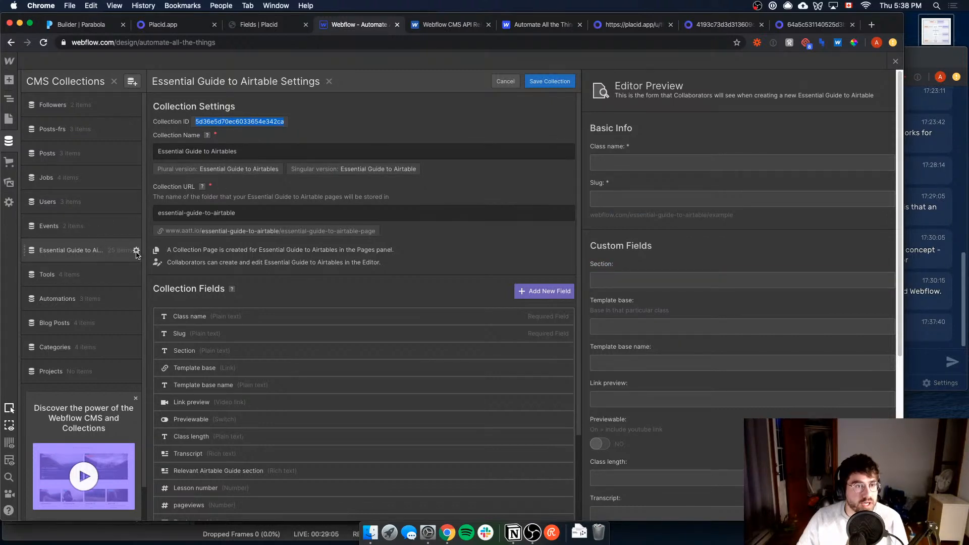
pyautogui.click(76, 251)
pyautogui.click(268, 153)
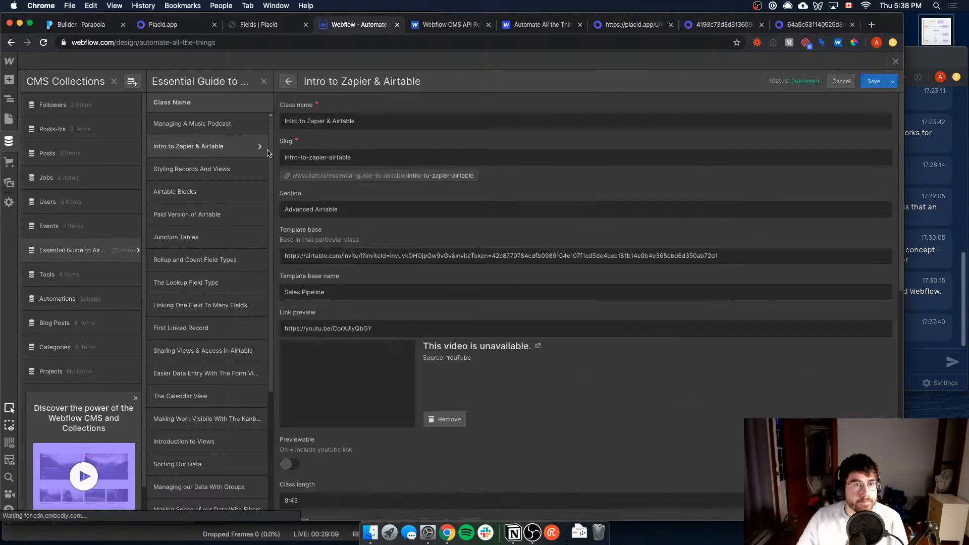
pyautogui.scroll(-10, 387, 273)
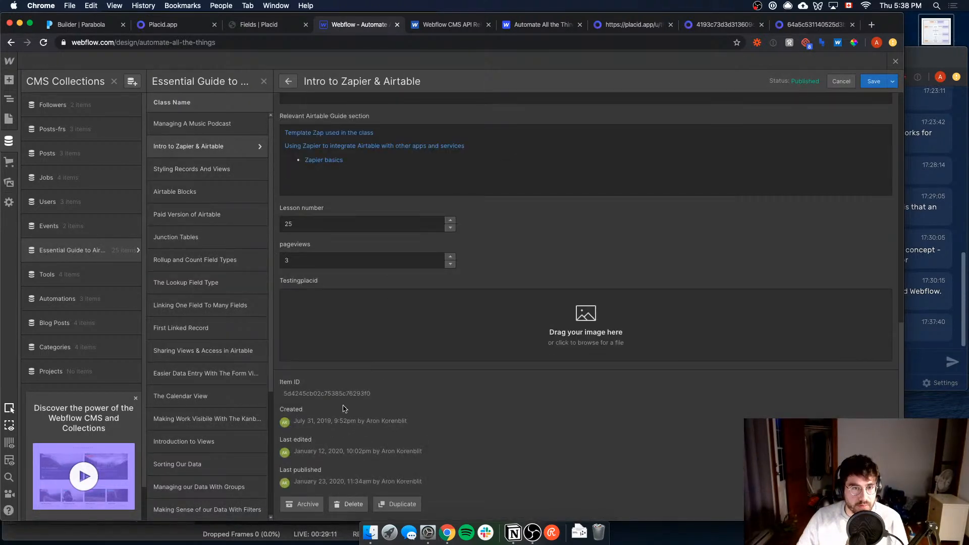
pyautogui.doubleClick(341, 394)
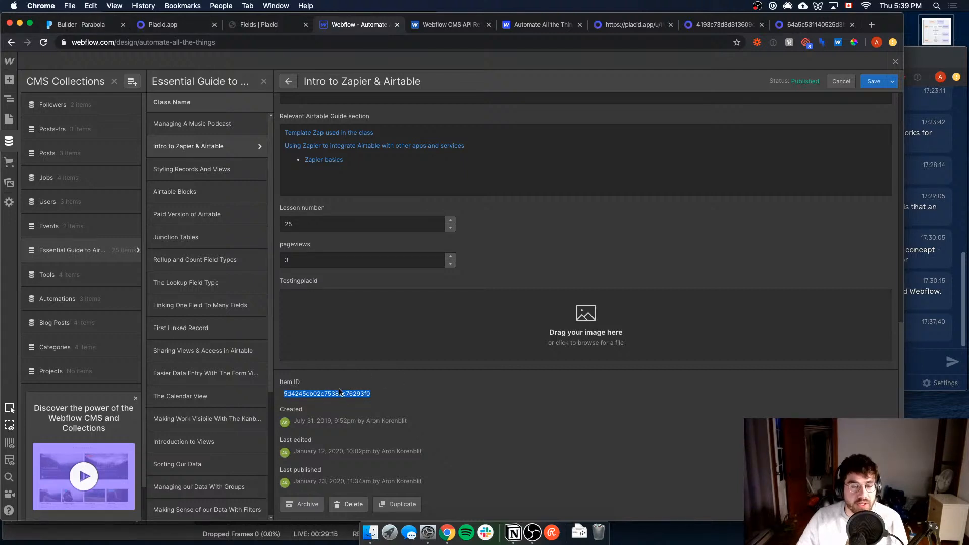
# Step: Return to the Parabola builder and compare the endpoint URL's collection ID with the input's _cid column
pyautogui.click(76, 24)
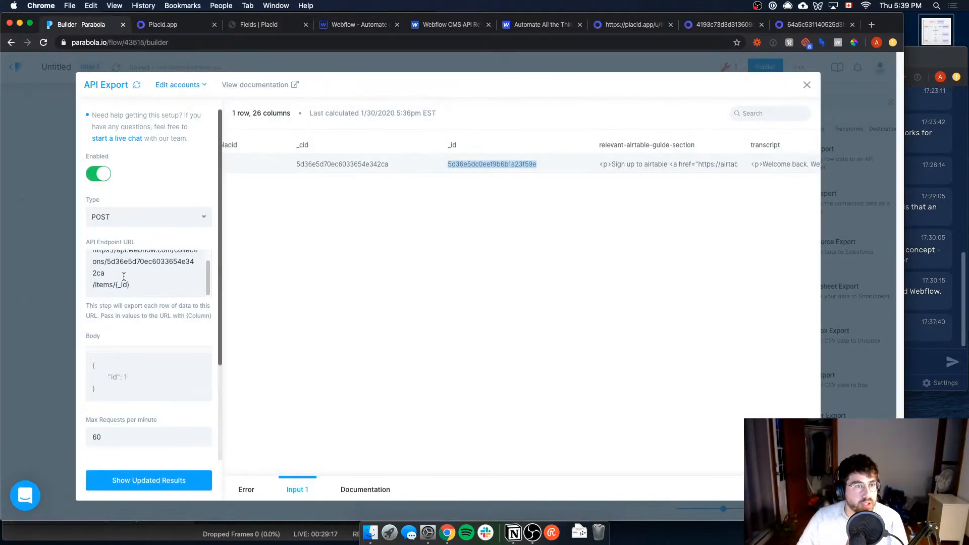
pyautogui.click(122, 259)
pyautogui.doubleClick(130, 262)
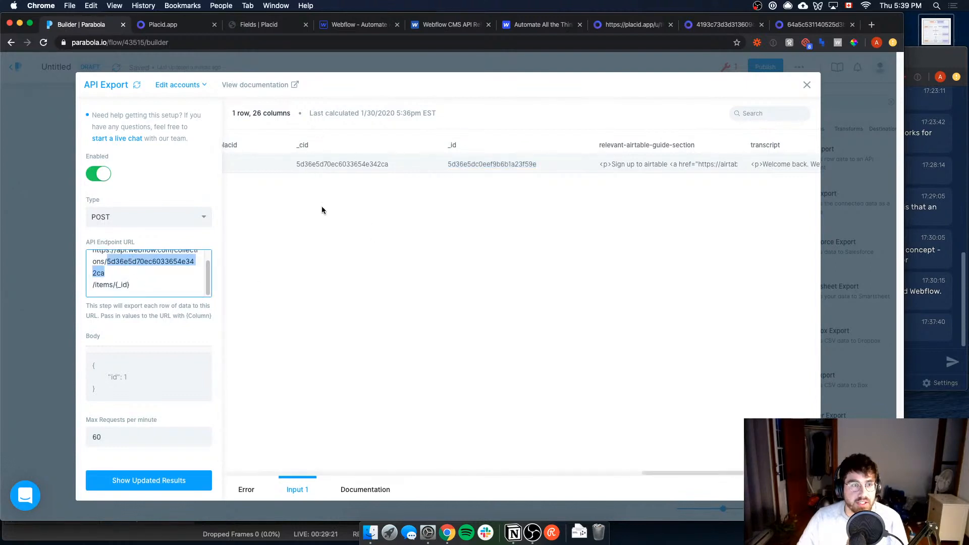
# Step: Replace the collection ID in the API Export endpoint URL with {_cid} and remove the line break before /items/{_id}
pyautogui.write('{c')
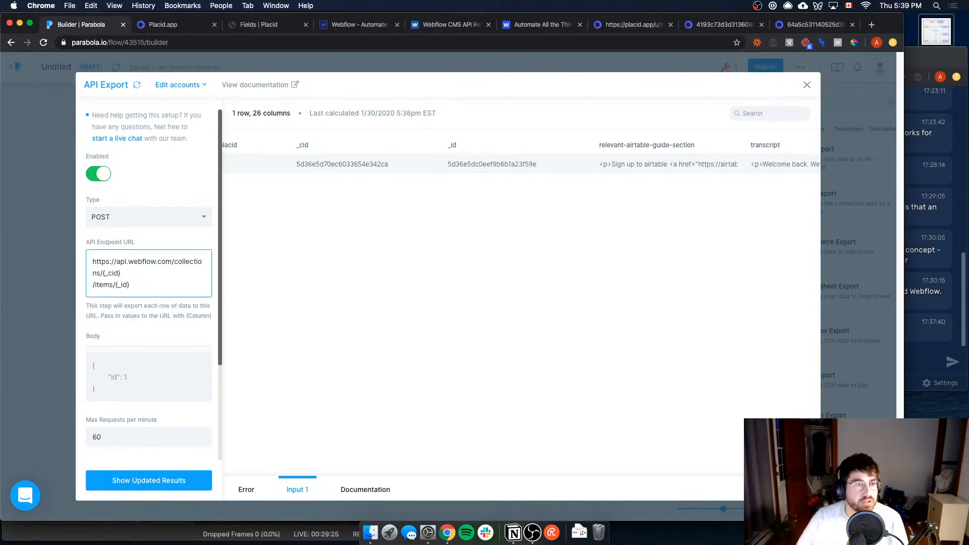
pyautogui.click(95, 291)
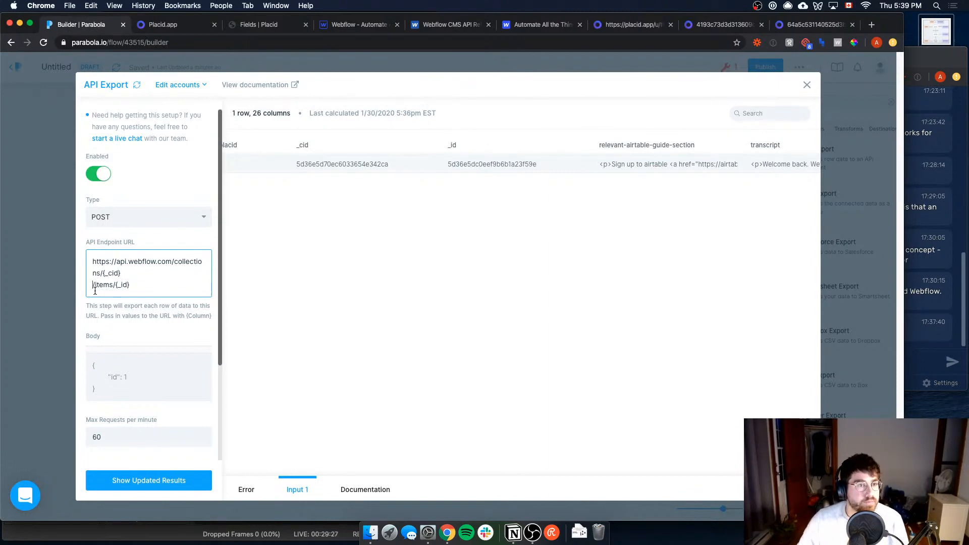
pyautogui.press('BackSpace')
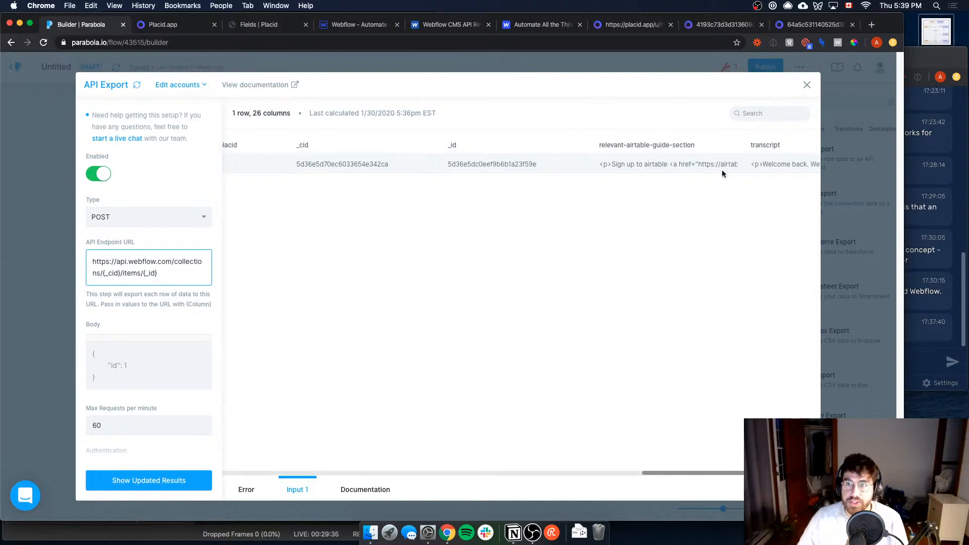
pyautogui.click(960, 284)
pyautogui.click(349, 289)
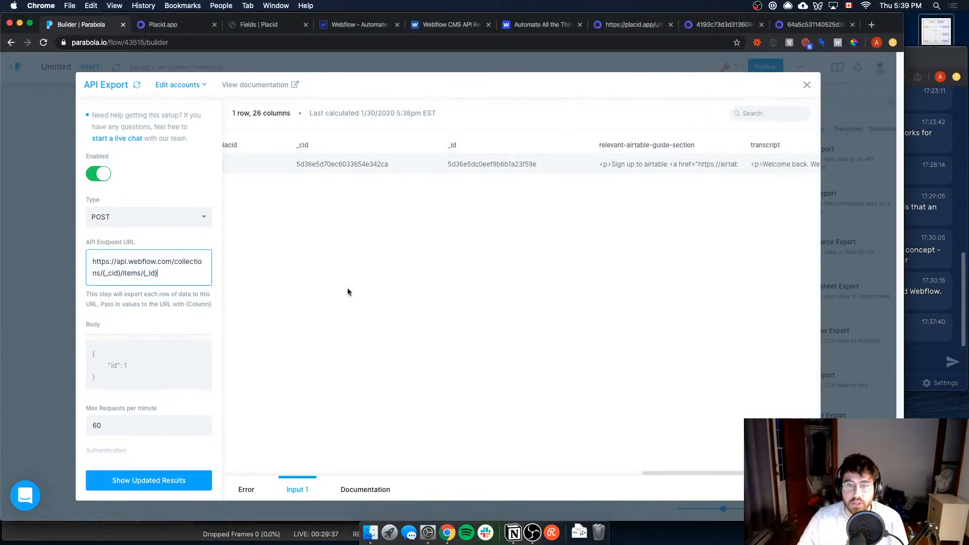
# Step: Copy the example JSON data from Webflow's Patch Live Collection Item documentation into the API Export body in Parabola
pyautogui.scroll(-1, 99, 341)
pyautogui.click(119, 319)
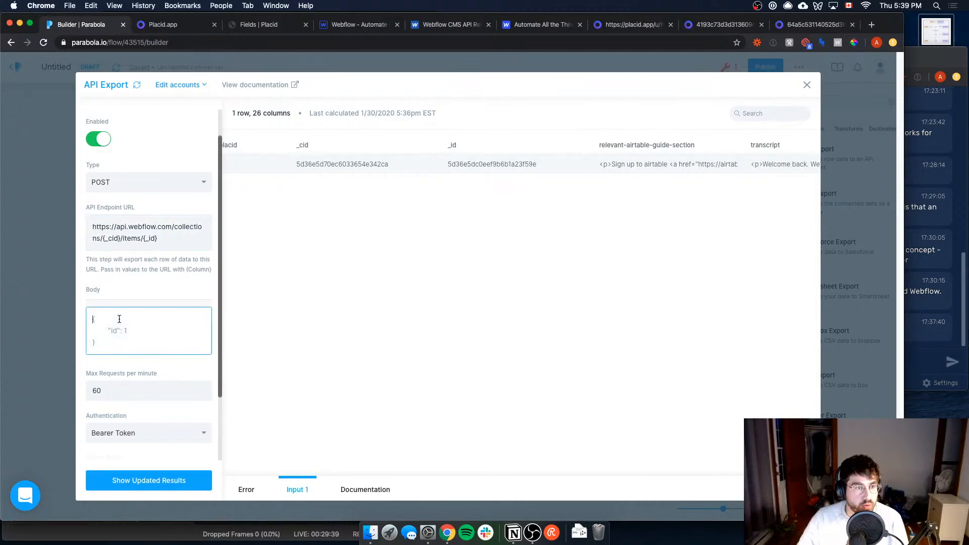
pyautogui.click(356, 28)
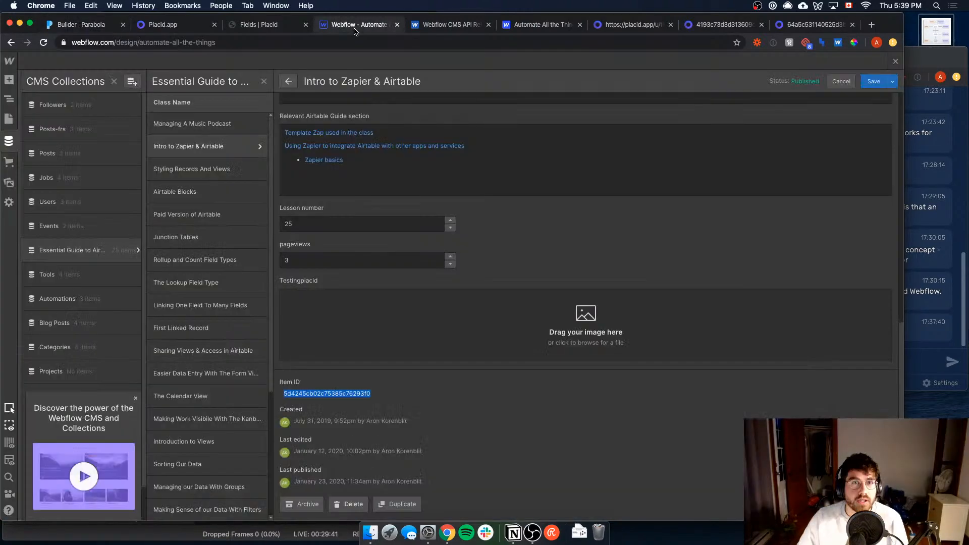
pyautogui.click(241, 24)
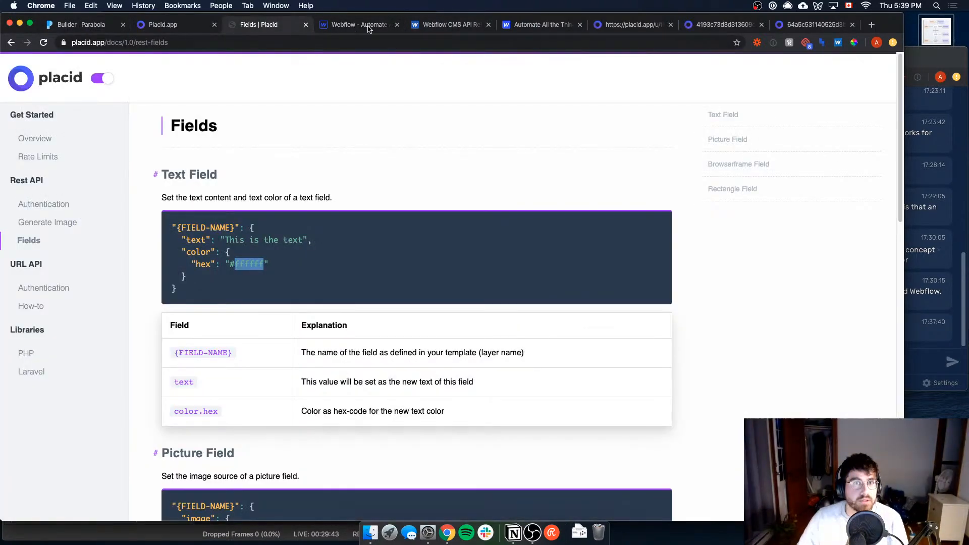
pyautogui.click(484, 31)
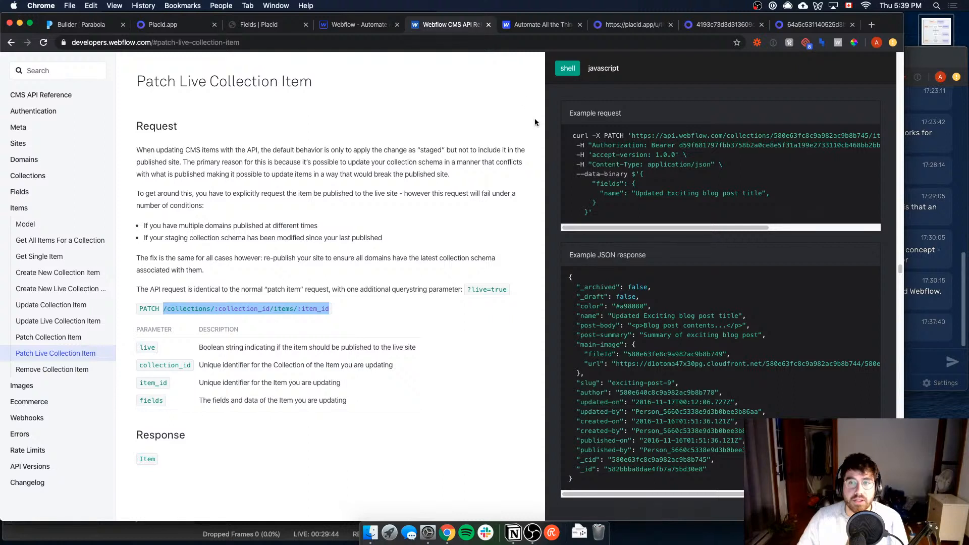
pyautogui.click(594, 185)
pyautogui.moveTo(641, 175); pyautogui.dragTo(586, 215)
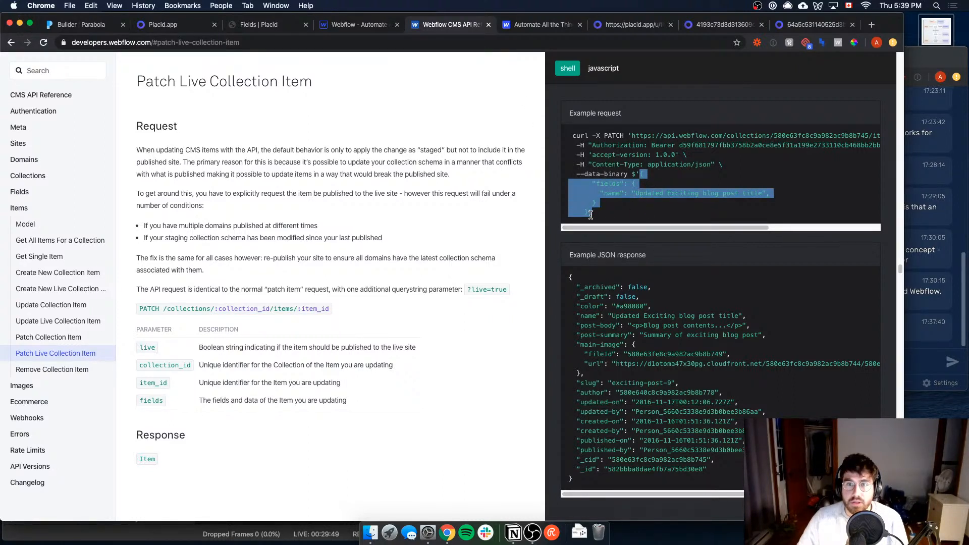
pyautogui.press('super+c')
pyautogui.click(96, 25)
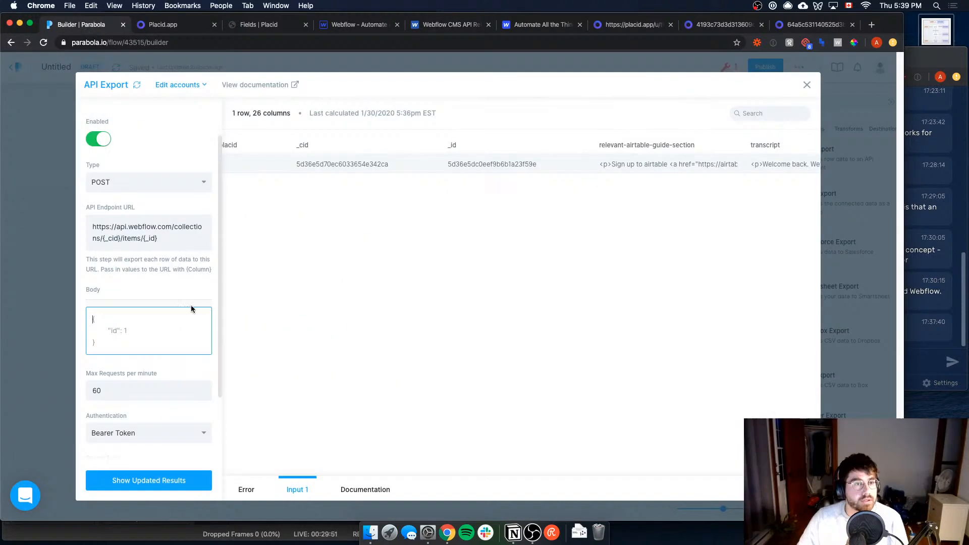
pyautogui.press('super+a')
pyautogui.press('super+v')
# Step: Replace the "name" key in the request body with testingplacid, copied from the input data's column header
pyautogui.doubleClick(124, 343)
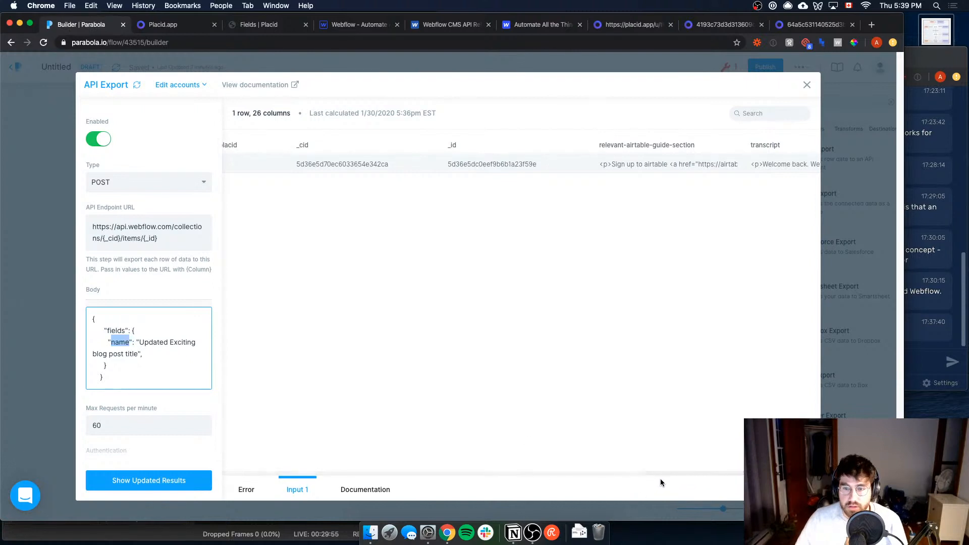
pyautogui.moveTo(665, 474); pyautogui.dragTo(598, 471)
pyautogui.doubleClick(587, 146)
pyautogui.press('super+c')
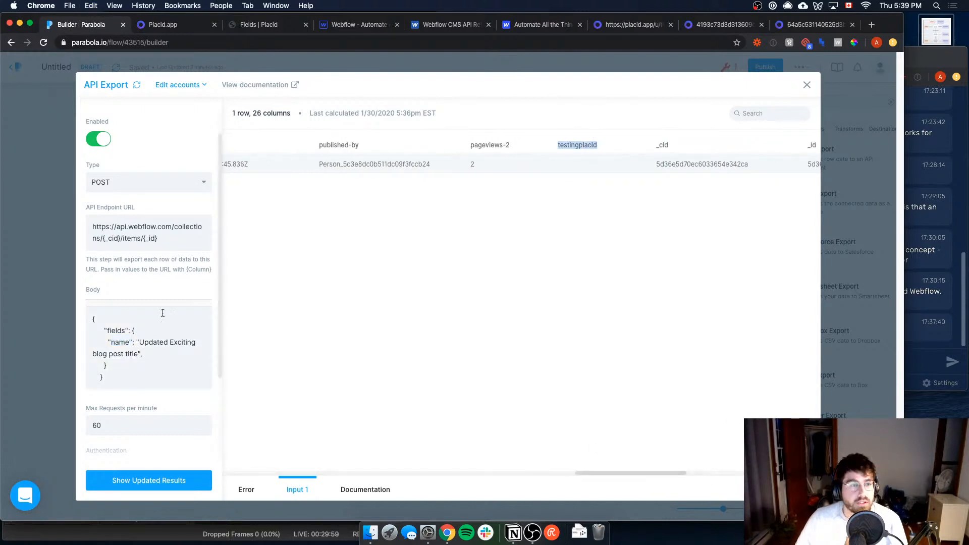
pyautogui.doubleClick(124, 343)
pyautogui.press('super+v')
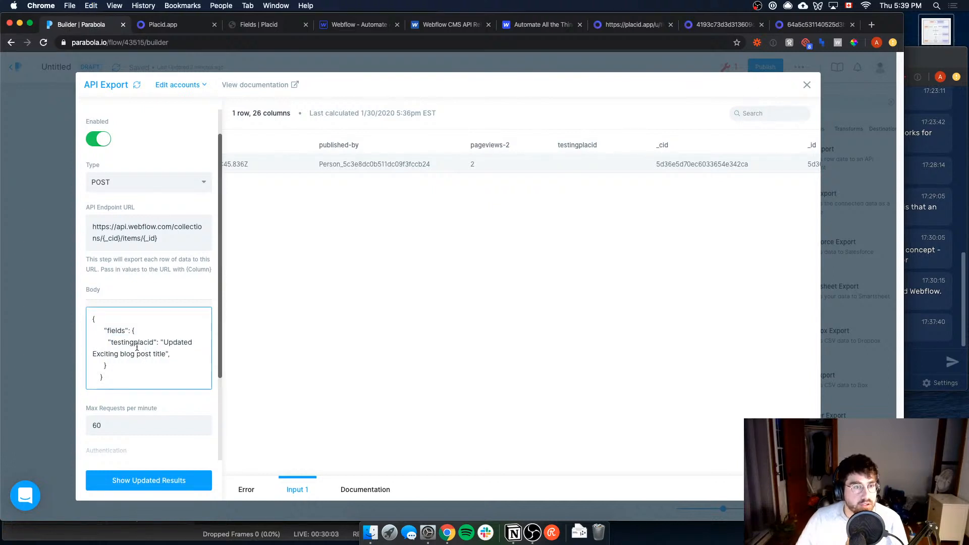
# Step: Set the testingplacid value in the body to {api.image_url} in place of the sample title and drop the trailing comma
pyautogui.doubleClick(176, 341)
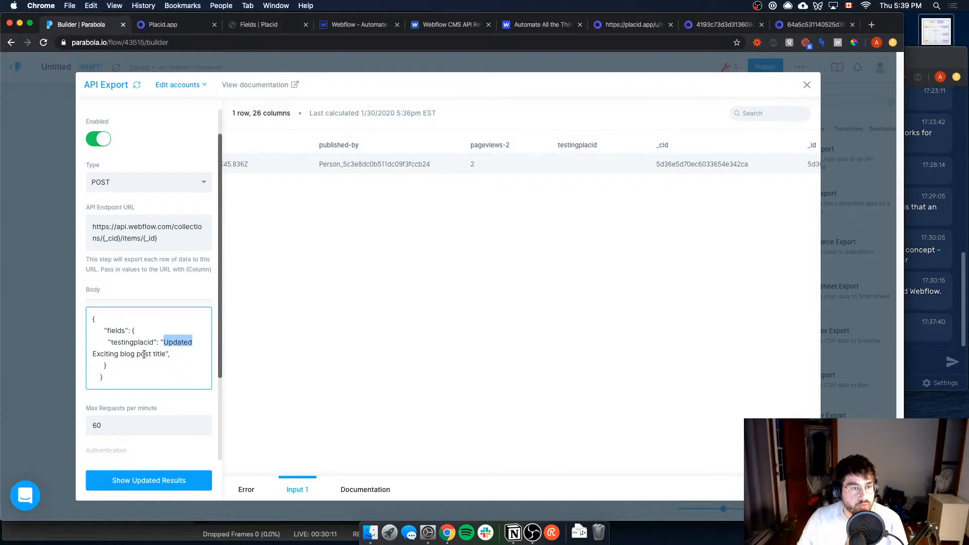
pyautogui.keyDown('shift'); pyautogui.click(164, 355); pyautogui.keyUp('shift')
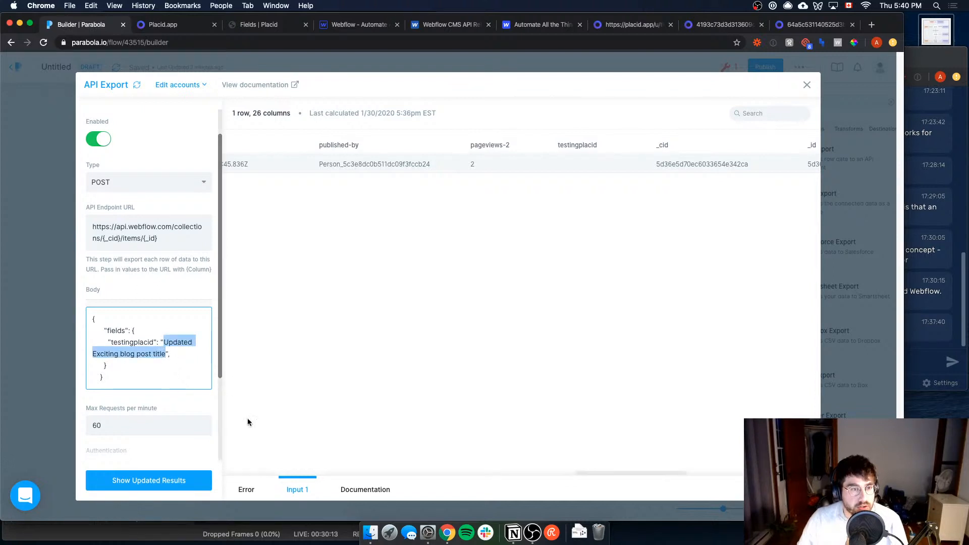
pyautogui.moveTo(575, 472); pyautogui.dragTo(734, 380)
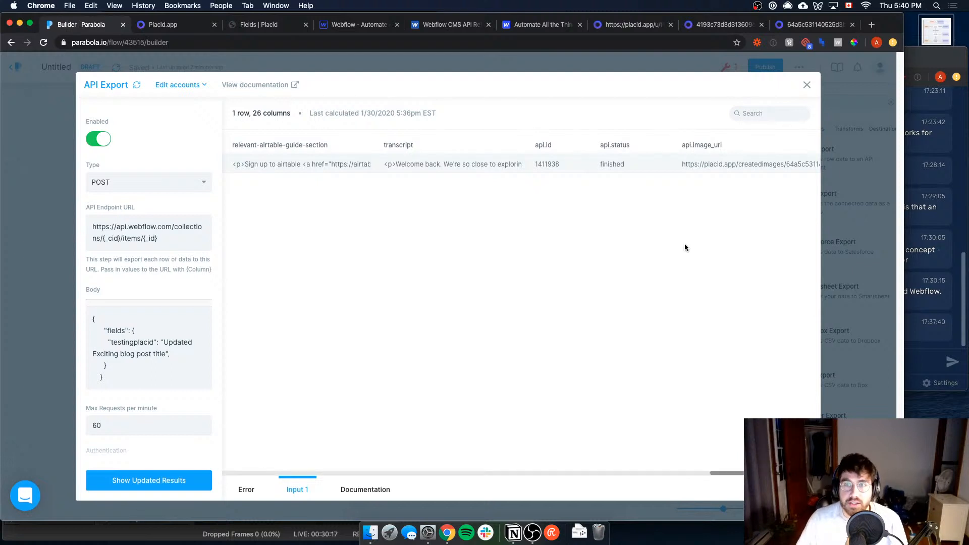
pyautogui.click(180, 350)
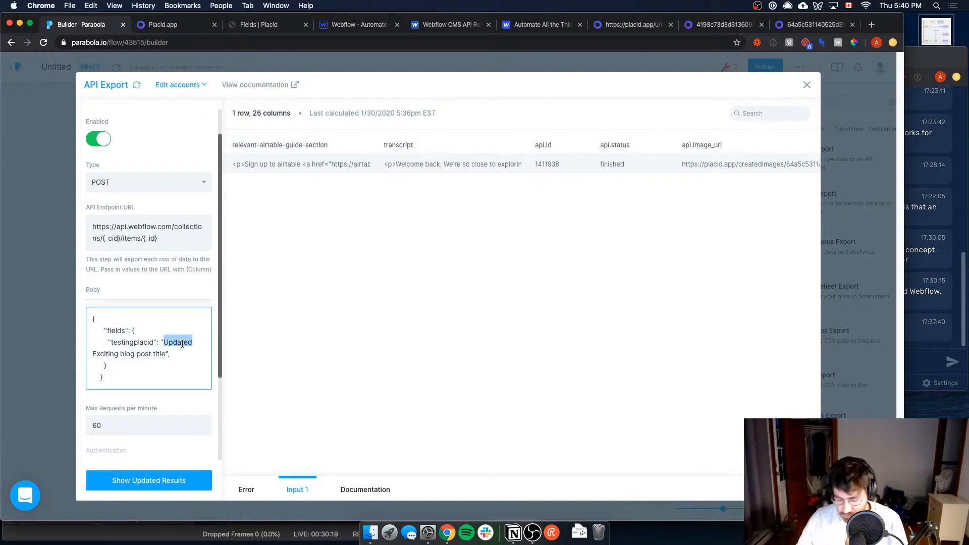
pyautogui.moveTo(182, 344); pyautogui.dragTo(170, 355)
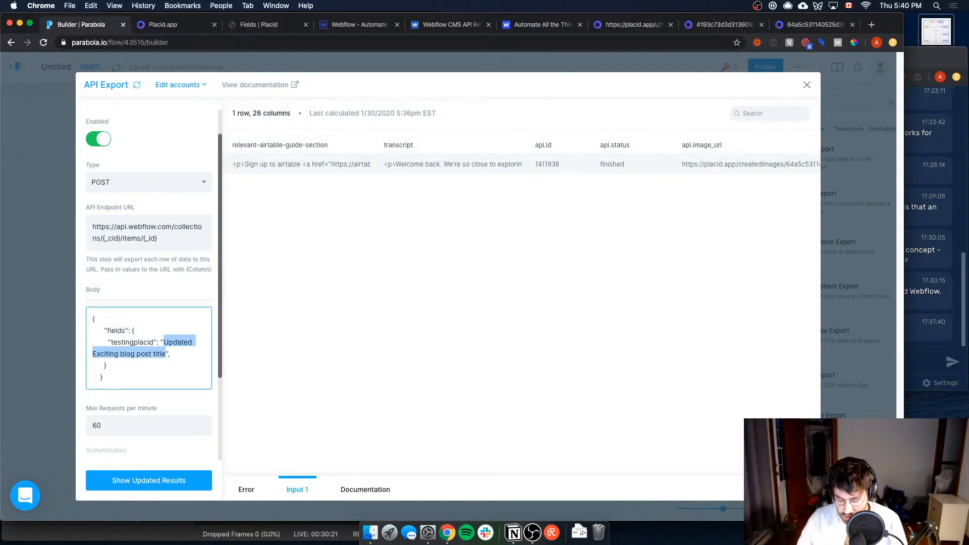
pyautogui.press('Left')
pyautogui.write('{api')
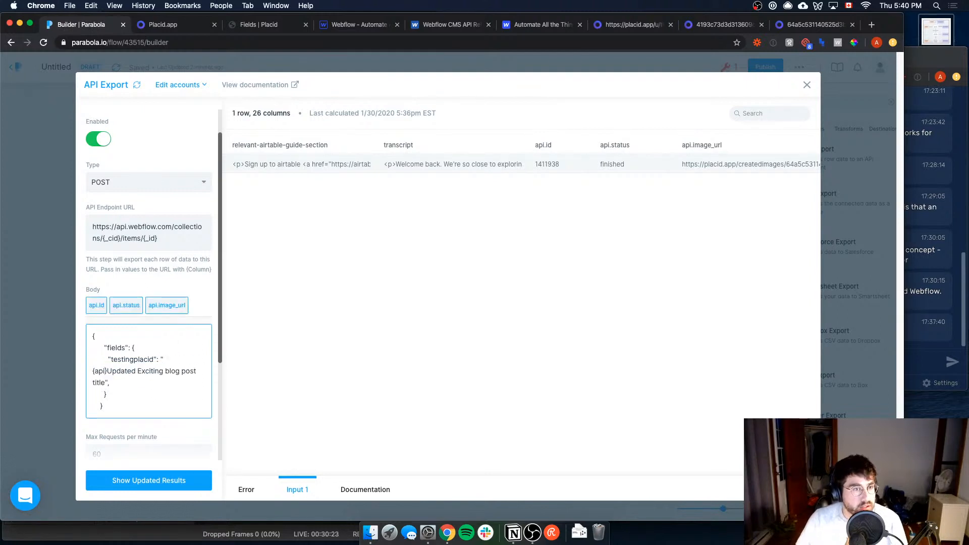
pyautogui.click(174, 305)
pyautogui.moveTo(141, 353); pyautogui.dragTo(140, 365)
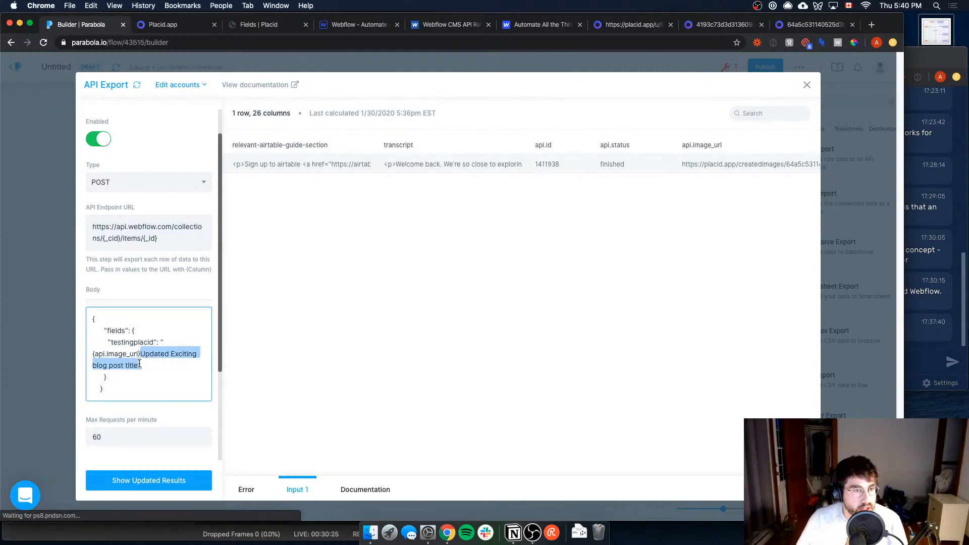
pyautogui.press('BackSpace')
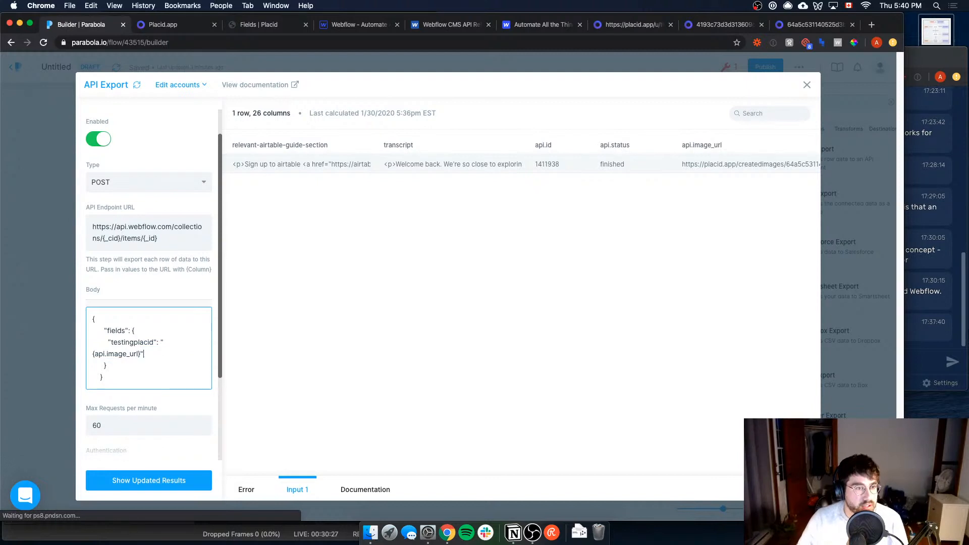
# Step: Review the Items Model and Patch Live Collection Item documentation, and place the Webflow API reference tab beside the Parabola builder tab
pyautogui.scroll(-2, 165, 387)
pyautogui.scroll(-4, 165, 388)
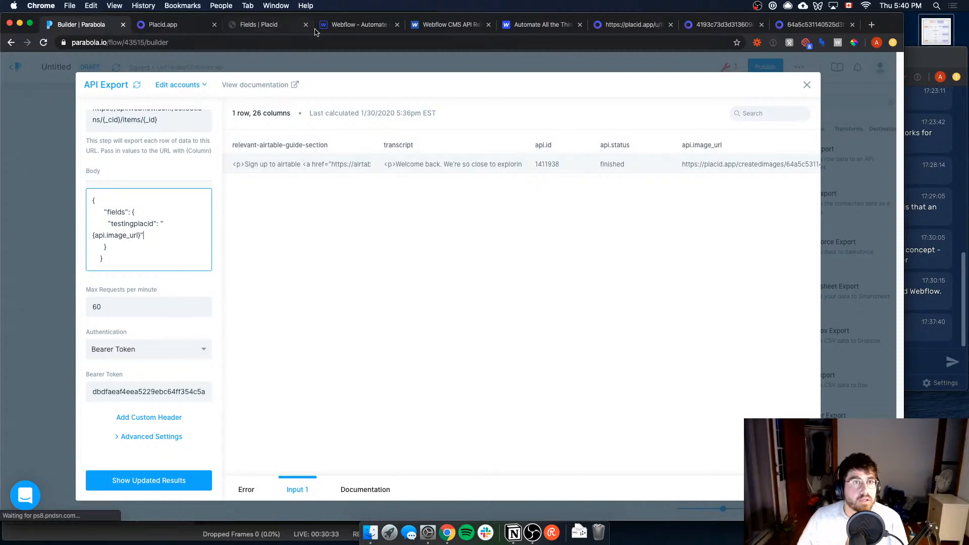
pyautogui.click(343, 24)
pyautogui.click(442, 25)
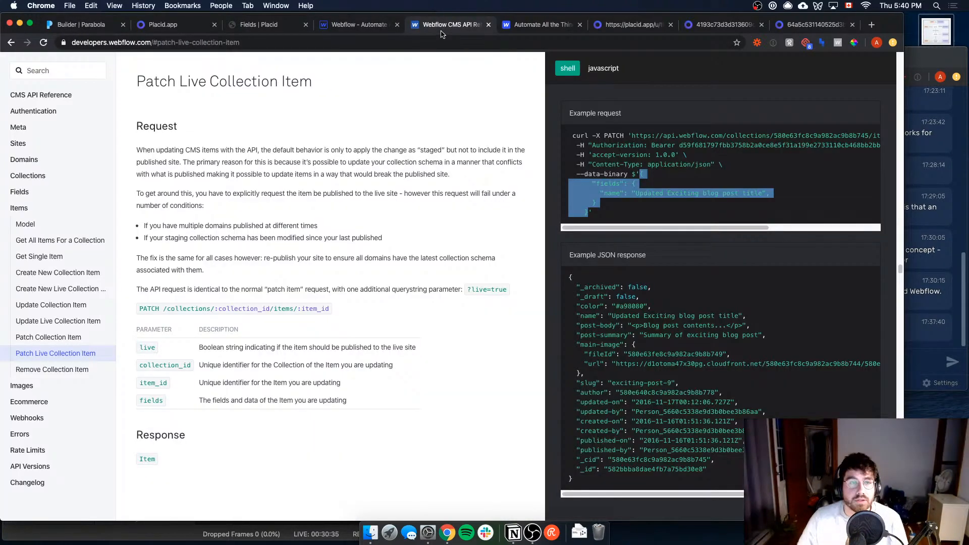
pyautogui.click(24, 223)
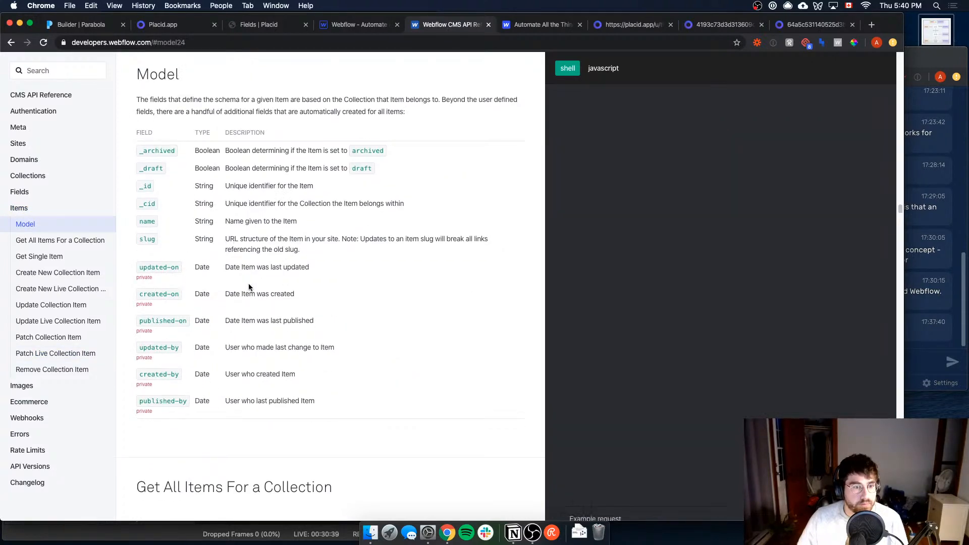
pyautogui.click(59, 353)
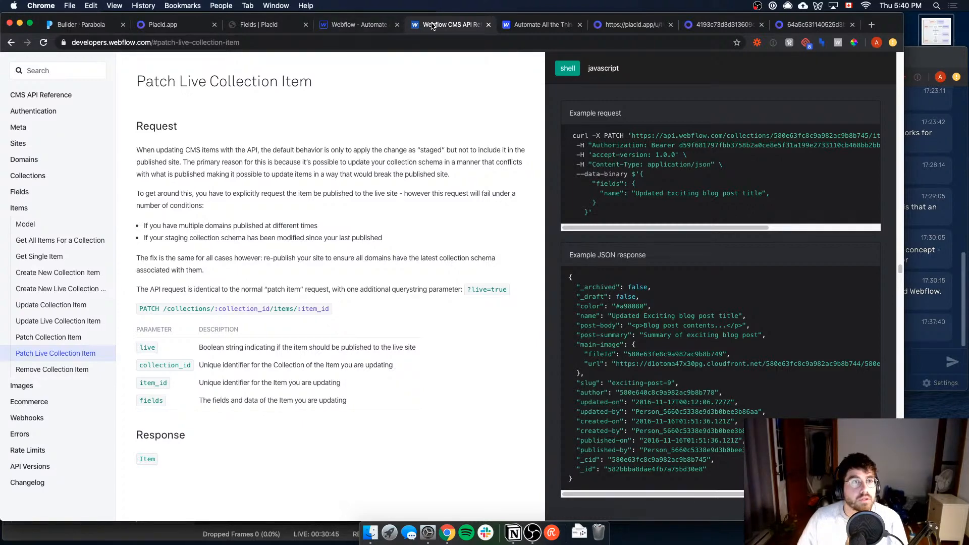
pyautogui.moveTo(434, 25); pyautogui.dragTo(149, 27)
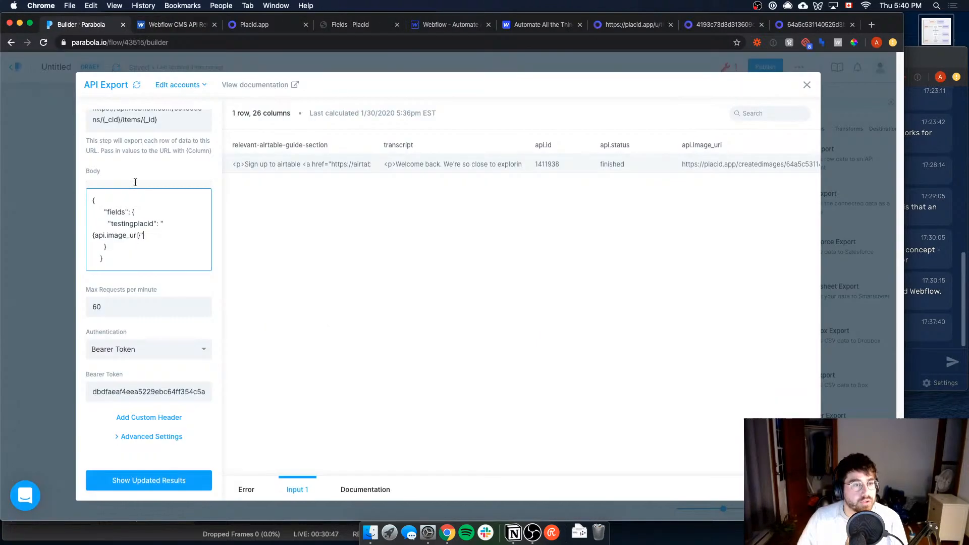
pyautogui.click(94, 25)
# Step: Add a custom header to the API Export and choose Content-Type as its key
pyautogui.scroll(-1, 162, 427)
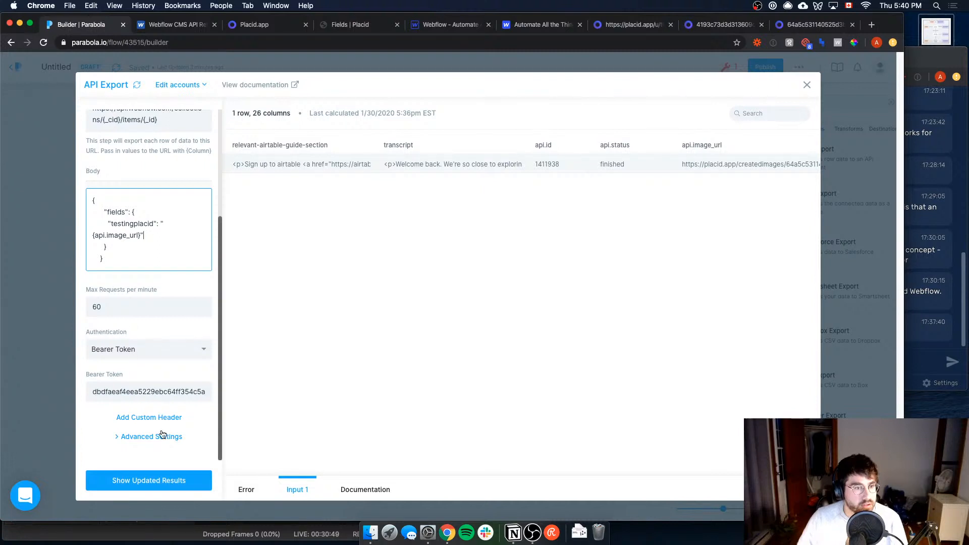
pyautogui.click(158, 417)
pyautogui.scroll(-2, 155, 428)
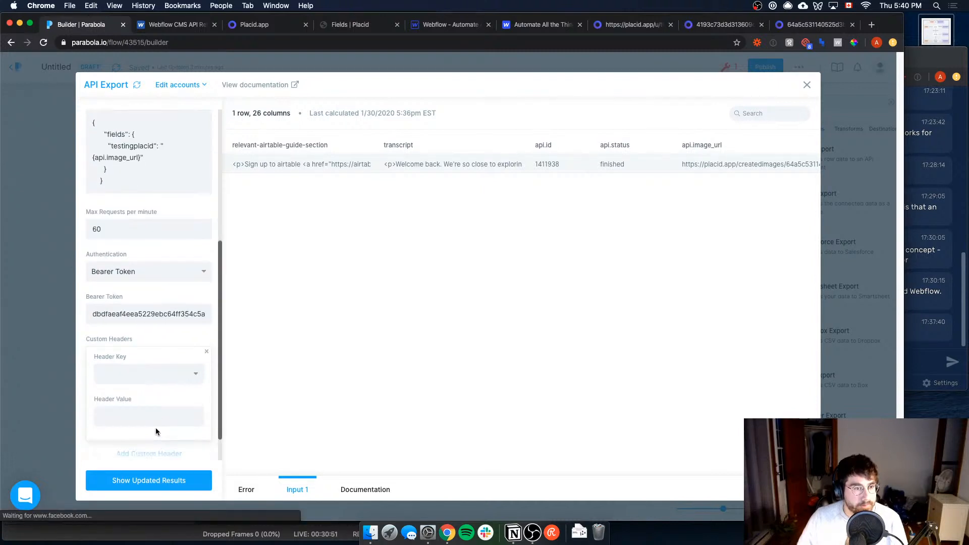
pyautogui.click(159, 380)
pyautogui.write('content')
pyautogui.press('Down')
pyautogui.press('Return')
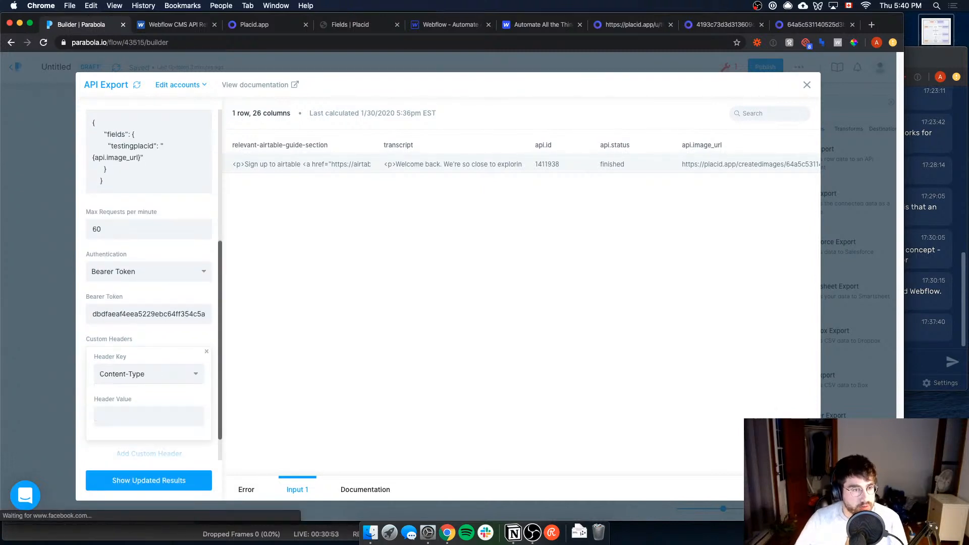
# Step: Set the Content-Type header's value to application/json, copied from Webflow's example request
pyautogui.click(142, 417)
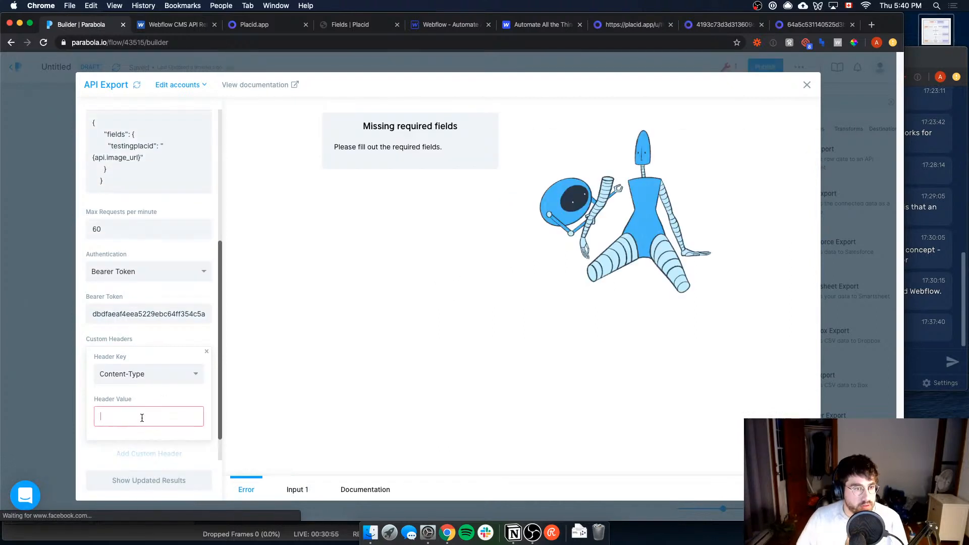
pyautogui.write('Applioc')
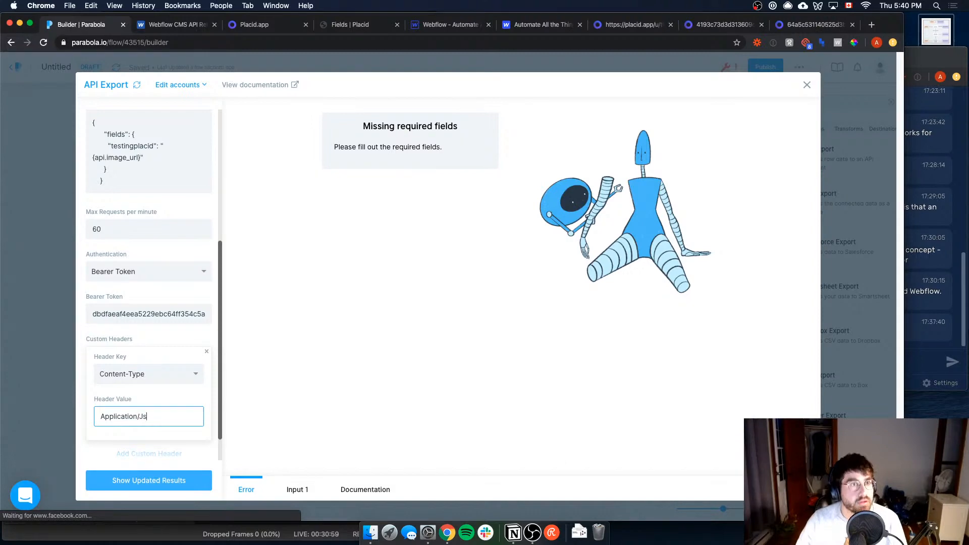
pyautogui.hotkey('ctrl', 'Tab')
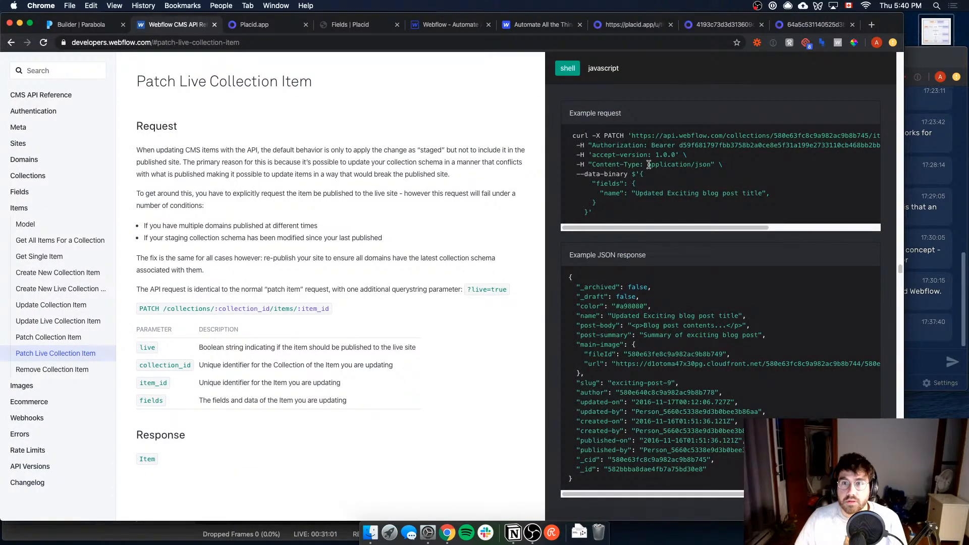
pyautogui.moveTo(649, 165); pyautogui.dragTo(711, 162)
pyautogui.press('super+c')
pyautogui.hotkey('ctrl', 'shift', 'Tab')
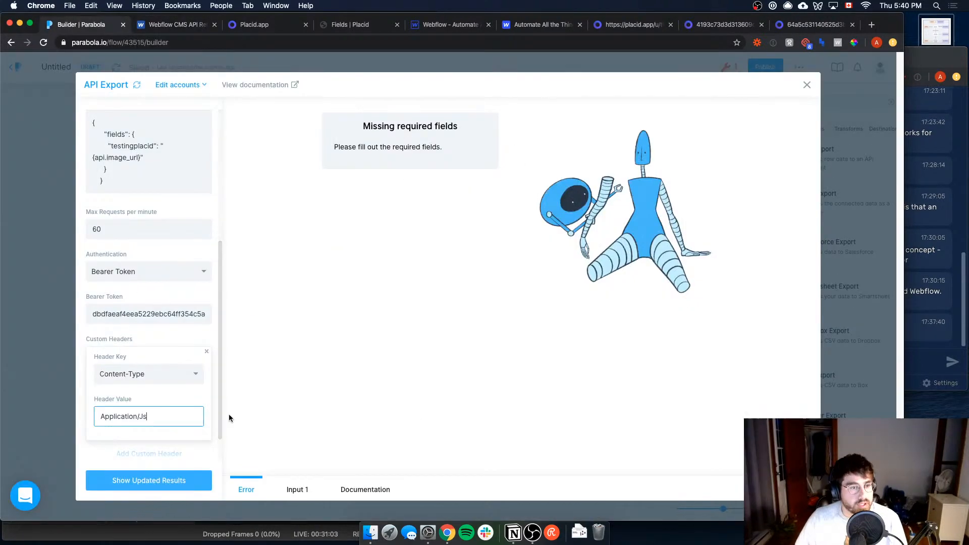
pyautogui.press('super+a')
pyautogui.press('super+v')
# Step: Add a second custom header to the API Export with the key accept-version, copied from Webflow's example request
pyautogui.scroll(-2, 175, 423)
pyautogui.hotkey('ctrl', 'Tab')
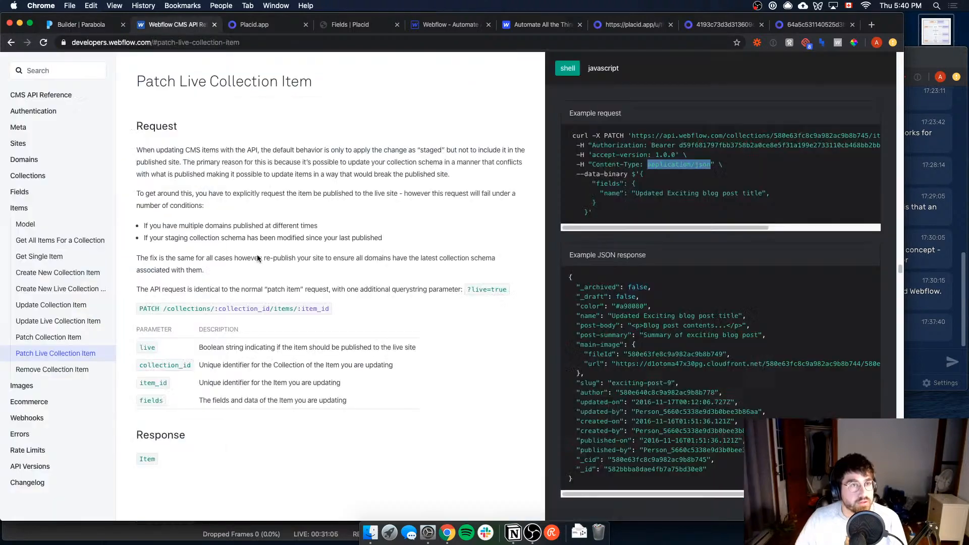
pyautogui.moveTo(593, 156); pyautogui.dragTo(650, 156)
pyautogui.hotkey('ctrl', 'shift', 'Tab')
pyautogui.scroll(-1, 143, 432)
pyautogui.click(144, 433)
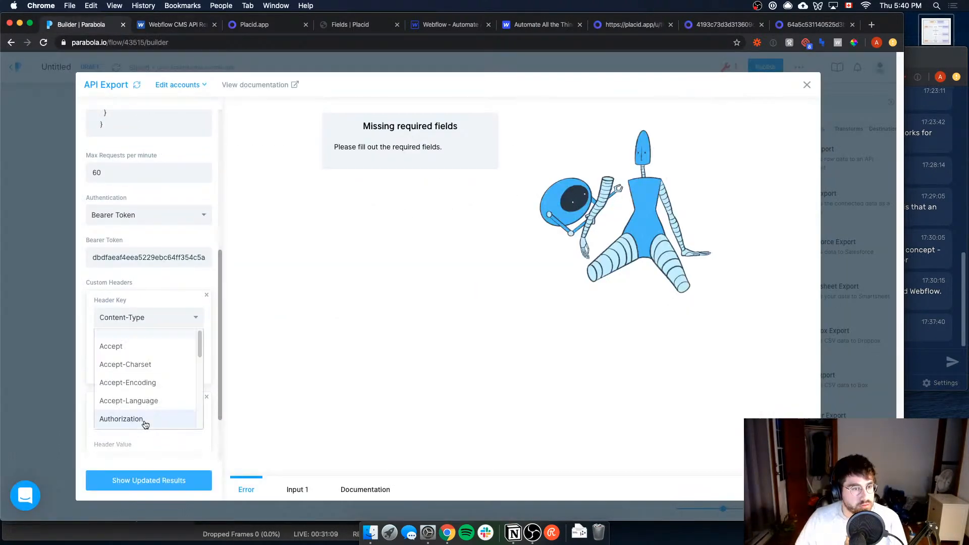
pyautogui.write('accept-version')
# Step: Set the accept-version header's value to 1.0.0
pyautogui.click(159, 438)
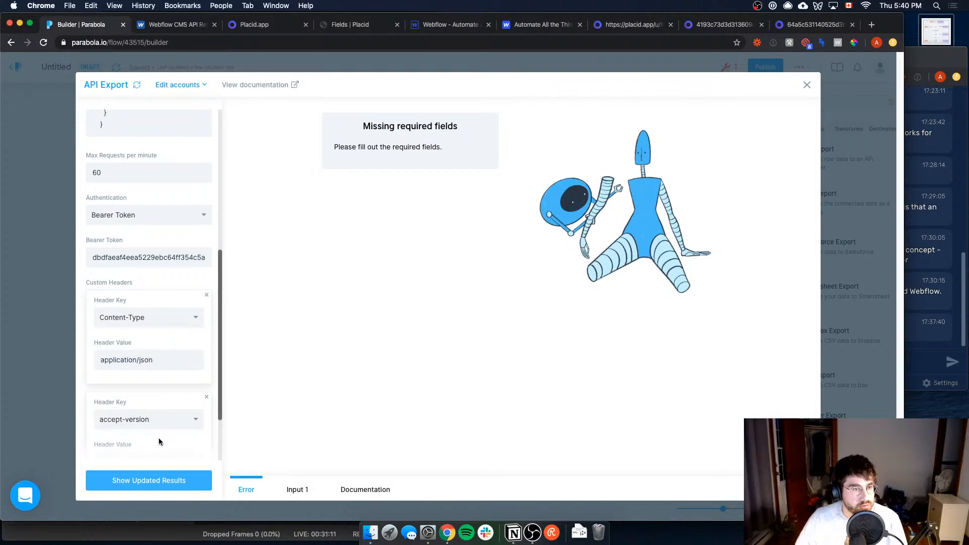
pyautogui.click(152, 455)
pyautogui.write('1.0.0')
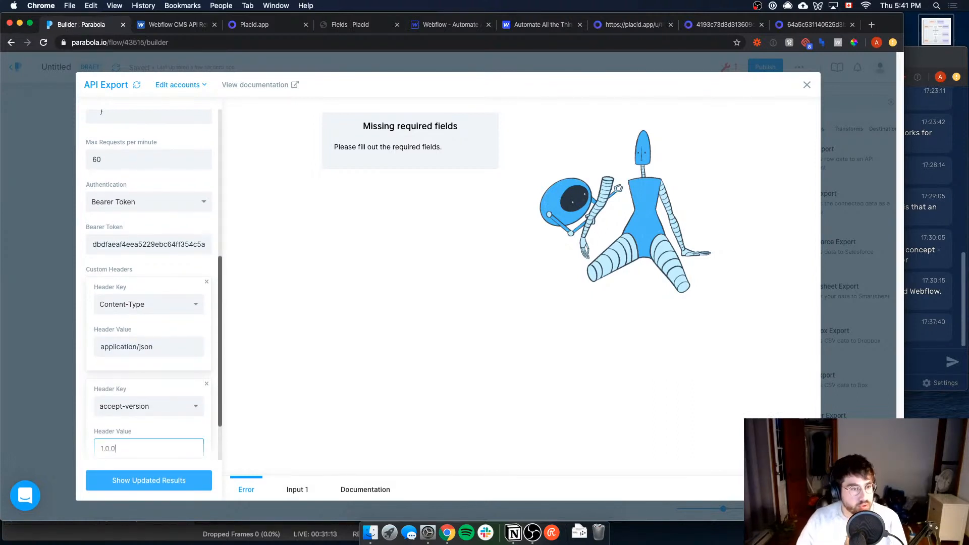
pyautogui.scroll(-3, 154, 373)
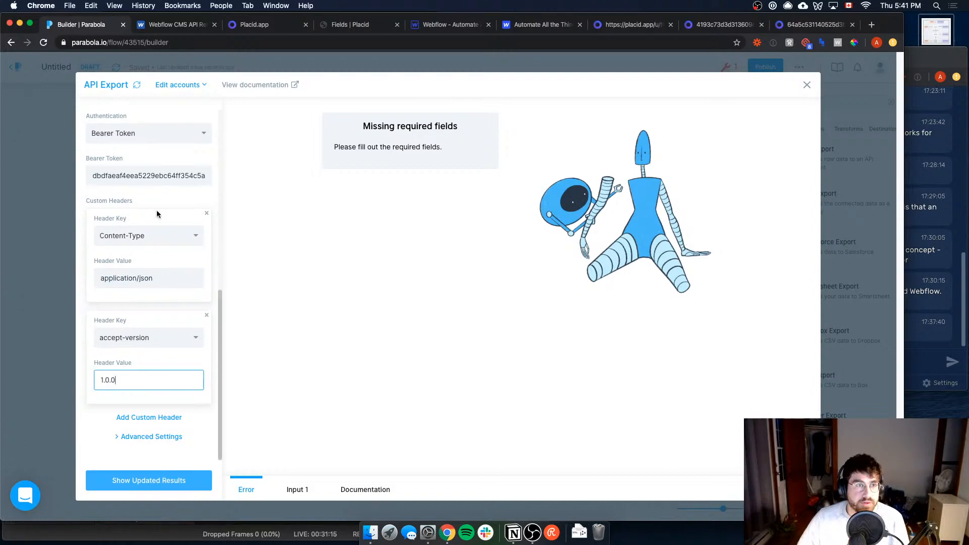
# Step: Check the API Export settings and update its results, then publish the flow
pyautogui.scroll(5, 157, 210)
pyautogui.scroll(5, 156, 208)
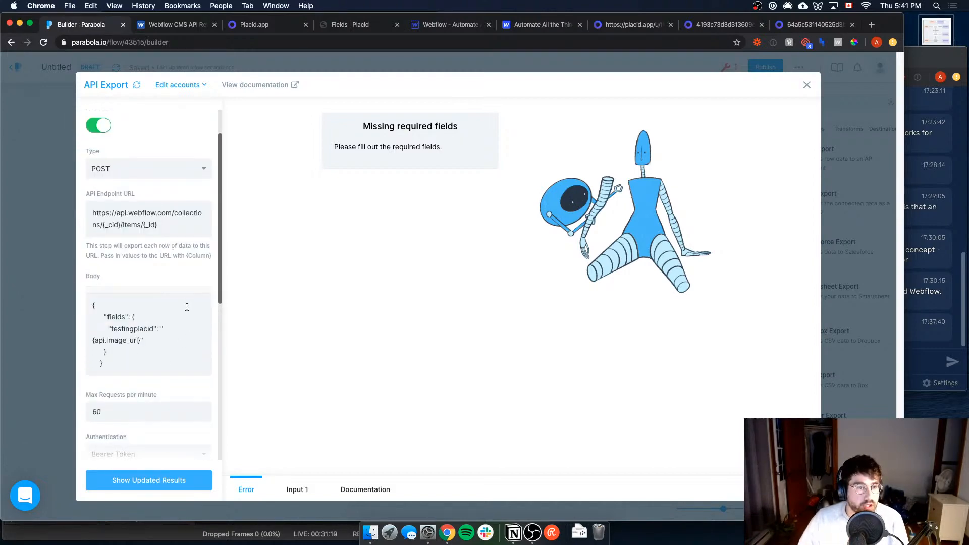
pyautogui.scroll(-1, 187, 307)
pyautogui.scroll(-5, 168, 384)
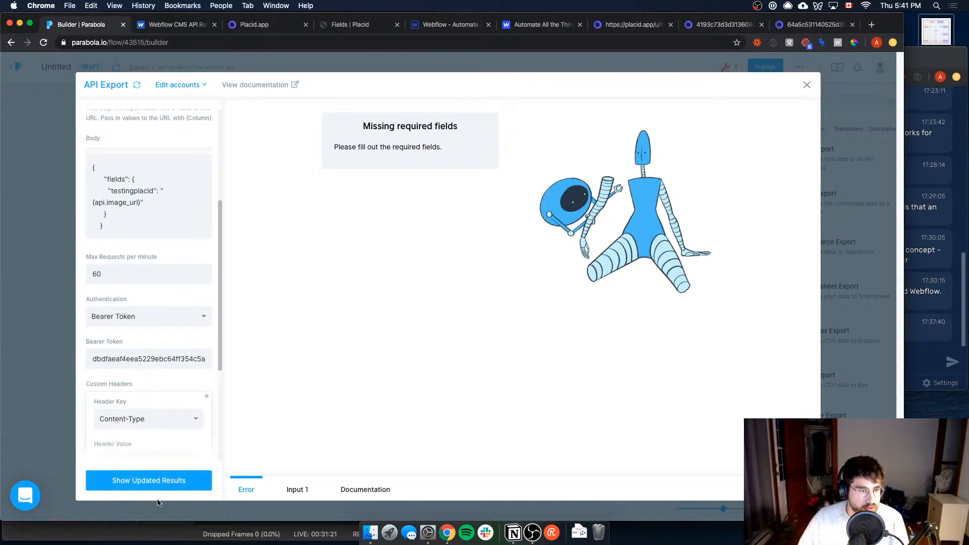
pyautogui.click(169, 480)
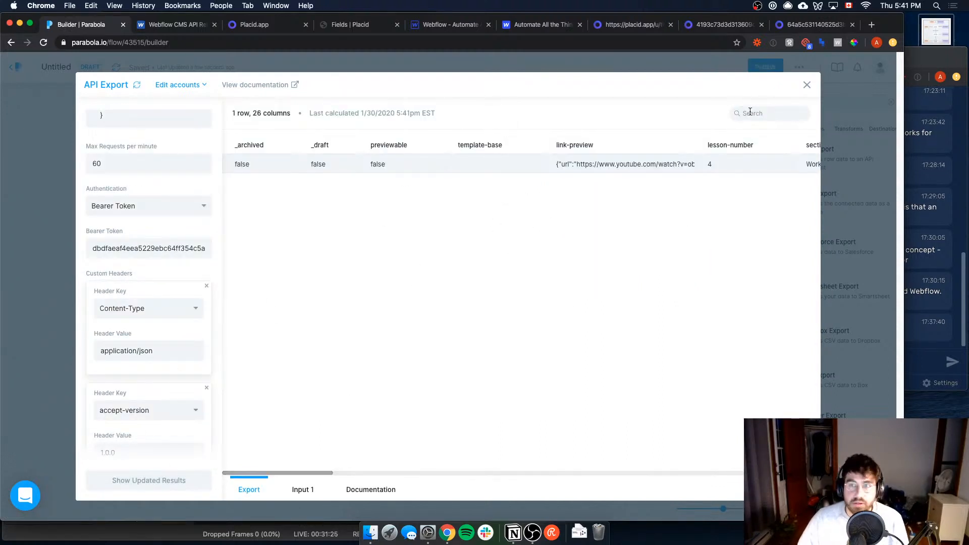
pyautogui.click(808, 87)
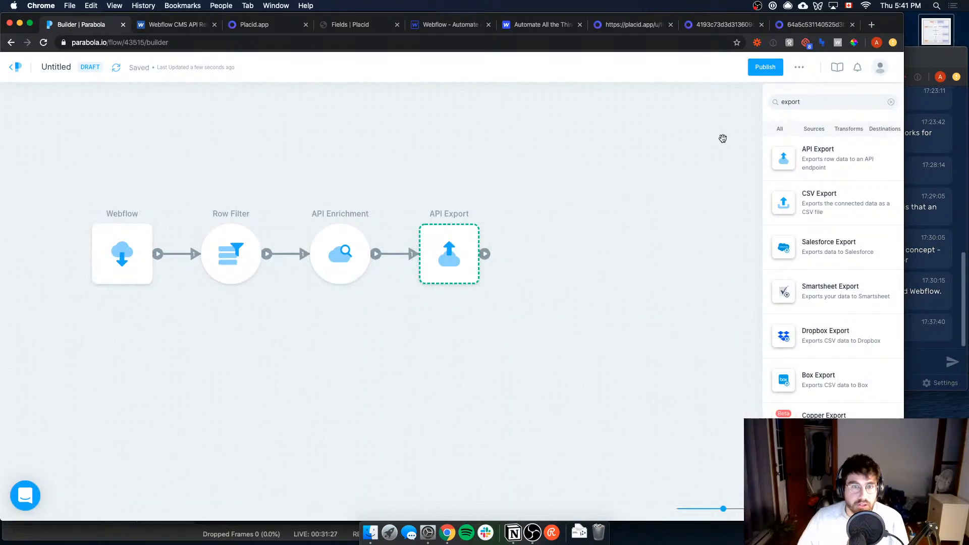
pyautogui.click(766, 67)
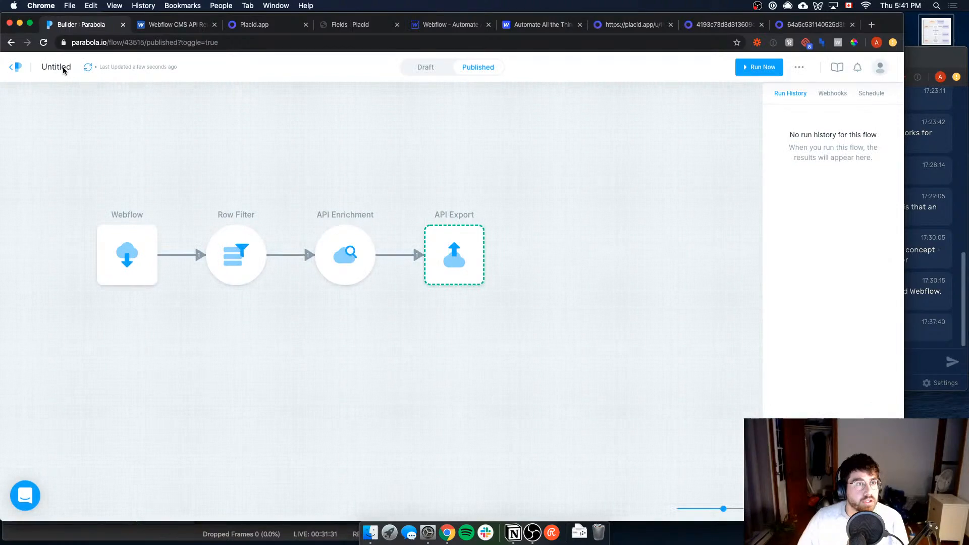
# Step: Return to the flow's draft and rename it Create thumbnails
pyautogui.click(424, 68)
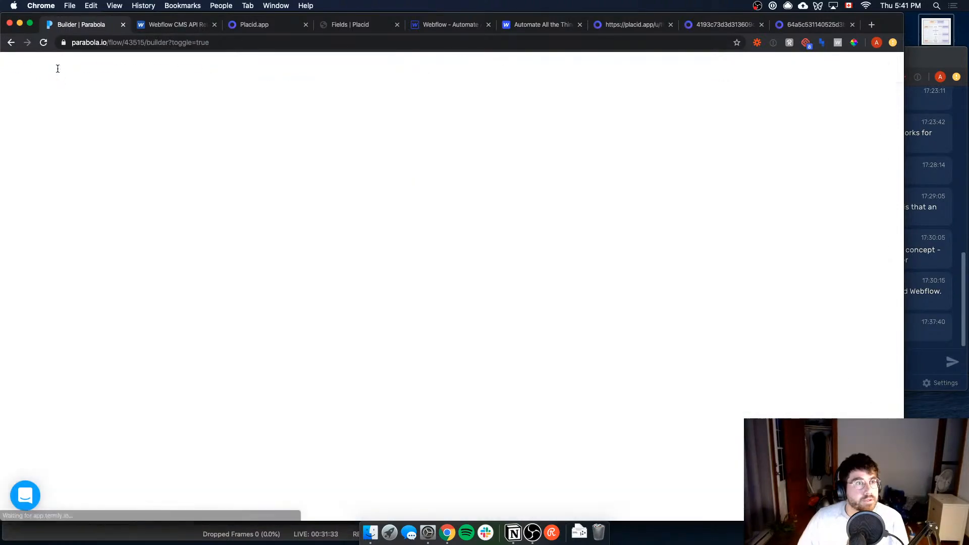
pyautogui.doubleClick(57, 69)
pyautogui.write('Rn')
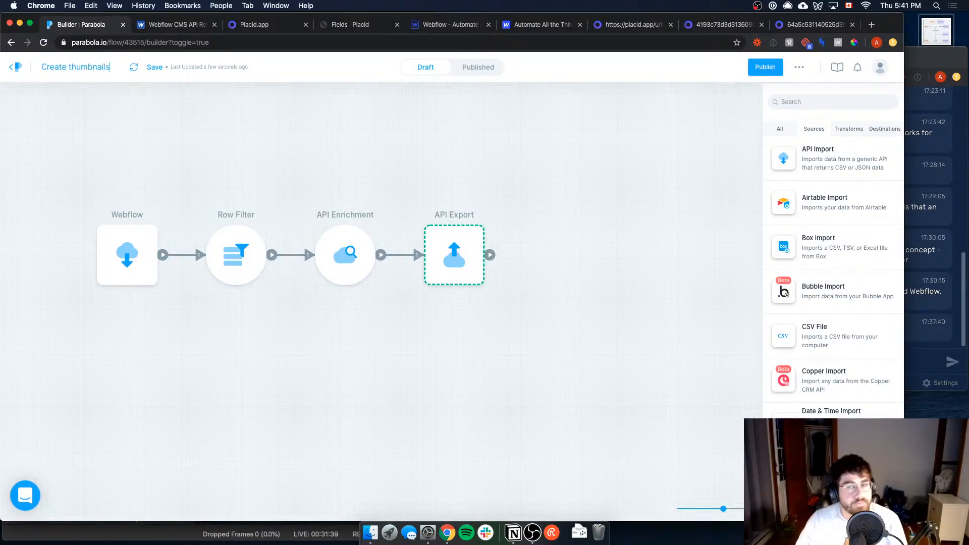
pyautogui.moveTo(411, 102); pyautogui.dragTo(414, 106)
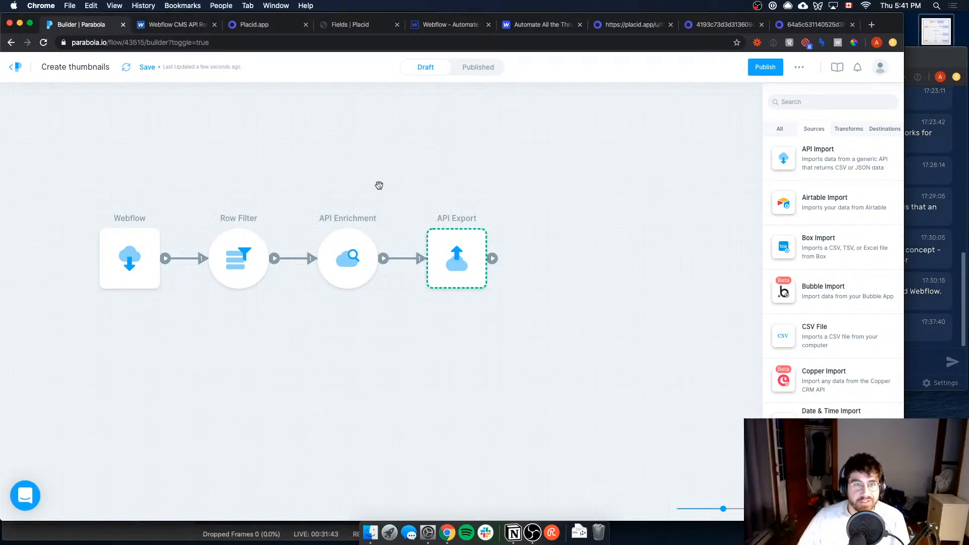
pyautogui.hscroll(-1, 379, 186)
pyautogui.scroll(2, 387, 264)
pyautogui.scroll(-2, 359, 301)
pyautogui.scroll(1, 350, 363)
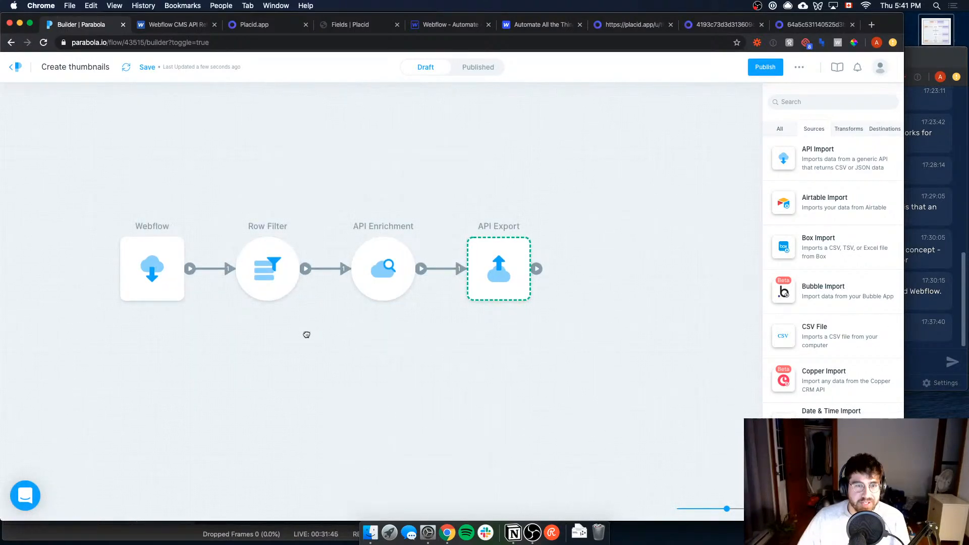
pyautogui.hscroll(-1, 307, 335)
pyautogui.scroll(1, 306, 335)
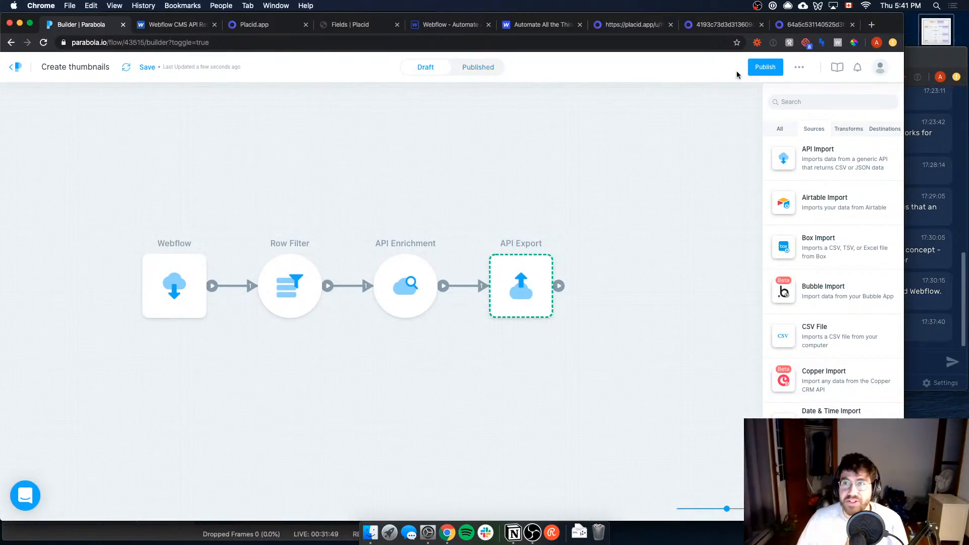
# Step: Publish the renamed flow and run it with the API Export destination enabled
pyautogui.click(750, 70)
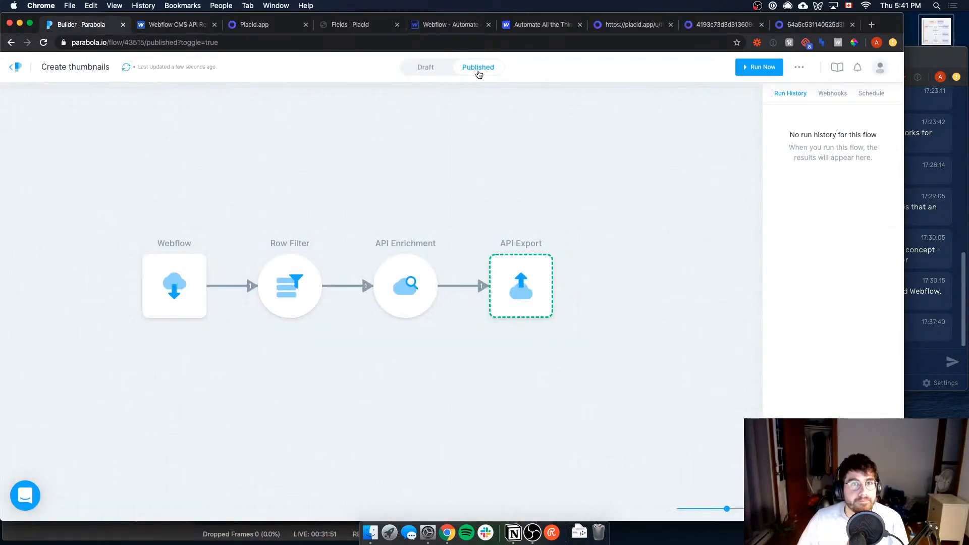
pyautogui.click(749, 76)
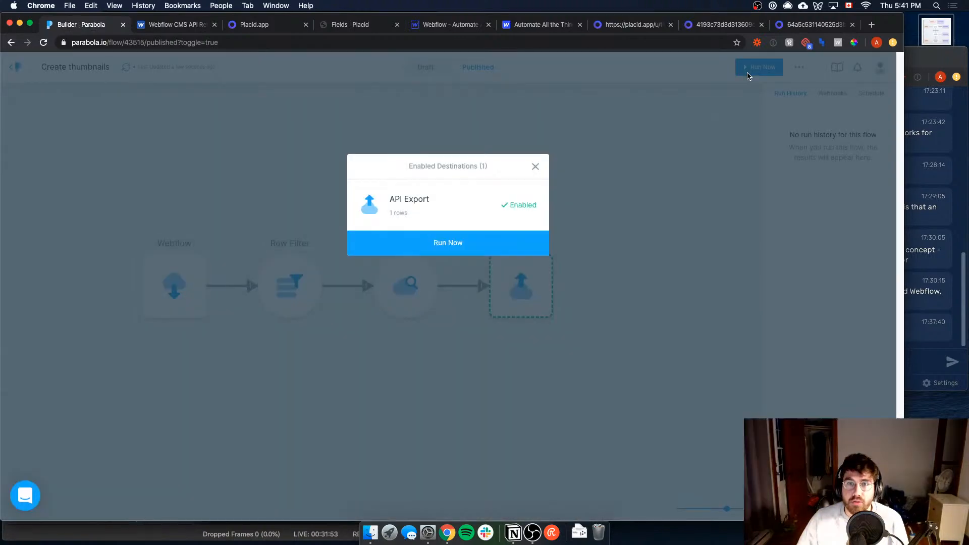
pyautogui.click(478, 238)
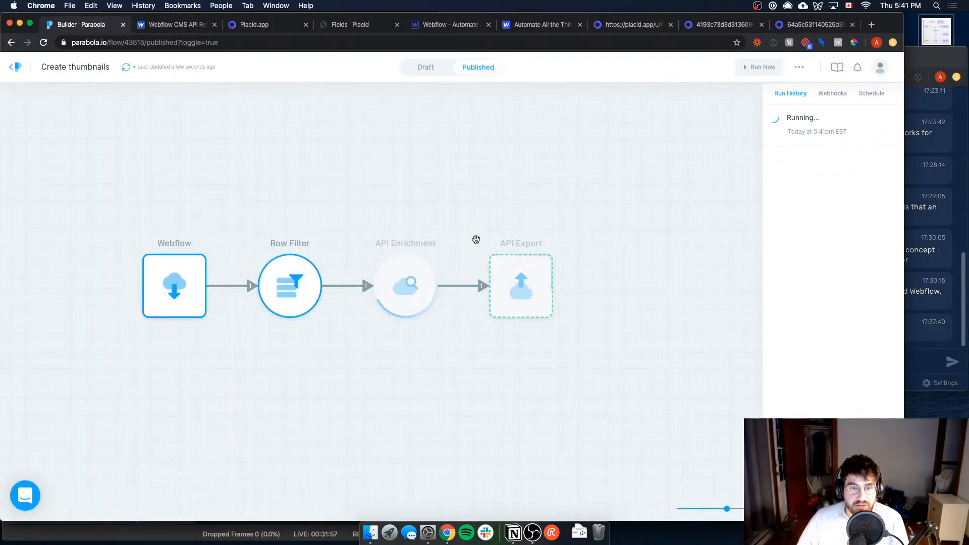
# Step: Open the API Export step in the published flow and examine the response to its request
pyautogui.click(514, 269)
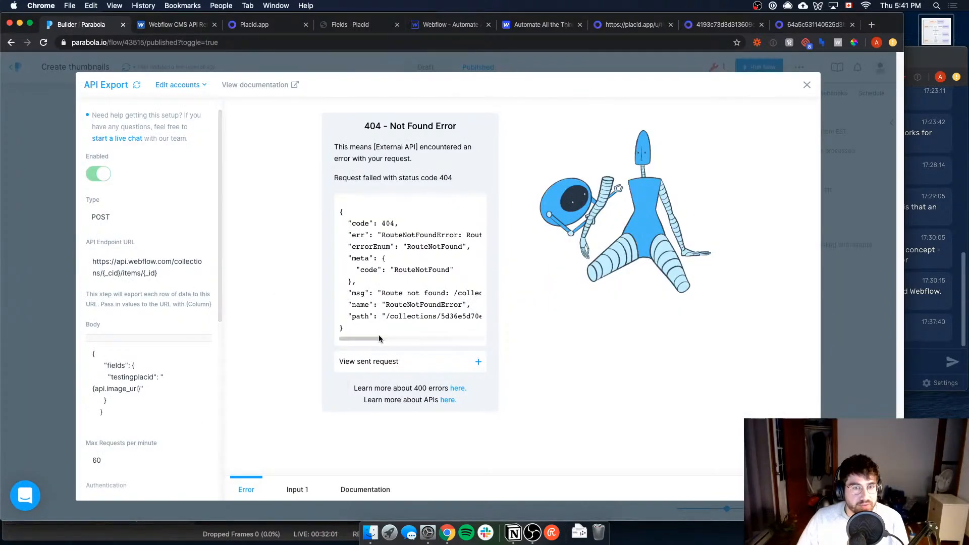
pyautogui.moveTo(356, 338)
pyautogui.mouseDown()
pyautogui.moveTo(430, 338)
pyautogui.moveTo(356, 333)
pyautogui.mouseUp()
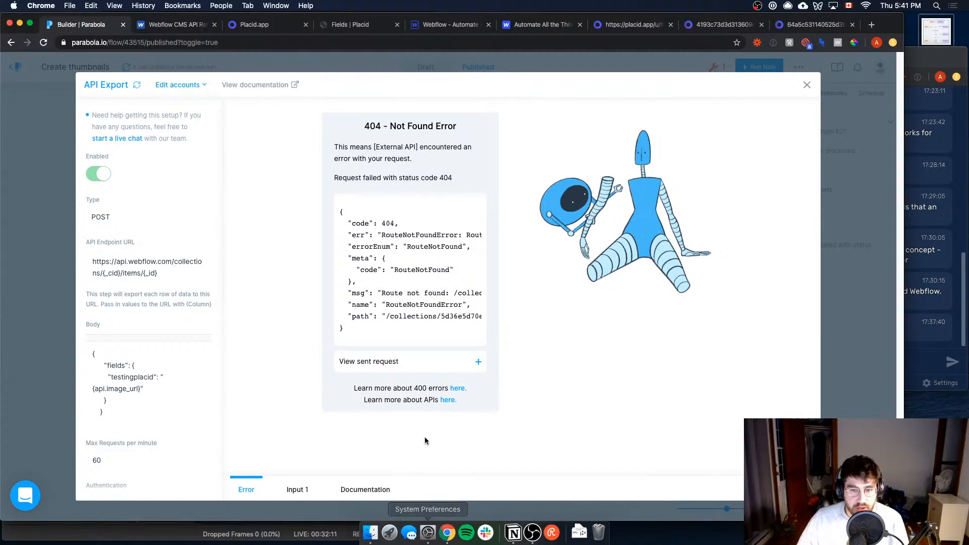
# Step: Switch to OBS and activate the Waiting security scene to hide the screen
pyautogui.click(532, 532)
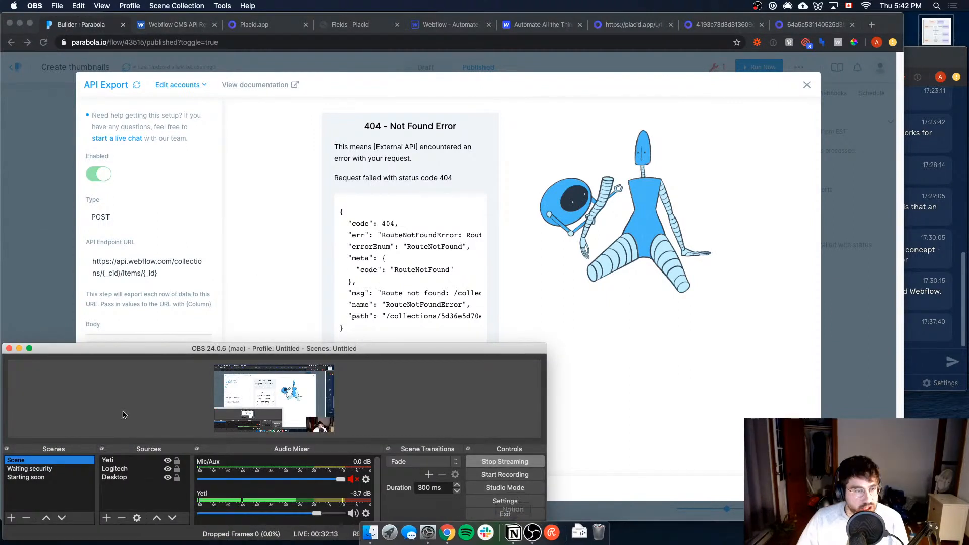
pyautogui.click(30, 469)
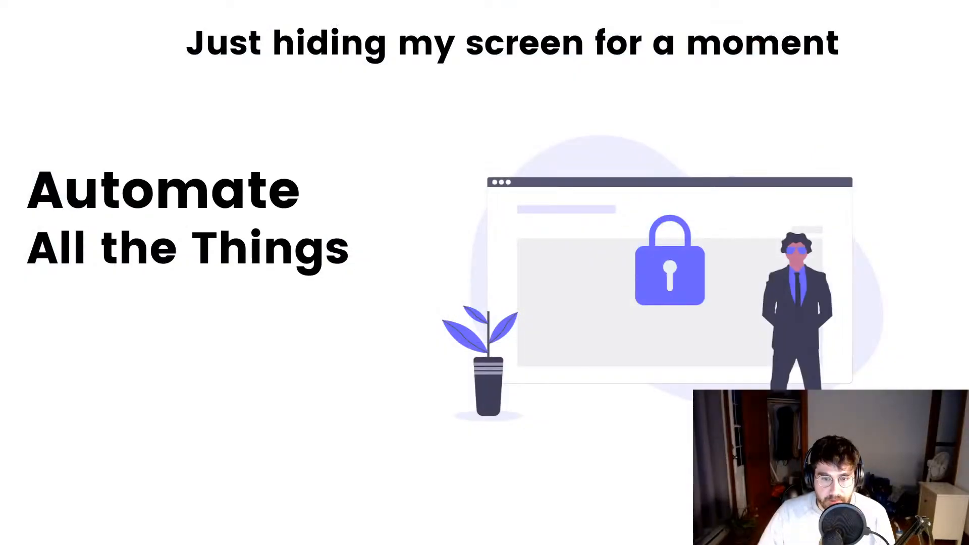
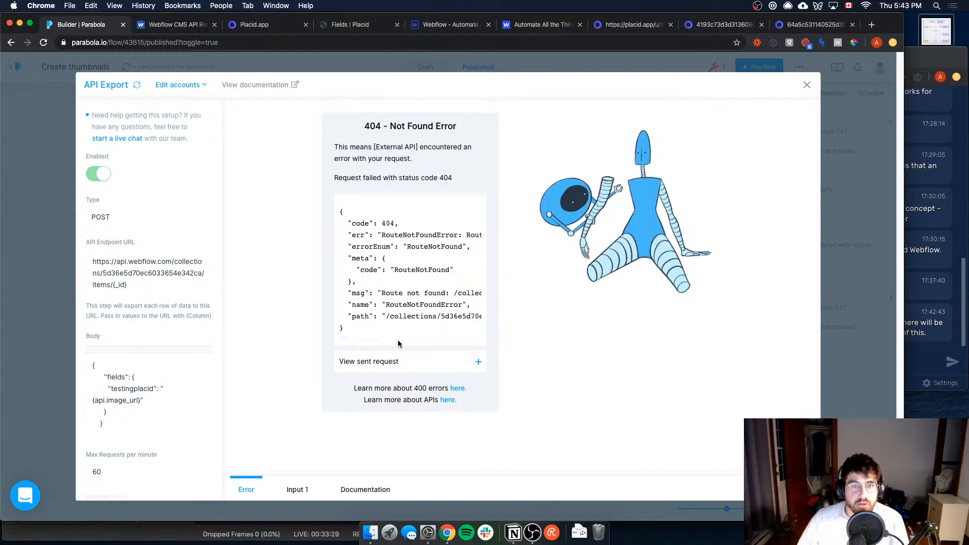
# Step: Examine the endpoint URL, body, authentication and custom headers of the failing API Export step
pyautogui.scroll(-5, 152, 256)
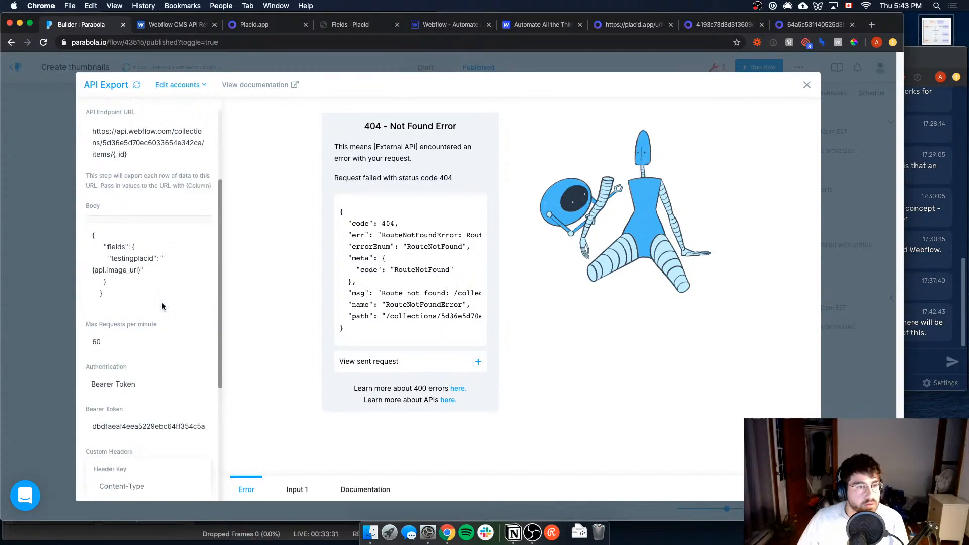
pyautogui.scroll(-4, 165, 336)
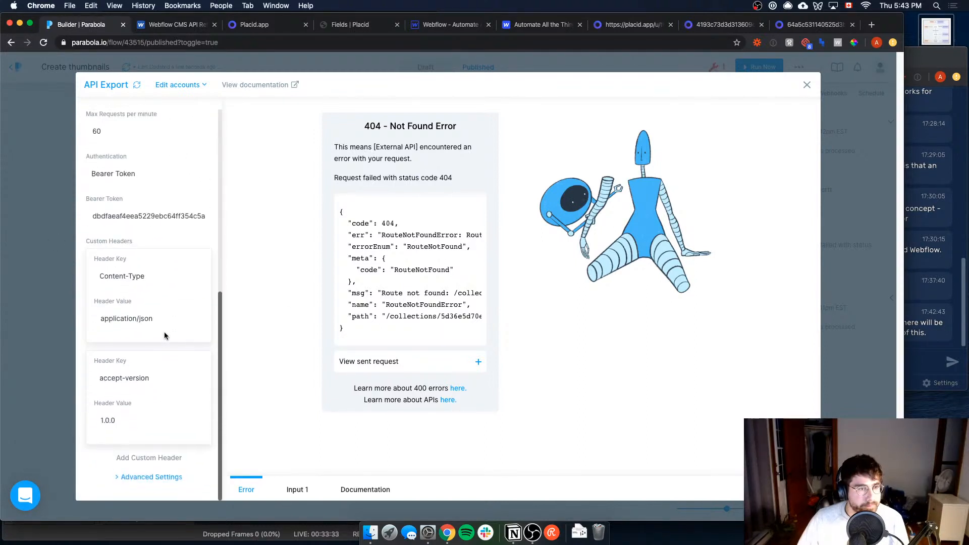
pyautogui.scroll(6, 165, 335)
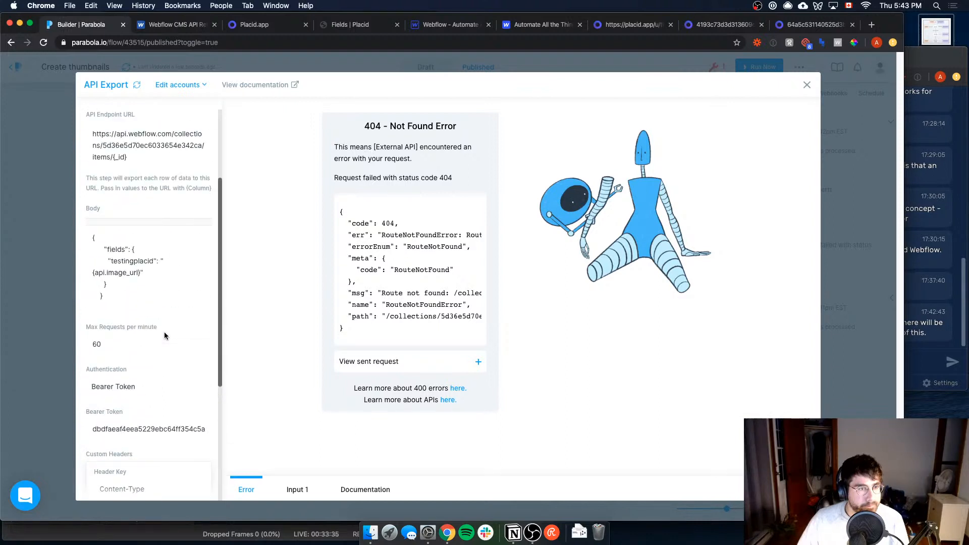
pyautogui.scroll(2, 164, 332)
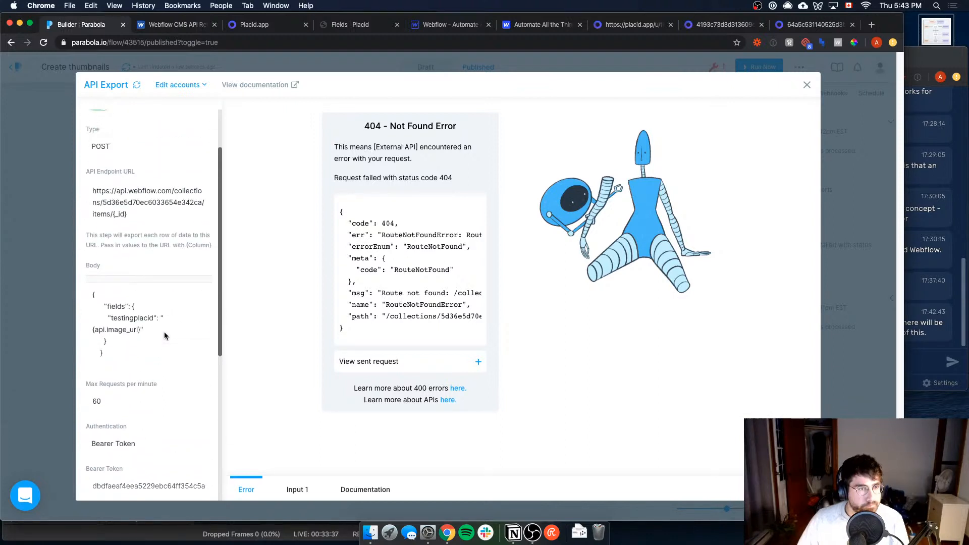
pyautogui.scroll(2, 159, 326)
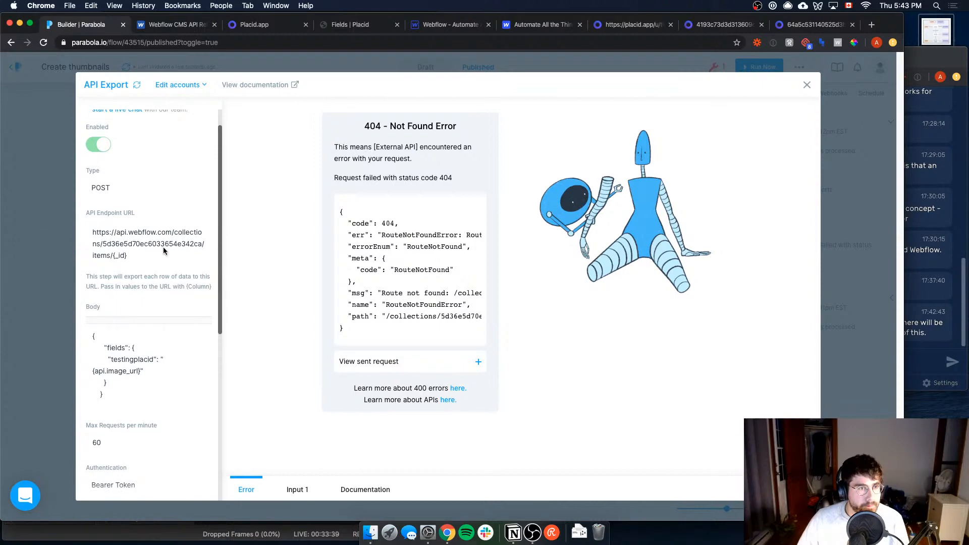
# Step: Leave the Create thumbnails flow and open the API Export step of the Webflow blog title run flow
pyautogui.click(60, 207)
pyautogui.click(17, 67)
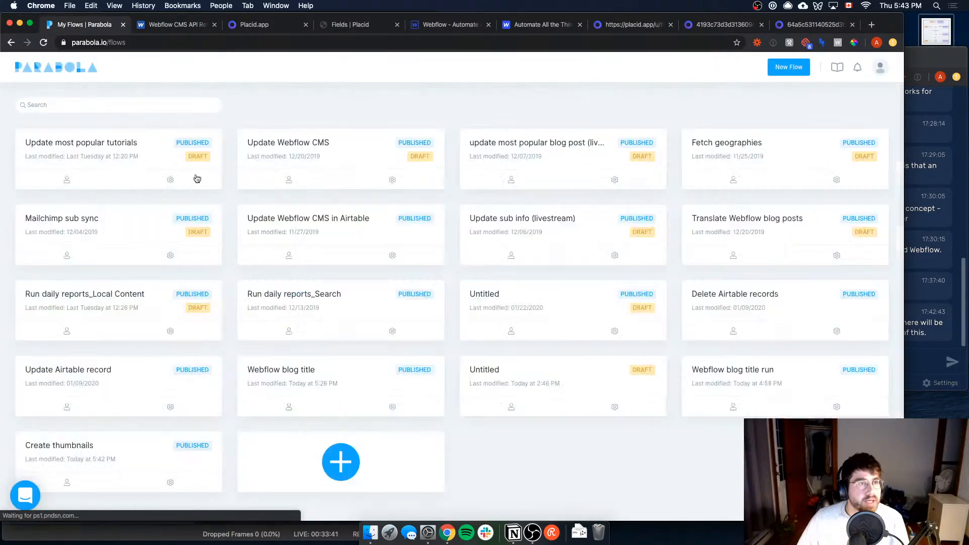
pyautogui.click(367, 392)
pyautogui.press('super+Left')
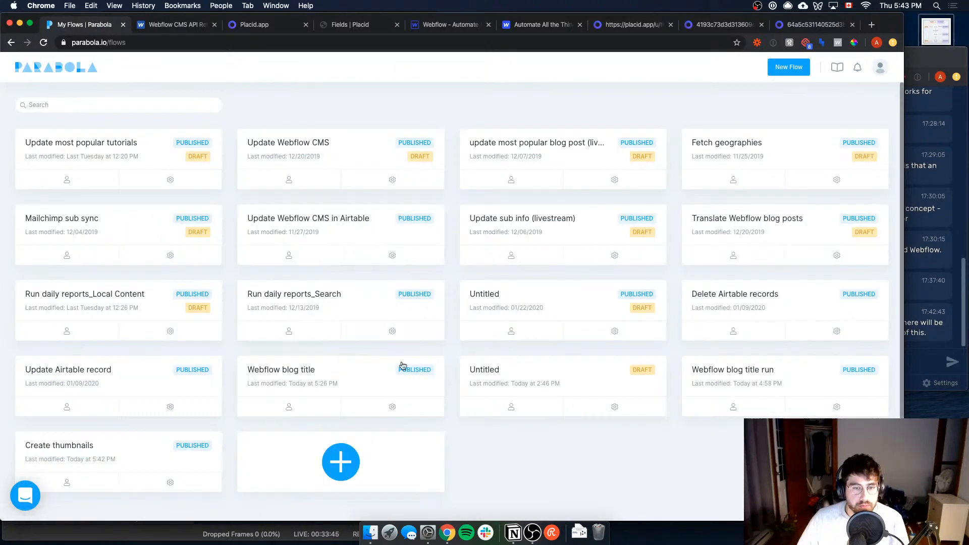
pyautogui.click(773, 397)
pyautogui.click(637, 276)
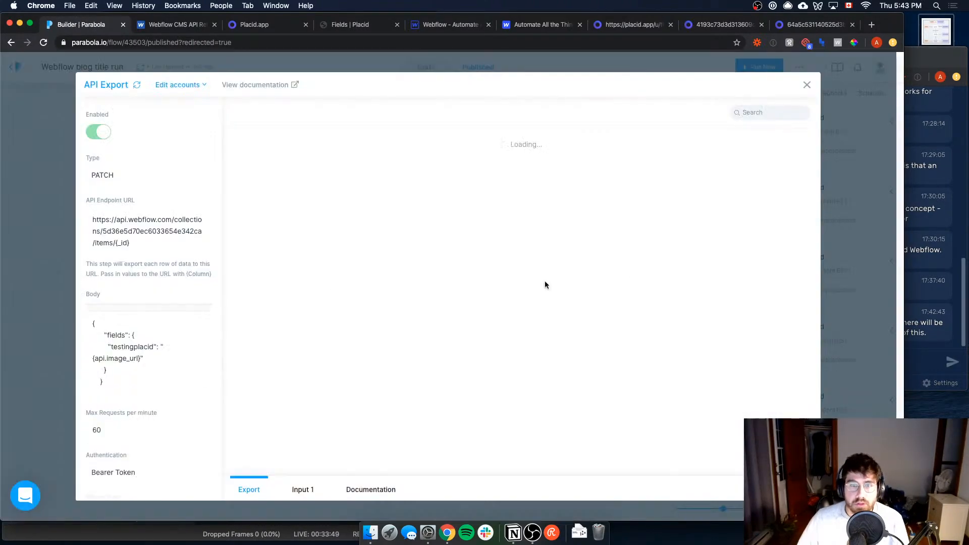
# Step: Examine the request type, endpoint URL, body and header settings of this published API Export step, then close it
pyautogui.moveTo(147, 238); pyautogui.dragTo(89, 223)
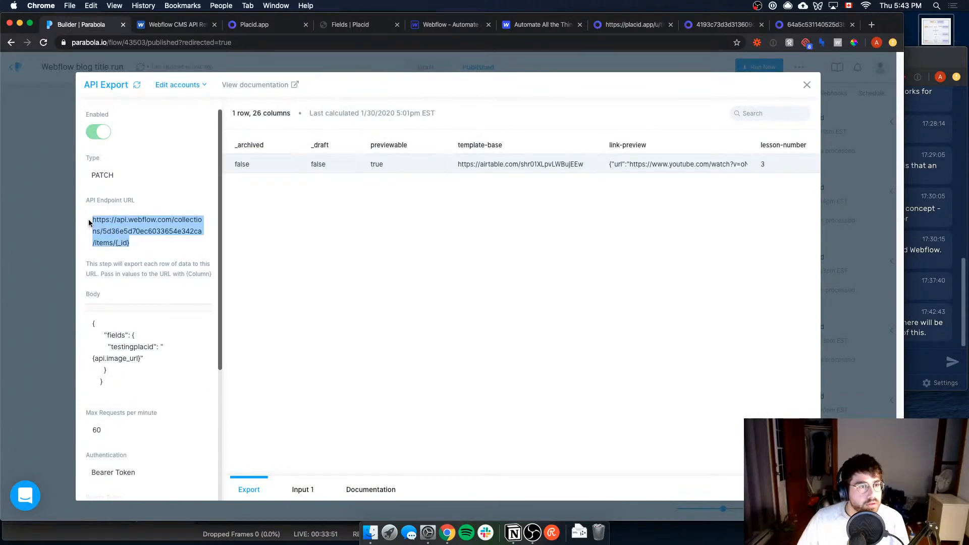
pyautogui.scroll(-4, 132, 383)
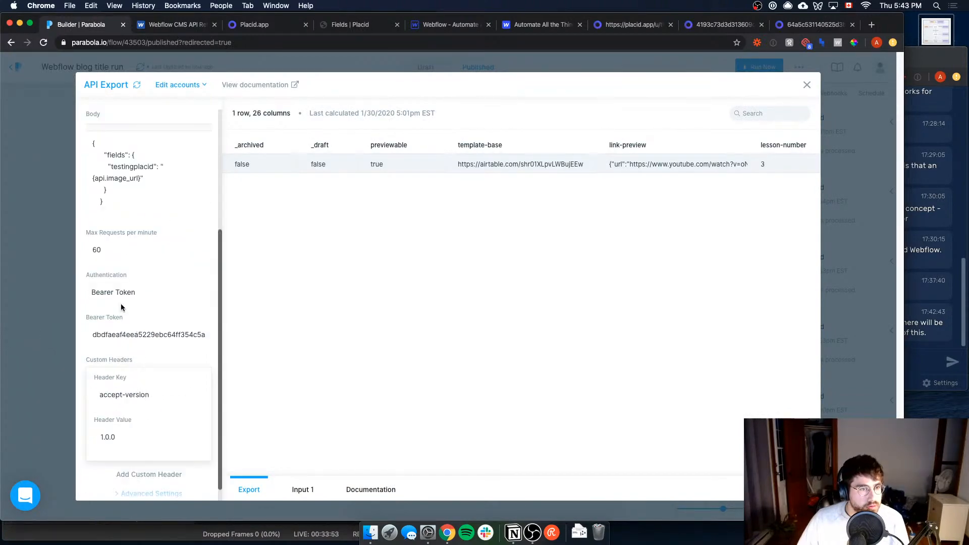
pyautogui.scroll(-1, 105, 376)
pyautogui.scroll(2, 128, 395)
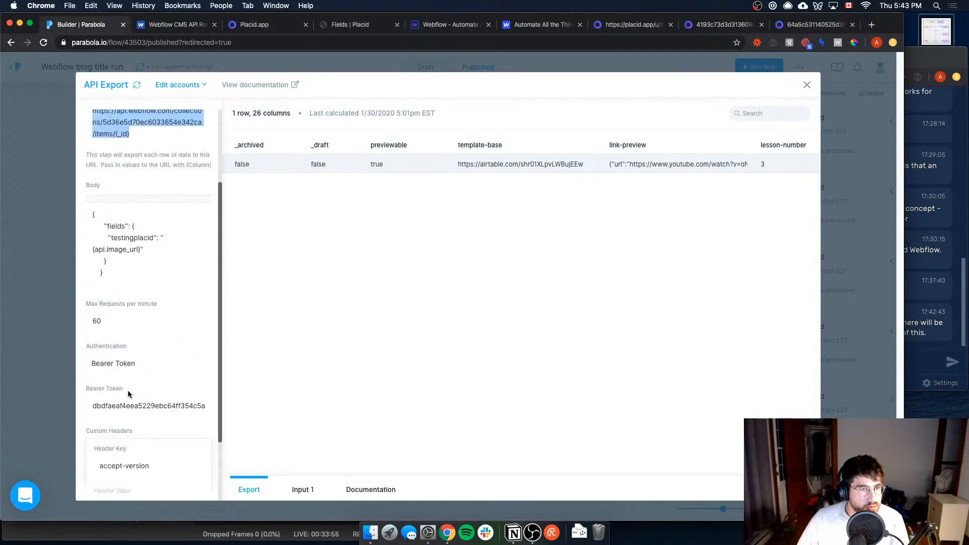
pyautogui.click(58, 315)
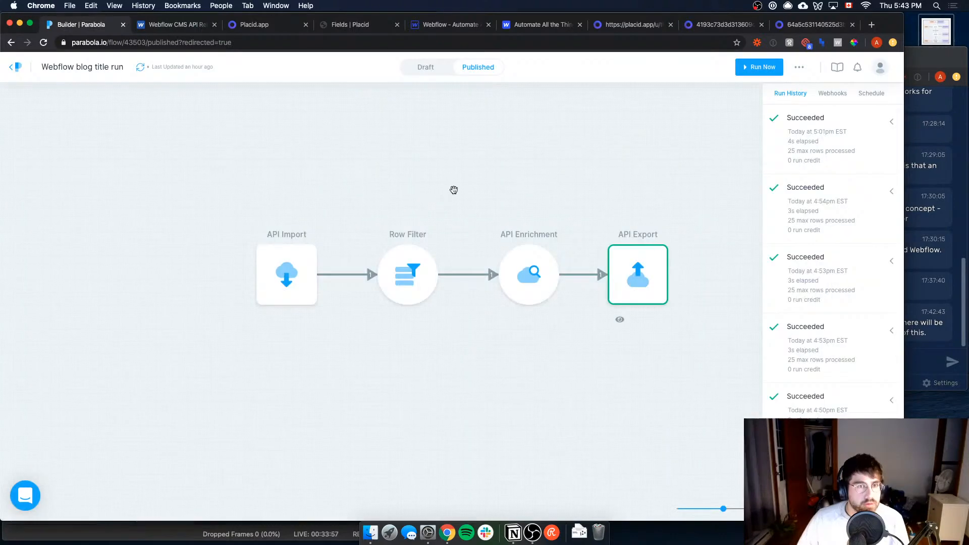
# Step: Reopen the Webflow blog title run flow, switch to its draft and open the API Export step for editing
pyautogui.click(15, 66)
pyautogui.click(726, 373)
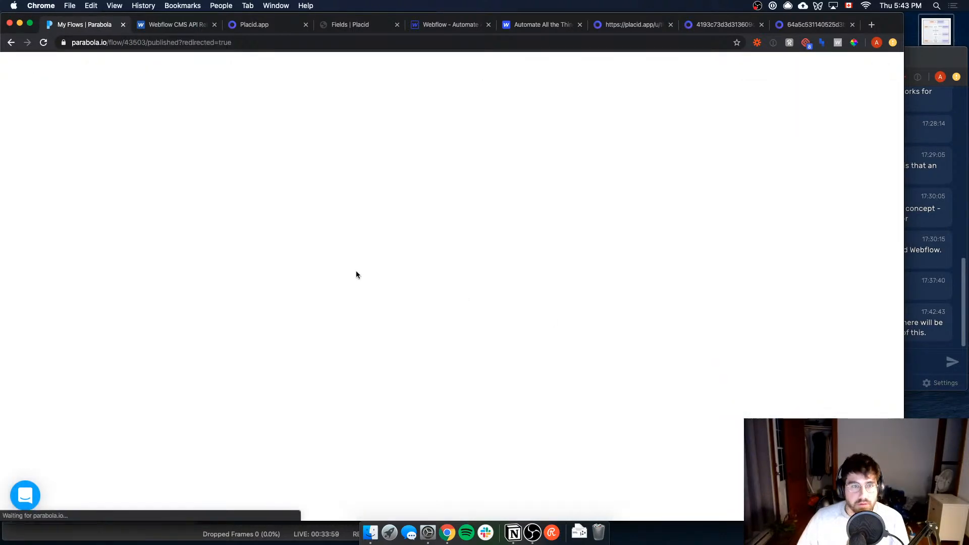
pyautogui.click(634, 274)
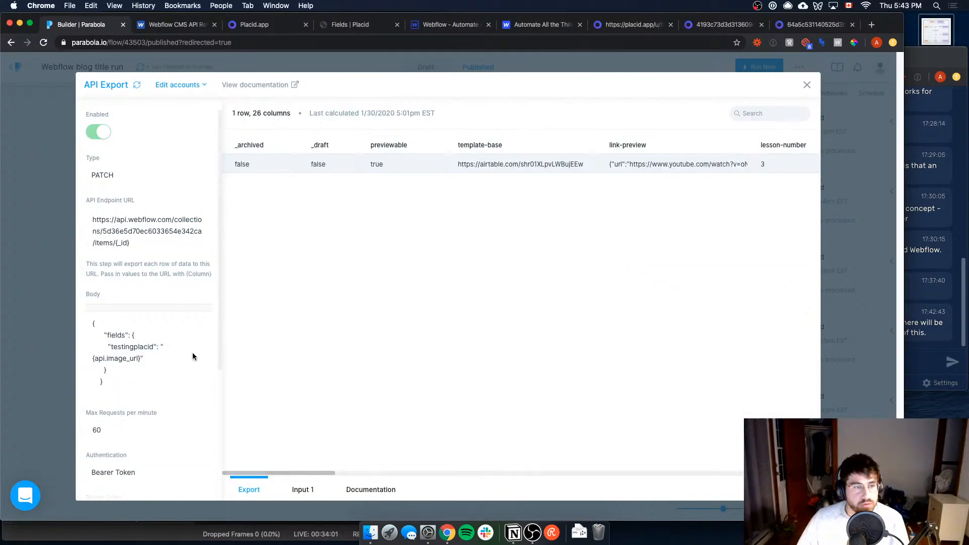
pyautogui.click(435, 68)
pyautogui.click(416, 68)
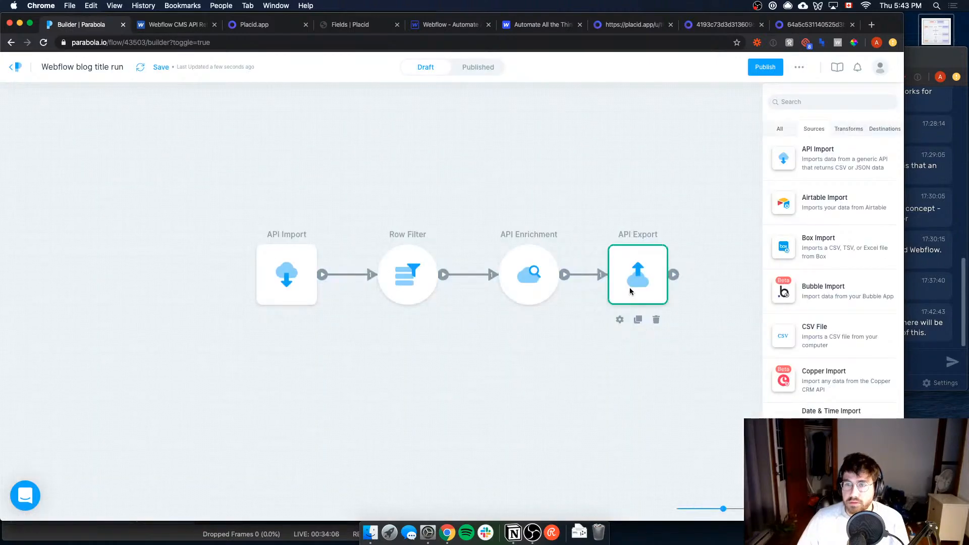
pyautogui.click(630, 282)
pyautogui.click(164, 245)
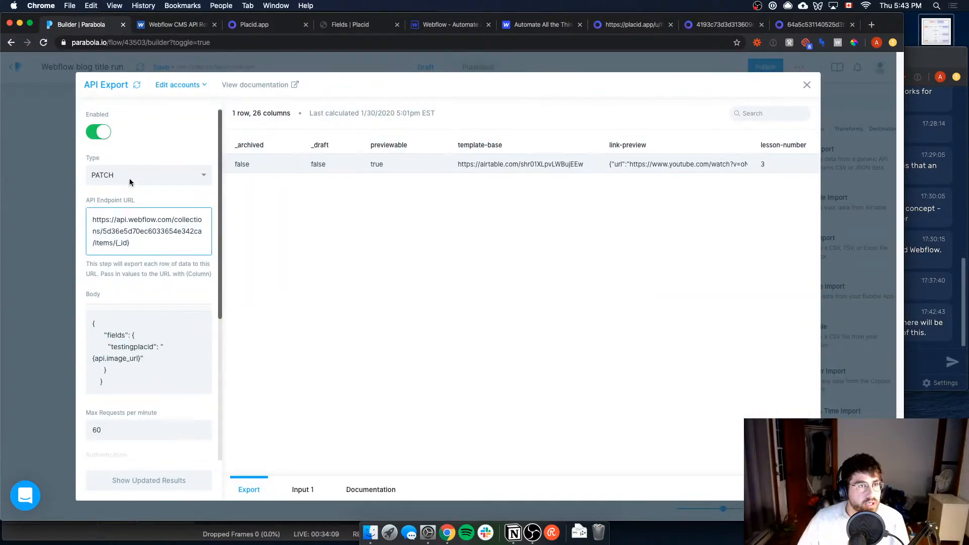
# Step: Compare the draft API Export step's type, body and headers with Webflow's Patch Live Collection Item documentation
pyautogui.click(178, 24)
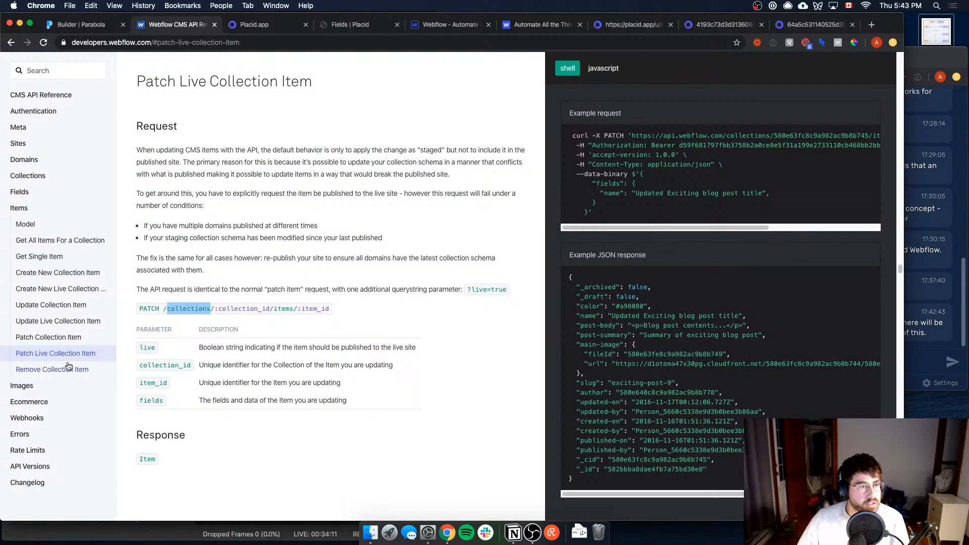
pyautogui.hotkey('ctrl', 'shift', 'Tab')
pyautogui.scroll(-3, 162, 338)
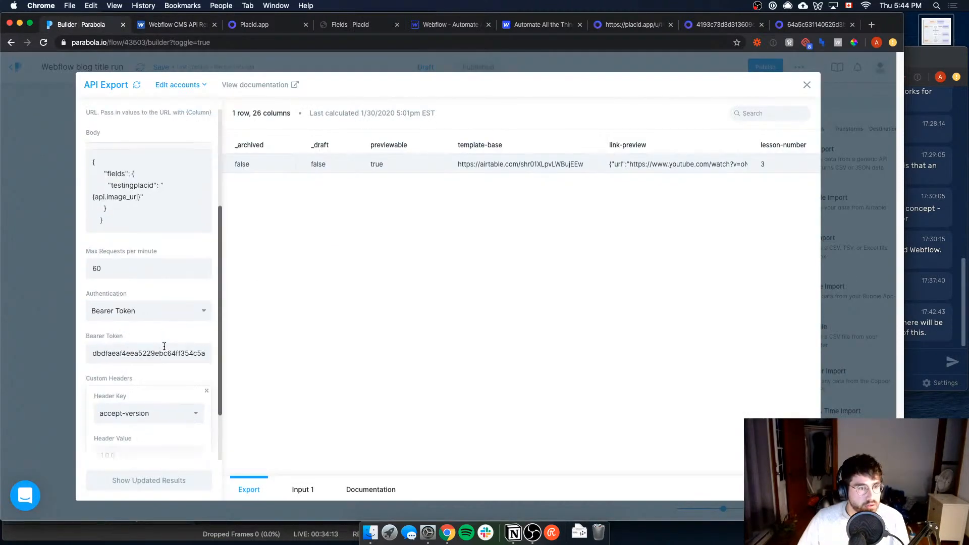
pyautogui.scroll(2, 143, 282)
pyautogui.click(143, 286)
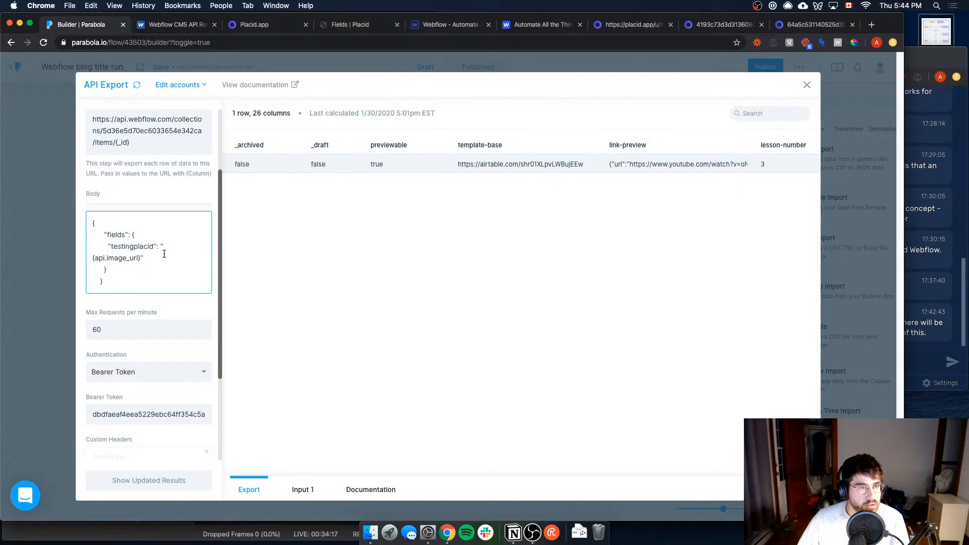
pyautogui.scroll(-5, 174, 269)
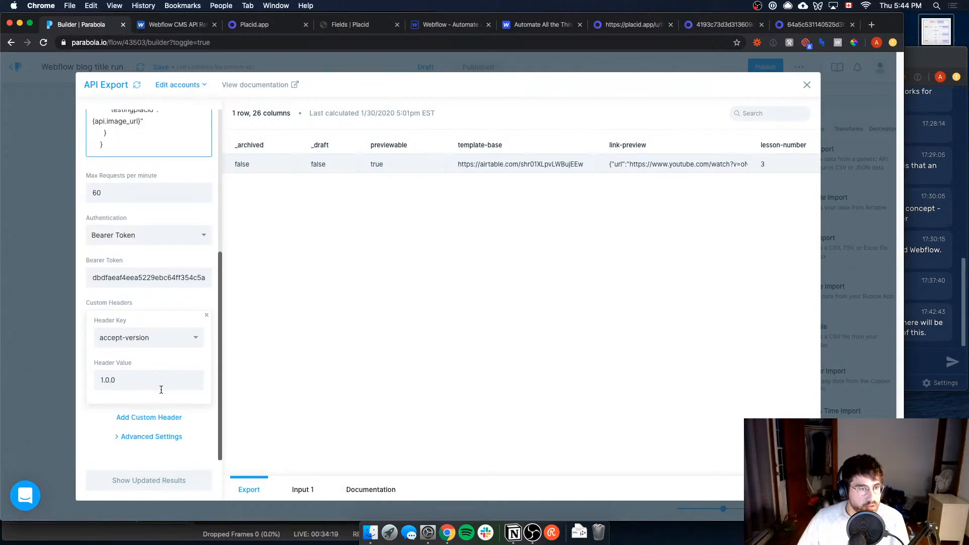
pyautogui.scroll(9, 172, 360)
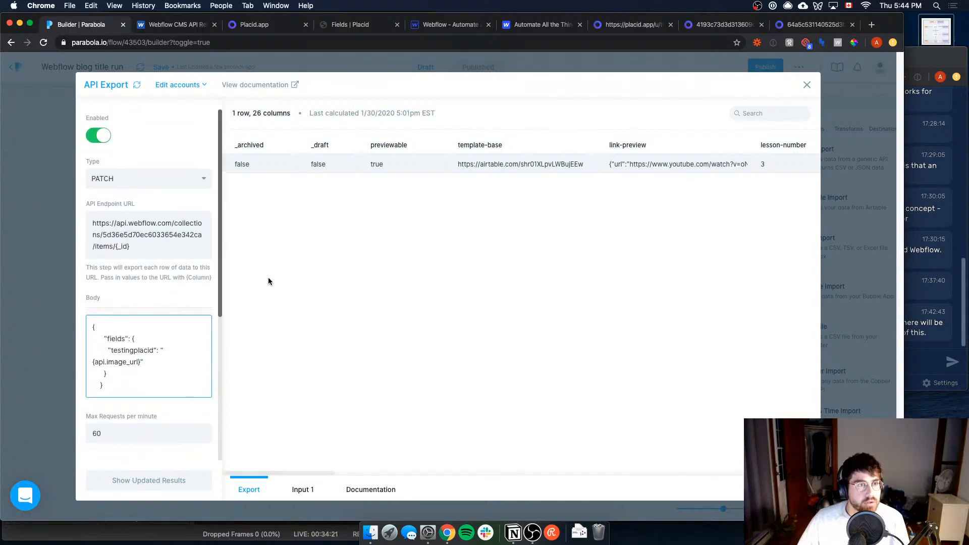
# Step: Switch to Notion and copy the Webflow collection item URL from the API Export section of the tokens/cheatsheet page
pyautogui.press('super+Tab')
pyautogui.press('super+Tab')
pyautogui.press('super+Tab')
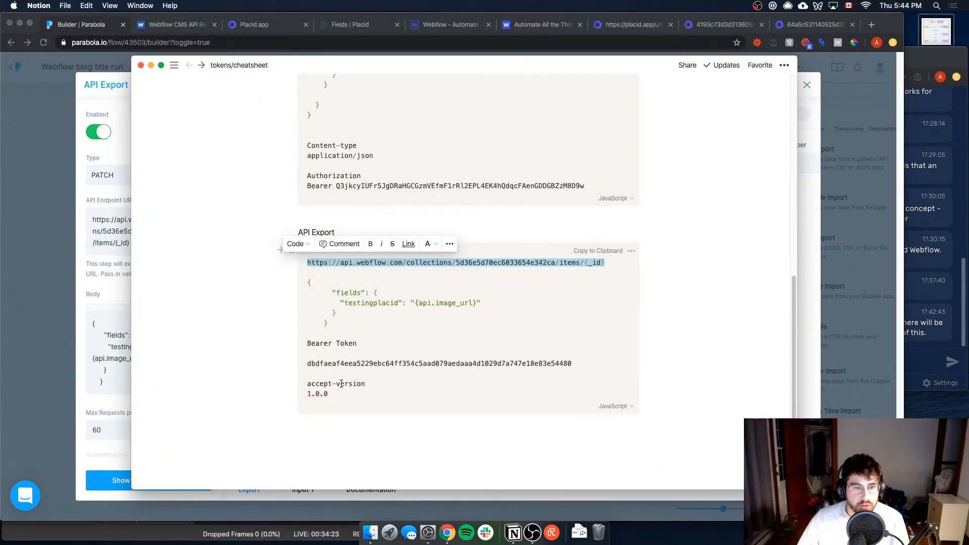
pyautogui.click(341, 384)
pyautogui.scroll(5, 404, 354)
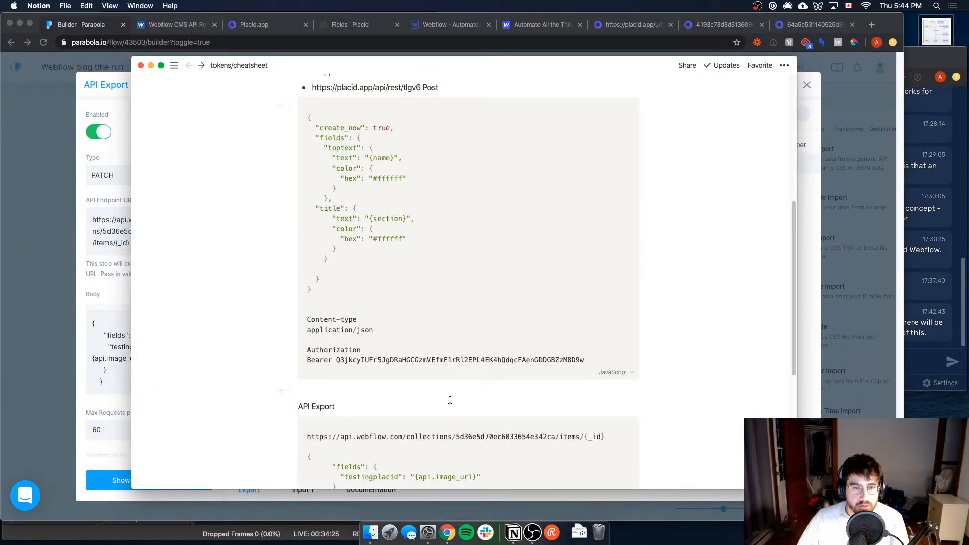
pyautogui.tripleClick(552, 437)
pyautogui.press('super+c')
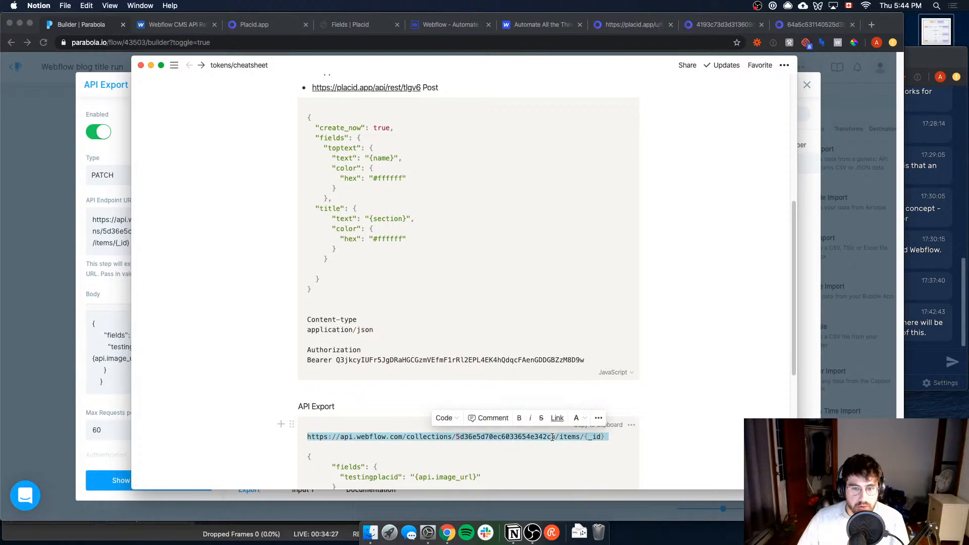
pyautogui.press('super+Tab')
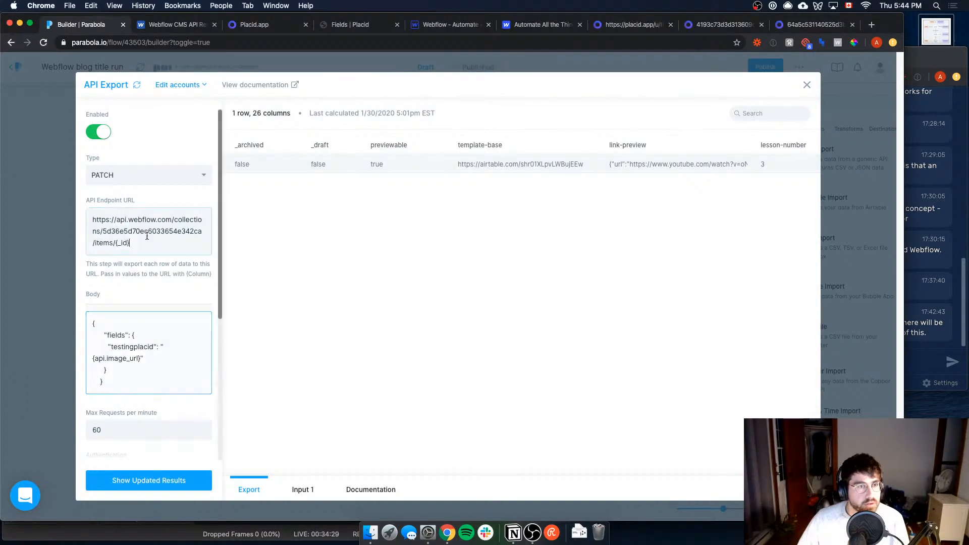
pyautogui.tripleClick(147, 238)
pyautogui.press('super+v')
pyautogui.press('super+a')
pyautogui.press('super+v')
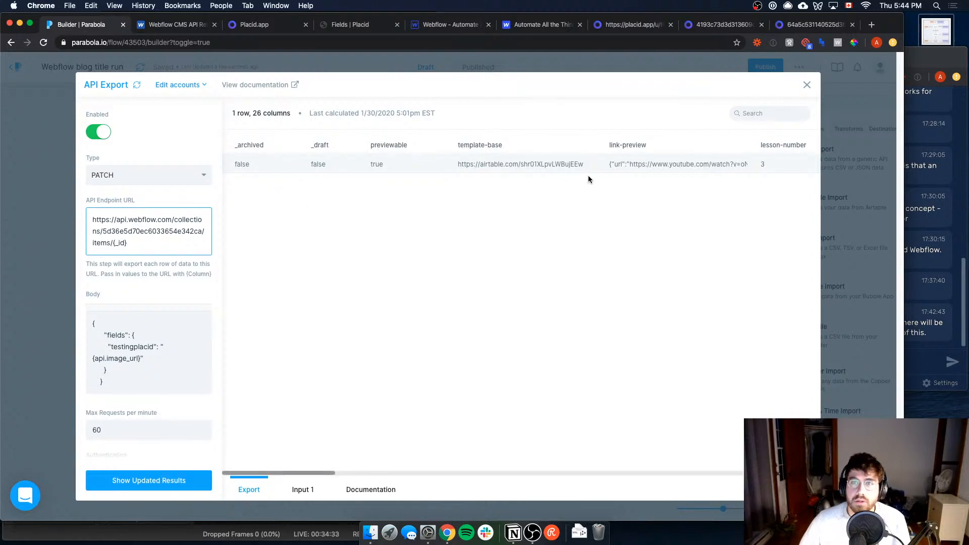
pyautogui.scroll(-5, 139, 399)
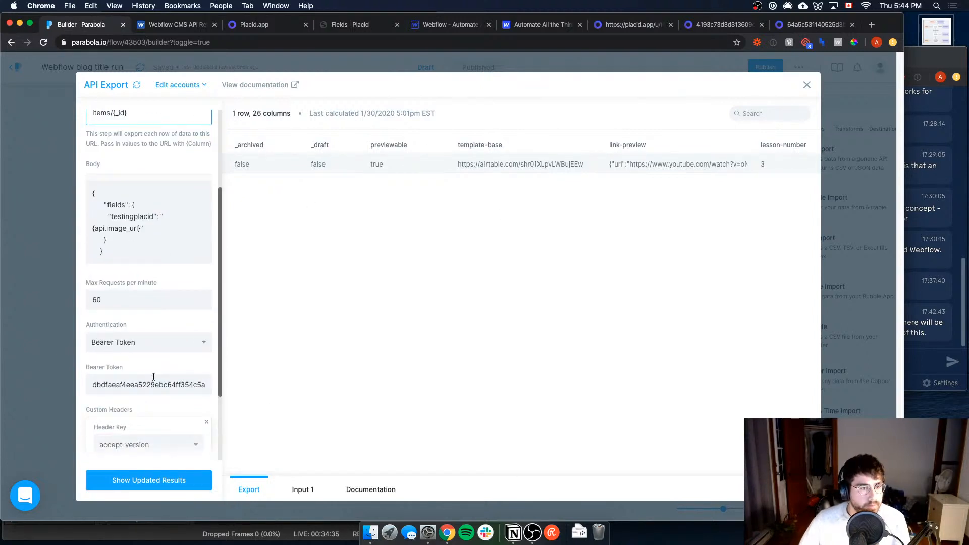
pyautogui.click(151, 481)
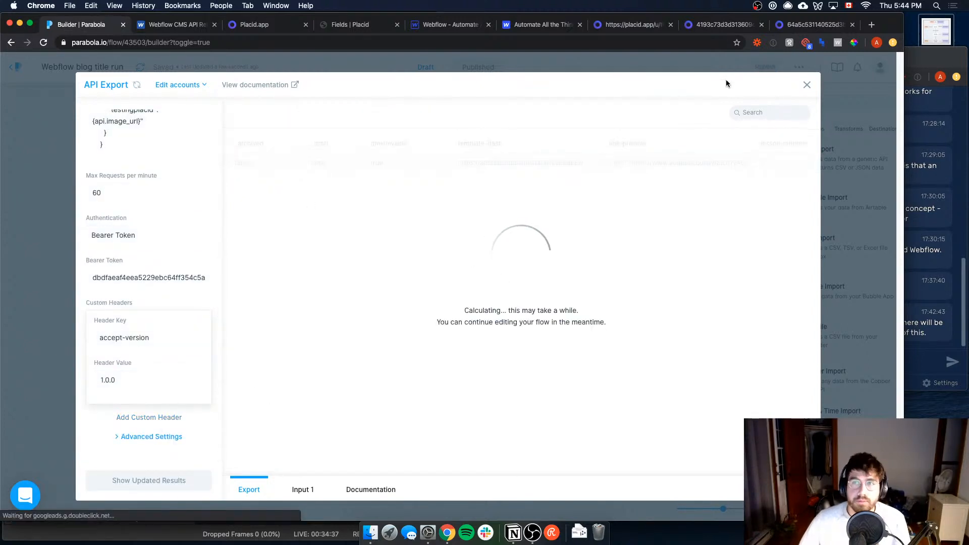
# Step: Publish the Webflow blog title run flow and run its published version
pyautogui.click(770, 68)
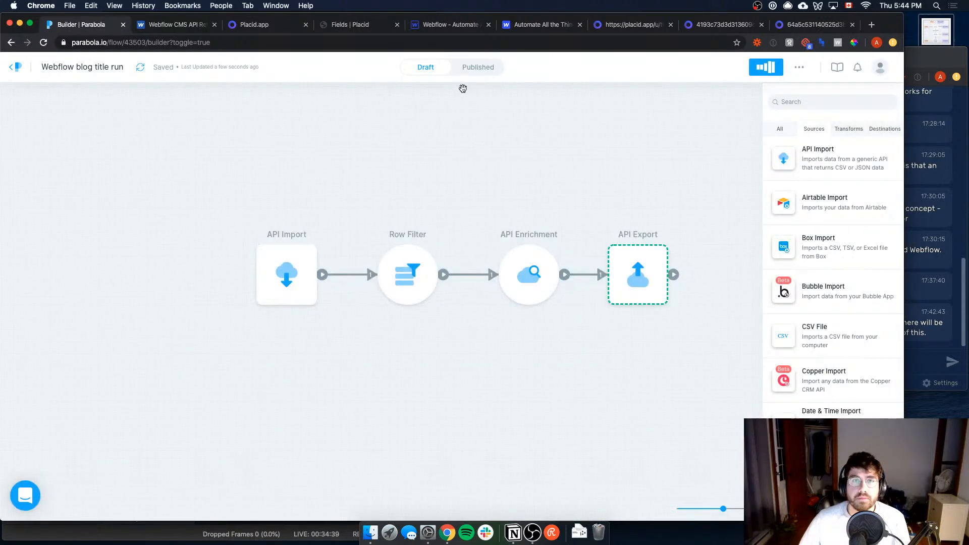
pyautogui.click(471, 71)
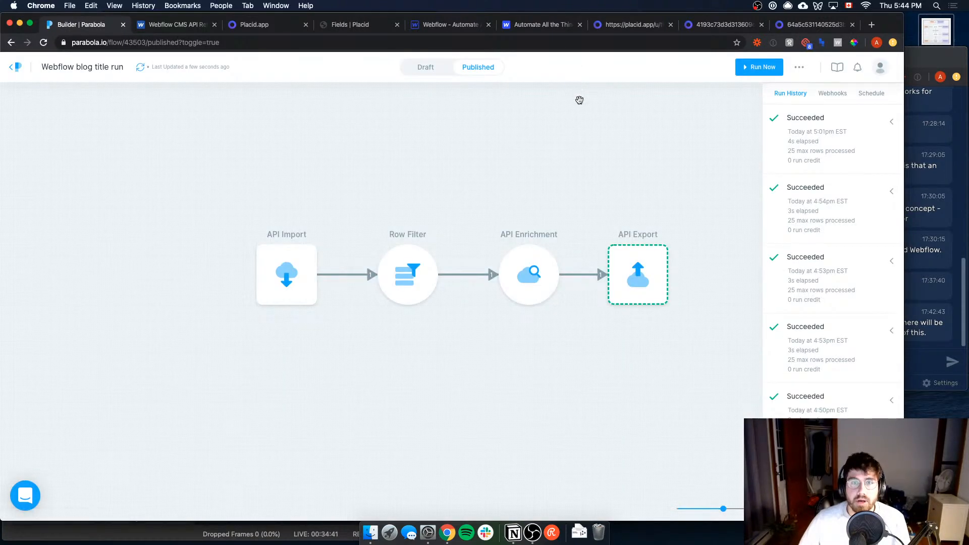
pyautogui.click(738, 66)
pyautogui.click(419, 246)
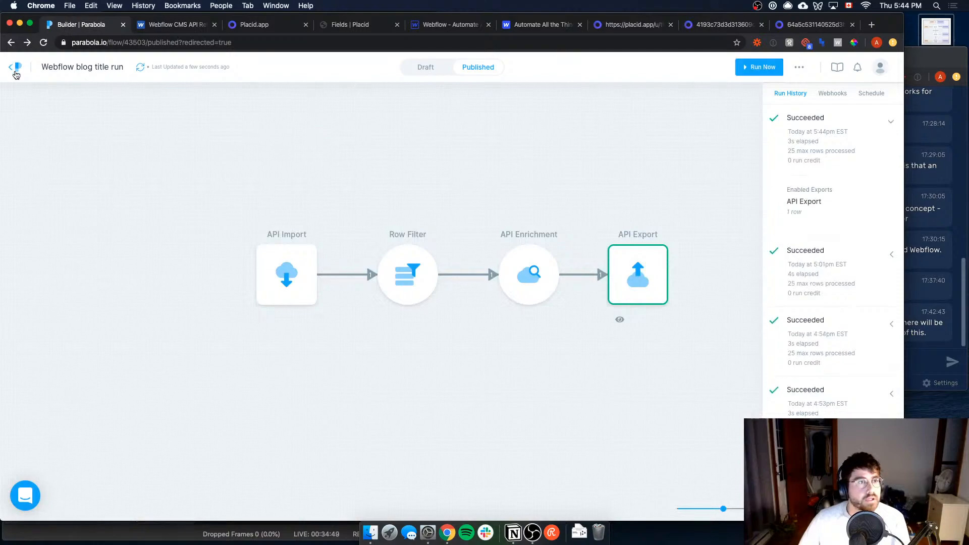
# Step: Open the Create thumbnails flow, check its API Export step and switch to the flow's draft
pyautogui.click(16, 68)
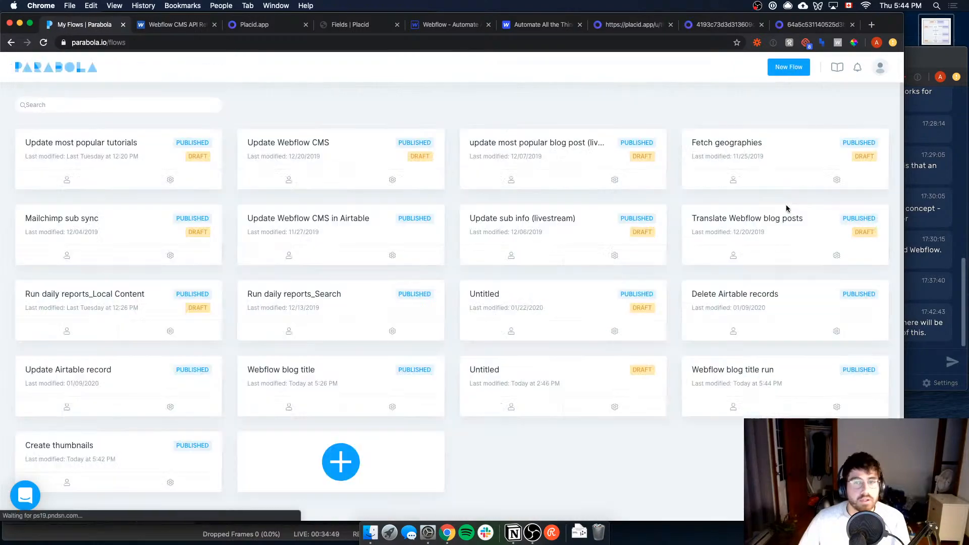
pyautogui.click(102, 471)
pyautogui.click(108, 456)
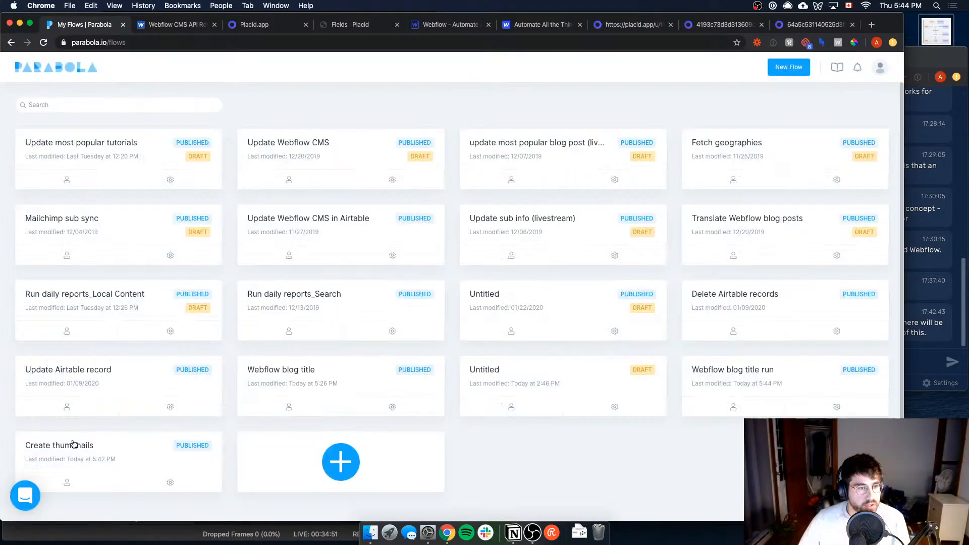
pyautogui.click(74, 446)
pyautogui.click(511, 297)
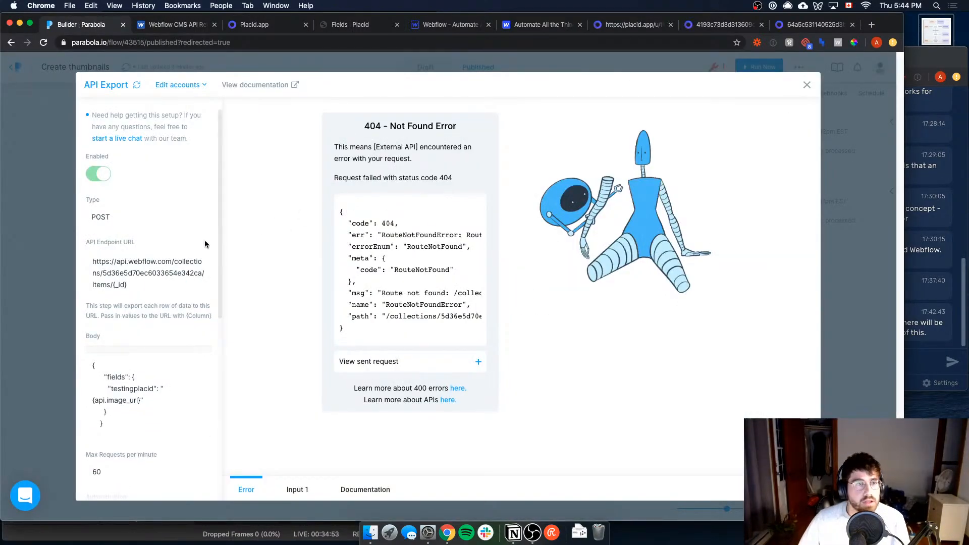
pyautogui.click(459, 74)
pyautogui.click(459, 74)
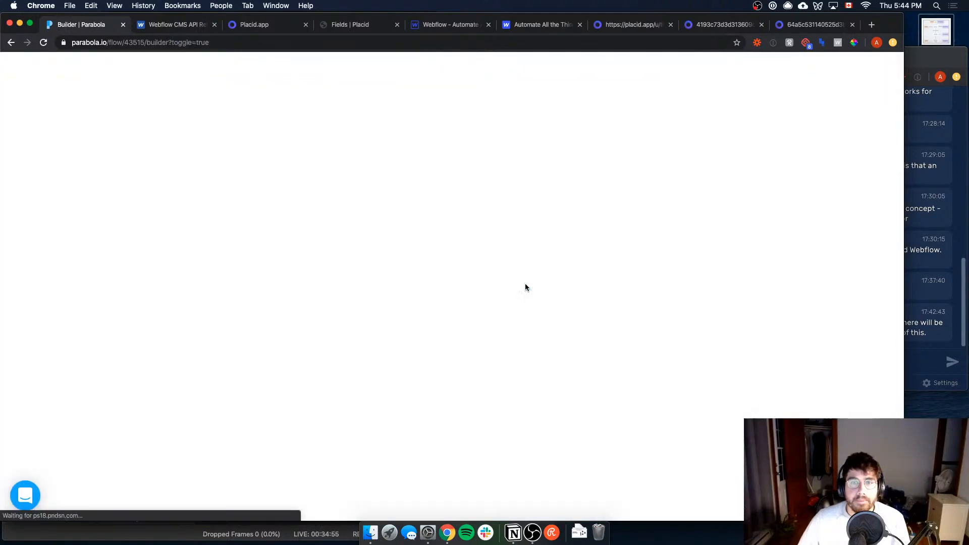
# Step: Clean up the end of the API Export endpoint URL so it ends in items/{_id} and update the step's results
pyautogui.click(523, 285)
pyautogui.click(131, 284)
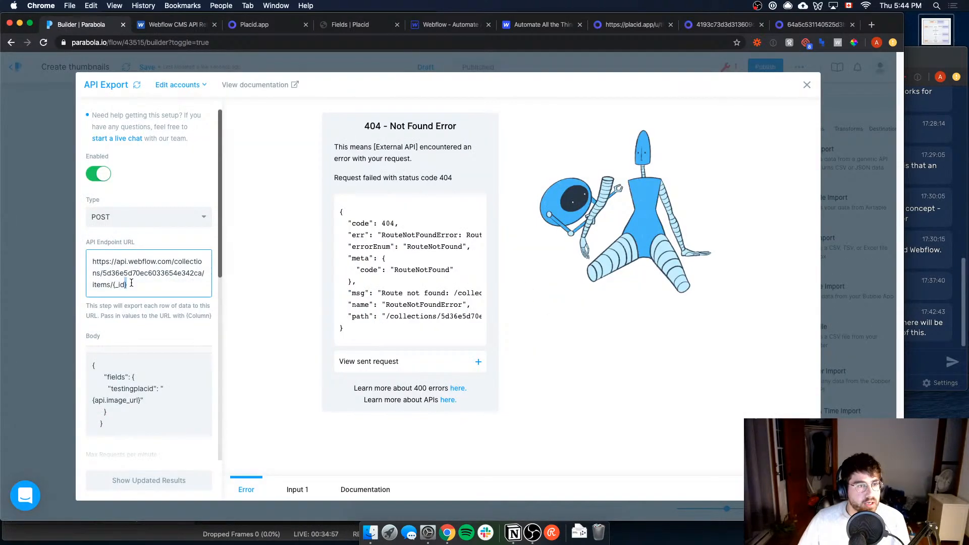
pyautogui.press('Return')
pyautogui.press('BackSpace')
pyautogui.press('BackSpace')
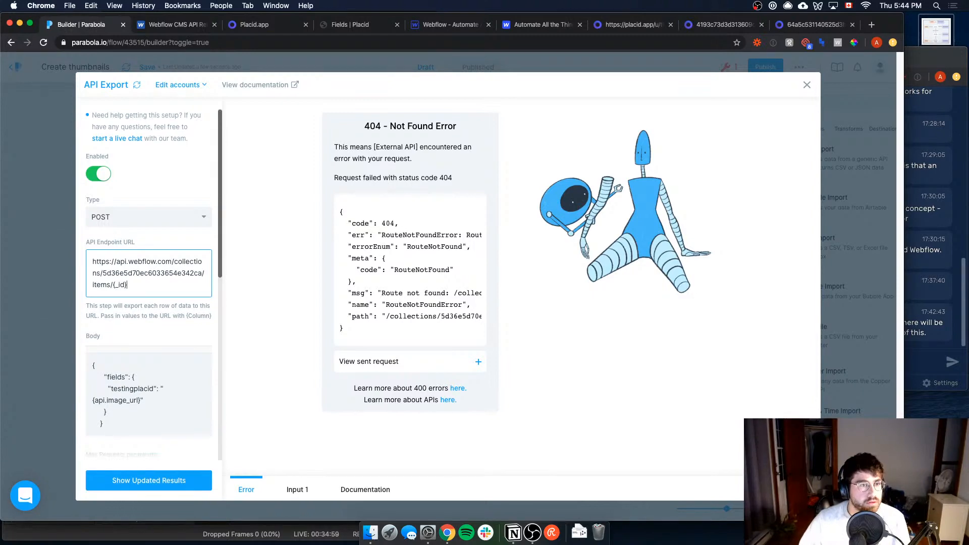
pyautogui.scroll(-10, 166, 359)
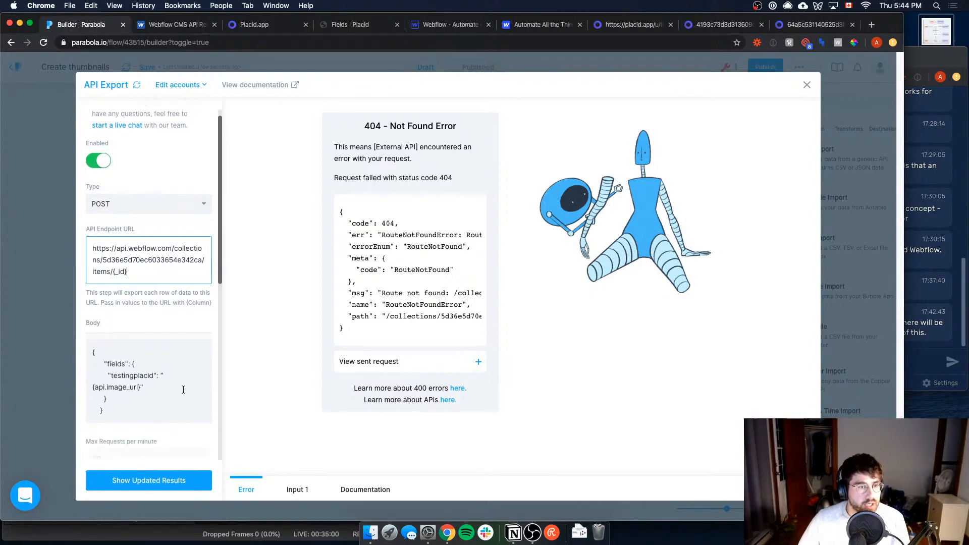
pyautogui.click(157, 488)
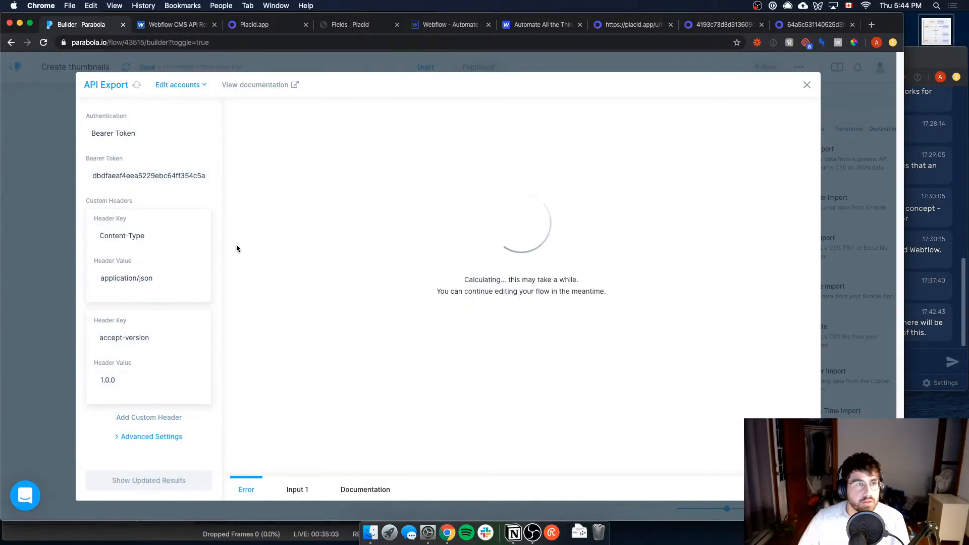
pyautogui.scroll(5, 183, 240)
pyautogui.click(69, 172)
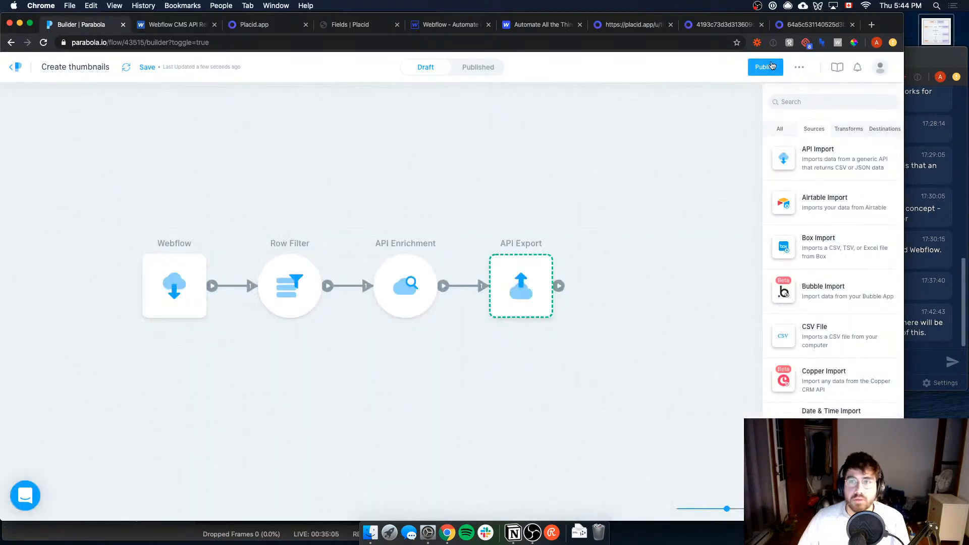
# Step: Publish the Create thumbnails flow and run its published version with API Export enabled
pyautogui.click(766, 67)
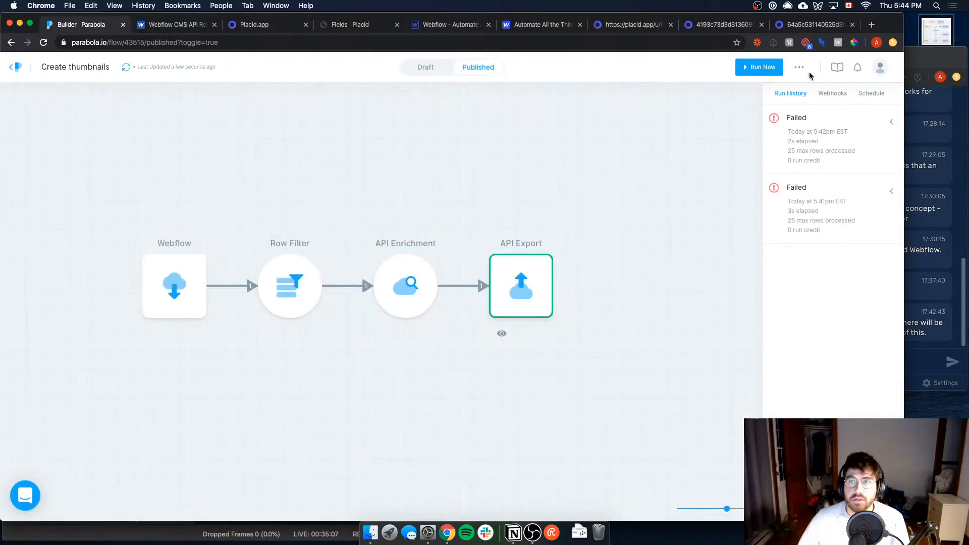
pyautogui.click(759, 67)
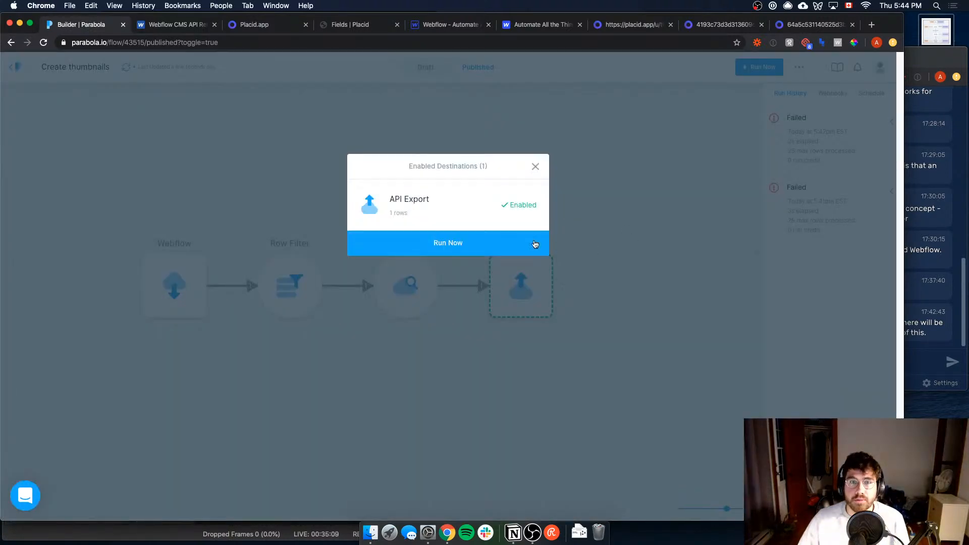
pyautogui.click(535, 244)
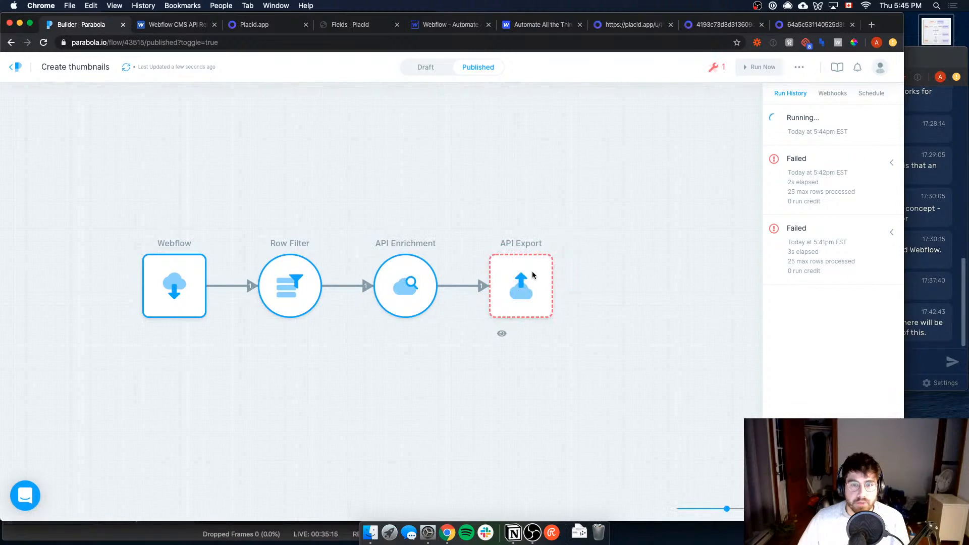
# Step: Compare the published API Export step's settings and headers with the Patch Live Collection Item request in Webflow's API reference
pyautogui.click(518, 288)
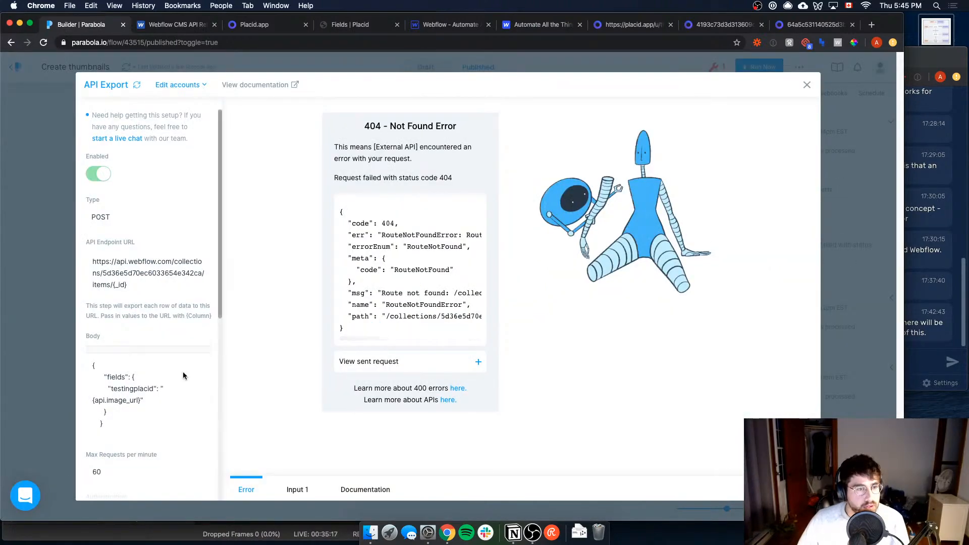
pyautogui.scroll(-3, 183, 371)
pyautogui.scroll(-5, 174, 349)
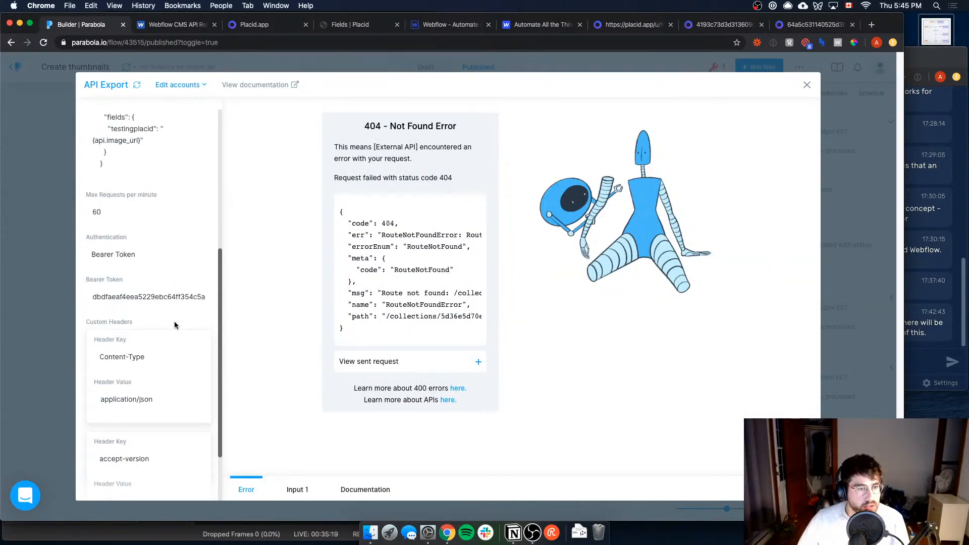
pyautogui.scroll(-1, 170, 360)
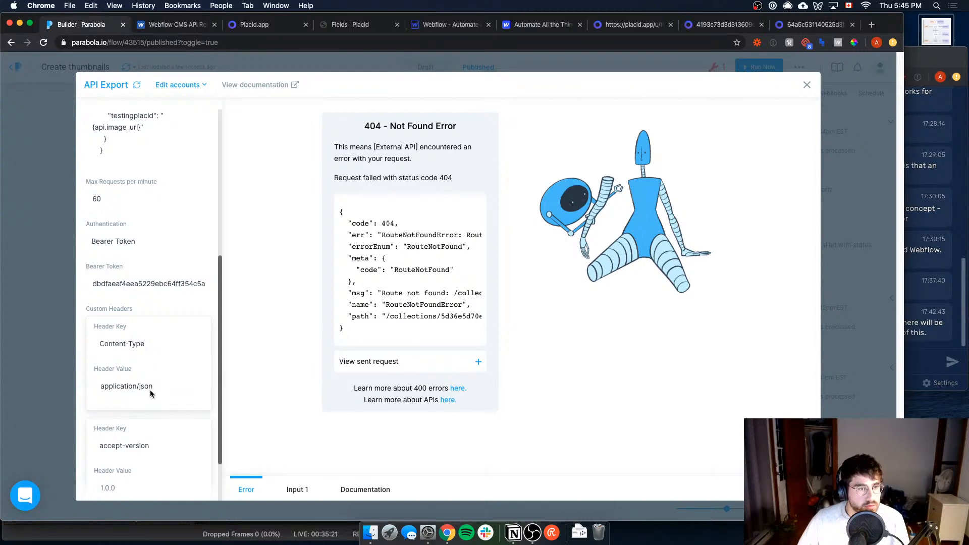
pyautogui.scroll(-1, 150, 394)
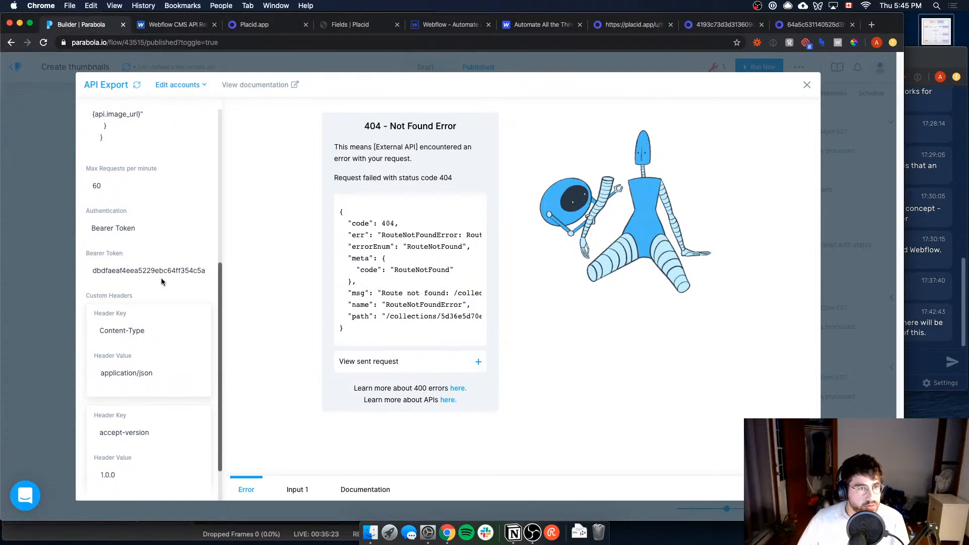
pyautogui.scroll(-2, 138, 411)
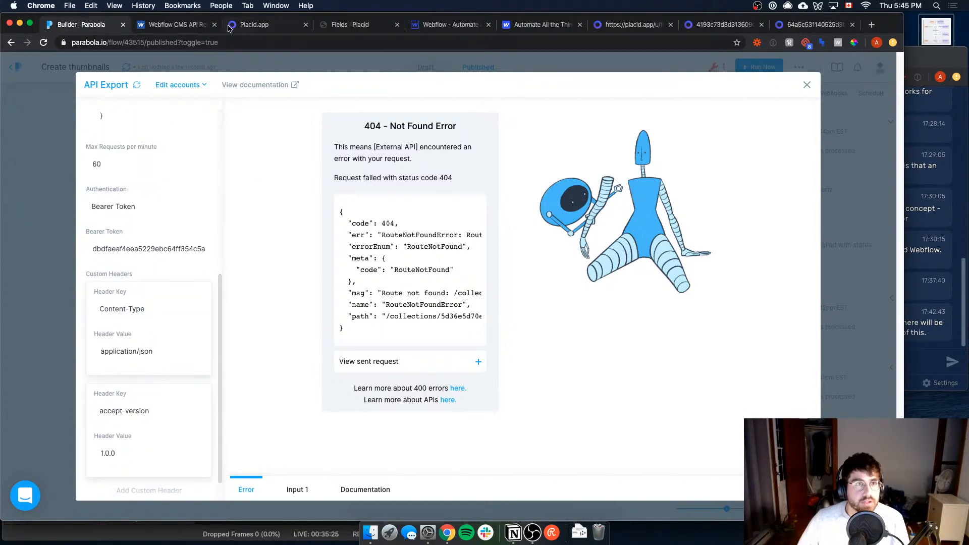
pyautogui.click(192, 30)
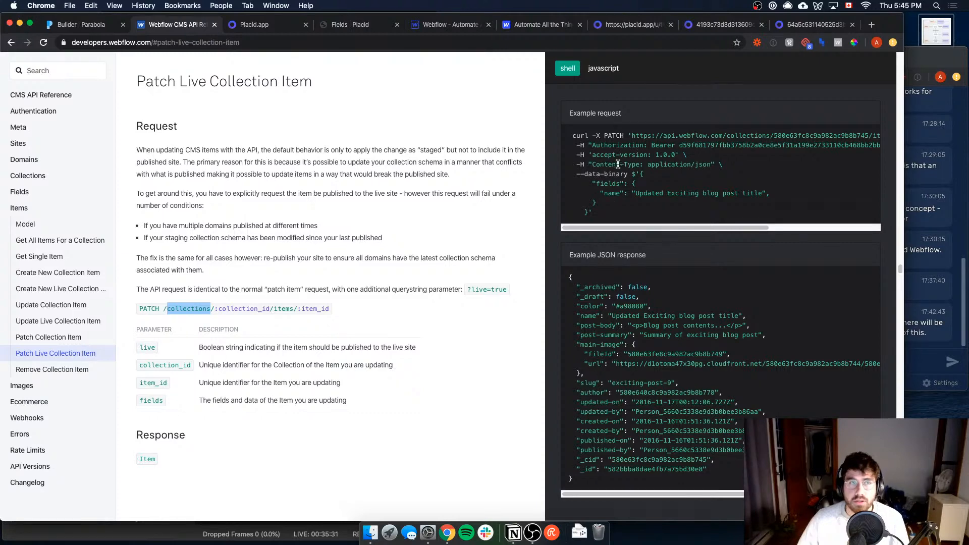
pyautogui.hotkey('ctrl', 'shift', 'Tab')
pyautogui.scroll(6, 217, 206)
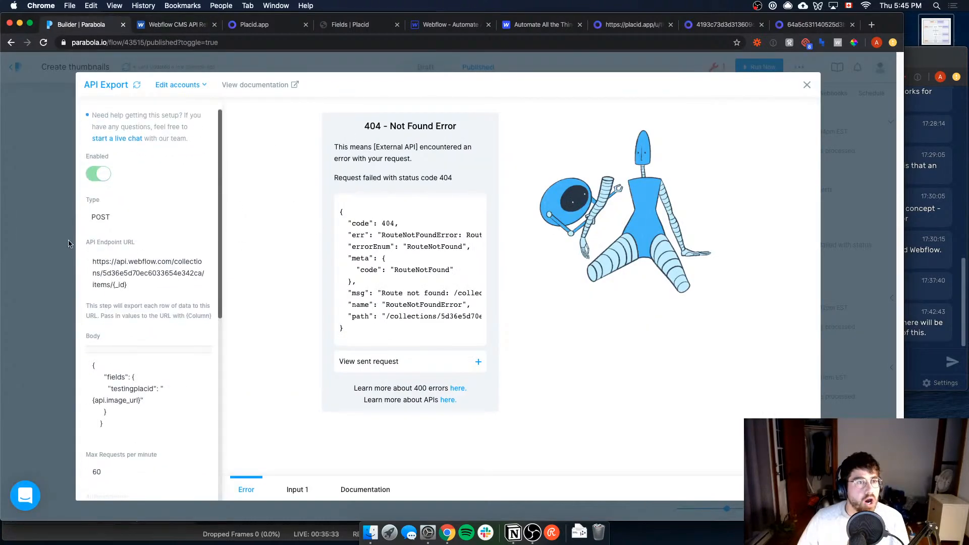
pyautogui.click(68, 244)
# Step: Switch to the flow's draft, set the API Export request type to PATCH and update the step's results
pyautogui.click(523, 280)
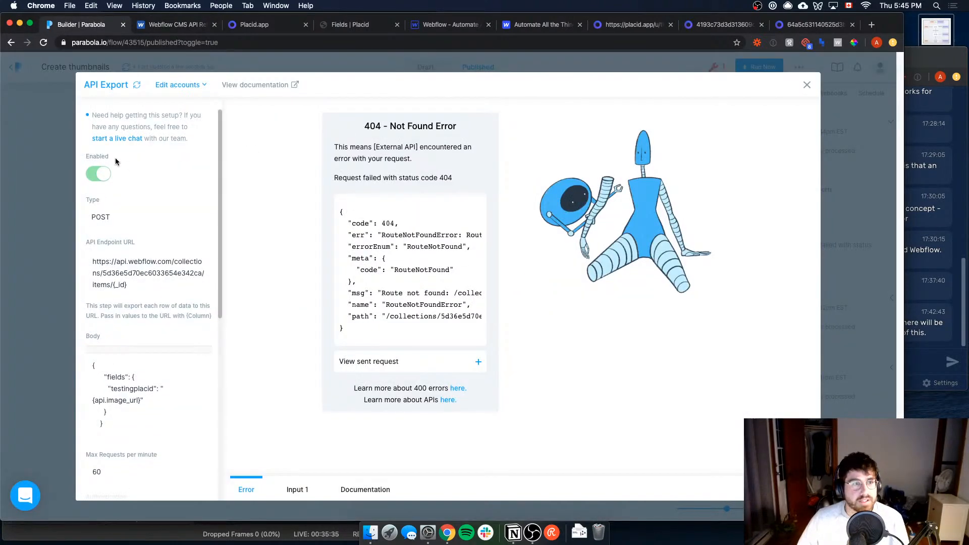
pyautogui.click(665, 70)
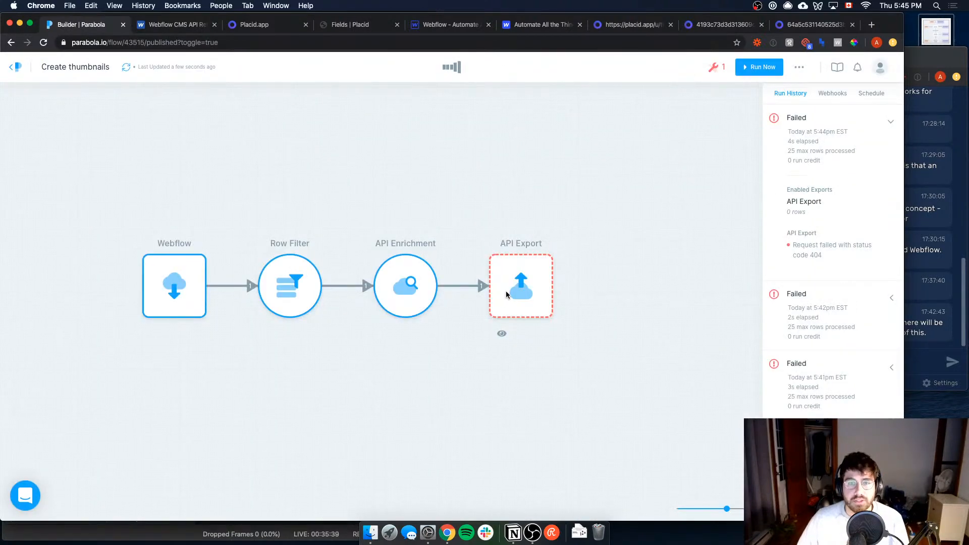
pyautogui.click(506, 294)
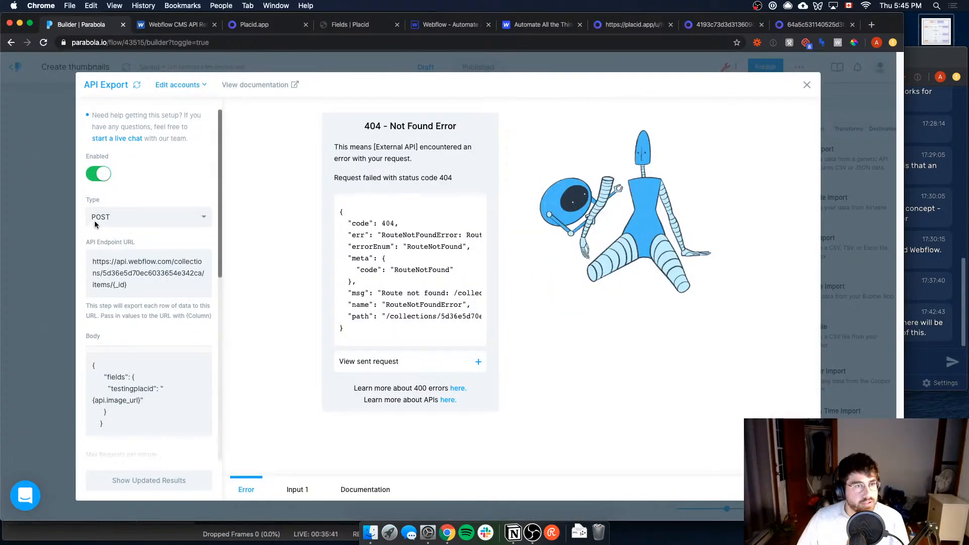
pyautogui.click(97, 223)
pyautogui.click(138, 272)
pyautogui.scroll(-6, 177, 309)
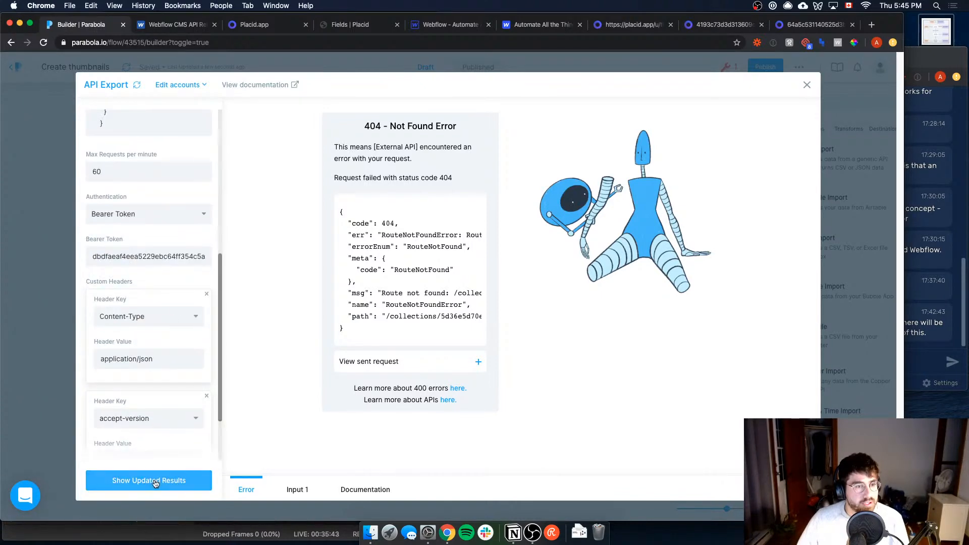
pyautogui.click(155, 482)
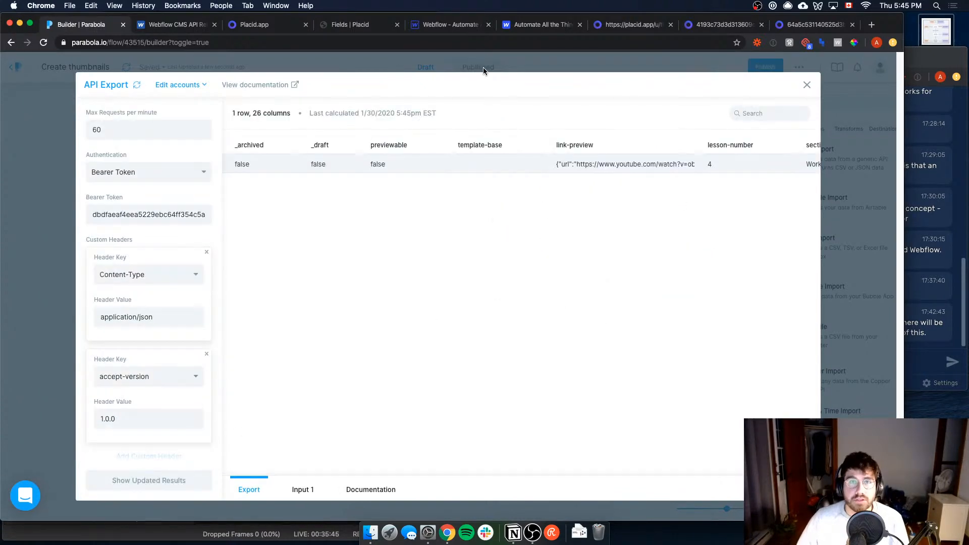
pyautogui.click(483, 68)
pyautogui.click(481, 67)
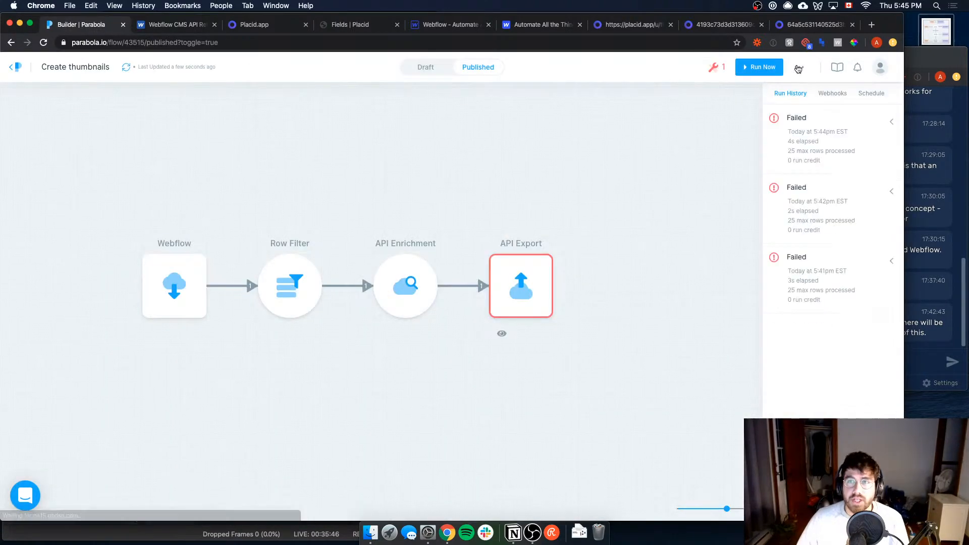
pyautogui.click(750, 72)
pyautogui.click(568, 157)
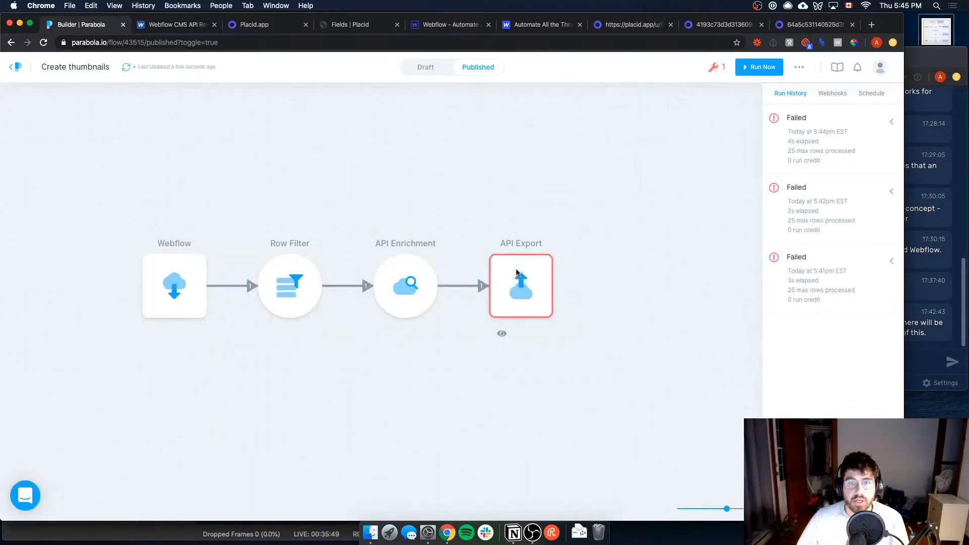
pyautogui.doubleClick(520, 276)
pyautogui.click(428, 62)
pyautogui.click(424, 67)
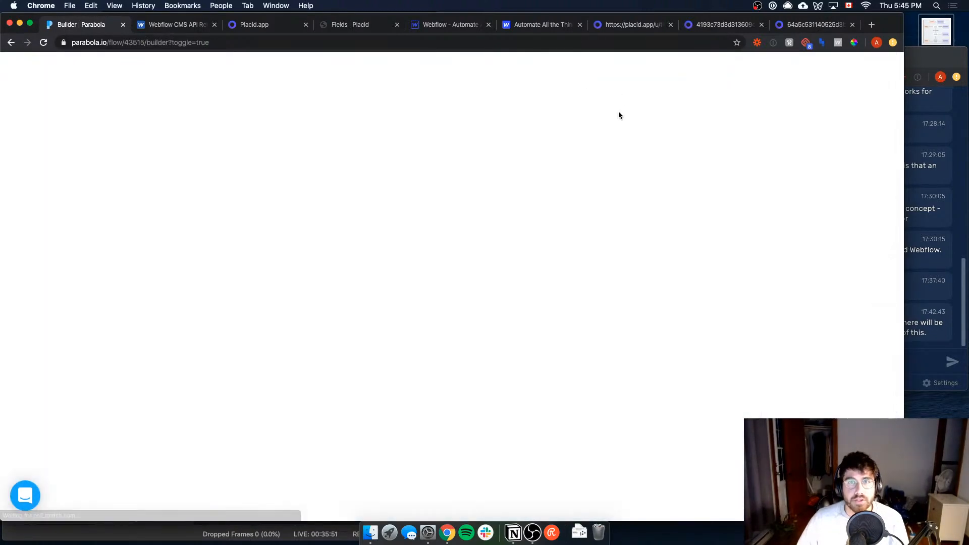
# Step: Check the draft's API Export request type, then publish the corrected flow and run it
pyautogui.doubleClick(505, 283)
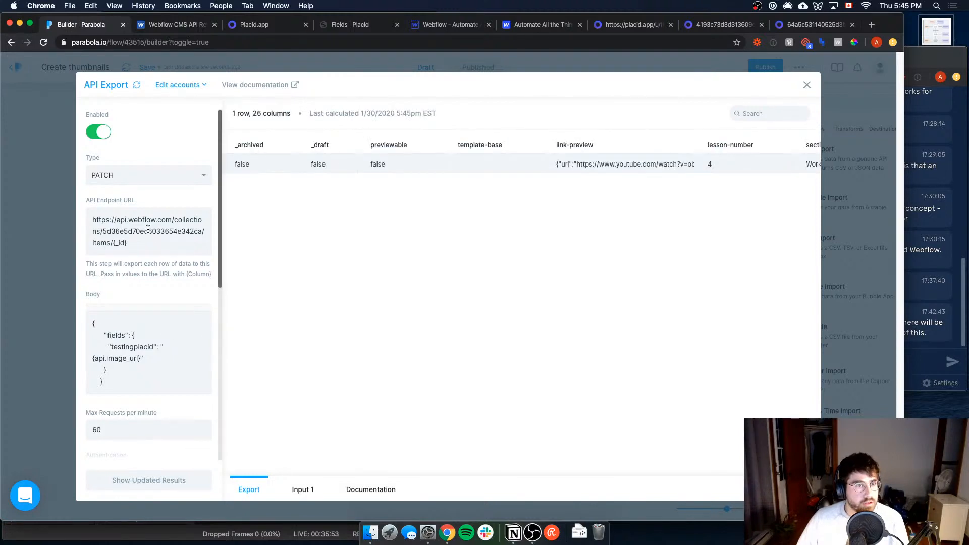
pyautogui.click(38, 372)
pyautogui.click(757, 74)
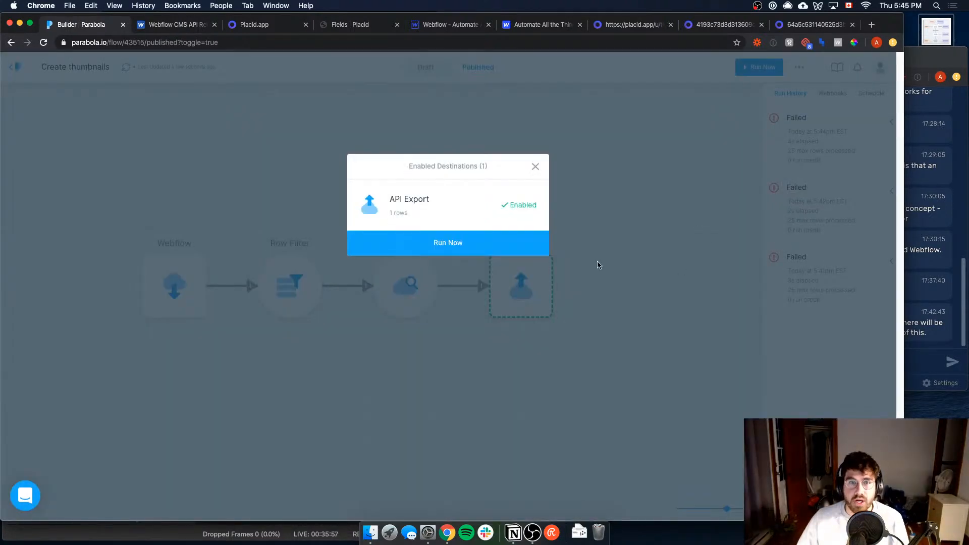
pyautogui.click(506, 238)
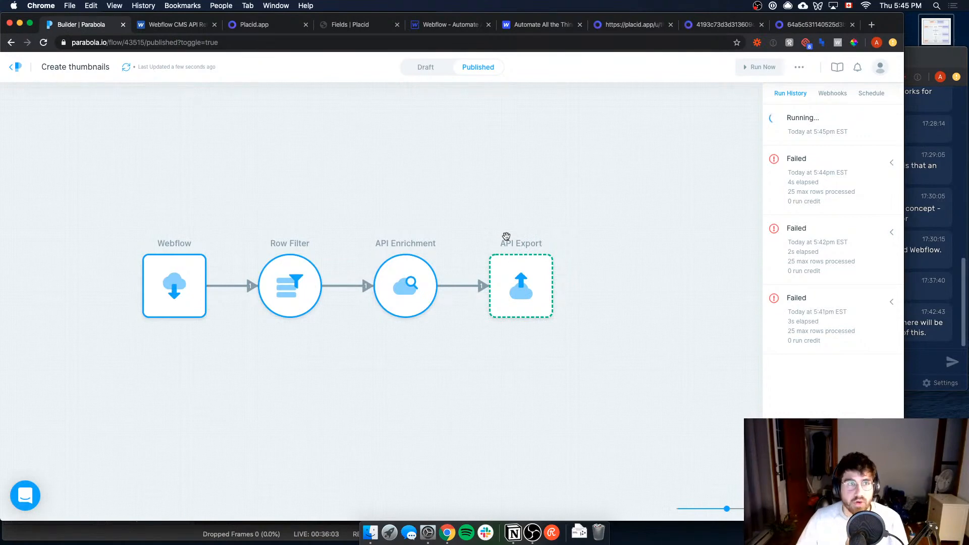
# Step: Inspect the row exported by API Export and the open Essential Guide CMS item in the Webflow Designer
pyautogui.click(524, 276)
pyautogui.moveTo(298, 473); pyautogui.dragTo(702, 463)
pyautogui.click(466, 32)
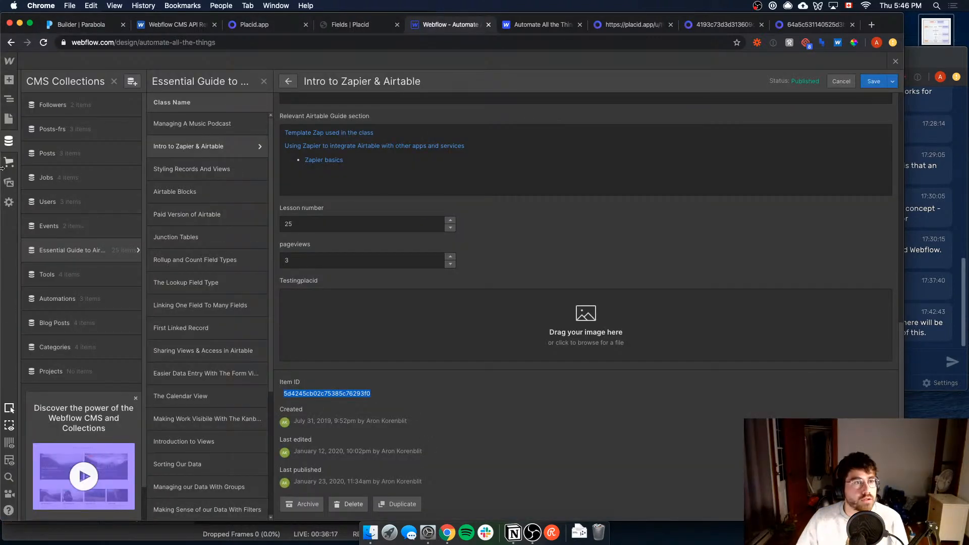
pyautogui.click(14, 118)
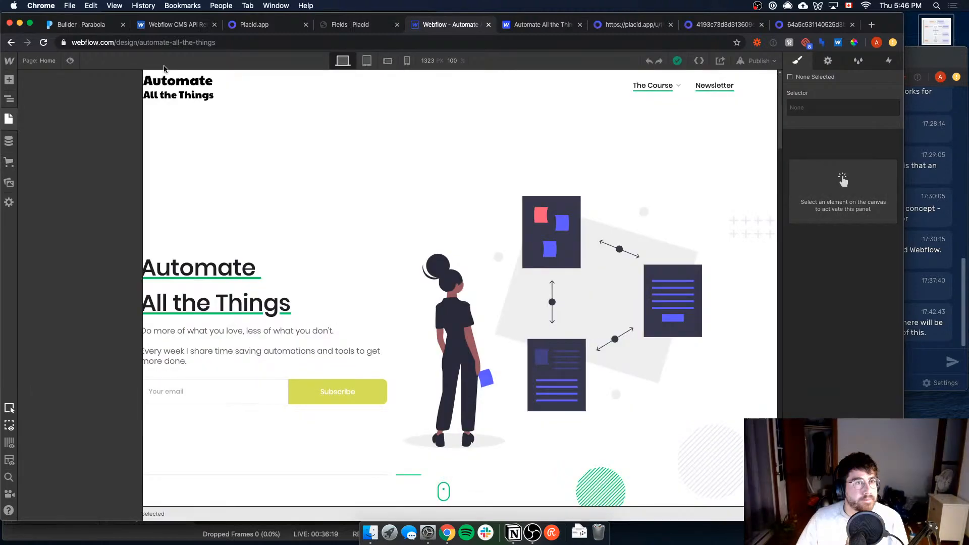
pyautogui.click(9, 141)
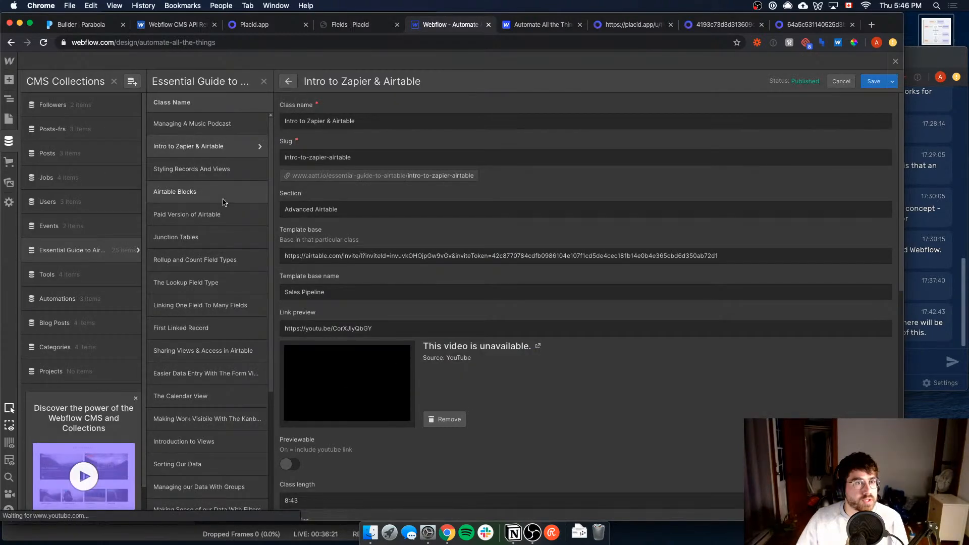
# Step: Open the Essential Guide to Airtables Template page in Webflow with Signing up to Airtable as the displayed item
pyautogui.click(10, 121)
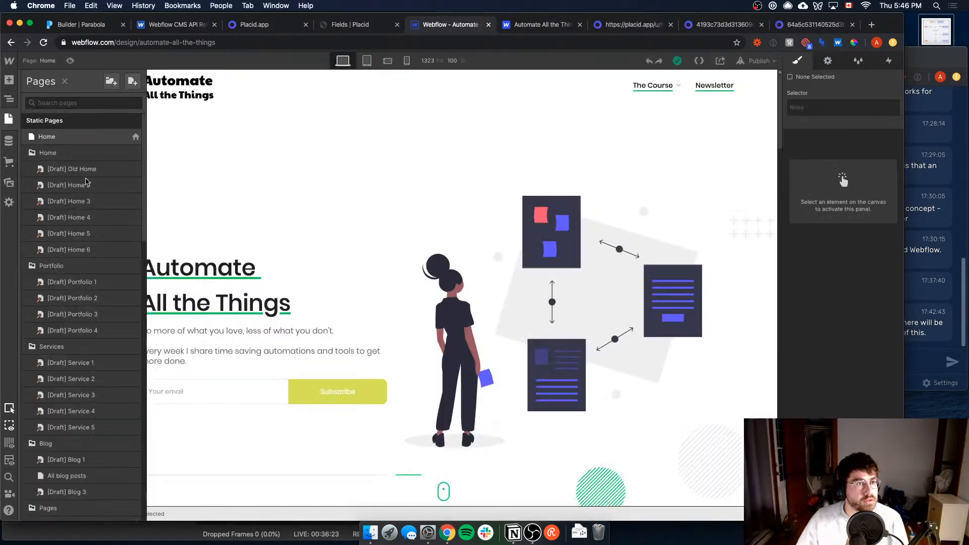
pyautogui.scroll(-10, 73, 382)
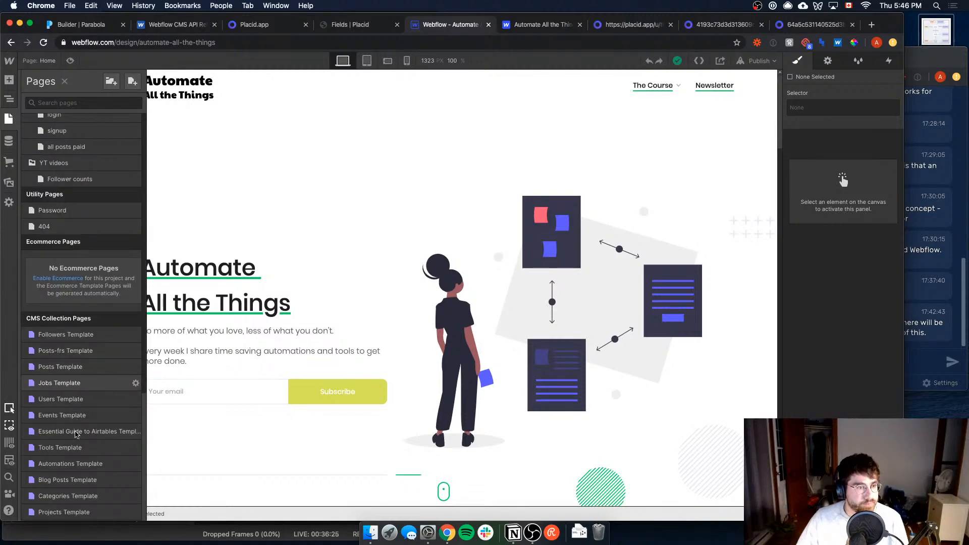
pyautogui.click(76, 432)
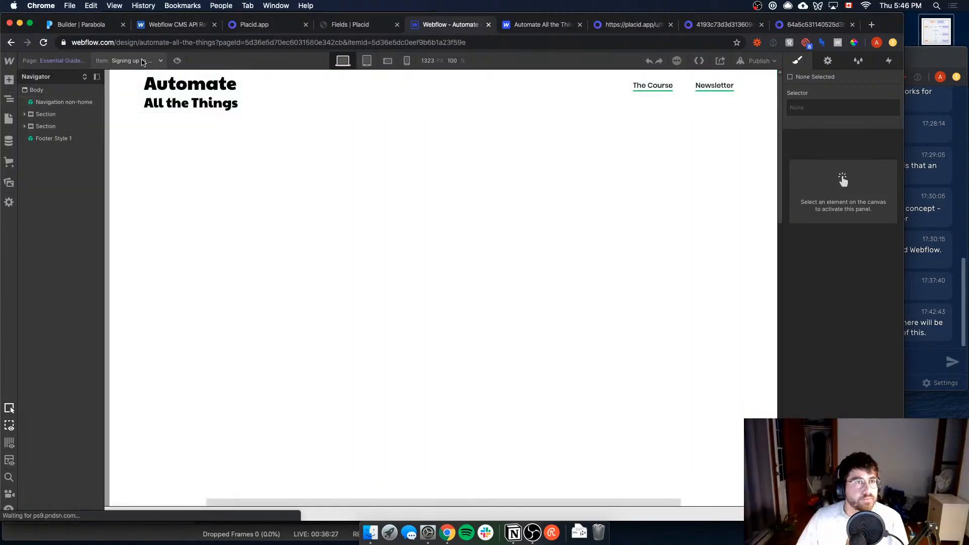
pyautogui.click(143, 61)
pyautogui.write('si')
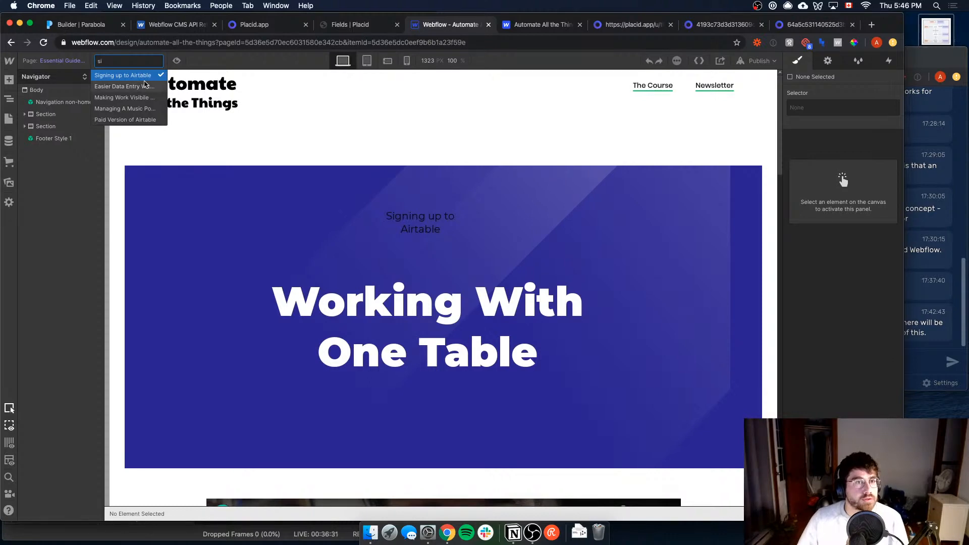
pyautogui.click(143, 77)
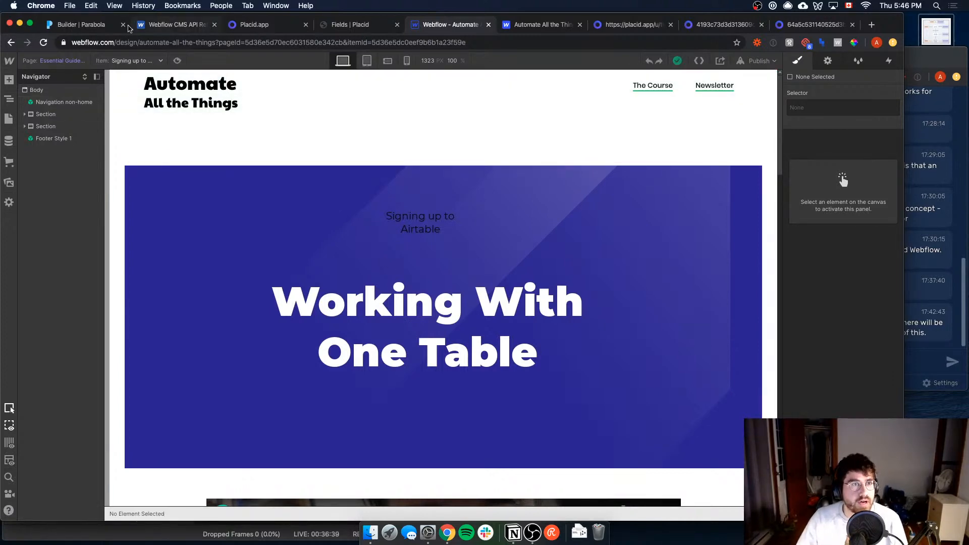
# Step: Return to the Create thumbnails flow in Parabola and close the API Export details to view the run history
pyautogui.click(84, 27)
pyautogui.press('Escape')
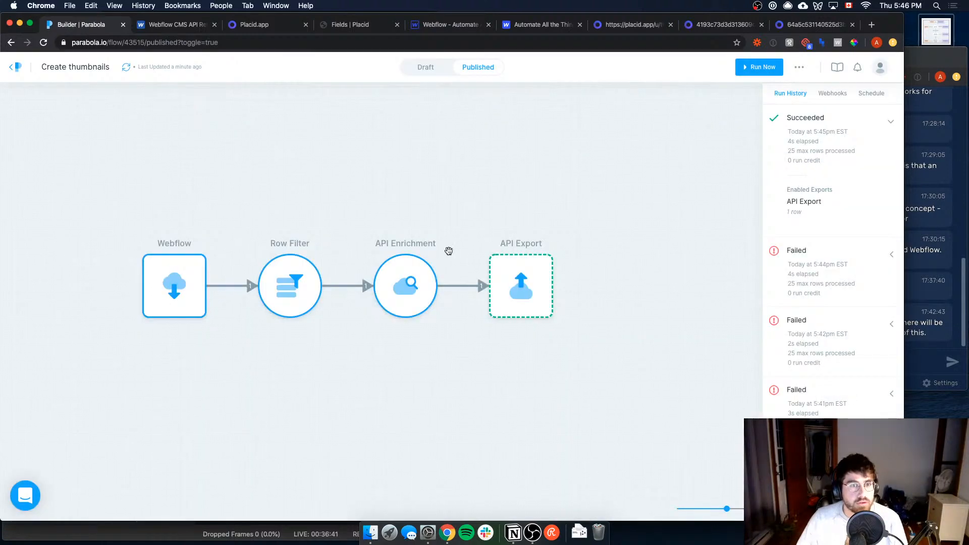
# Step: Review the Row Filter's lesson-number rule in the published Create thumbnails flow, then close it
pyautogui.click(281, 268)
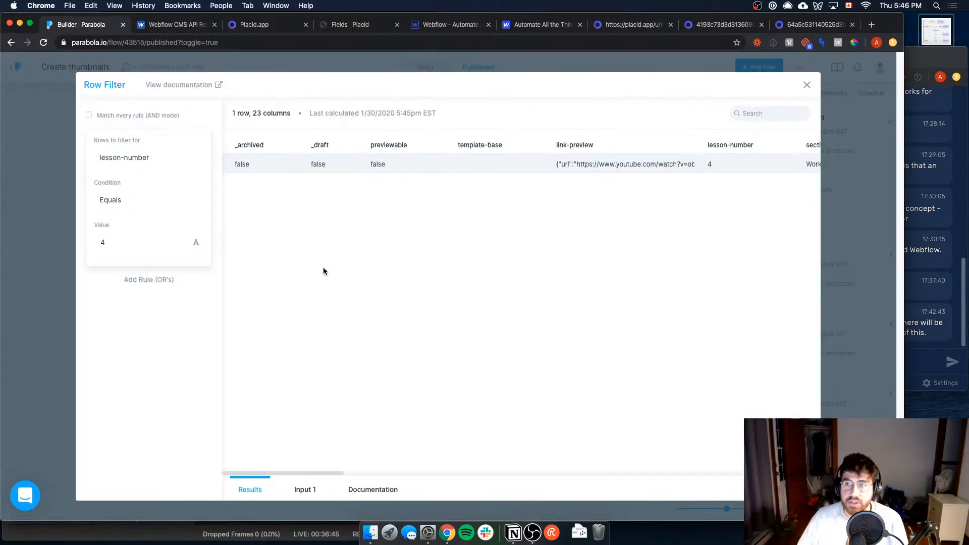
pyautogui.click(42, 292)
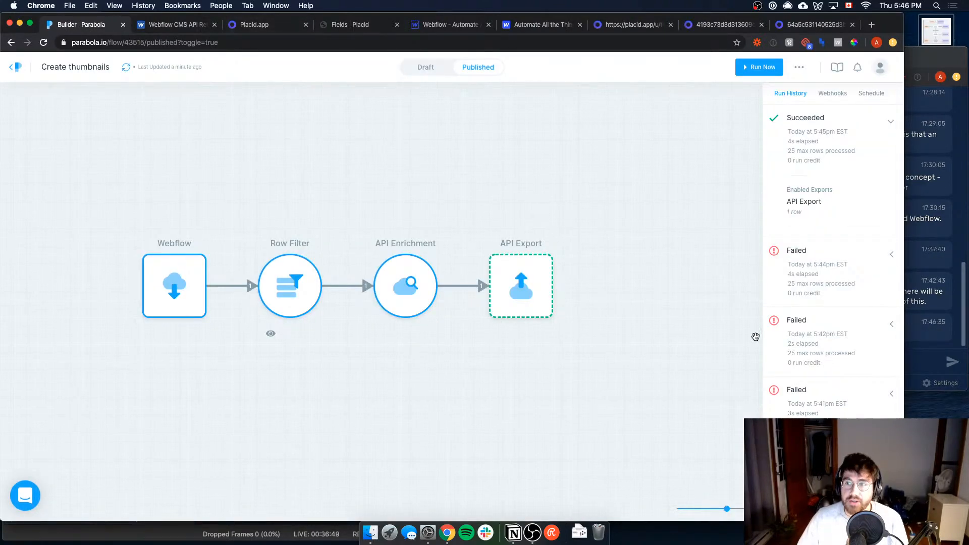
# Step: Switch to the Webflow Designer, open the Signing up to Airtable item in the Essential Guide collection and check its Testingplacid image field
pyautogui.click(191, 28)
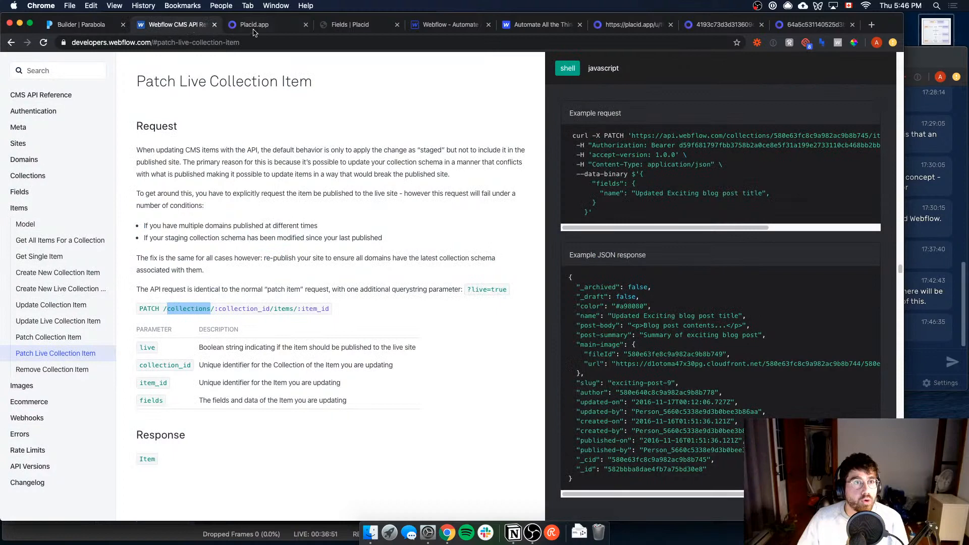
pyautogui.click(422, 25)
pyautogui.click(8, 143)
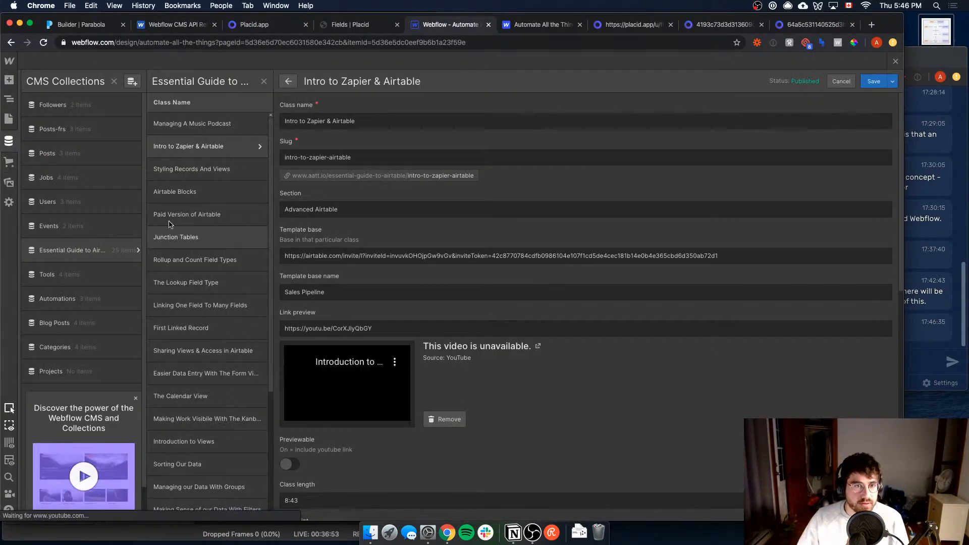
pyautogui.scroll(-8, 244, 360)
pyautogui.scroll(3, 244, 360)
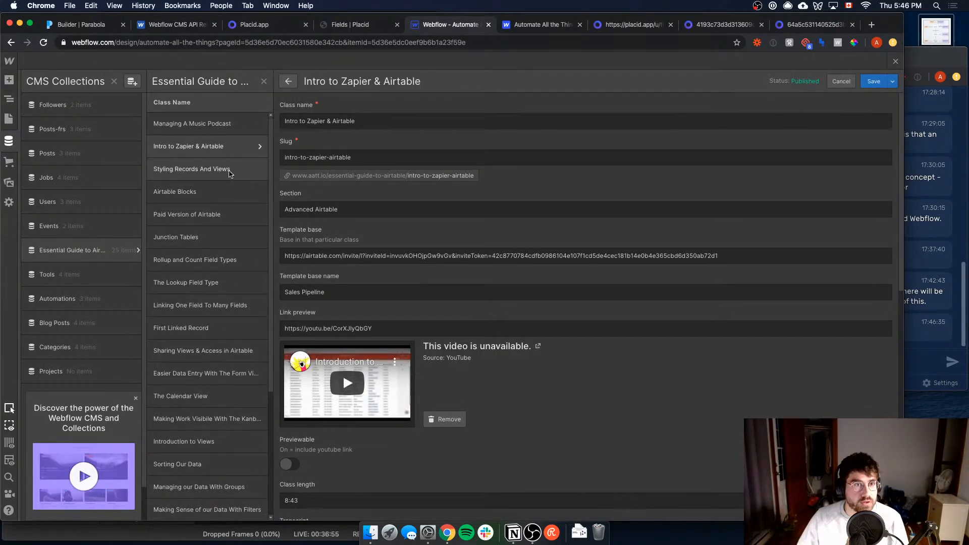
pyautogui.scroll(-4, 215, 354)
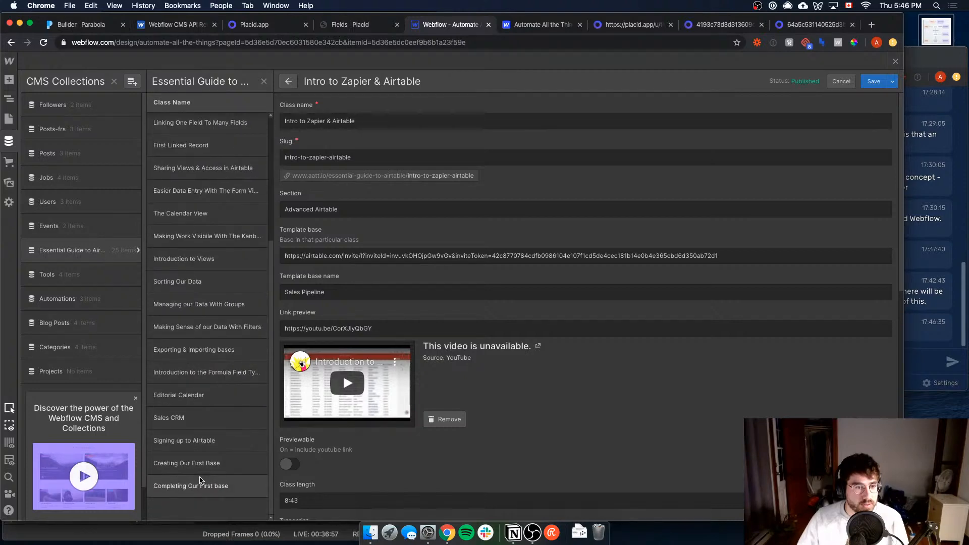
pyautogui.click(202, 440)
pyautogui.scroll(-10, 481, 378)
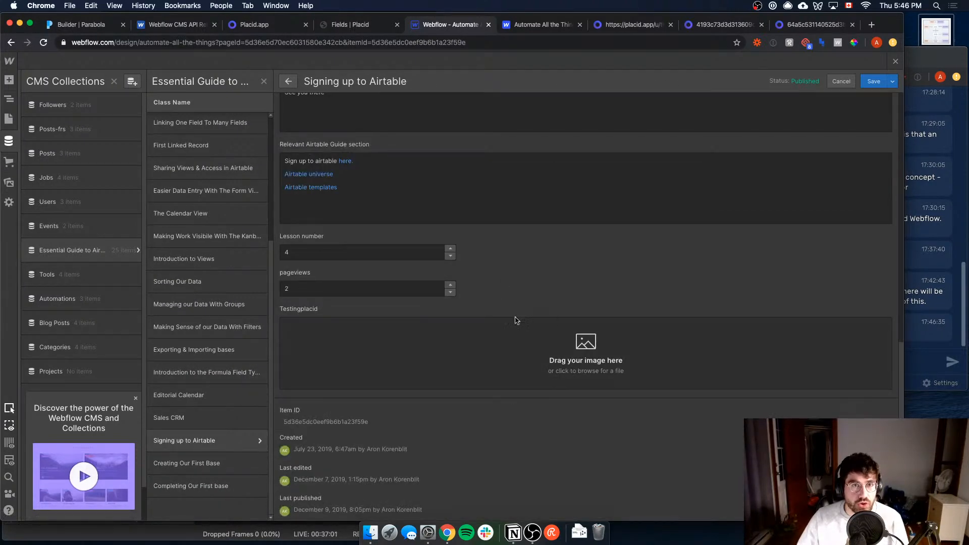
# Step: Reload the Webflow Designer page and look at the livestream chat before returning to the Designer
pyautogui.press('super+r')
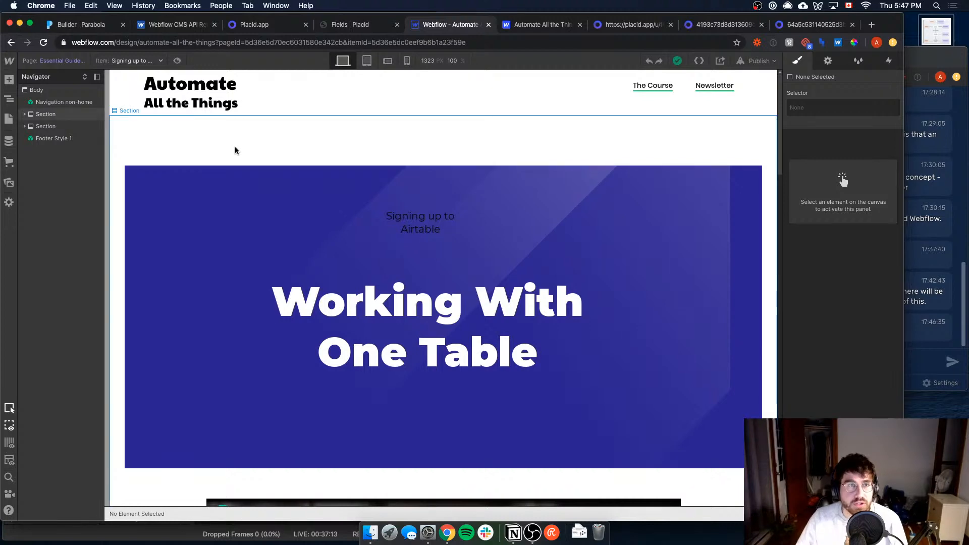
pyautogui.click(946, 220)
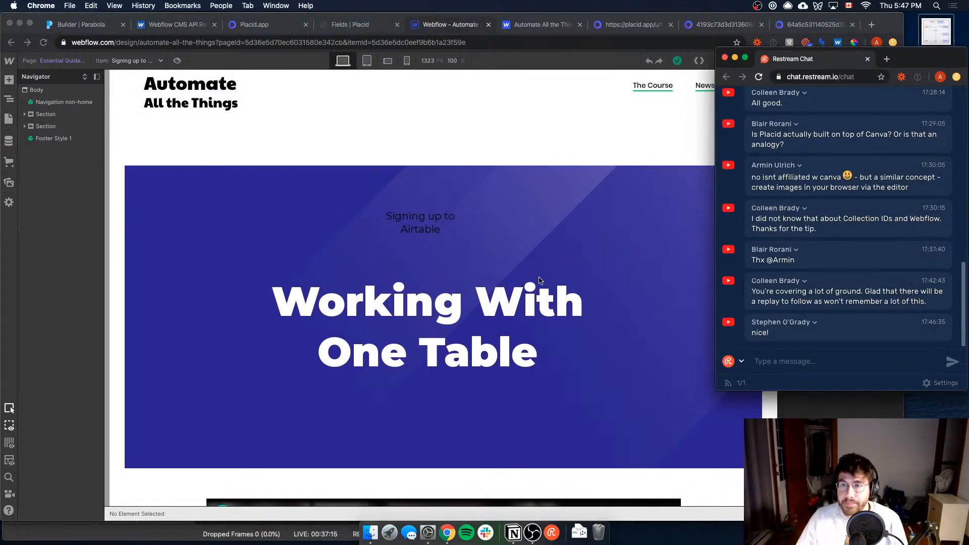
pyautogui.click(358, 226)
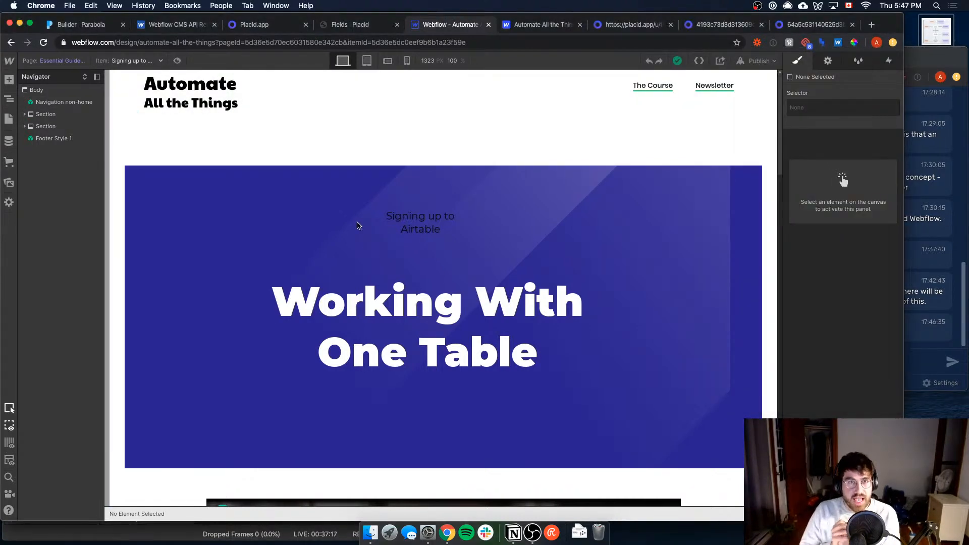
# Step: In Notion's Livestream #10 roadmap, check off Import CMS, Filter for speed, Create Thumbnail and Export to Webflow CMS
pyautogui.click(514, 533)
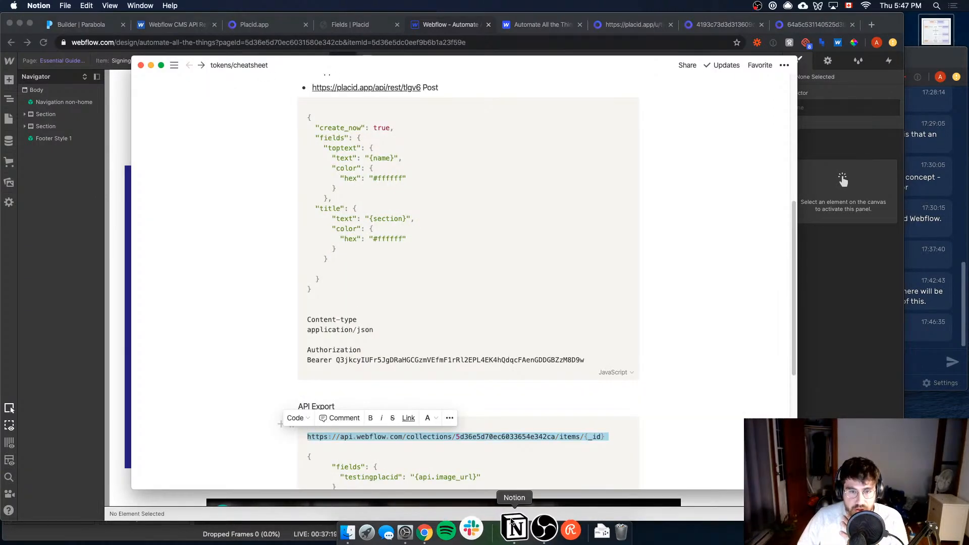
pyautogui.press('super+[')
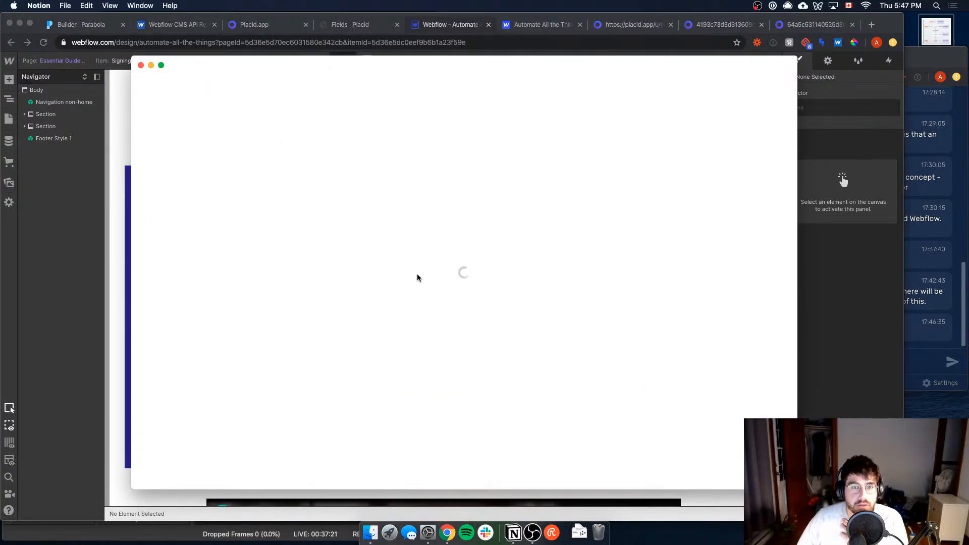
pyautogui.scroll(-5, 385, 318)
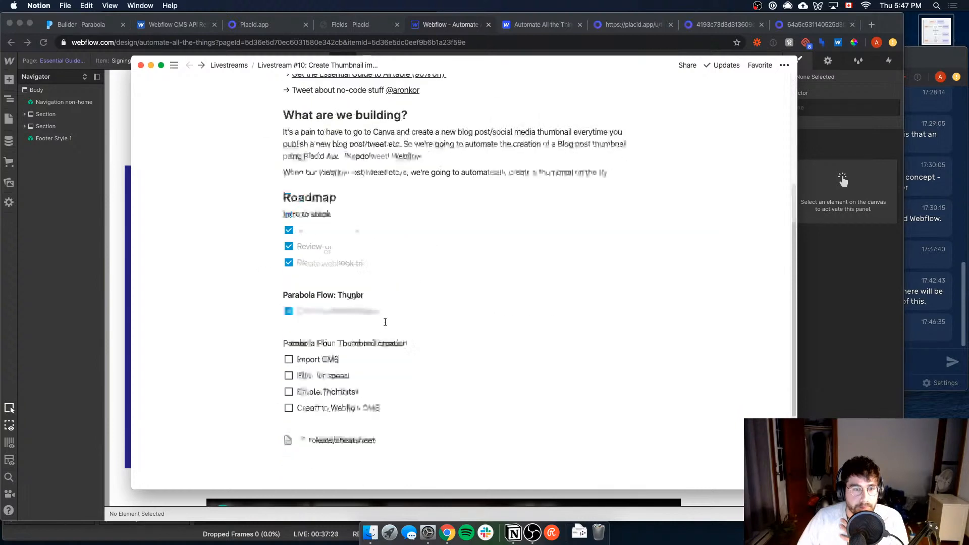
pyautogui.click(288, 312)
pyautogui.click(289, 329)
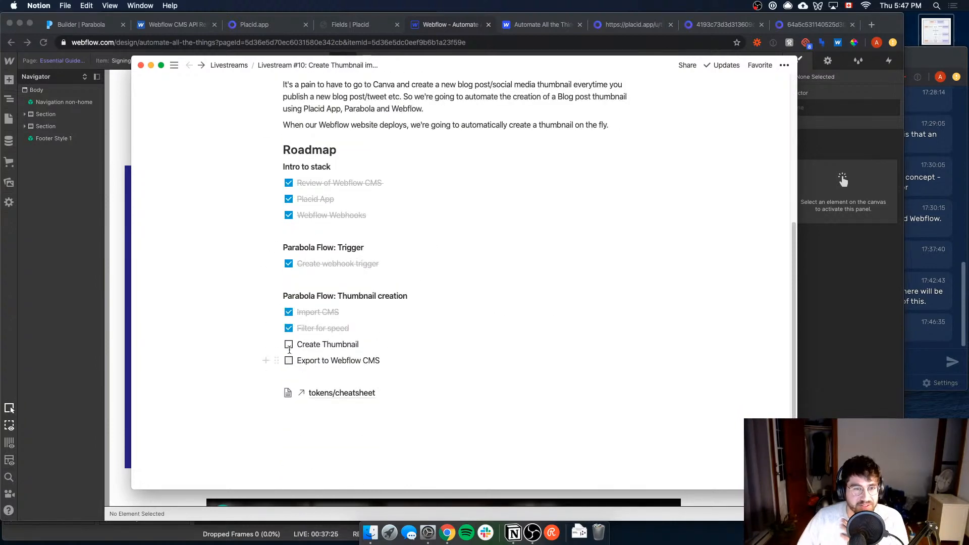
pyautogui.click(289, 345)
pyautogui.click(288, 361)
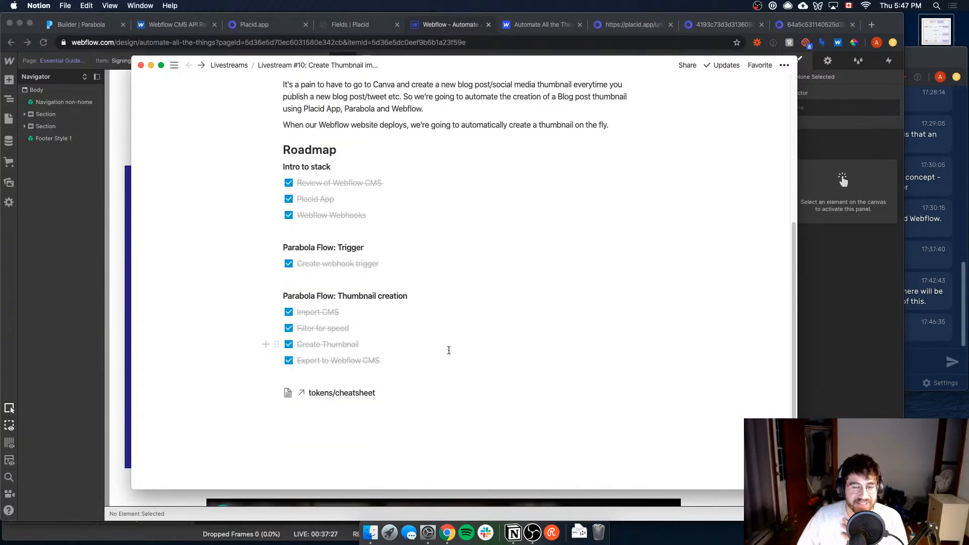
pyautogui.click(289, 264)
pyautogui.click(114, 233)
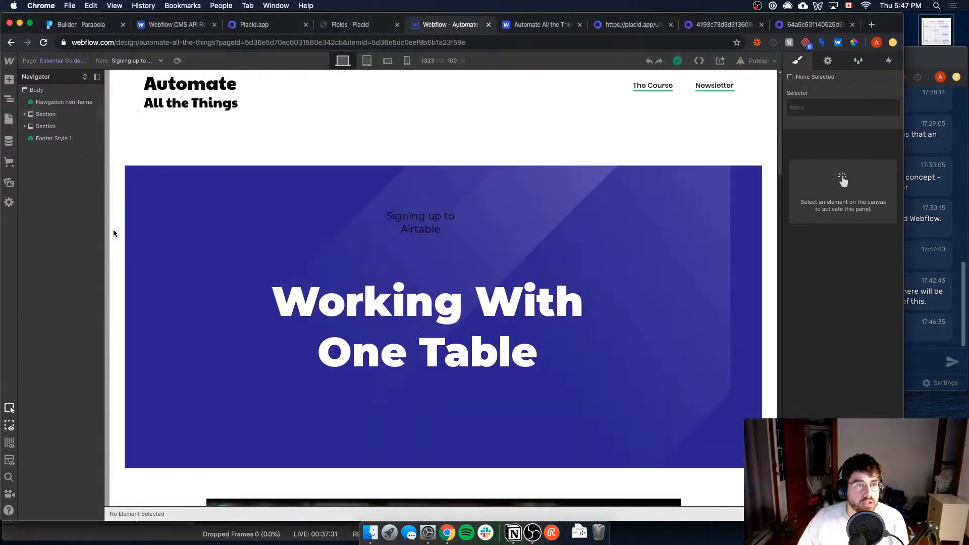
# Step: Return to Parabola, leave the Create thumbnails flow and open the Webflow blog title flow
pyautogui.click(102, 24)
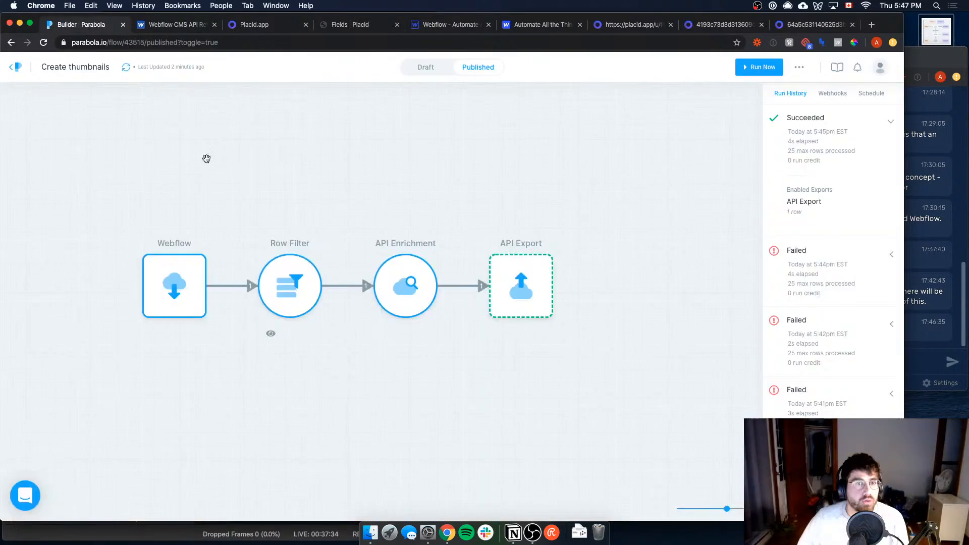
pyautogui.click(15, 76)
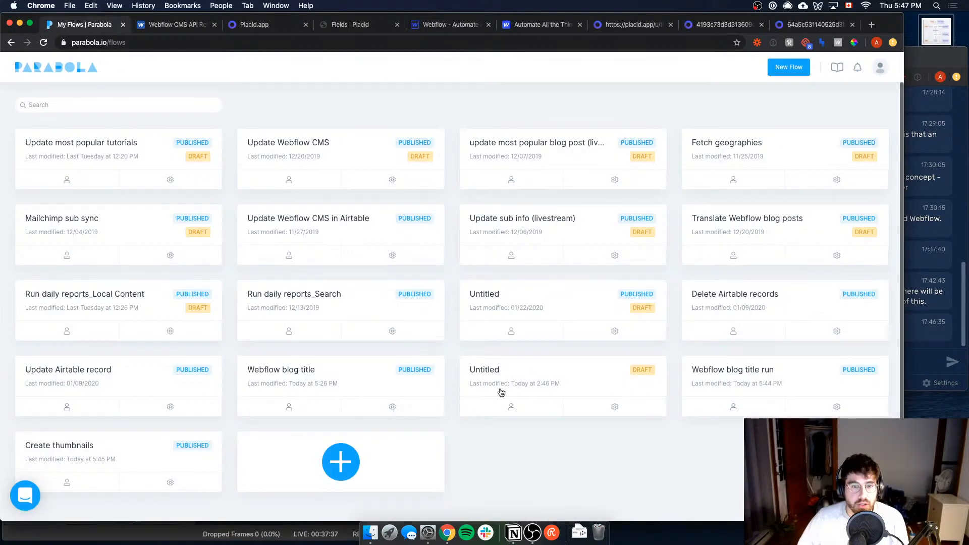
pyautogui.click(764, 380)
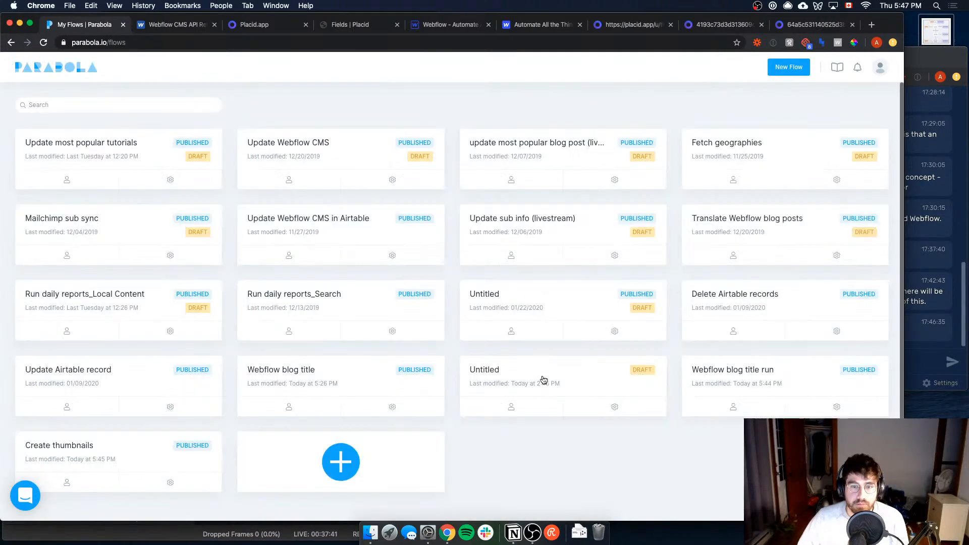
pyautogui.click(544, 380)
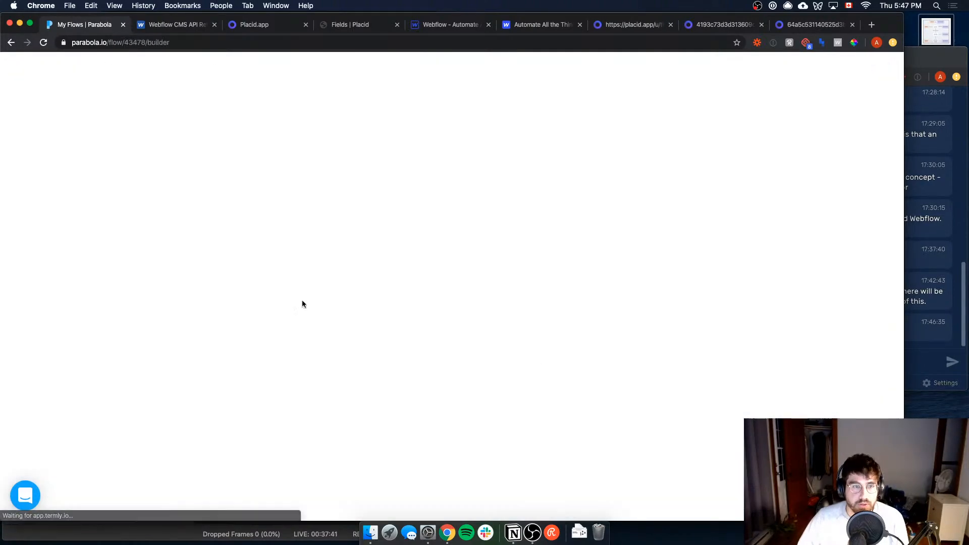
pyautogui.press('super+[')
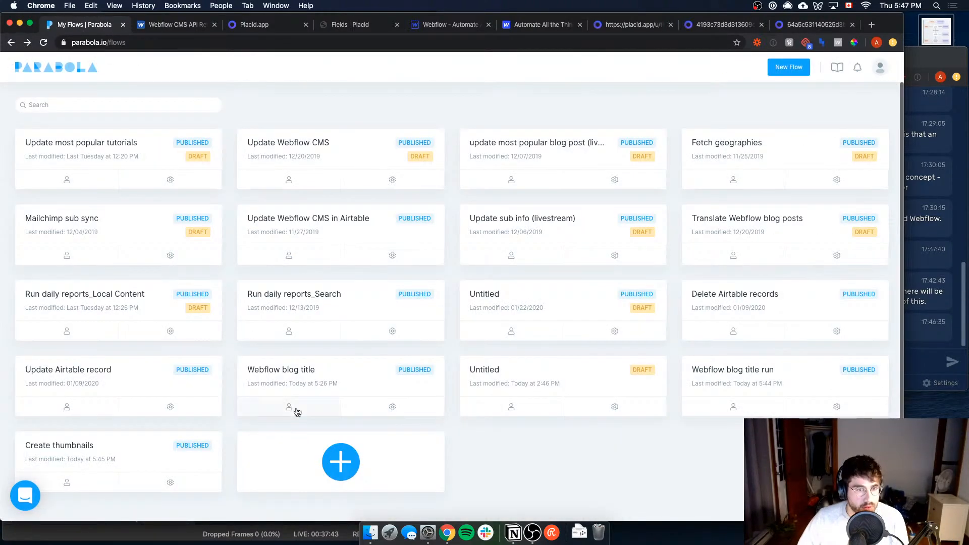
pyautogui.click(310, 383)
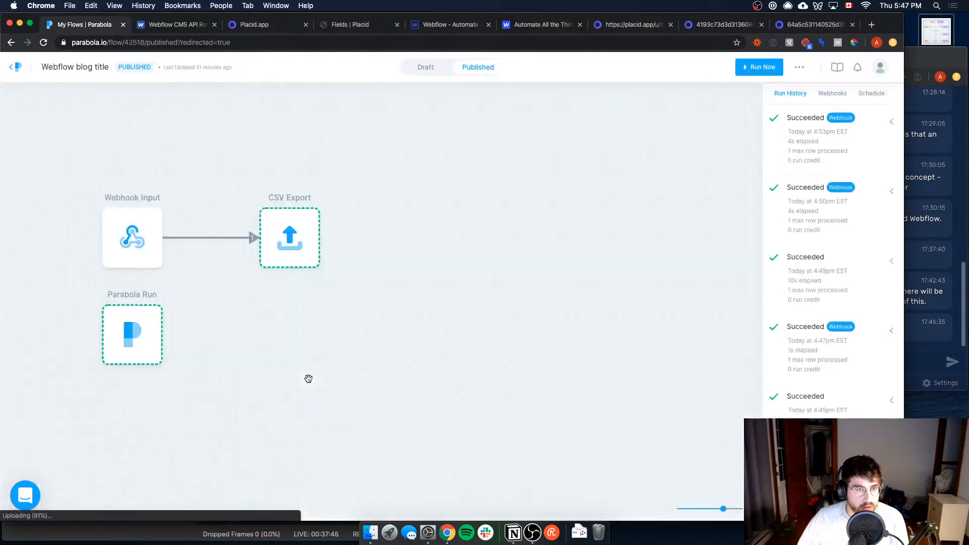
# Step: Check which flow the published Parabola Run step triggers, then switch the flow to its draft
pyautogui.doubleClick(152, 326)
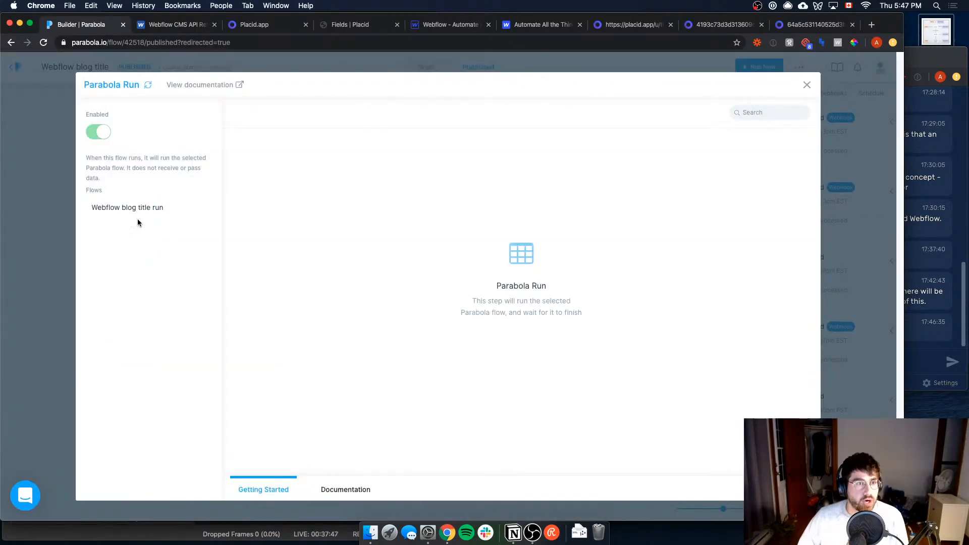
pyautogui.click(340, 58)
pyautogui.click(427, 66)
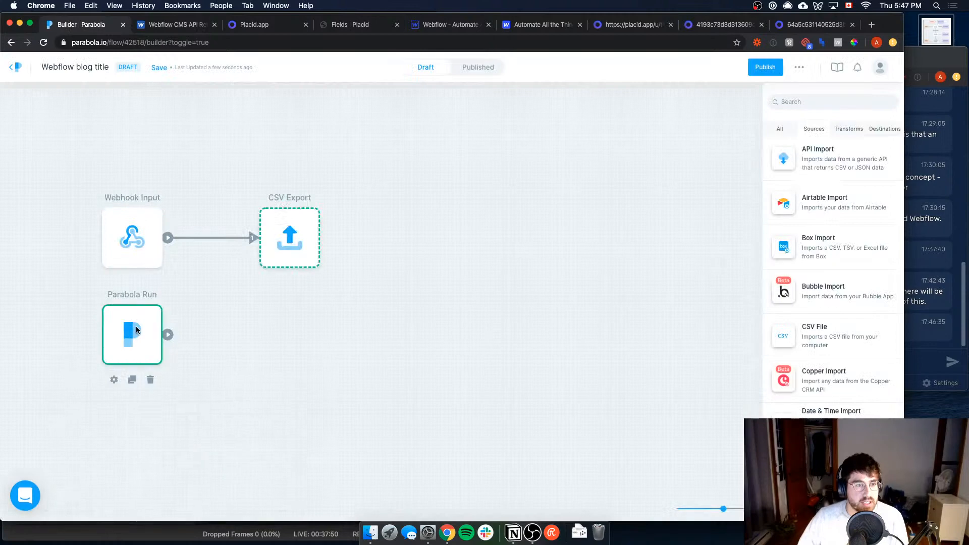
# Step: Set the draft's Parabola Run step to run the Create thumbnails flow and update its results
pyautogui.doubleClick(135, 328)
pyautogui.click(185, 206)
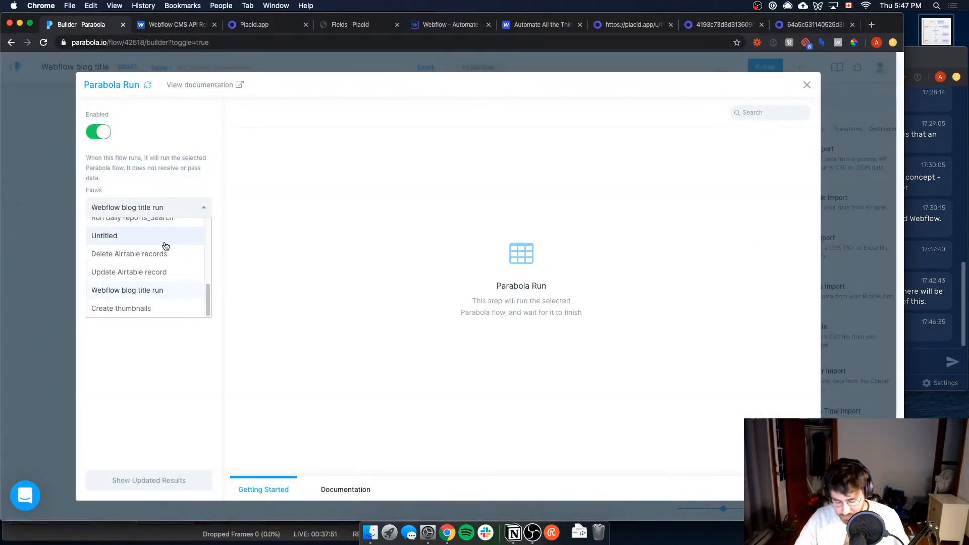
pyautogui.write('th')
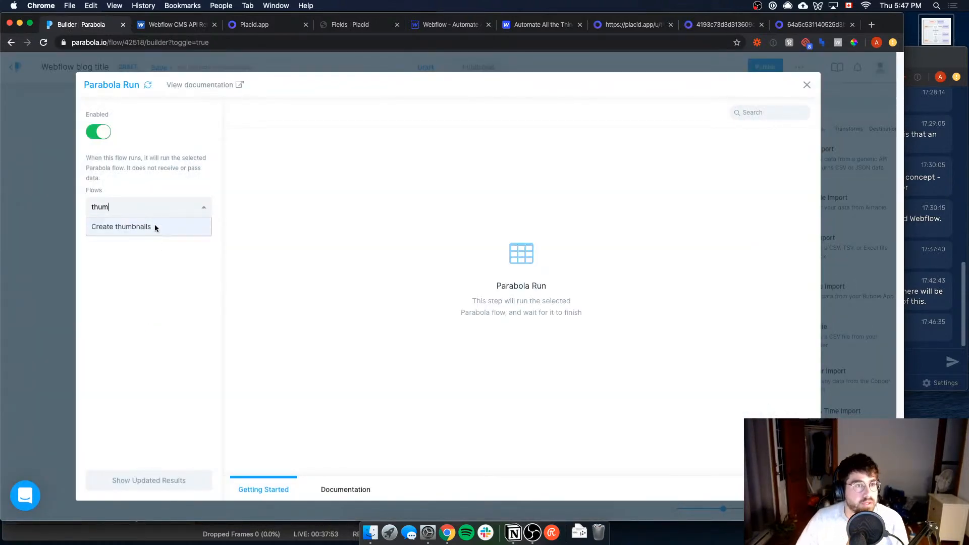
pyautogui.write('um')
pyautogui.click(154, 227)
pyautogui.click(181, 481)
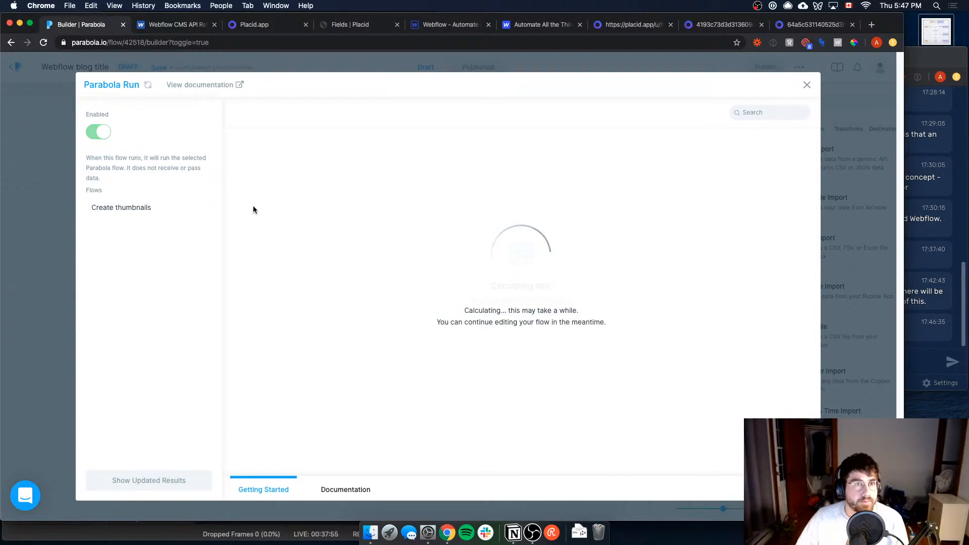
pyautogui.click(55, 231)
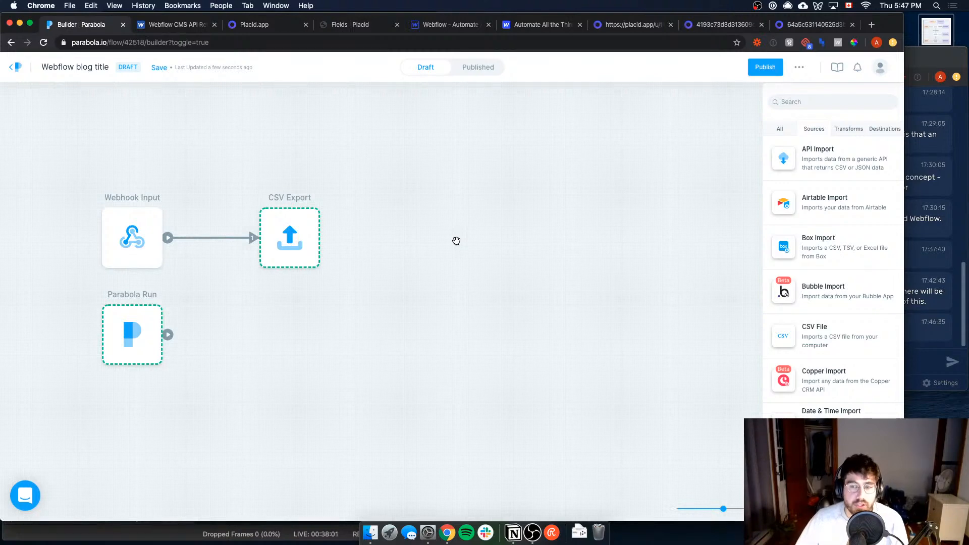
# Step: Read the Webhook Input documentation on catching a real webhook, then reopen the Parabola Run settings
pyautogui.moveTo(266, 260)
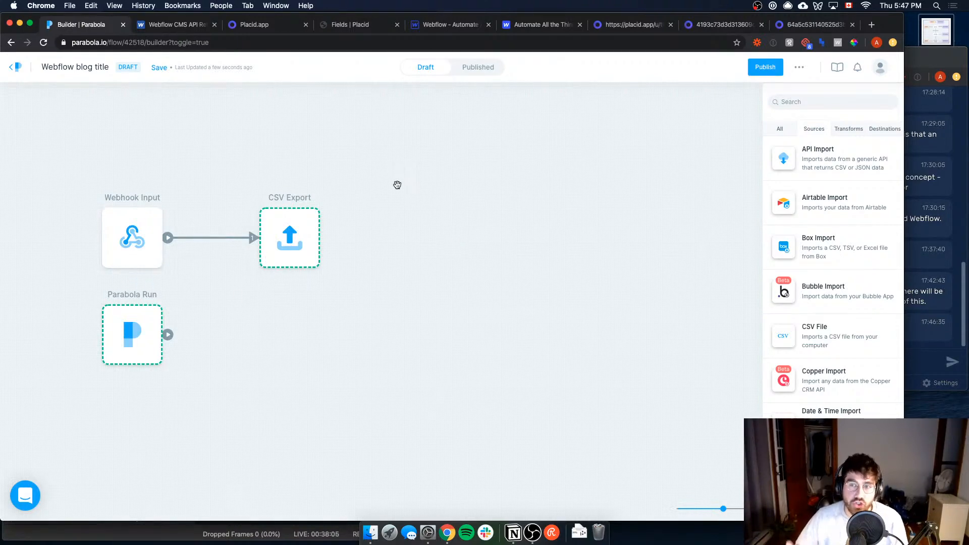
pyautogui.moveTo(130, 230)
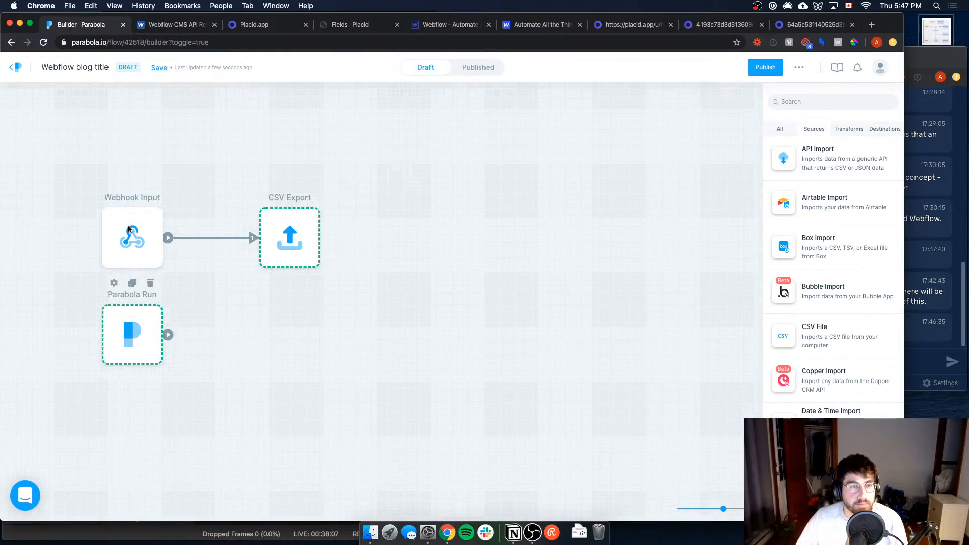
pyautogui.click(129, 229)
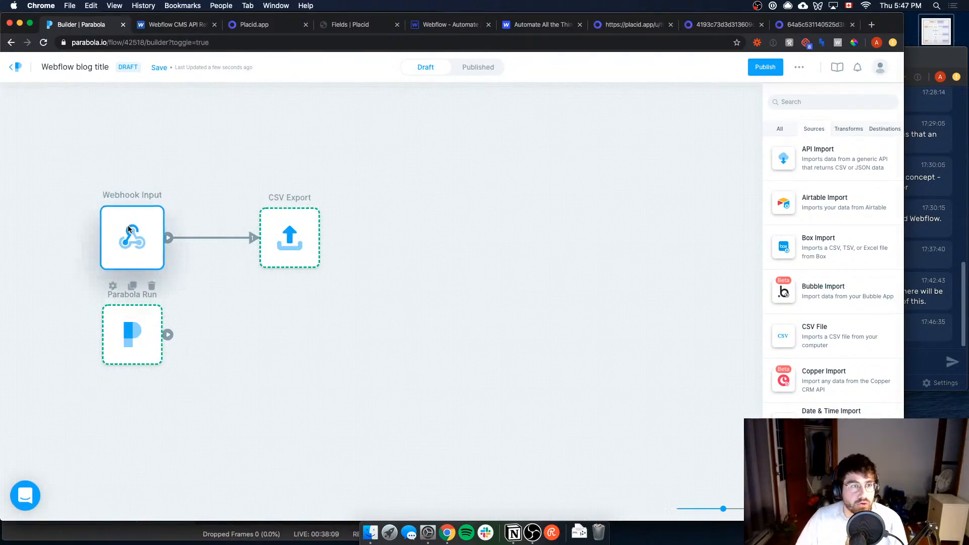
pyautogui.click(318, 490)
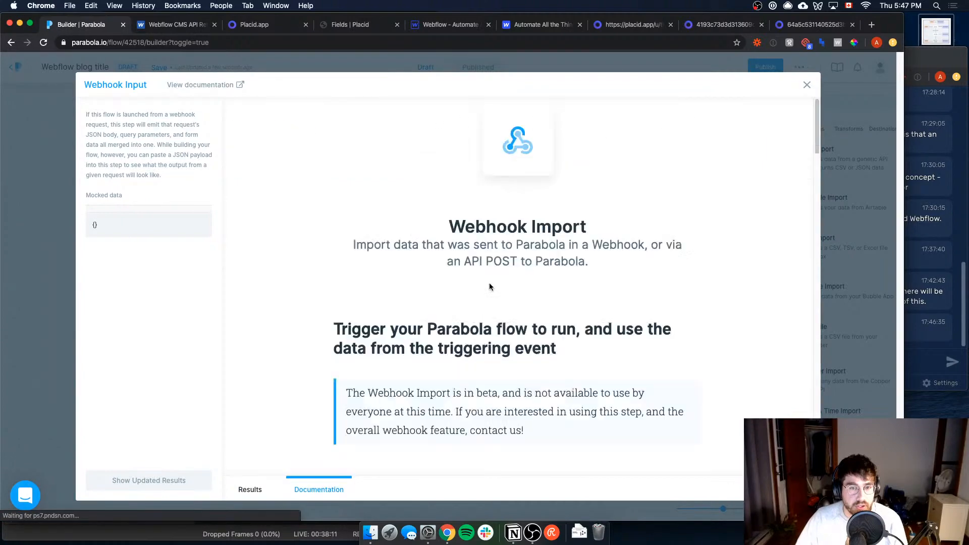
pyautogui.scroll(-15, 489, 283)
pyautogui.scroll(4, 518, 333)
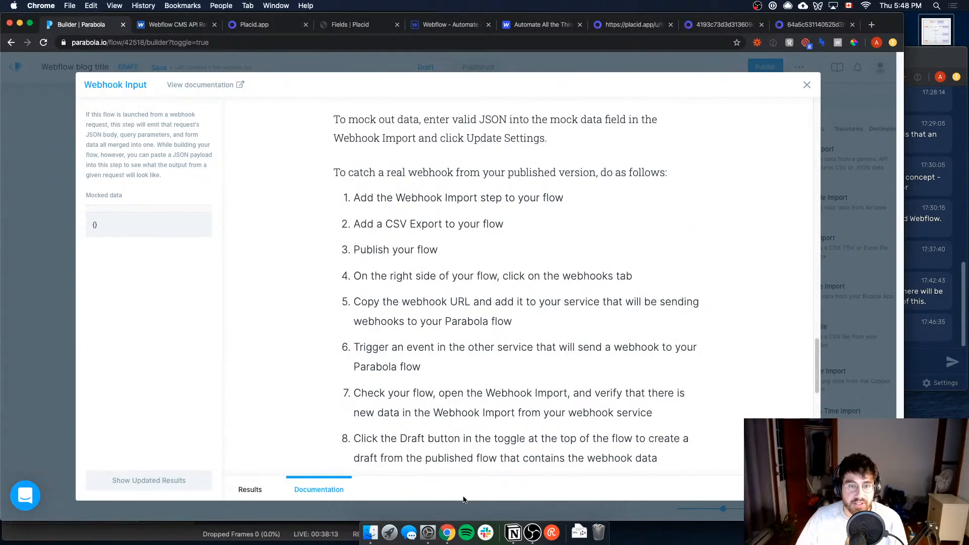
pyautogui.click(52, 296)
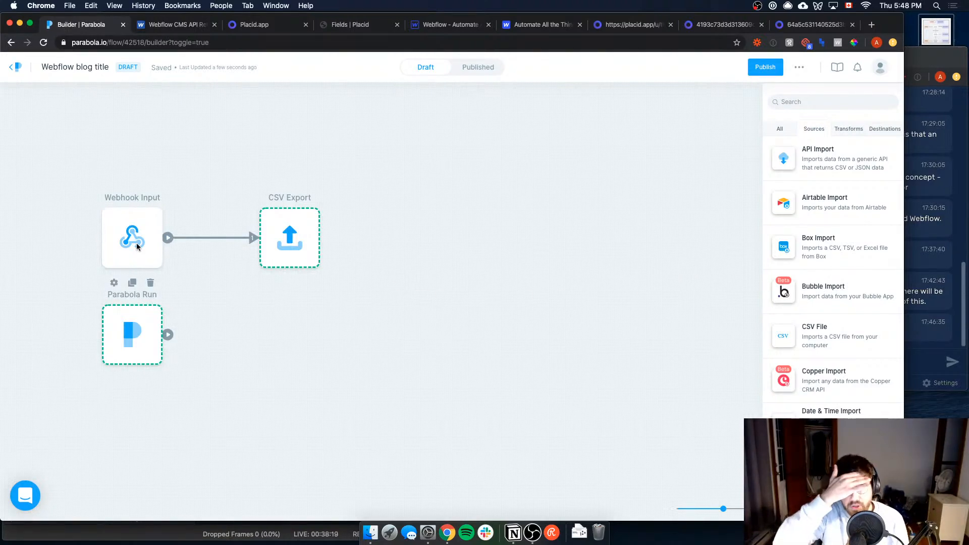
pyautogui.click(138, 329)
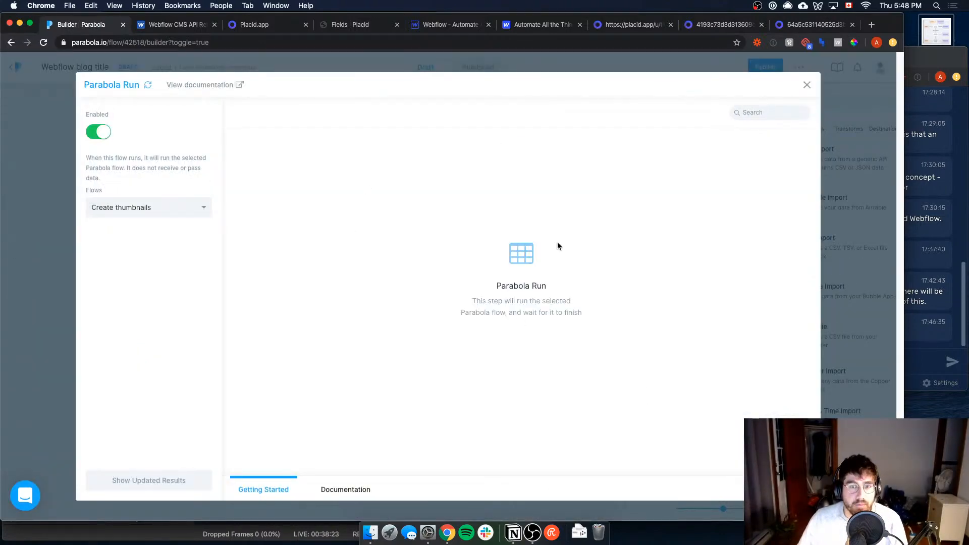
# Step: Close the Parabola Run settings, move the Webflow Designer tab beside Parabola, and publish the Webflow blog title flow
pyautogui.click(69, 276)
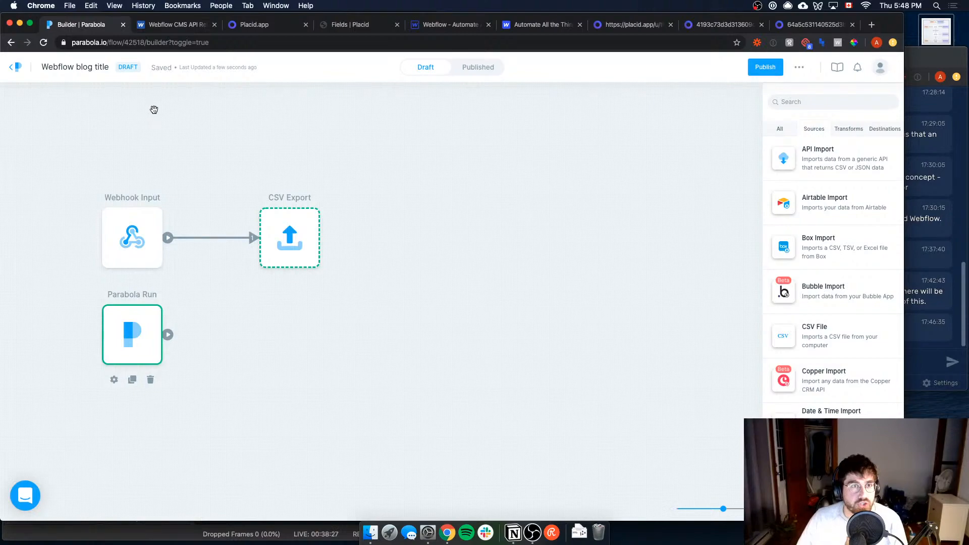
pyautogui.moveTo(418, 34); pyautogui.dragTo(153, 31)
pyautogui.click(112, 29)
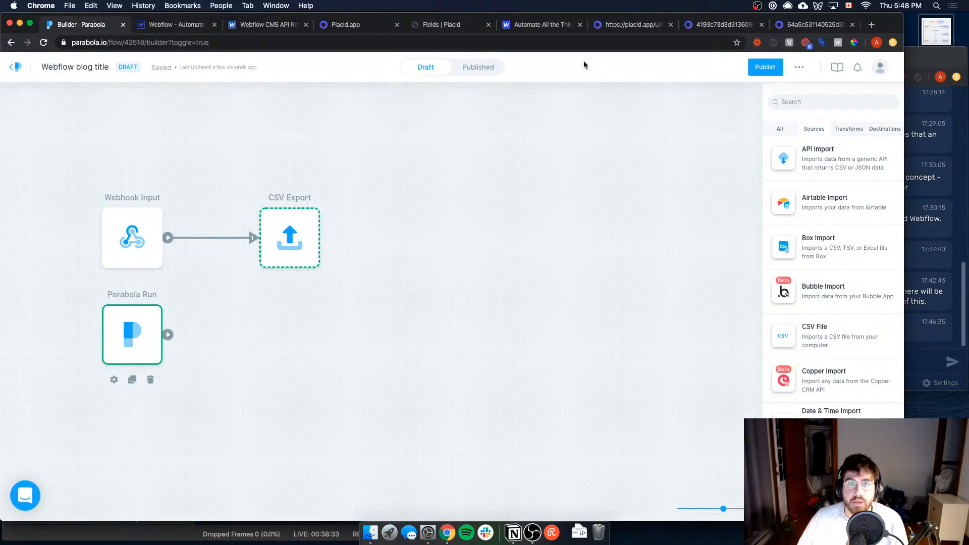
pyautogui.click(766, 67)
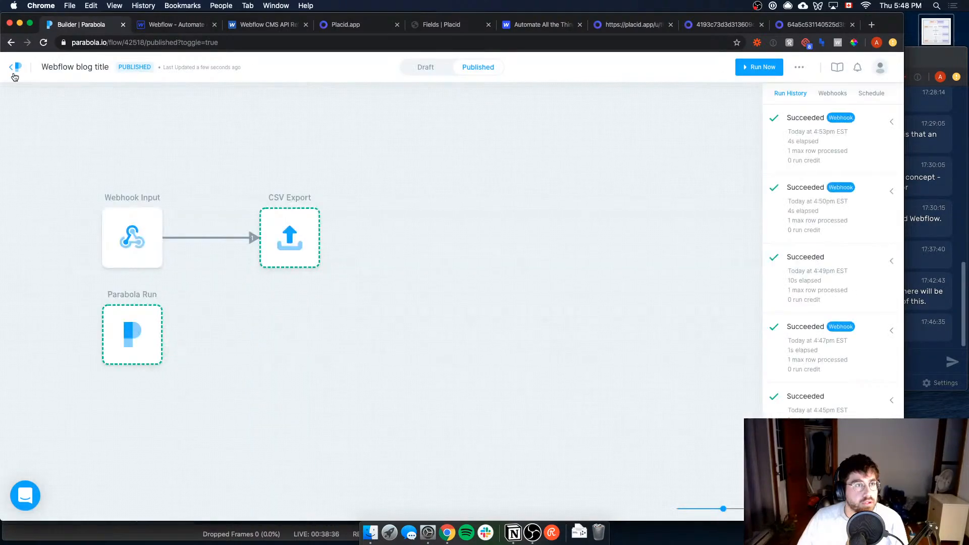
# Step: Open the Create thumbnails flow, check its published Row Filter, and switch the flow to its draft
pyautogui.click(14, 71)
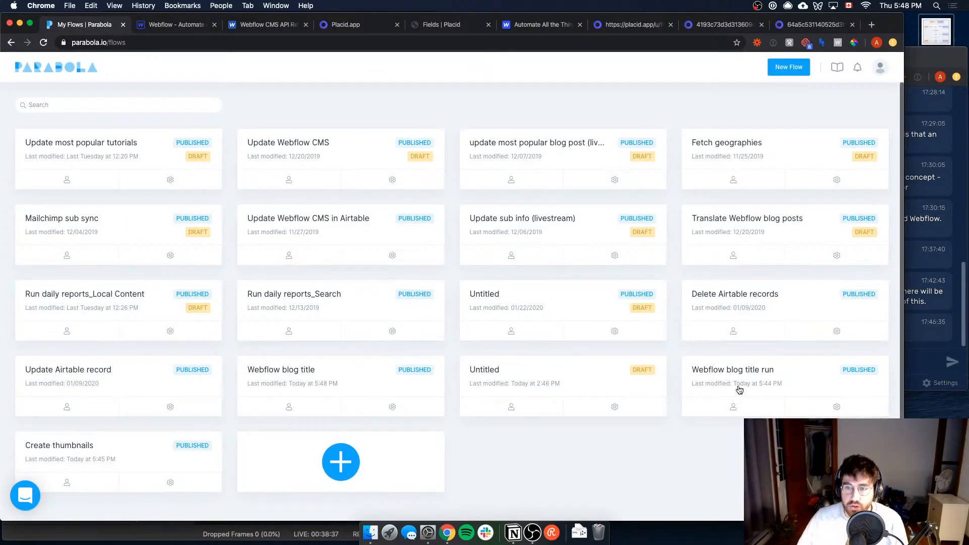
pyautogui.click(100, 457)
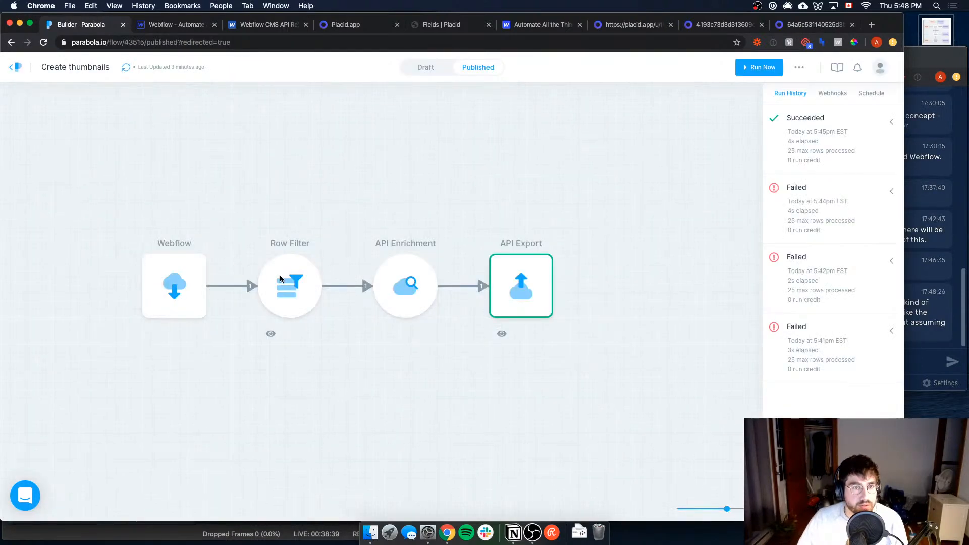
pyautogui.click(281, 279)
pyautogui.press('Escape')
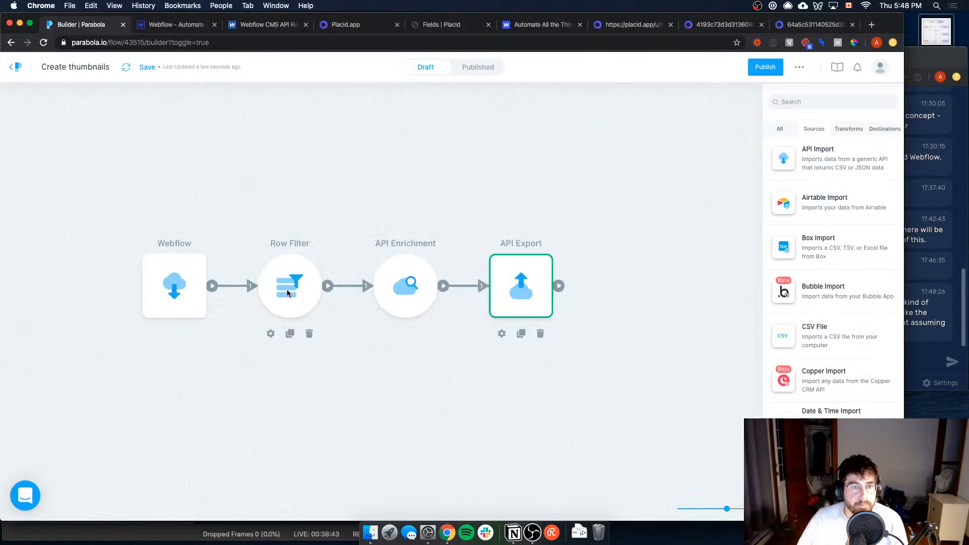
# Step: Set the draft's Row Filter to keep rows where lesson-number equals 5 and update its results
pyautogui.click(286, 289)
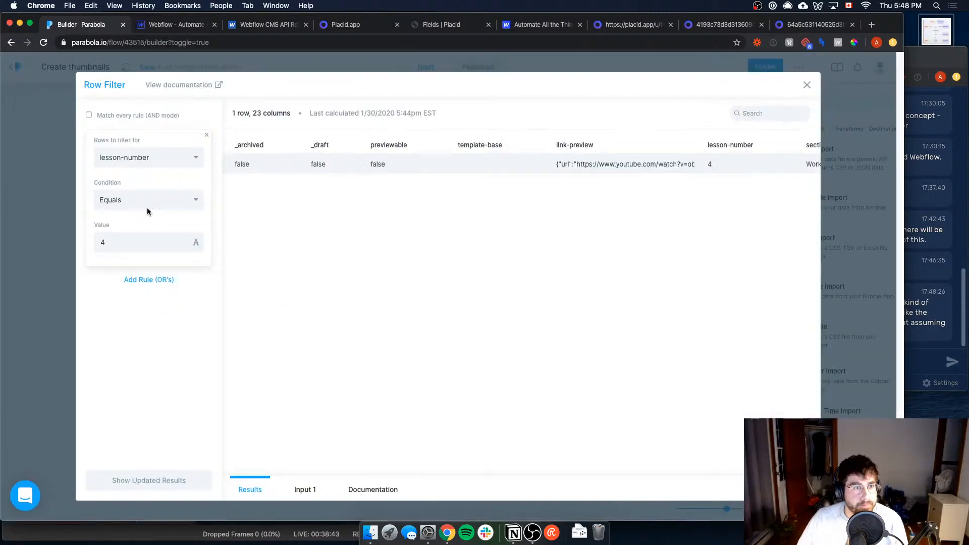
pyautogui.click(132, 244)
pyautogui.press('BackSpace')
pyautogui.write('5')
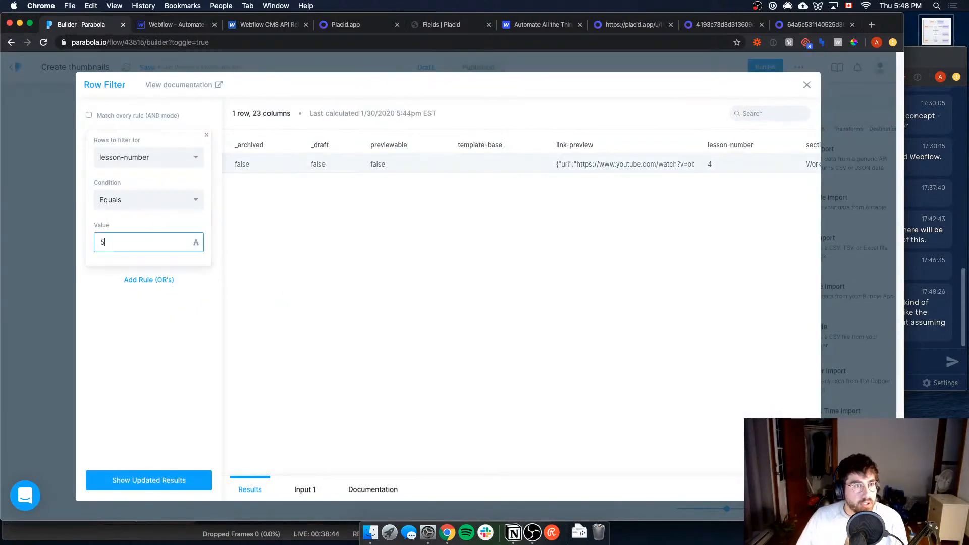
pyautogui.click(156, 482)
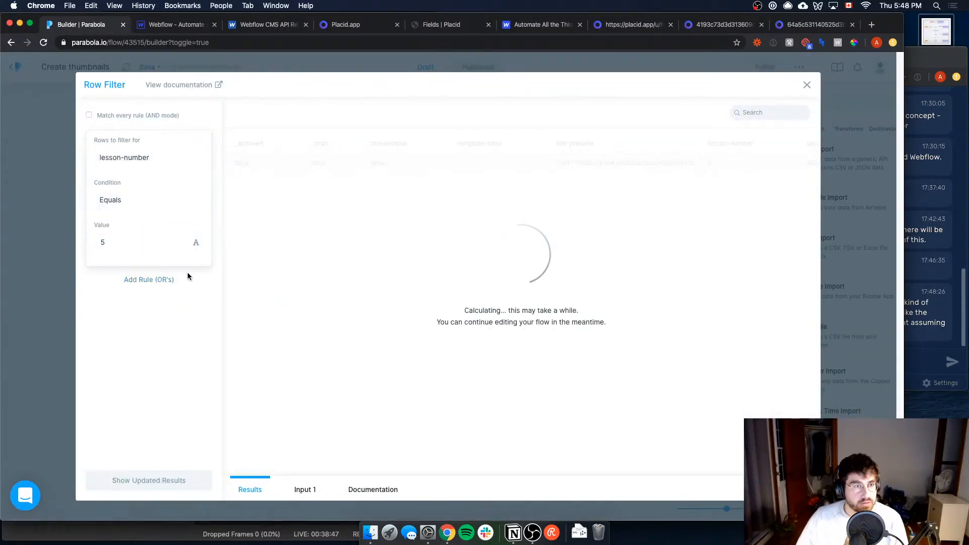
pyautogui.click(53, 133)
# Step: Return to the Create thumbnails draft and publish it
pyautogui.click(24, 68)
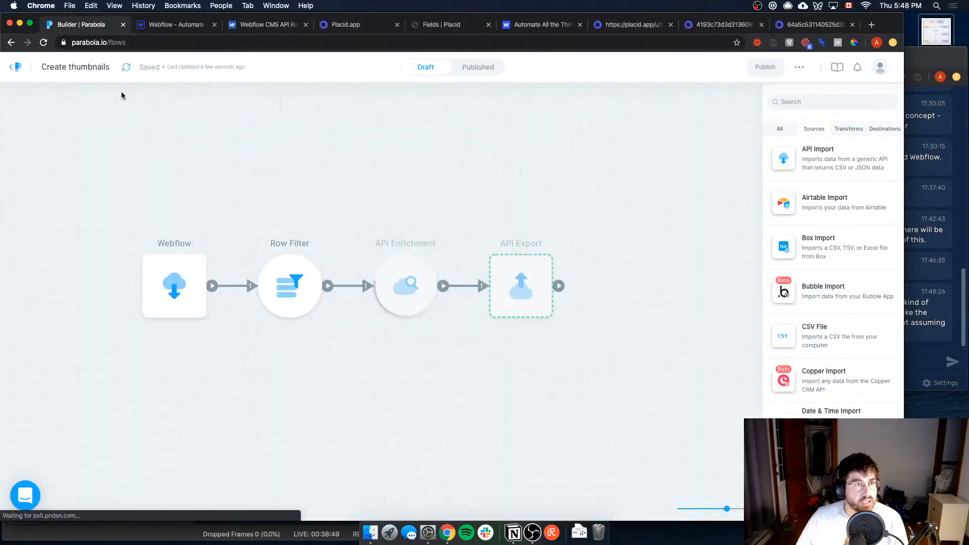
pyautogui.press('super+bracketleft')
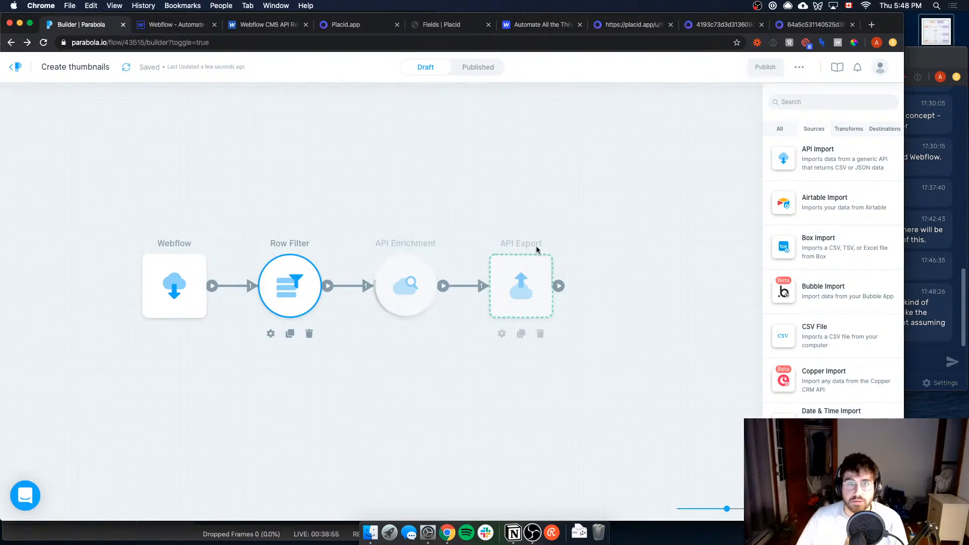
pyautogui.click(303, 281)
pyautogui.click(35, 372)
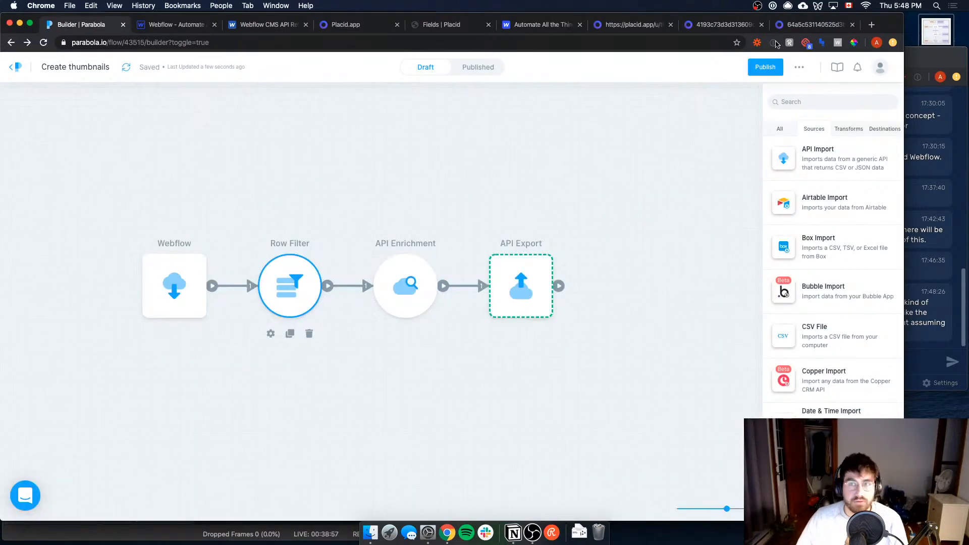
pyautogui.click(765, 66)
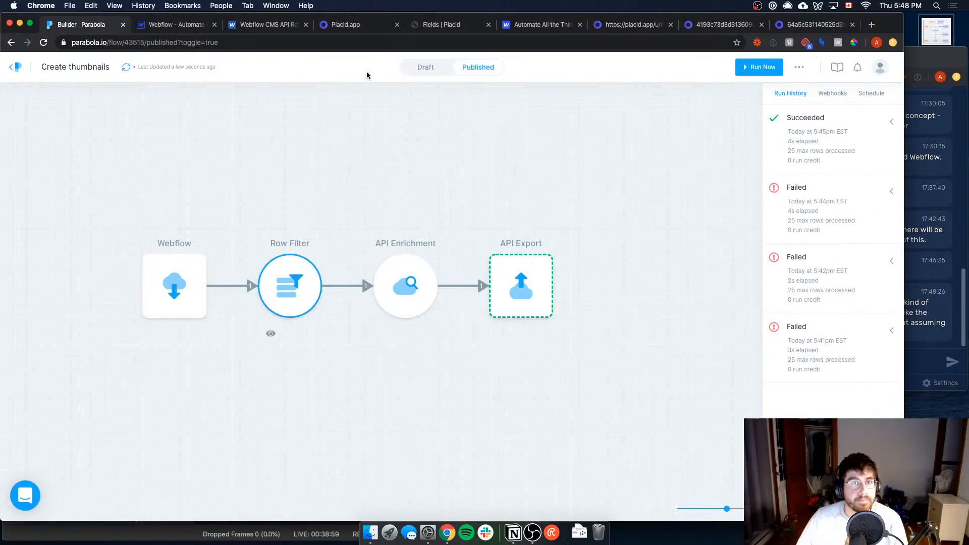
# Step: Open the published Webflow blog title flow, then switch to Webflow and publish the site to the selected domains
pyautogui.click(18, 67)
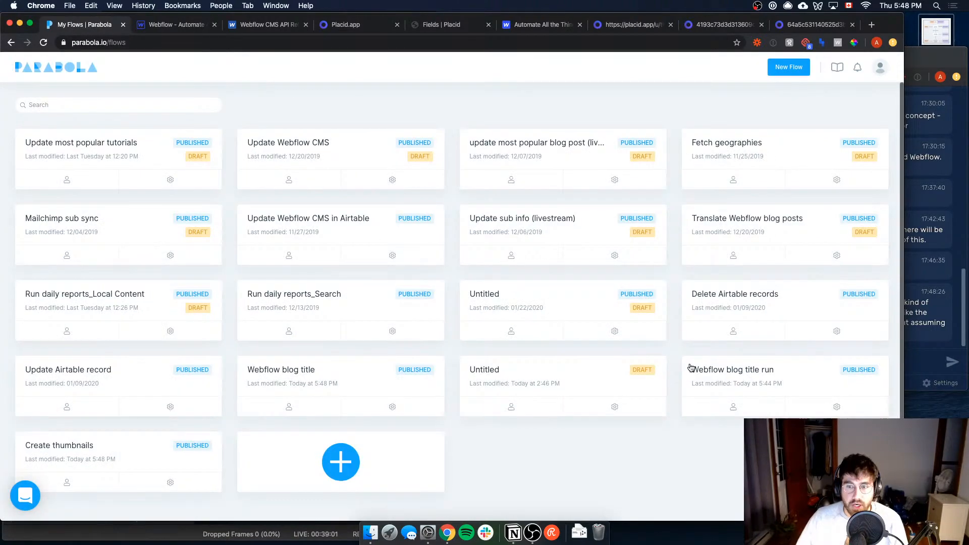
pyautogui.click(347, 387)
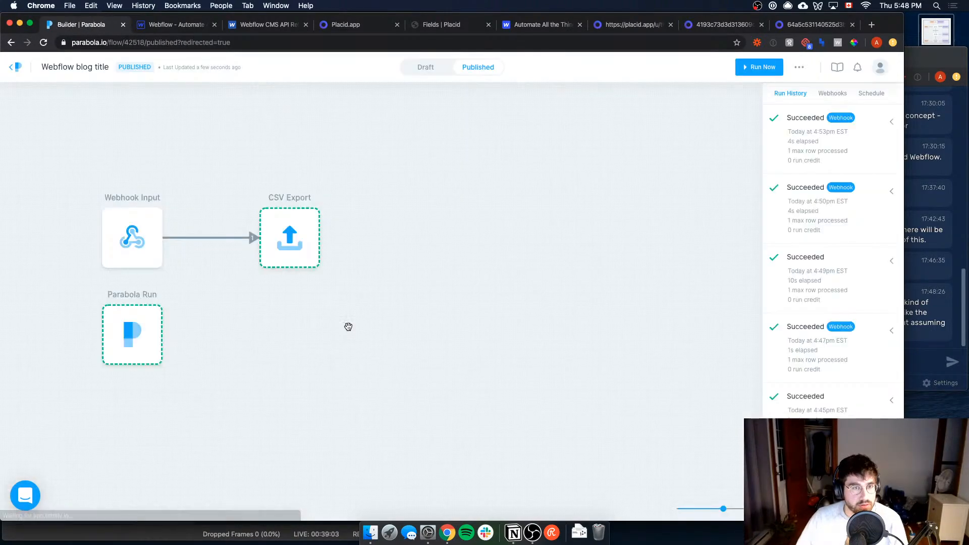
pyautogui.click(161, 23)
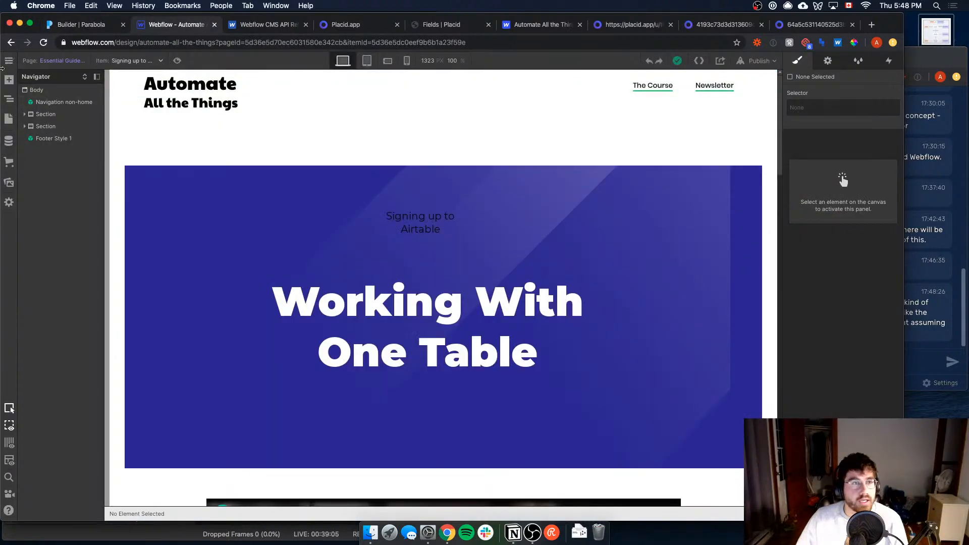
pyautogui.click(9, 119)
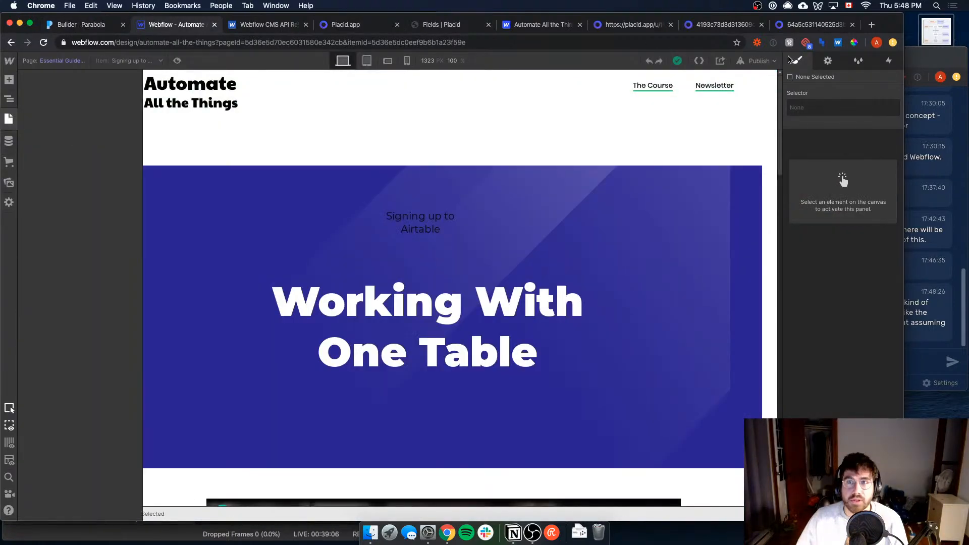
pyautogui.click(753, 60)
pyautogui.click(668, 159)
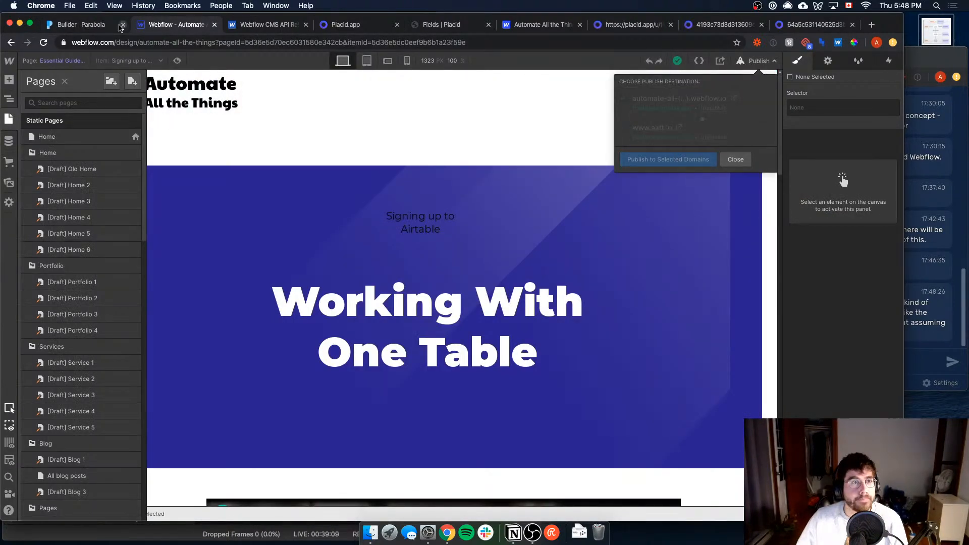
# Step: Return to Parabola and open the Parabola Run history of the latest webhook-triggered run
pyautogui.click(87, 29)
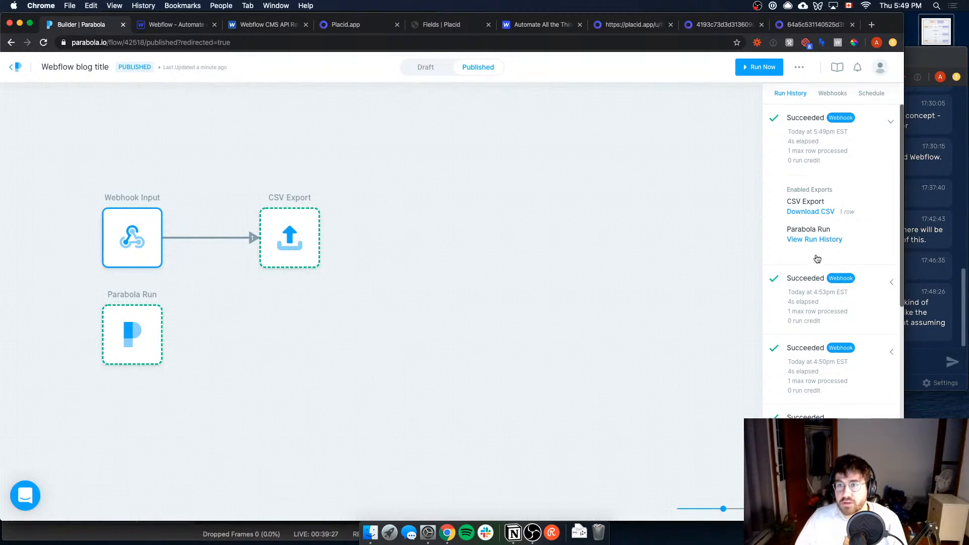
pyautogui.click(810, 240)
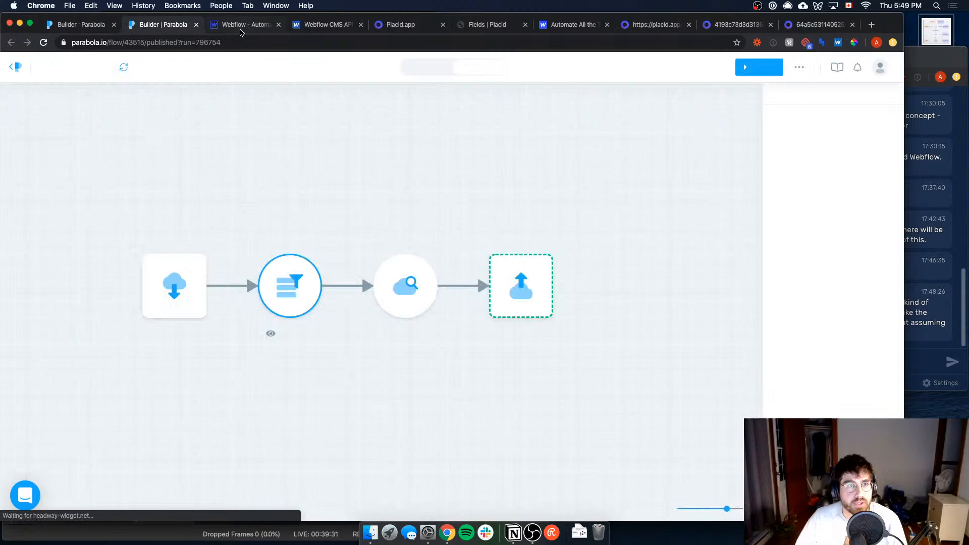
# Step: In Webflow, show the Lesson number column for the Essential Guide to Airtables collection and open the Creating Our First Base item
pyautogui.click(242, 24)
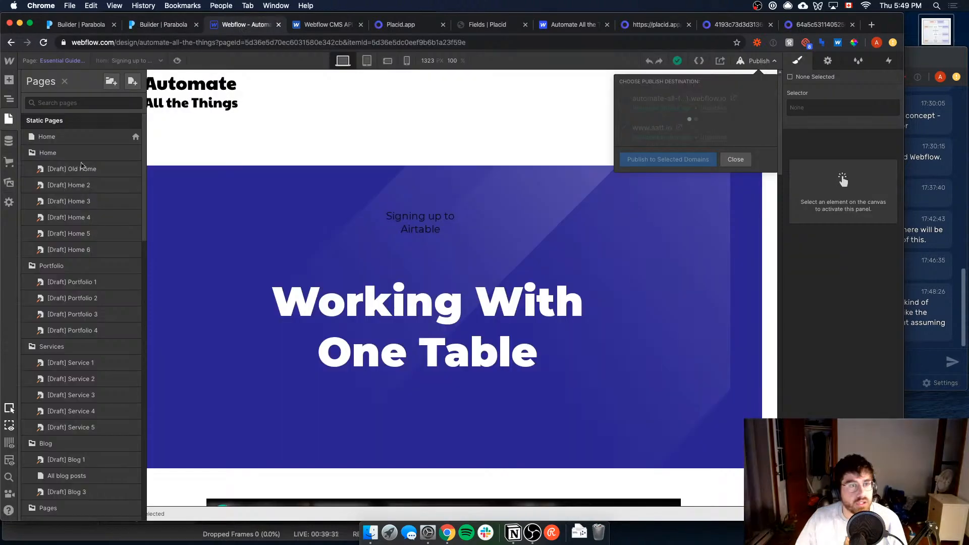
pyautogui.click(8, 141)
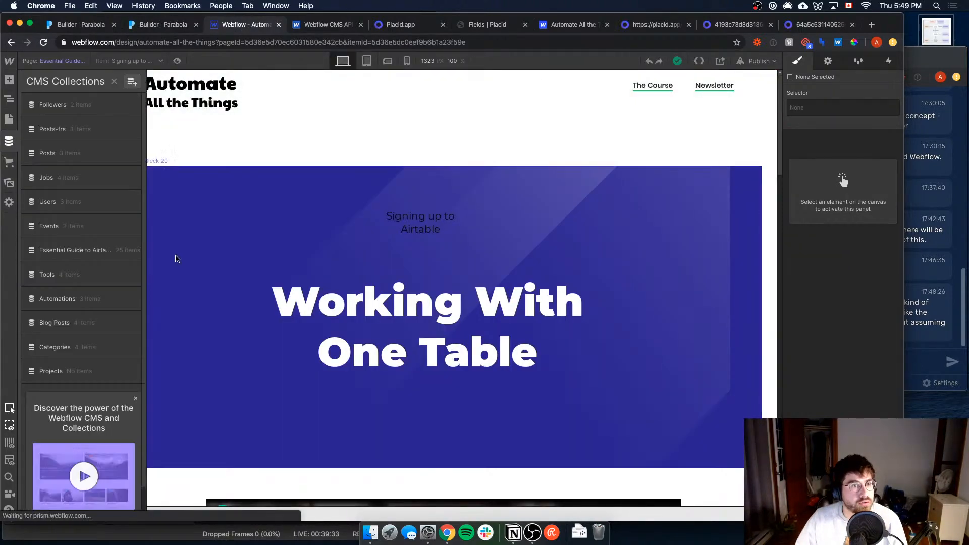
pyautogui.click(75, 250)
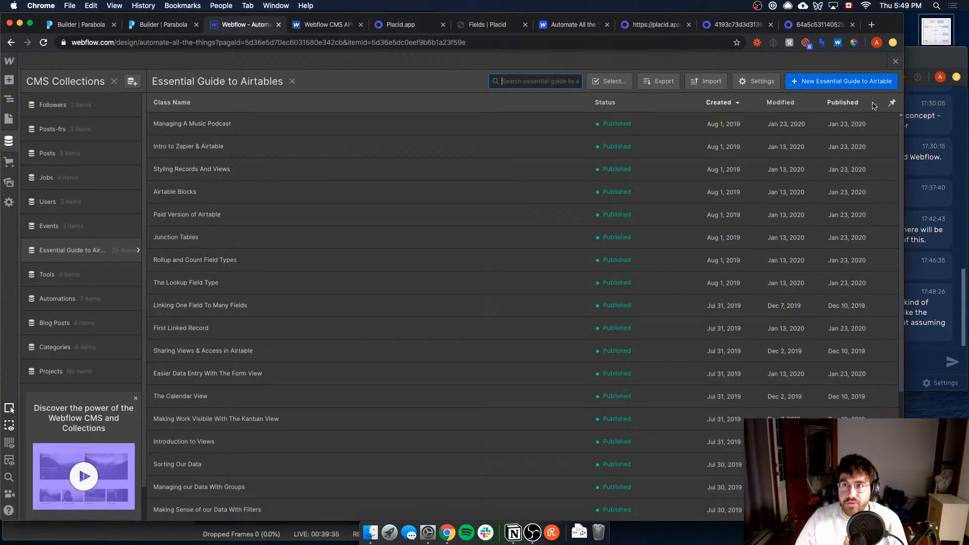
pyautogui.click(893, 103)
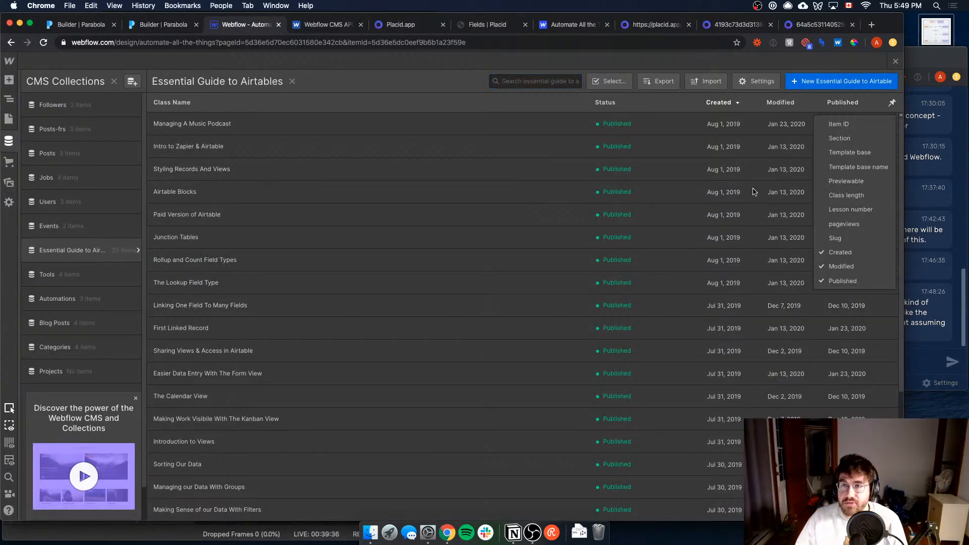
pyautogui.click(866, 210)
pyautogui.scroll(-3, 641, 303)
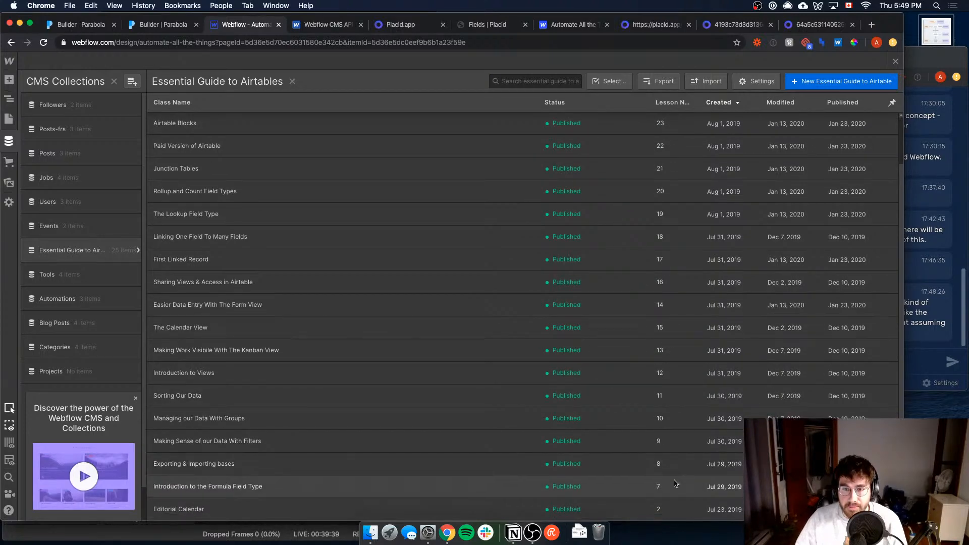
pyautogui.scroll(-3, 676, 483)
pyautogui.click(314, 515)
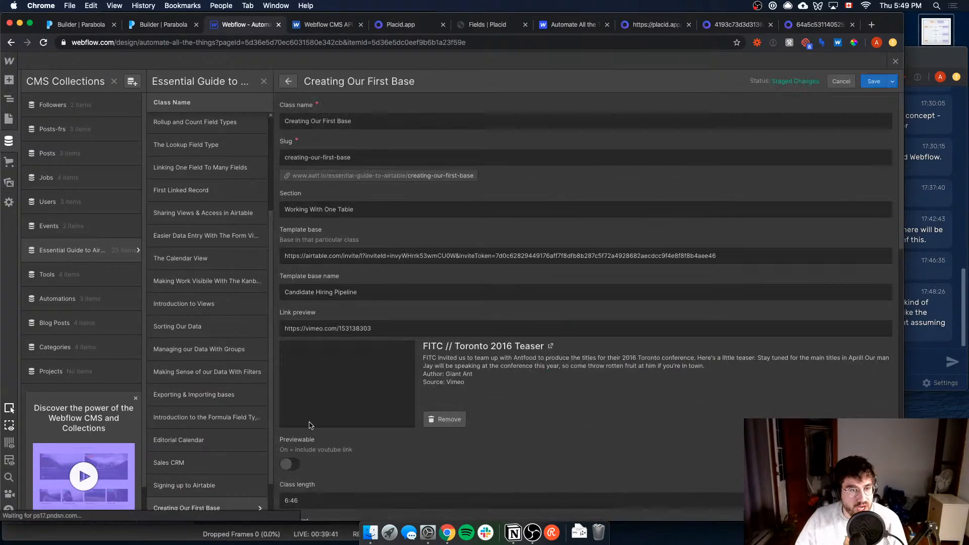
# Step: Leave the CMS item and switch the lesson template page's previewed item to Creating Our First Base
pyautogui.click(9, 119)
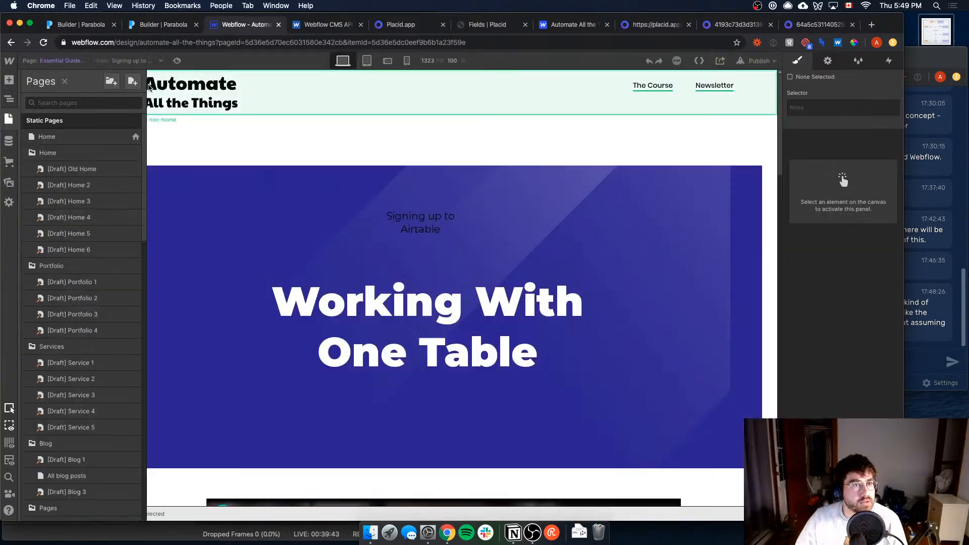
pyautogui.click(304, 117)
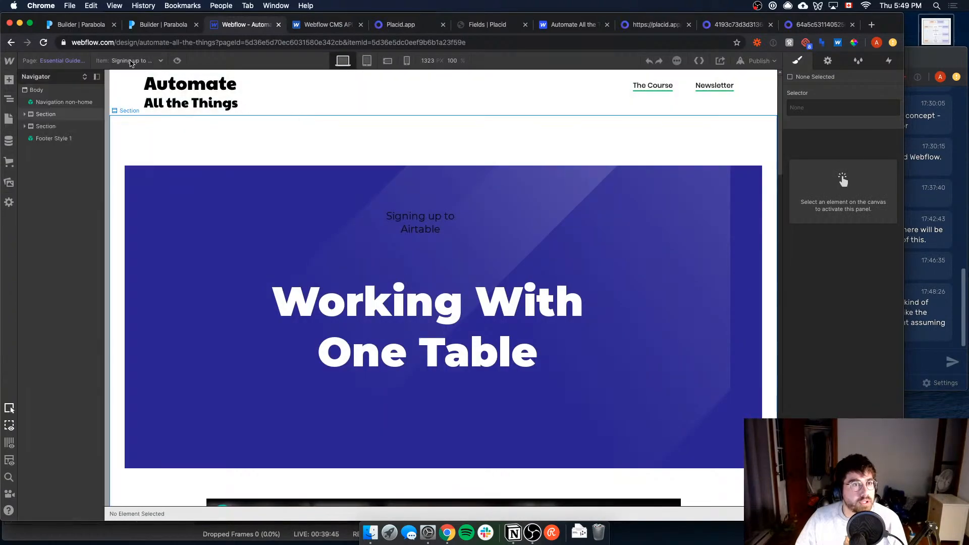
pyautogui.click(157, 61)
pyautogui.click(147, 74)
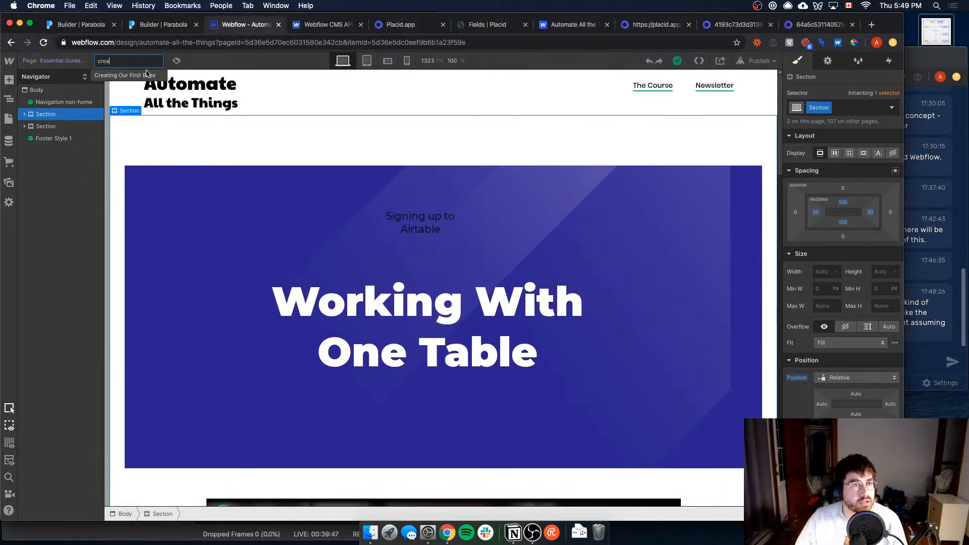